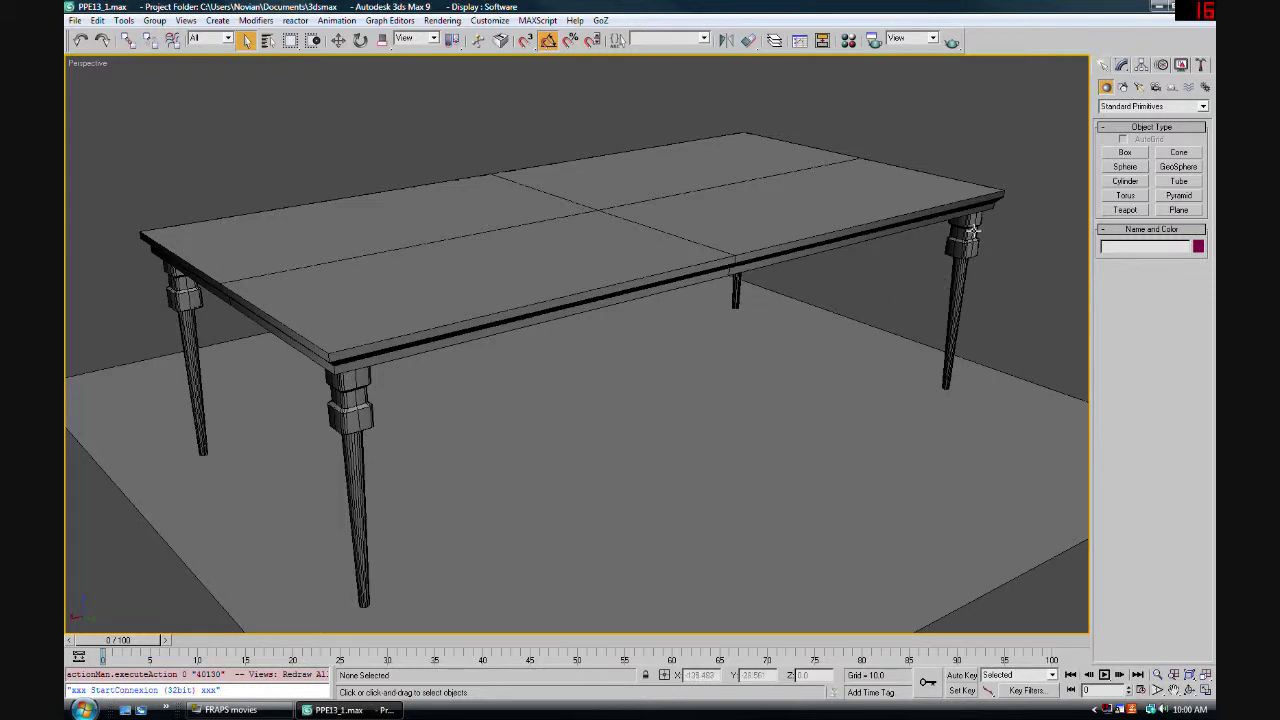
Select the PPE13_Table_Final table, frame it, and orbit to inspect its side and underside
{"action": "scroll", "coordinate": [794, 309], "scroll_direction": "down", "scroll_amount": 5}
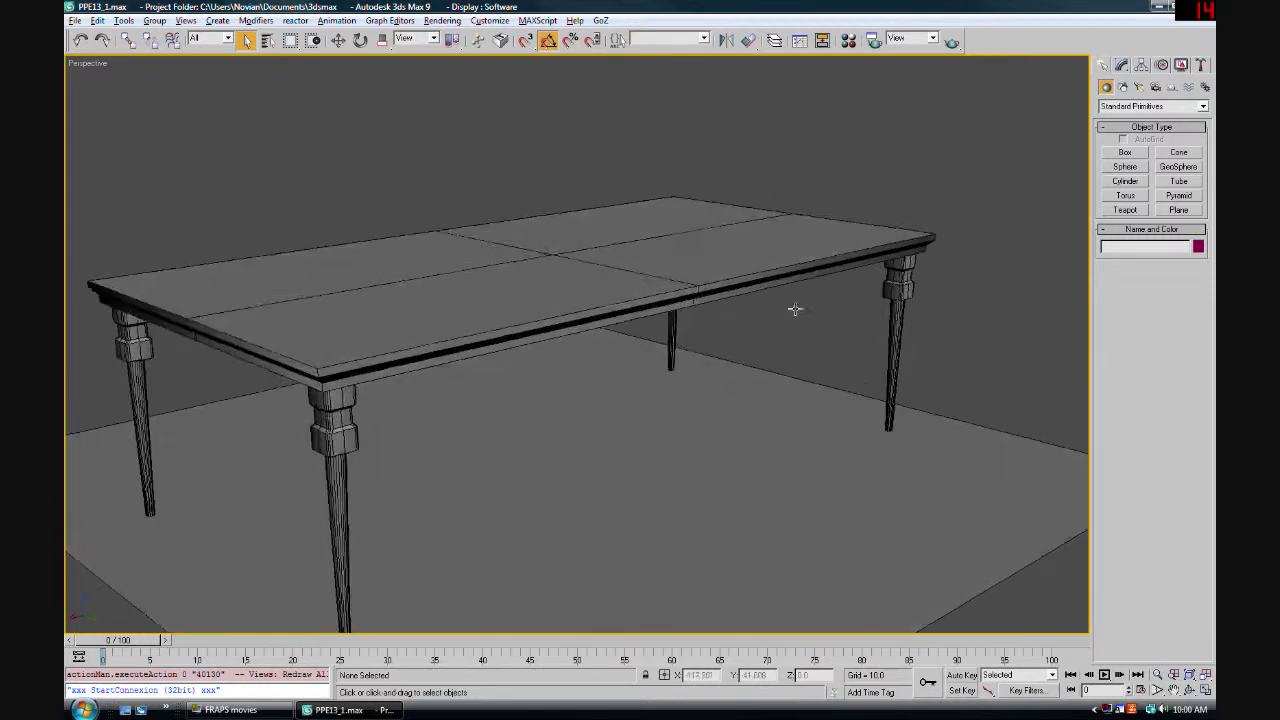
{"action": "left_click", "coordinate": [740, 327]}
{"action": "key", "text": "z"}
{"action": "middle_click_drag", "start_coordinate": [740, 327], "coordinate": [591, 340], "text": "alt"}
{"action": "scroll", "coordinate": [558, 315], "scroll_direction": "up", "scroll_amount": 3}
{"action": "scroll", "coordinate": [591, 340], "scroll_direction": "down", "scroll_amount": 5}
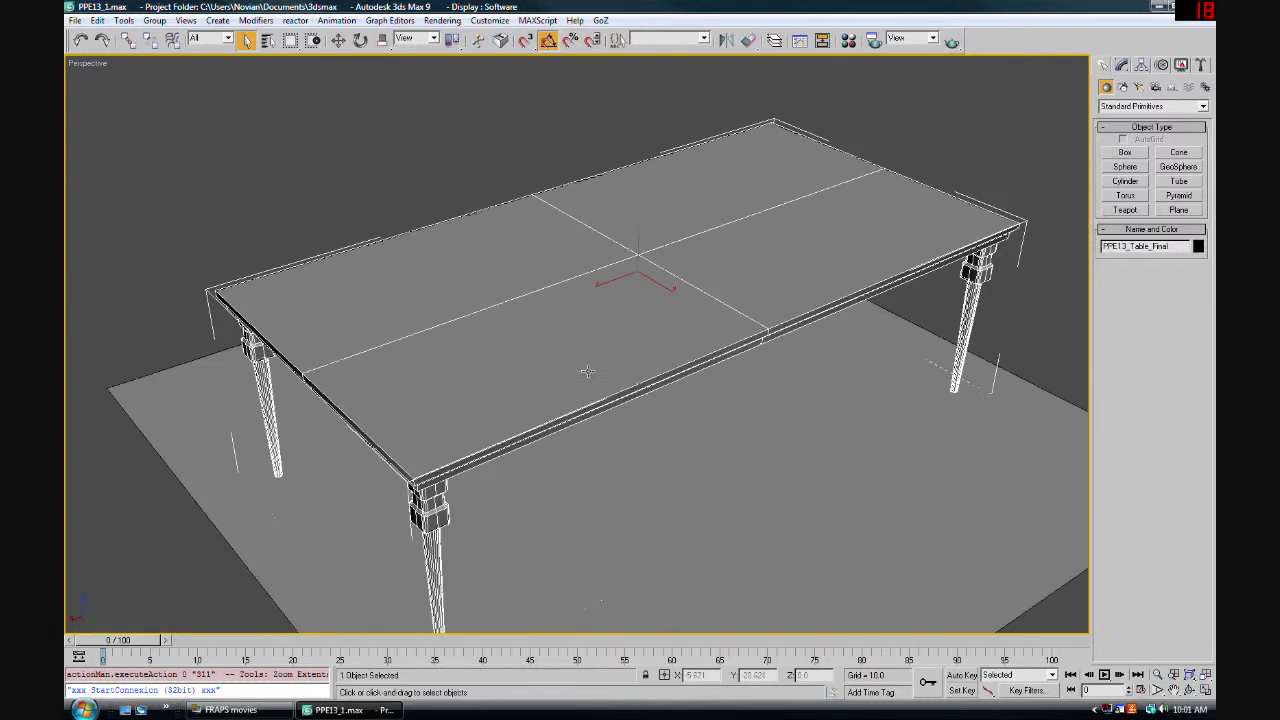
{"action": "mouse_move", "coordinate": [650, 392]}
{"action": "middle_mouse_down", "text": "alt"}
{"action": "mouse_move", "coordinate": [646, 340]}
{"action": "mouse_move", "coordinate": [665, 358]}
{"action": "mouse_move", "coordinate": [646, 371]}
{"action": "mouse_move", "coordinate": [669, 371]}
{"action": "mouse_move", "coordinate": [673, 386]}
{"action": "middle_mouse_up", "text": "alt"}
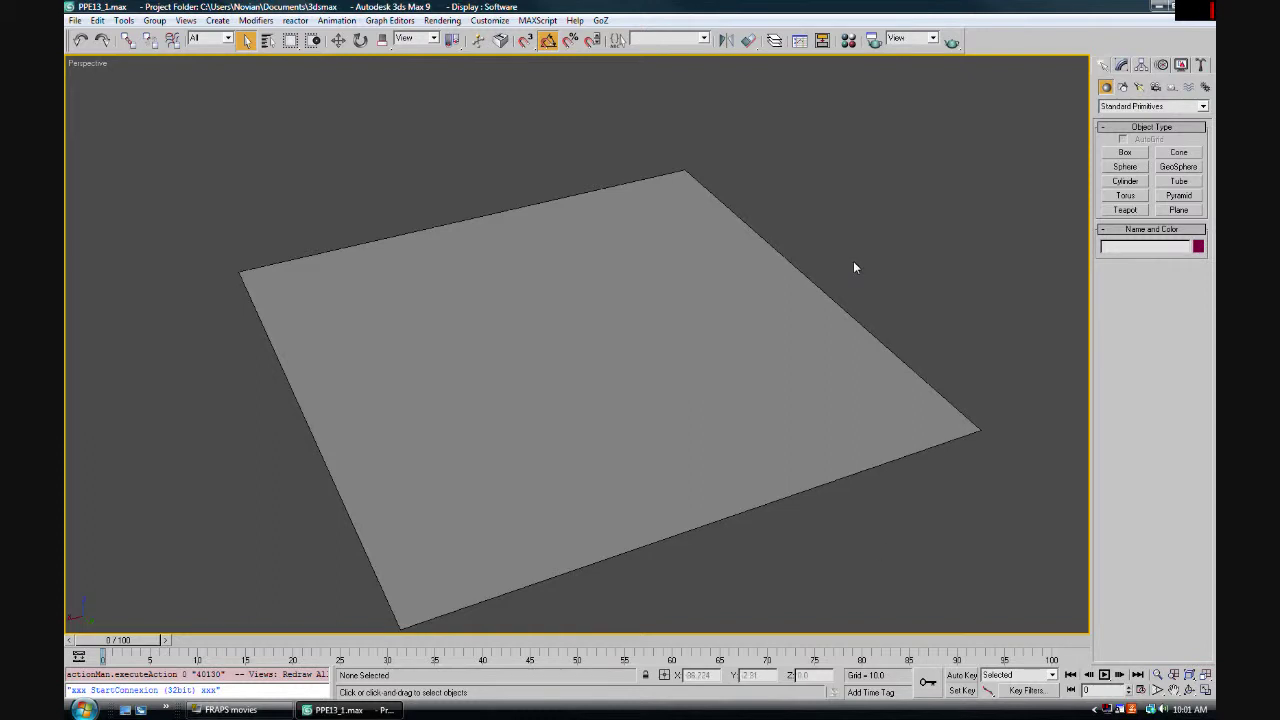
Draw a flat Box primitive on the ground plane
{"action": "left_click", "coordinate": [1122, 155]}
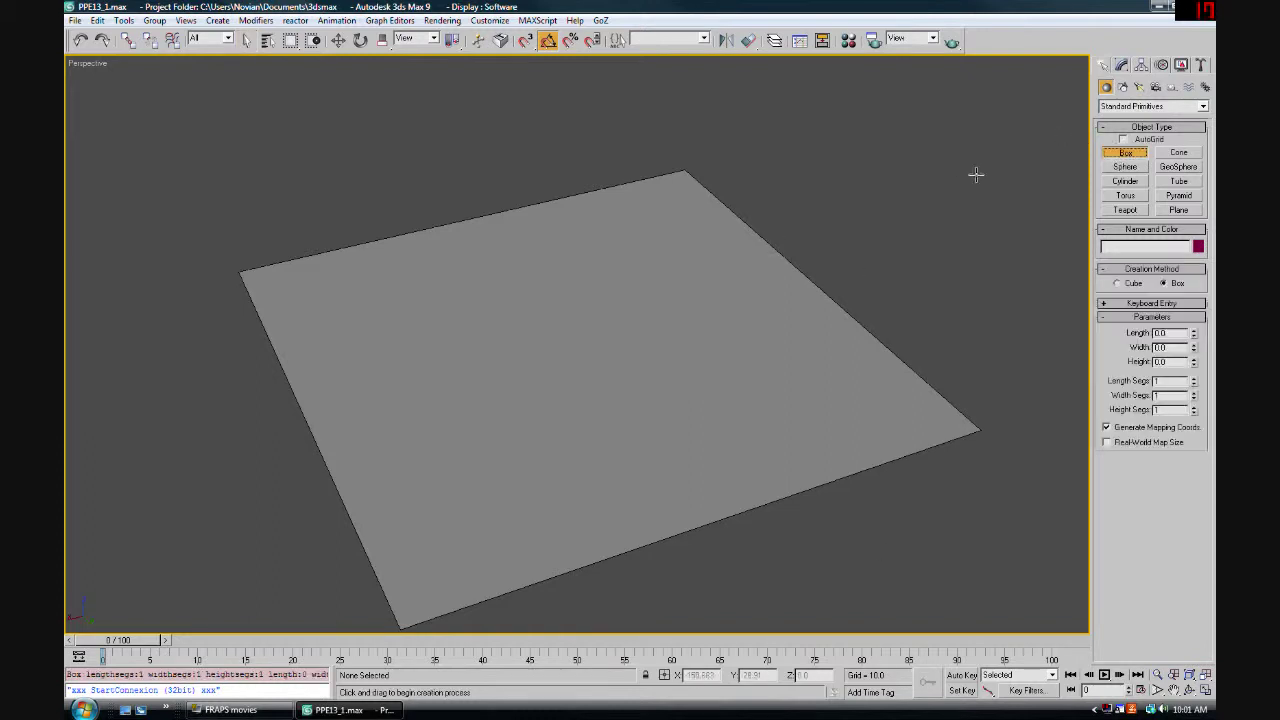
{"action": "middle_click_drag", "start_coordinate": [643, 297], "coordinate": [540, 318], "text": "alt"}
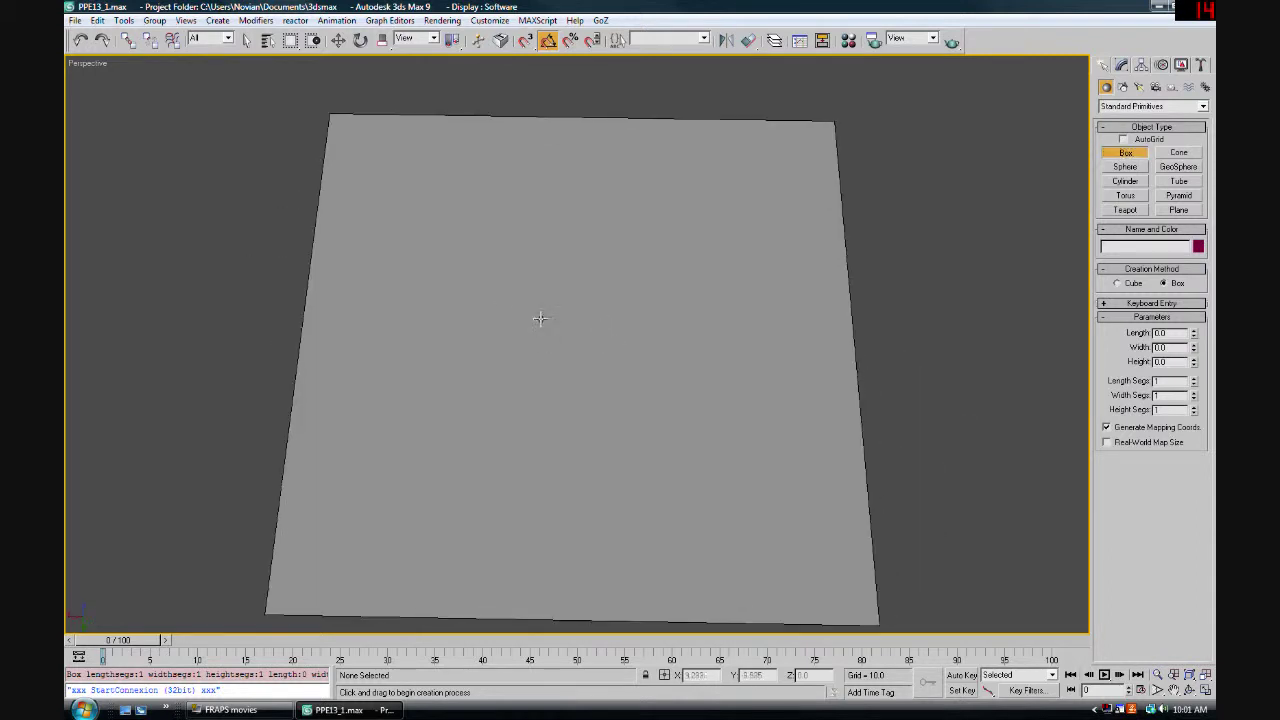
{"action": "left_click_drag", "start_coordinate": [503, 304], "coordinate": [740, 436]}
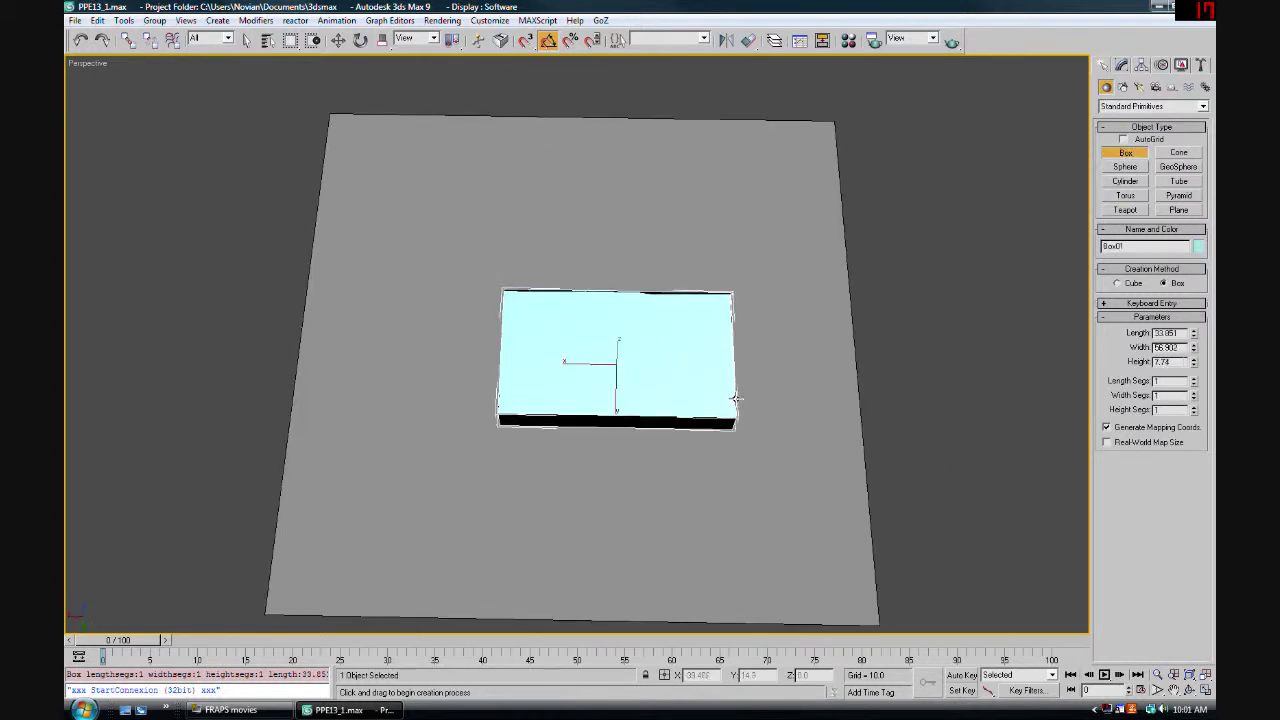
{"action": "left_click", "coordinate": [681, 402]}
{"action": "middle_click_drag", "start_coordinate": [661, 402], "coordinate": [760, 330], "text": "alt"}
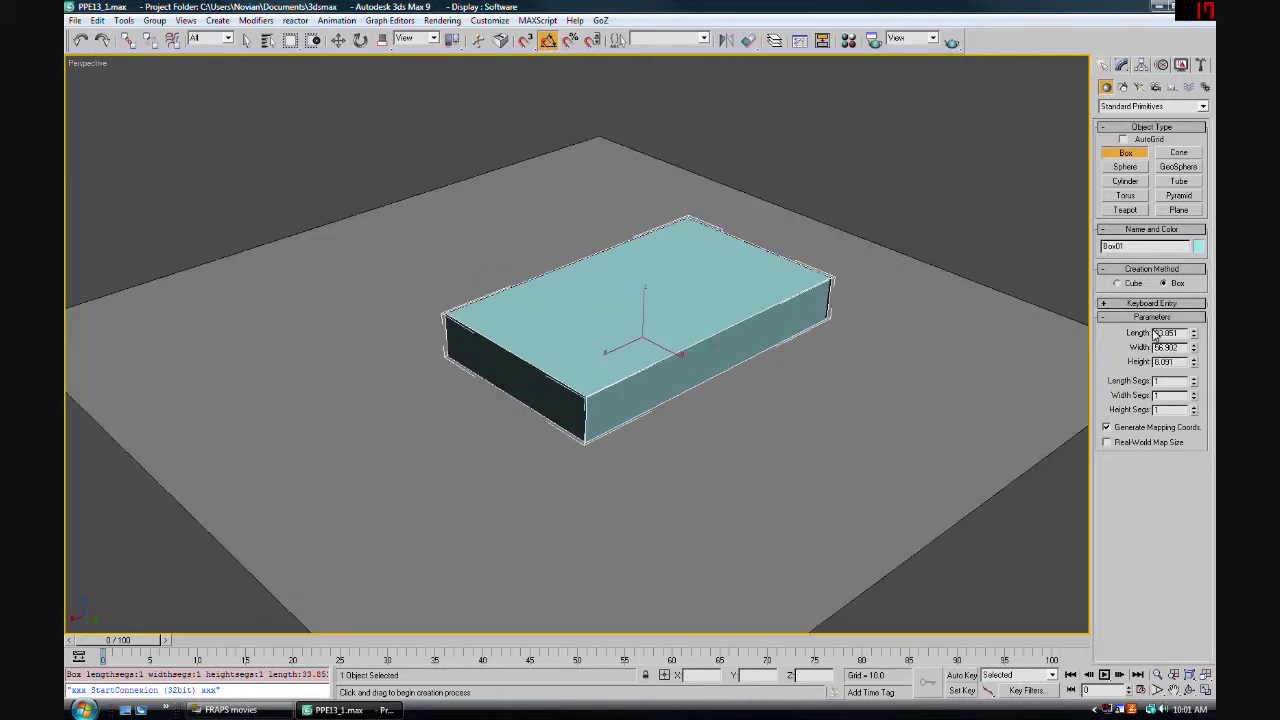
Set the box to Length 120, Width 60 (first entered as 80) and Height 3
{"action": "left_click_drag", "start_coordinate": [1181, 333], "coordinate": [1113, 344]}
{"action": "type", "text": "120"}
{"action": "key", "text": "Tab"}
{"action": "type", "text": "80"}
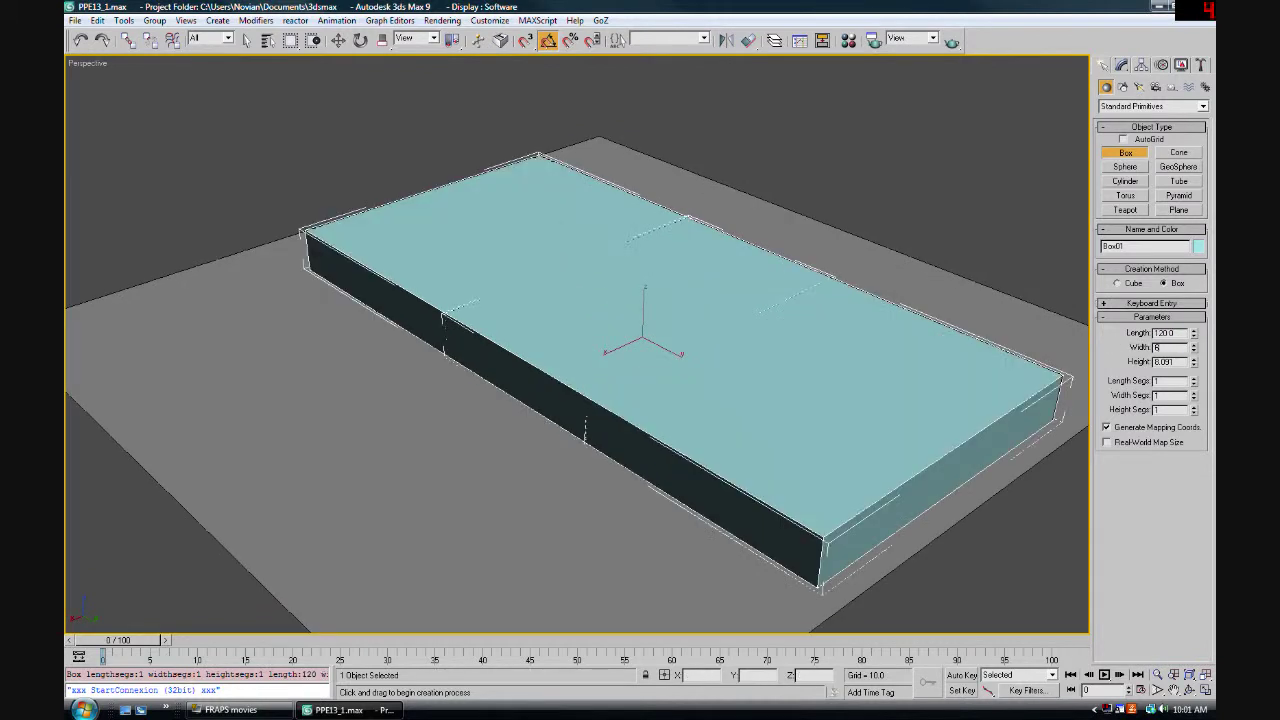
{"action": "key", "text": "Tab"}
{"action": "type", "text": "3"}
{"action": "key", "text": "Tab"}
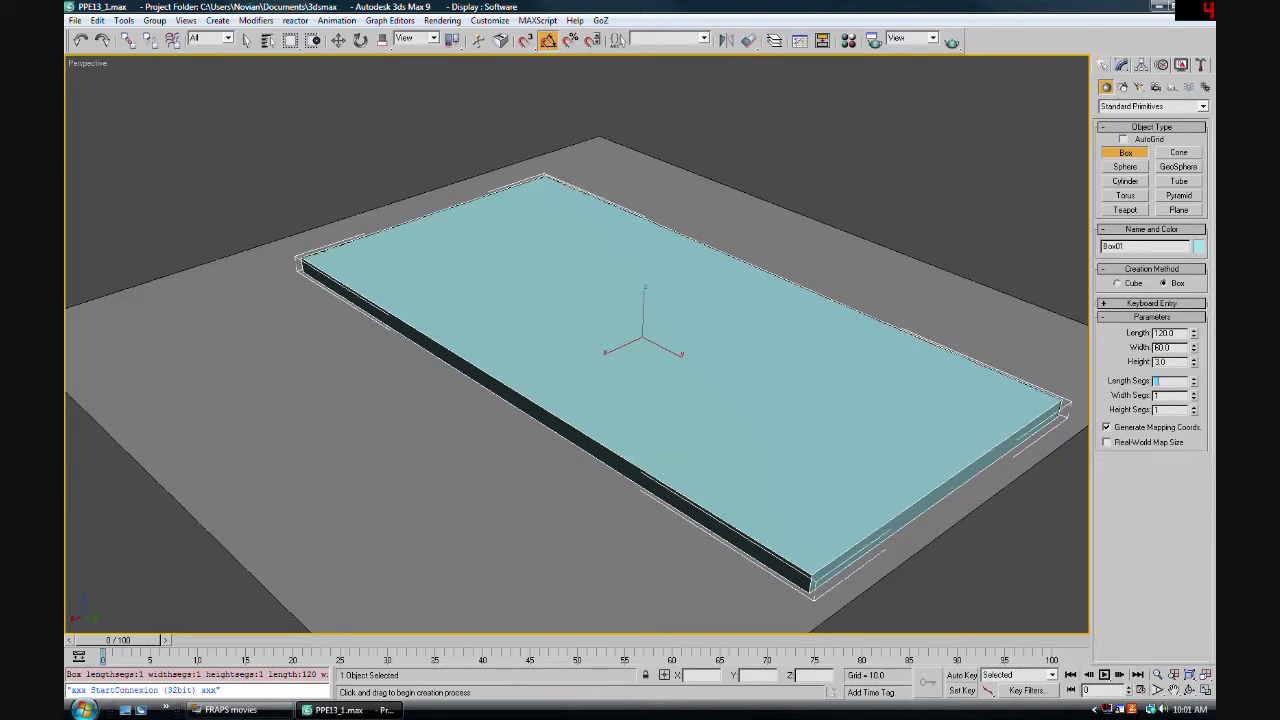
{"action": "mouse_move", "coordinate": [685, 367]}
{"action": "middle_mouse_down", "text": "alt"}
{"action": "mouse_move", "coordinate": [754, 371]}
{"action": "mouse_move", "coordinate": [700, 360]}
{"action": "middle_mouse_up", "text": "alt"}
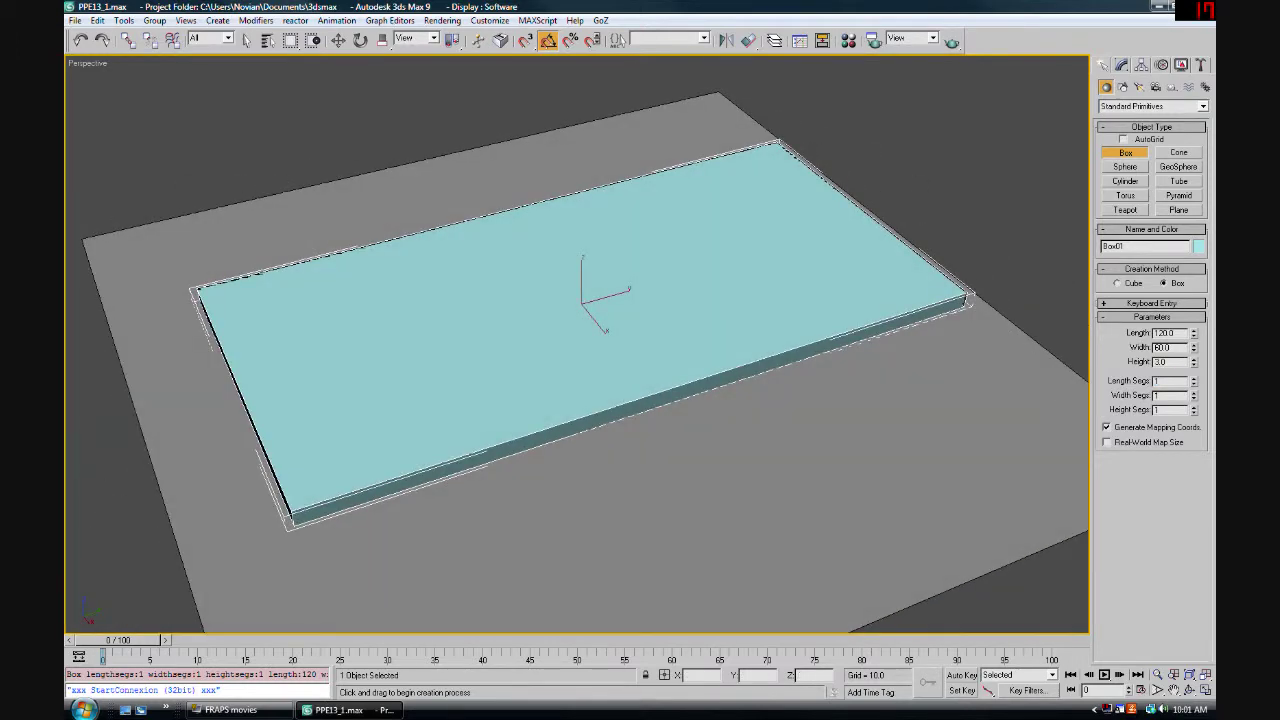
{"action": "double_click", "coordinate": [1170, 347]}
{"action": "middle_click_drag", "start_coordinate": [811, 231], "coordinate": [833, 226], "text": "alt"}
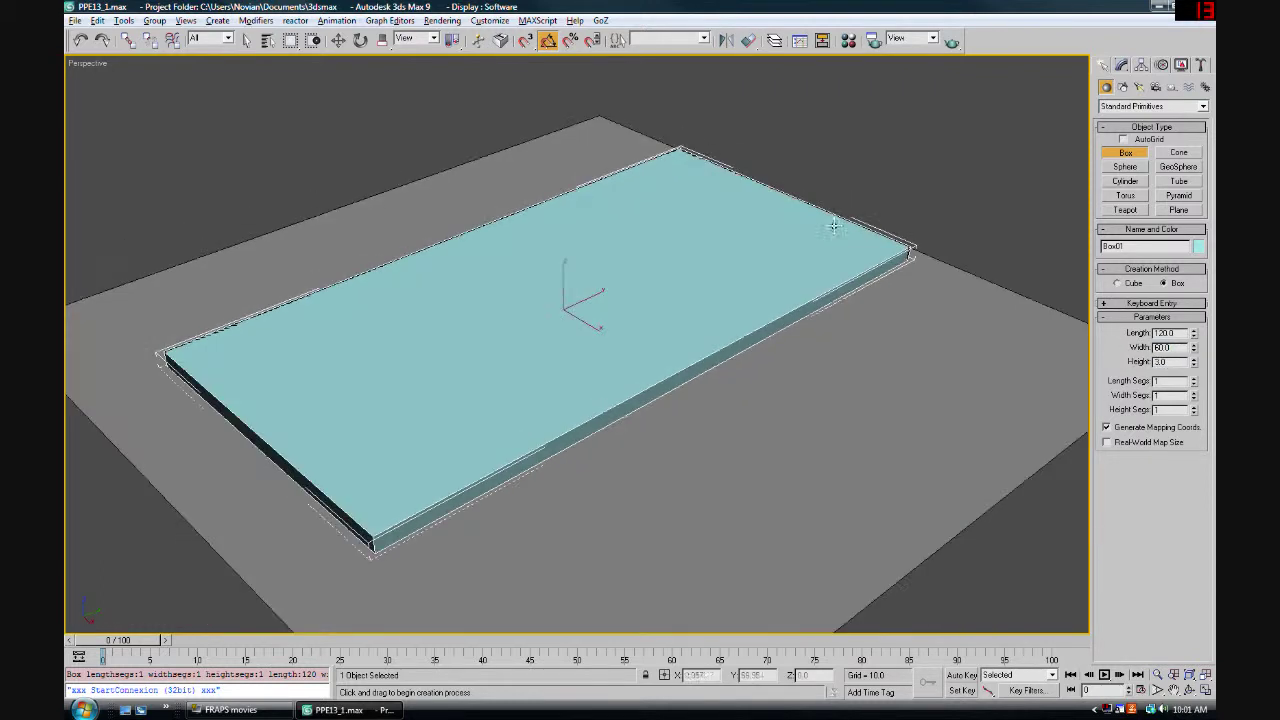
{"action": "left_click", "coordinate": [338, 40]}
Position the tabletop at X 0, Y 0, Z 32 with Move Transform Type-In
{"action": "left_click_drag", "start_coordinate": [382, 40], "coordinate": [383, 62]}
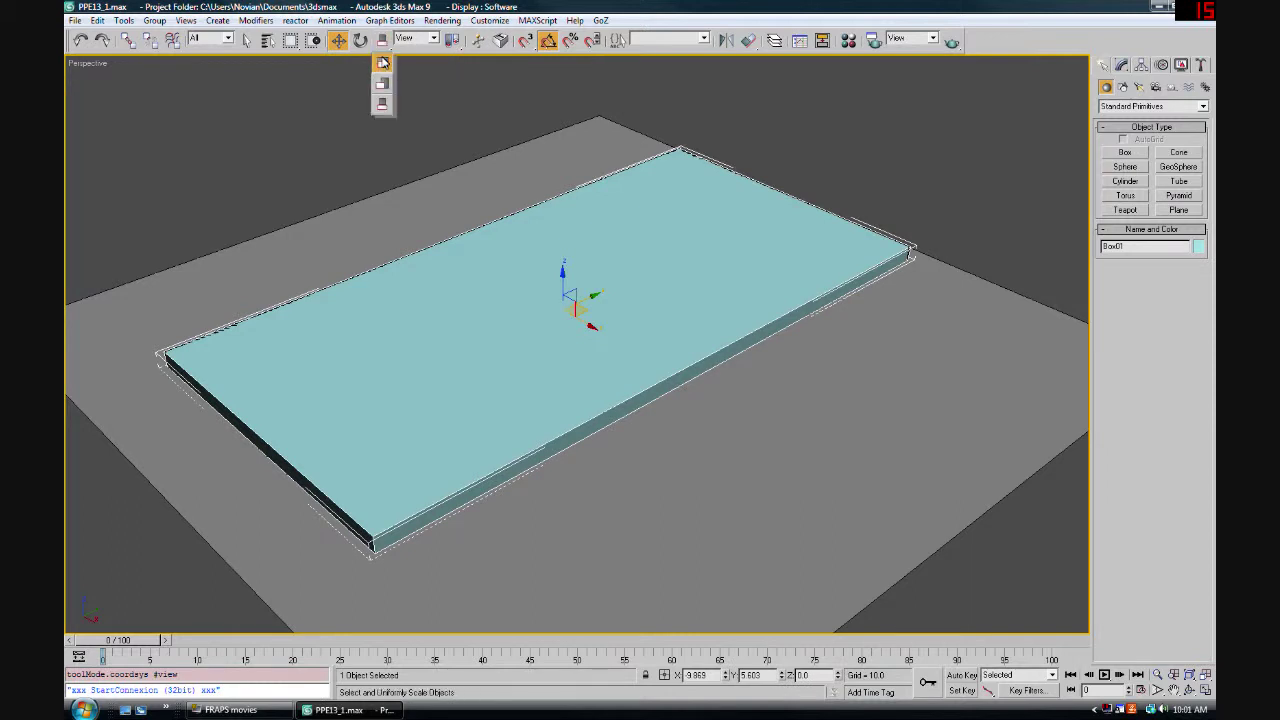
{"action": "left_click", "coordinate": [338, 40]}
{"action": "right_click", "coordinate": [338, 40]}
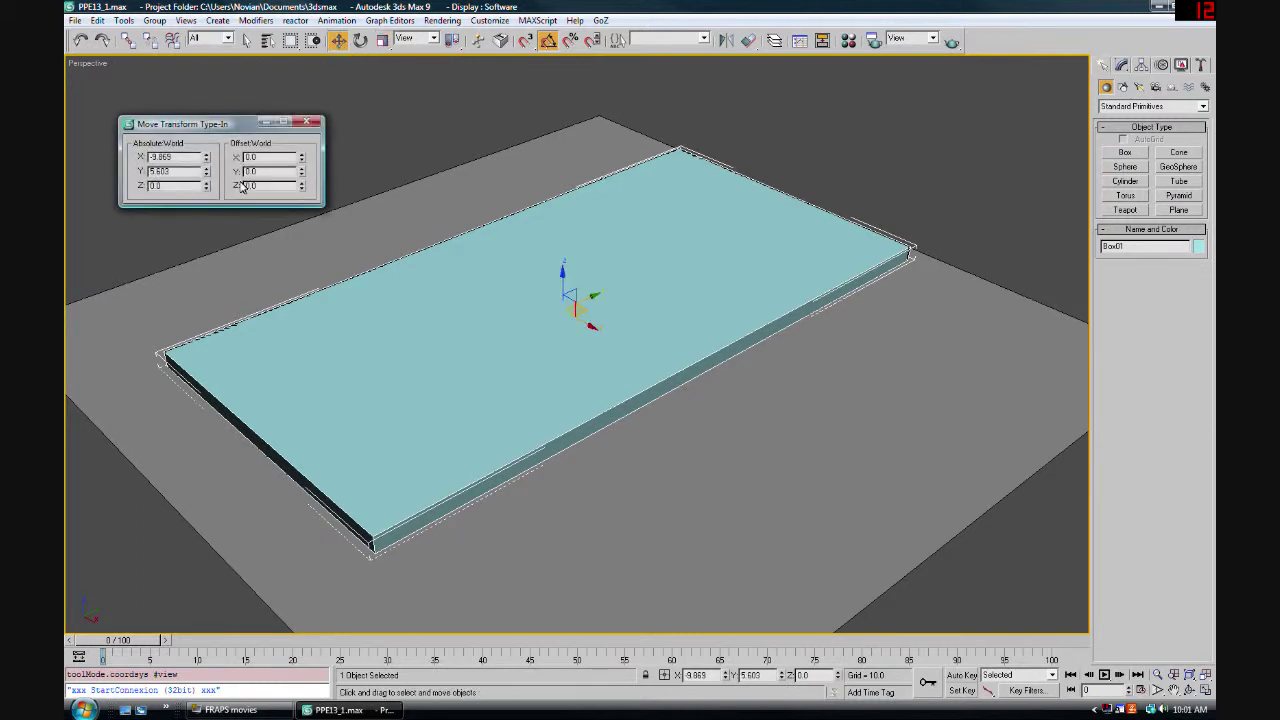
{"action": "right_click", "coordinate": [206, 157]}
{"action": "right_click", "coordinate": [206, 171]}
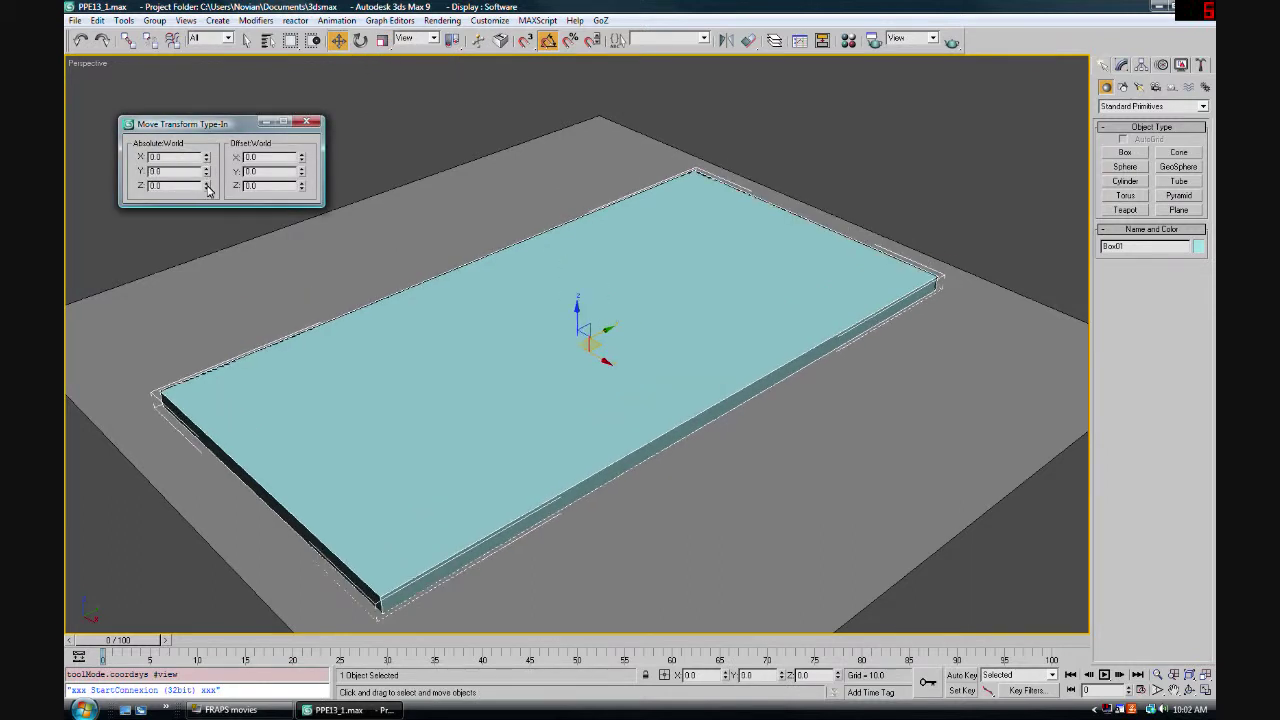
{"action": "type", "text": "32"}
{"action": "key", "text": "Return"}
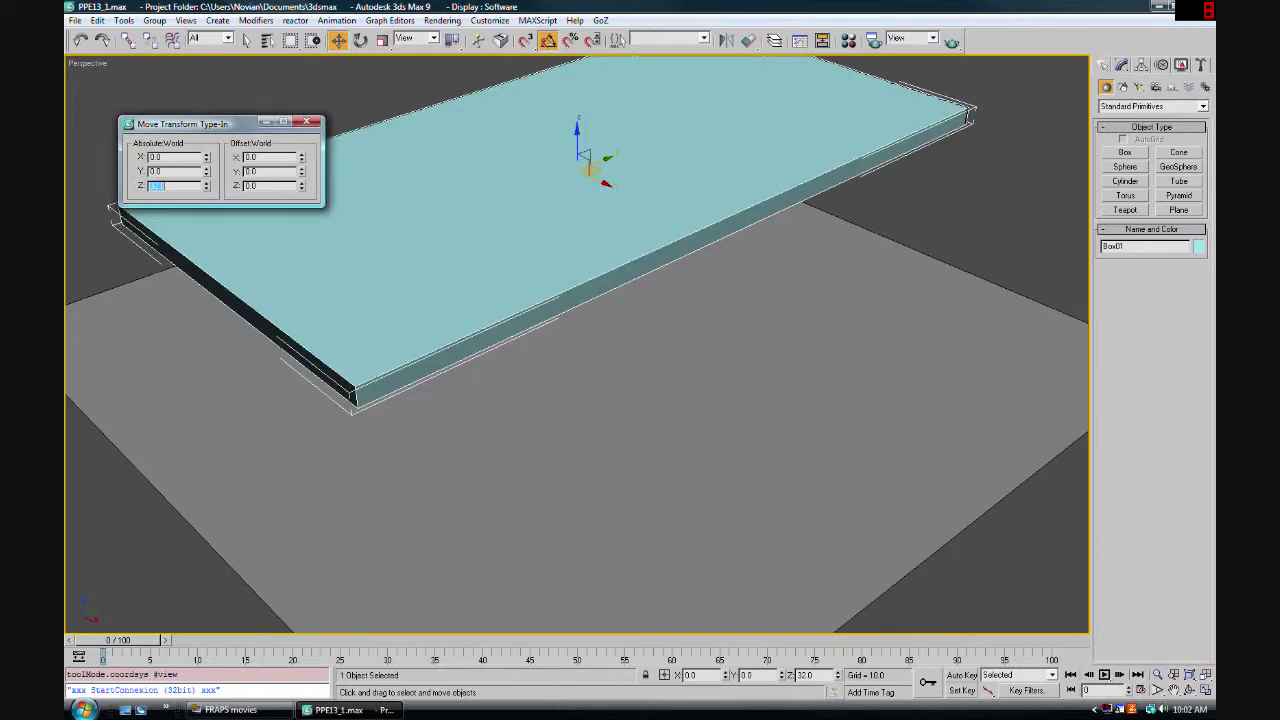
{"action": "scroll", "coordinate": [563, 240], "scroll_direction": "down", "scroll_amount": 4}
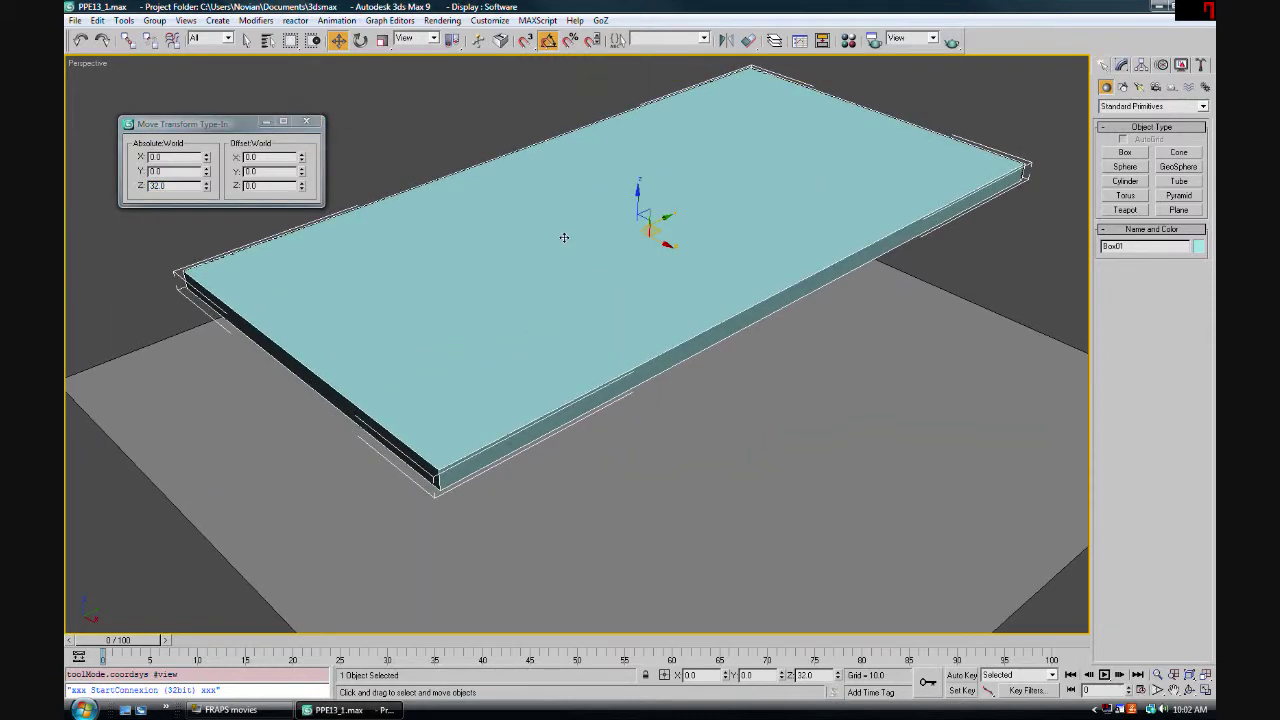
{"action": "middle_click_drag", "start_coordinate": [565, 258], "coordinate": [582, 336], "text": "alt"}
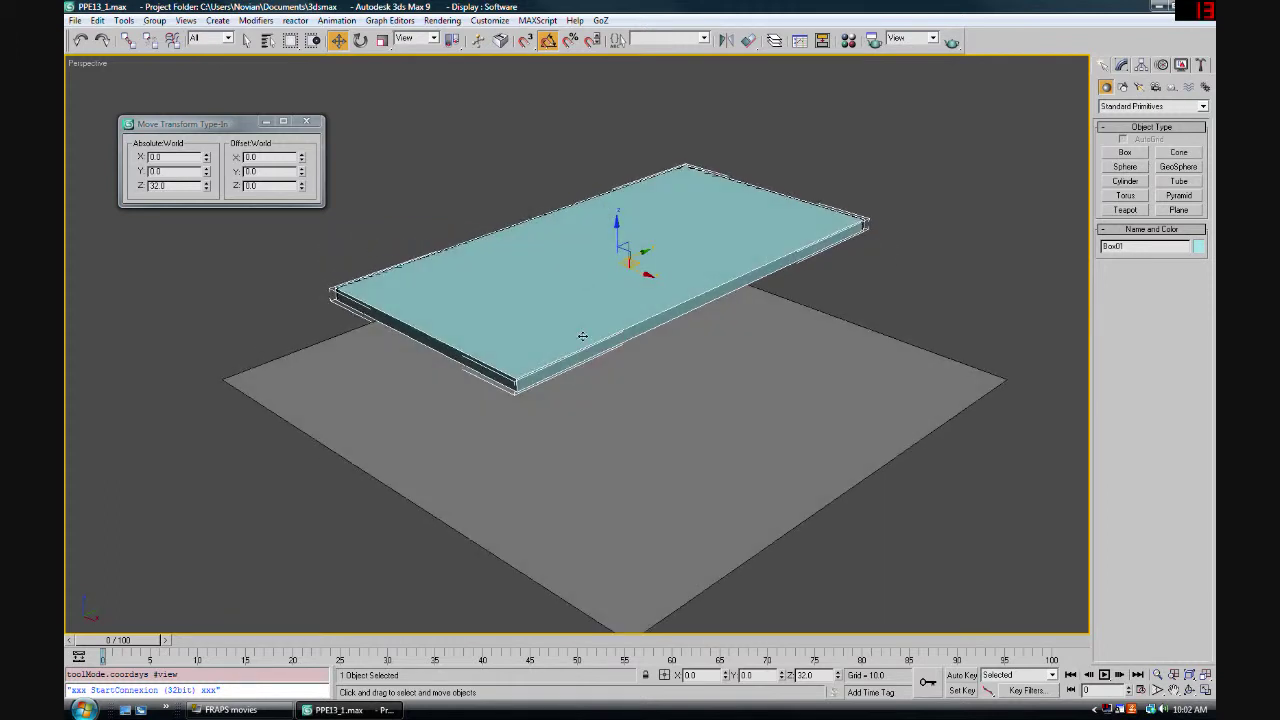
{"action": "left_click", "coordinate": [306, 121]}
{"action": "middle_click_drag", "start_coordinate": [517, 211], "coordinate": [508, 232], "text": "alt"}
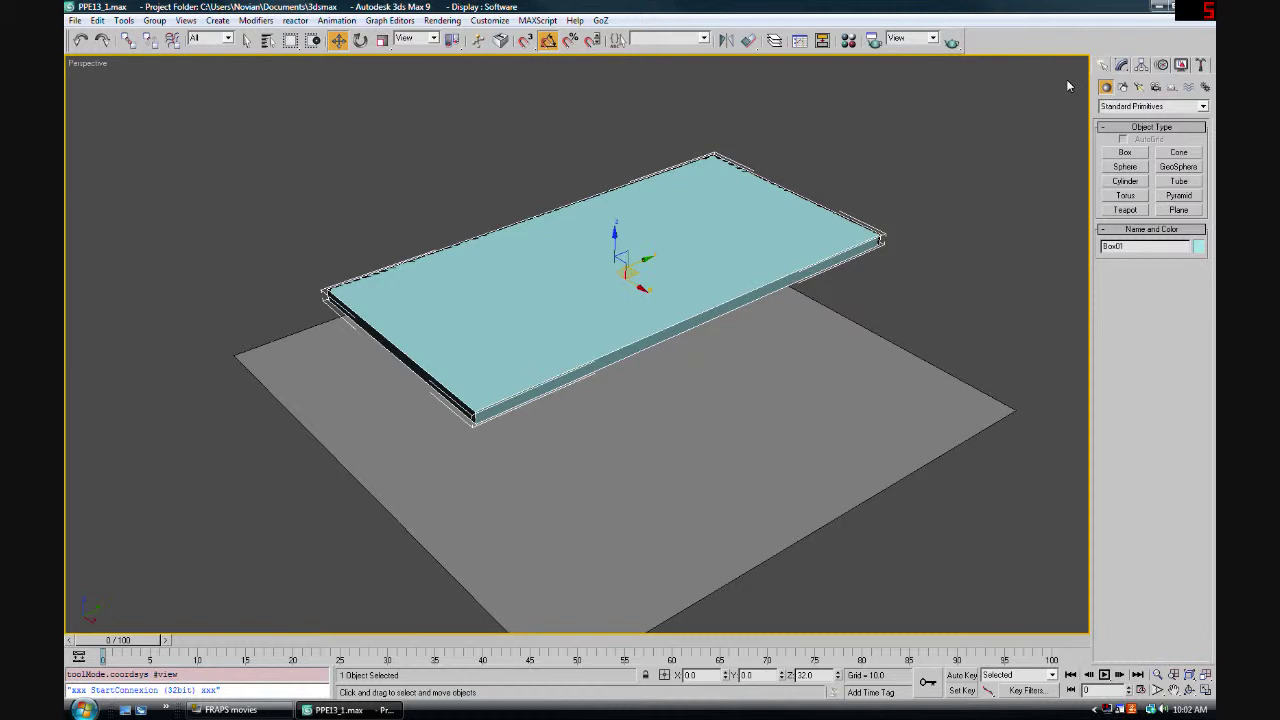
{"action": "left_click", "coordinate": [1123, 65]}
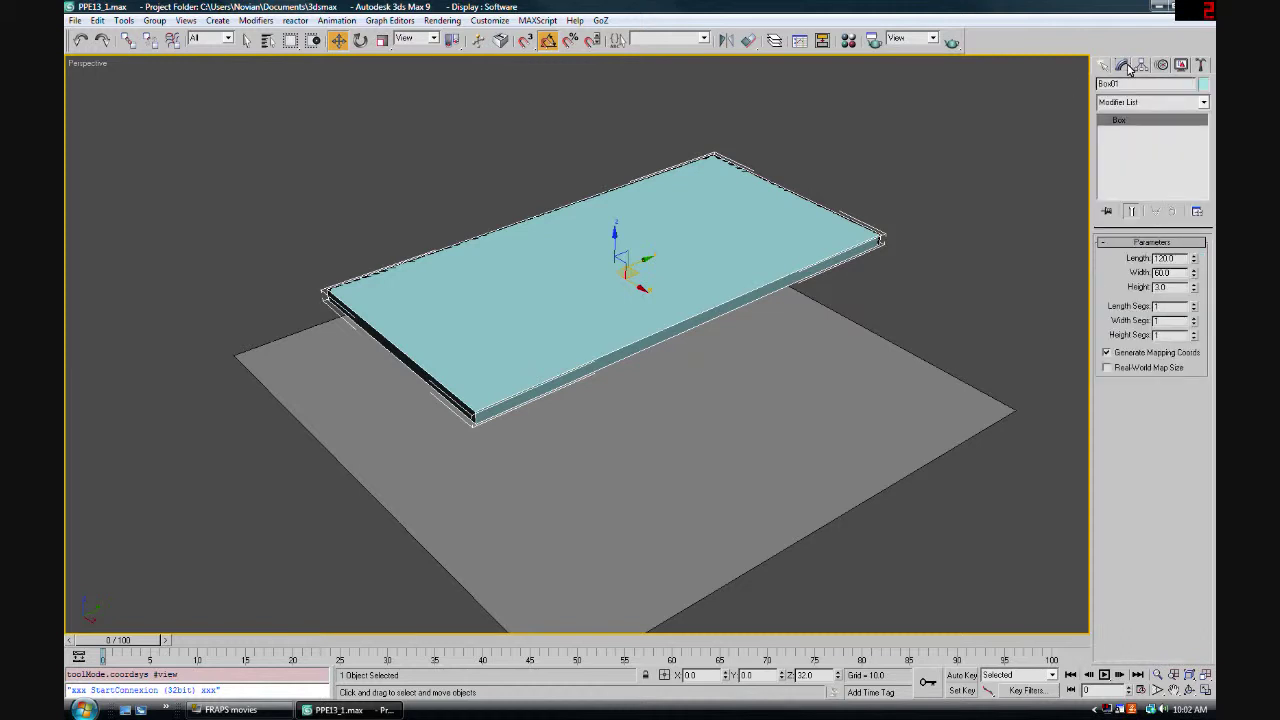
Convert the box to Editable Poly and connect its lengthwise edges into a crosswise centre loop
{"action": "right_click", "coordinate": [1135, 119]}
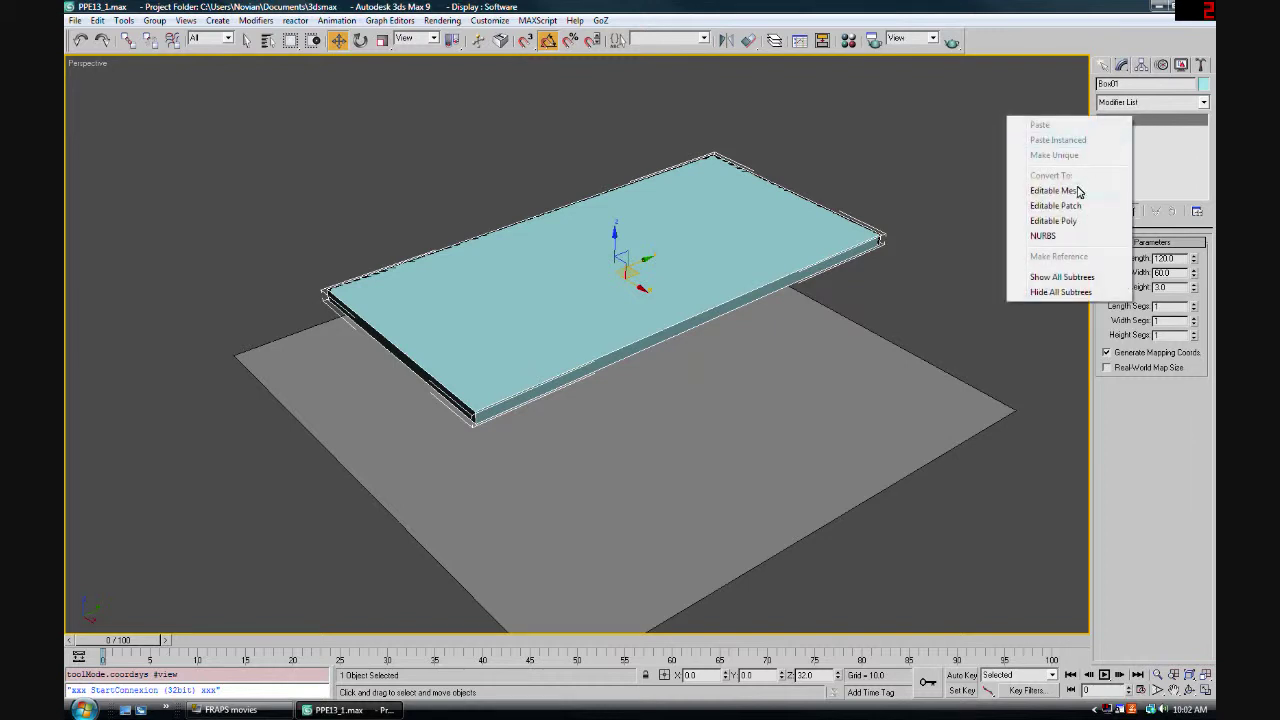
{"action": "left_click", "coordinate": [1077, 222]}
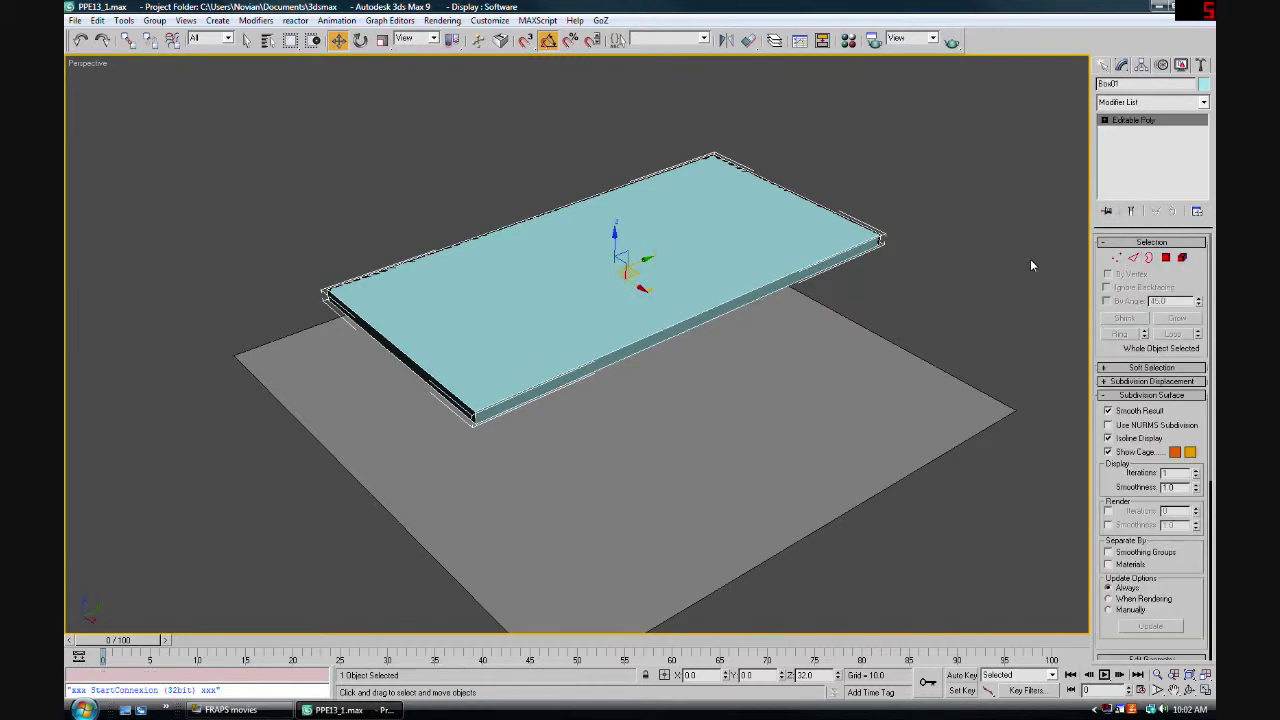
{"action": "left_click", "coordinate": [1132, 259]}
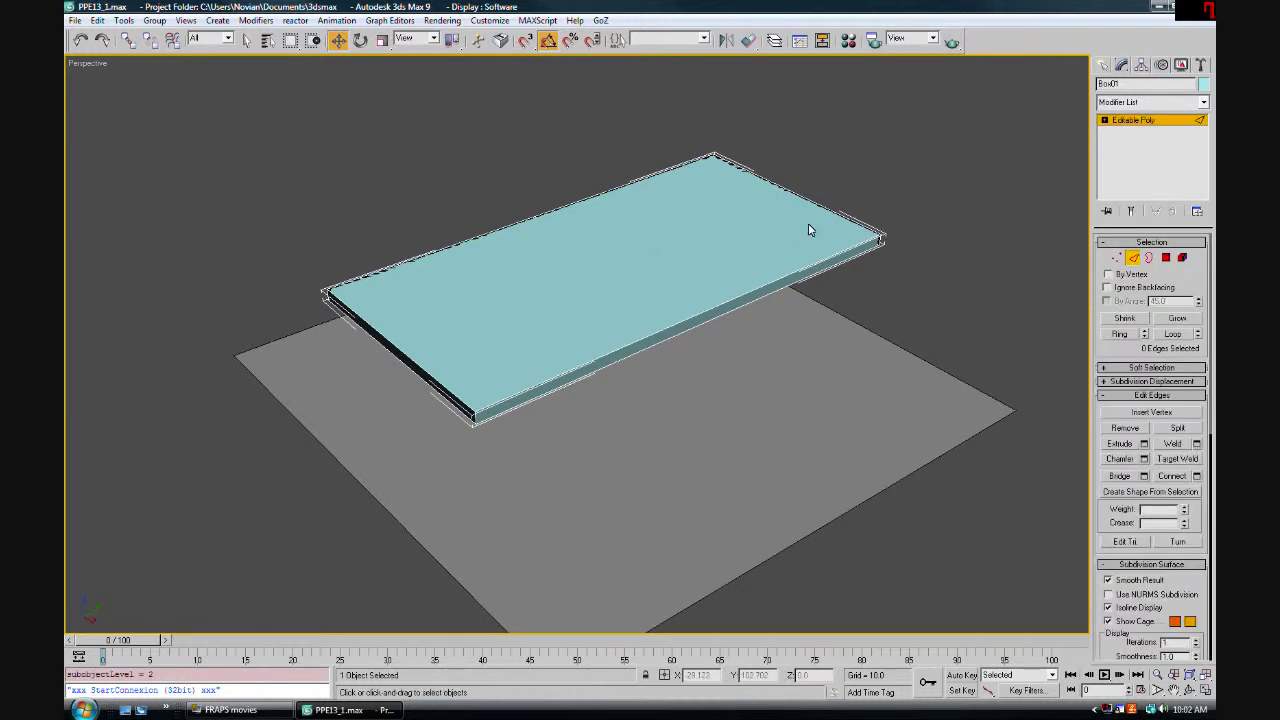
{"action": "middle_click_drag", "start_coordinate": [808, 230], "coordinate": [614, 160], "text": "alt"}
{"action": "left_click_drag", "start_coordinate": [614, 160], "coordinate": [627, 457]}
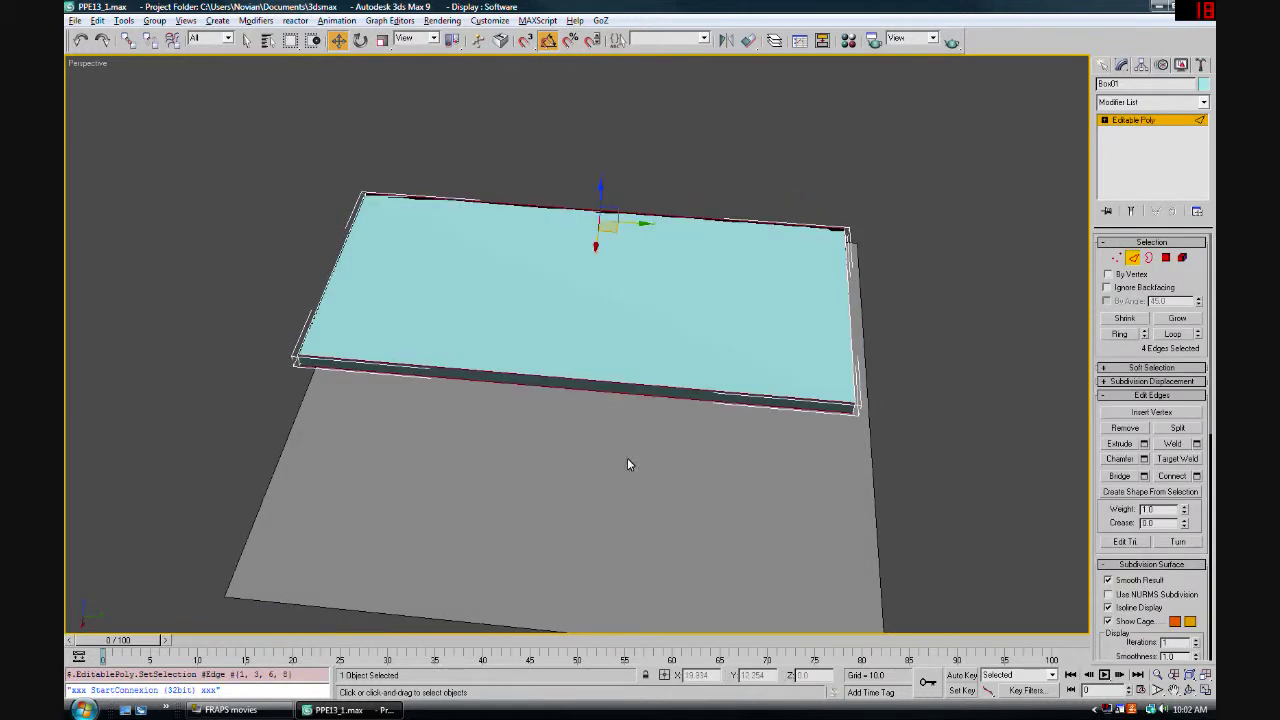
{"action": "middle_click_drag", "start_coordinate": [627, 457], "coordinate": [632, 452], "text": "alt"}
{"action": "left_click", "coordinate": [1172, 476]}
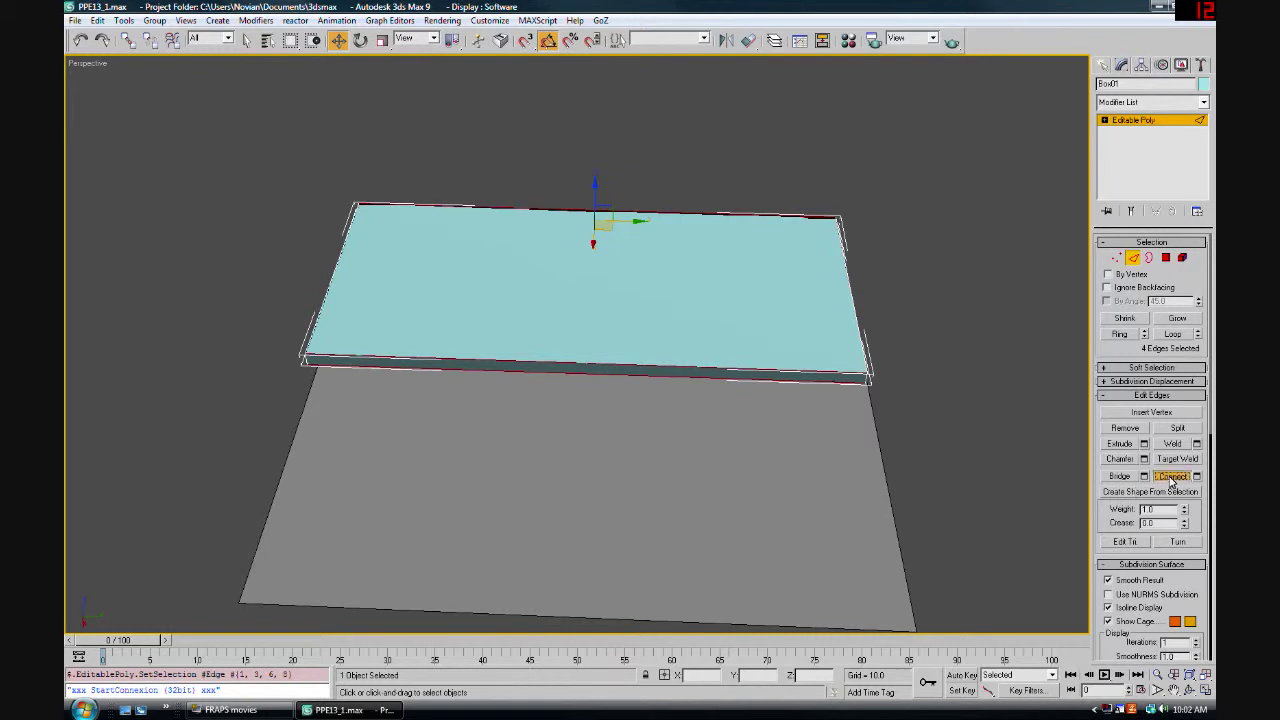
Connect the widthwise edges to add a second centre loop along the length
{"action": "middle_click_drag", "start_coordinate": [780, 450], "coordinate": [966, 451], "text": "alt"}
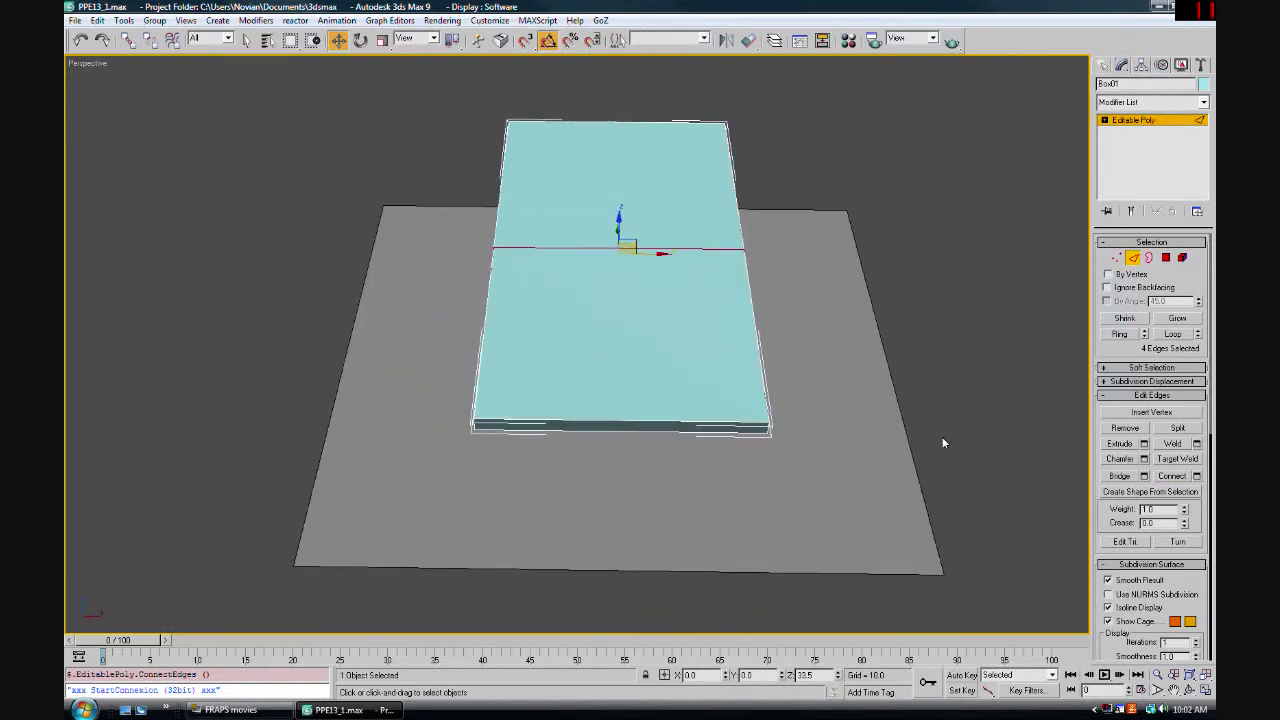
{"action": "left_click_drag", "start_coordinate": [628, 78], "coordinate": [630, 524]}
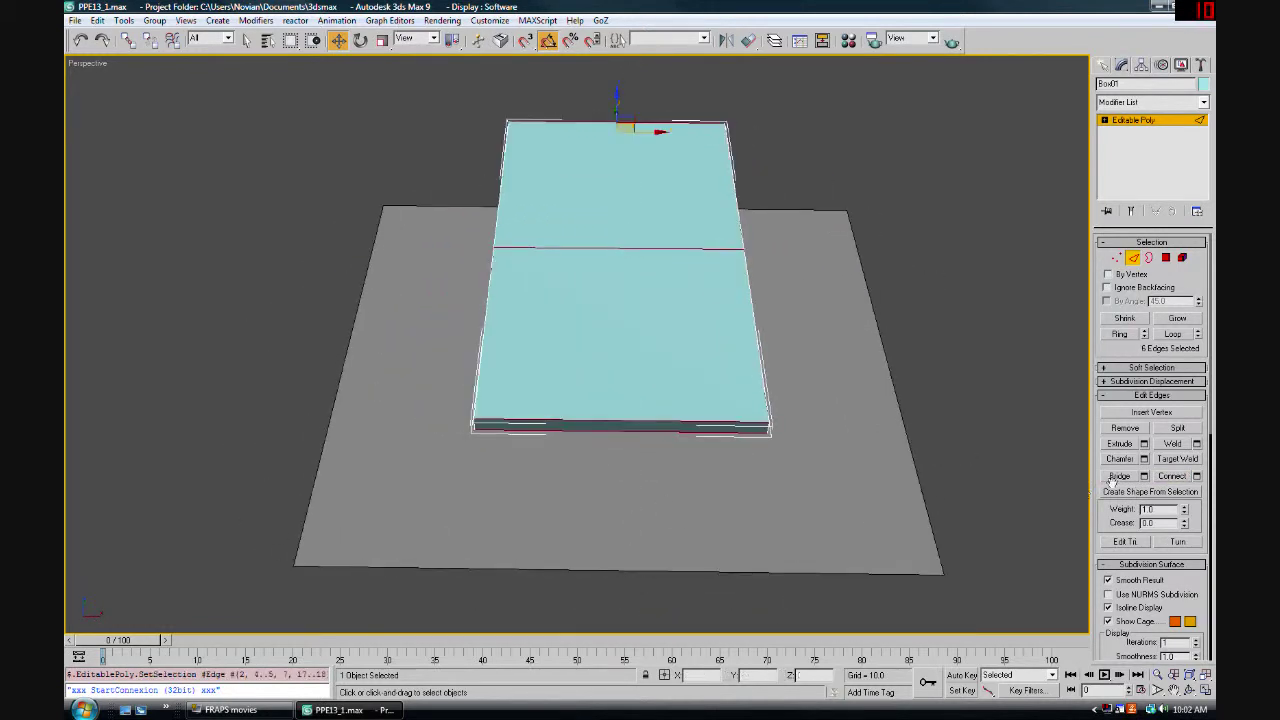
{"action": "left_click", "coordinate": [1172, 476]}
{"action": "middle_click_drag", "start_coordinate": [986, 381], "coordinate": [882, 334], "text": "alt"}
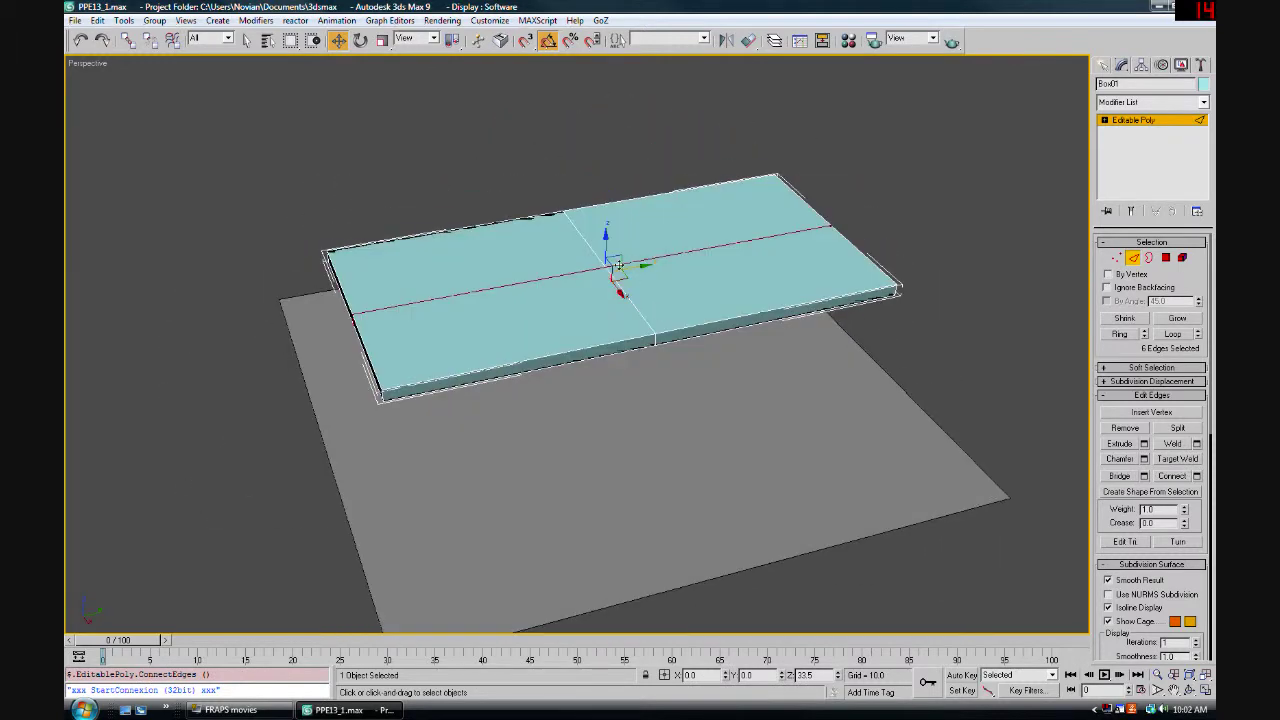
{"action": "left_click", "coordinate": [1166, 258]}
In Top view with the grid hidden, select three of the tabletop's four quadrant polygons
{"action": "key", "text": "t"}
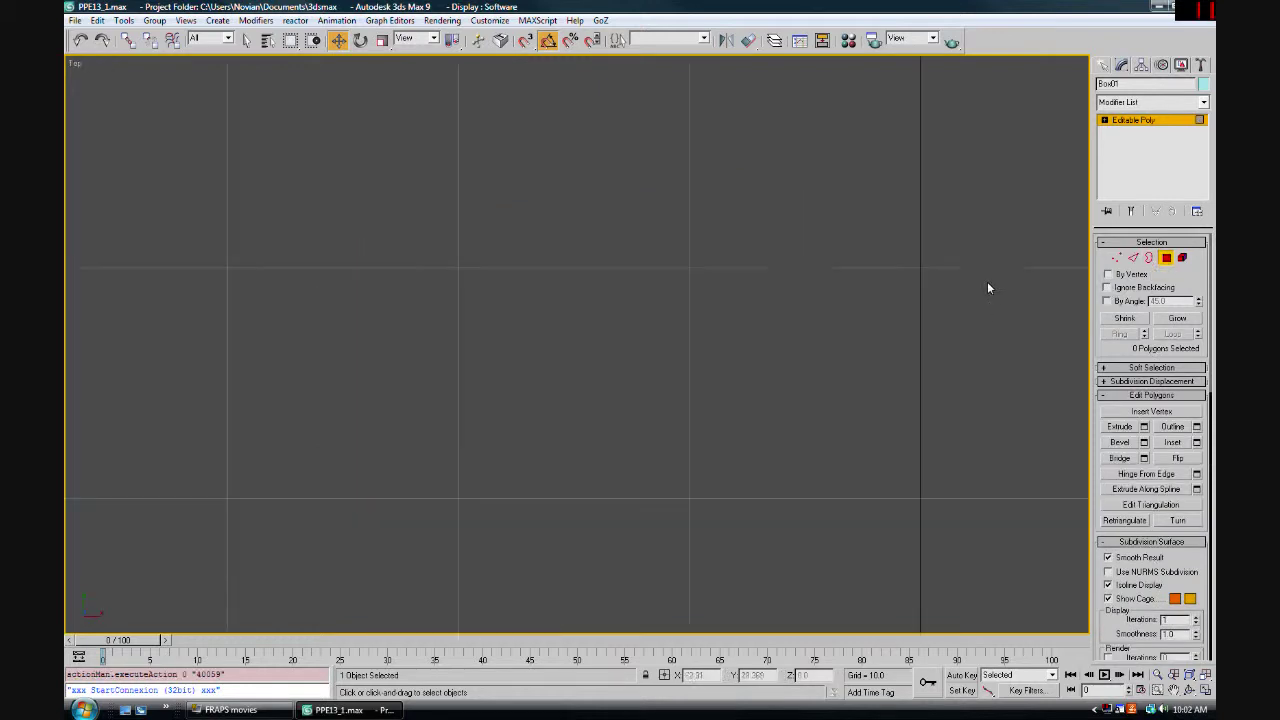
{"action": "key", "text": "z"}
{"action": "key", "text": "g"}
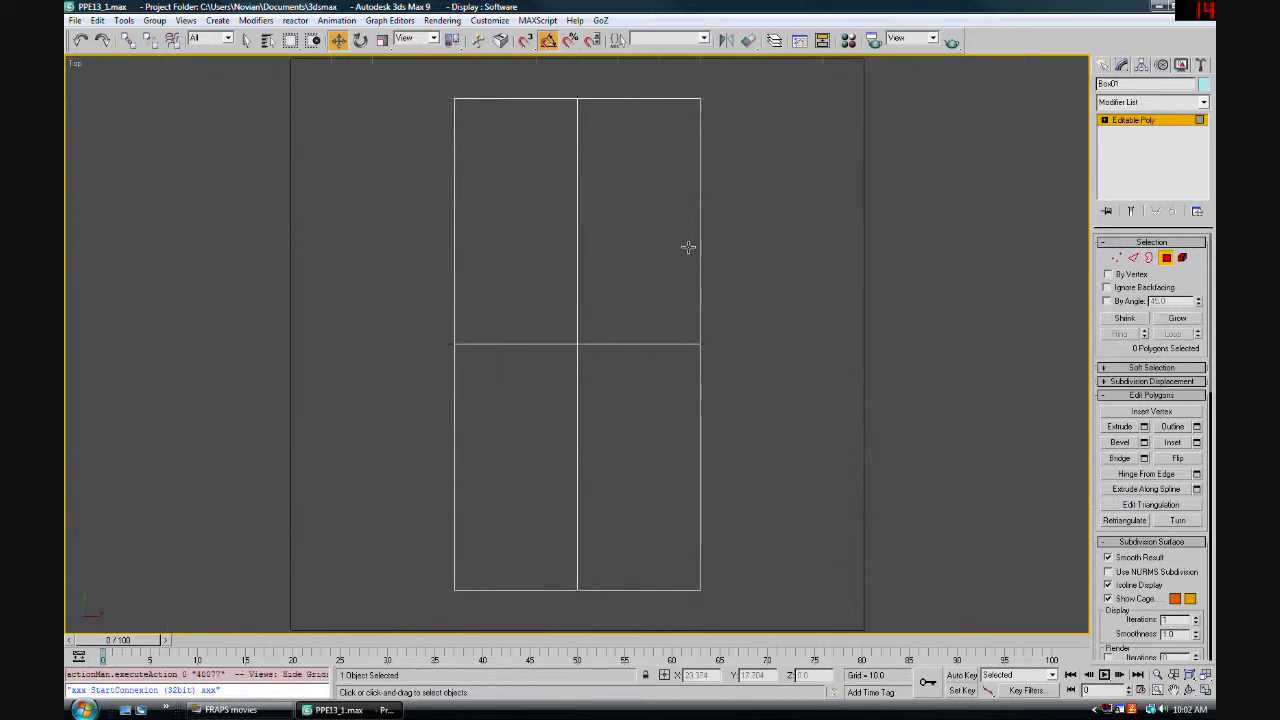
{"action": "left_click_drag", "start_coordinate": [416, 83], "coordinate": [518, 594]}
{"action": "left_click_drag", "start_coordinate": [723, 614], "coordinate": [403, 380], "text": "ctrl"}
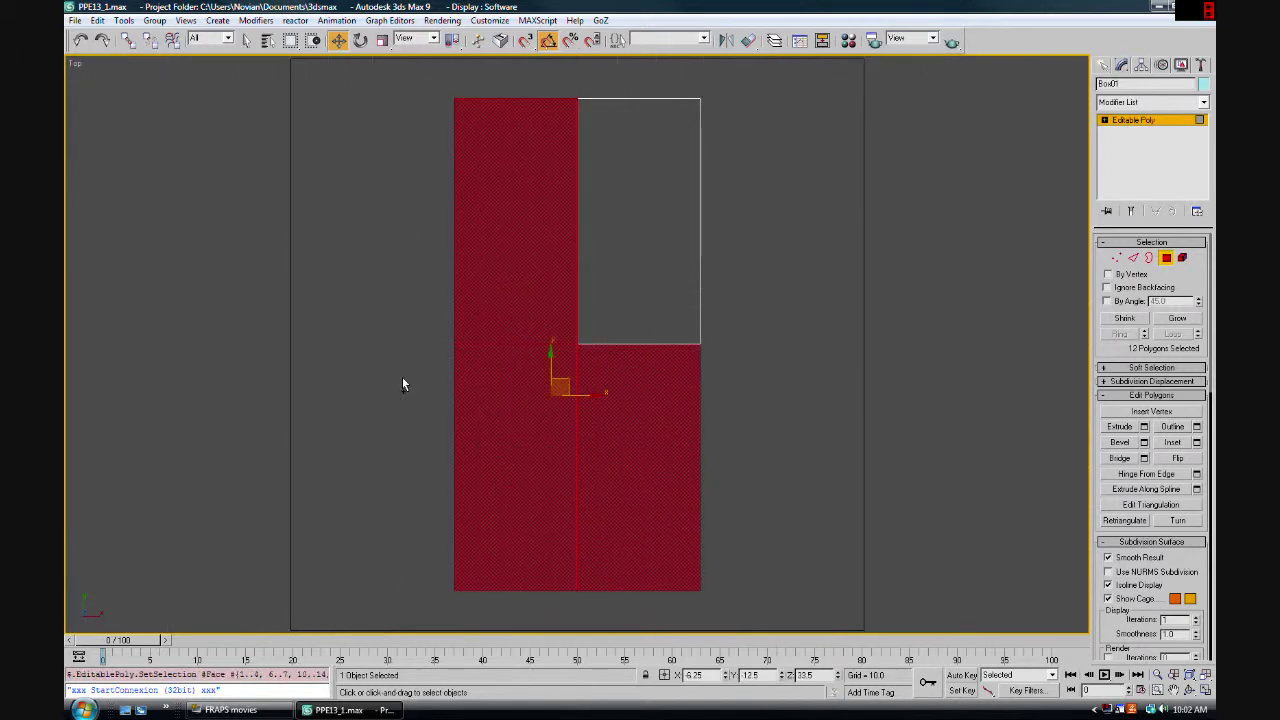
Refine the face selection in Perspective and delete it, leaving a single tabletop quarter
{"action": "key", "text": "p"}
{"action": "middle_click_drag", "start_coordinate": [737, 354], "coordinate": [672, 349], "text": "alt"}
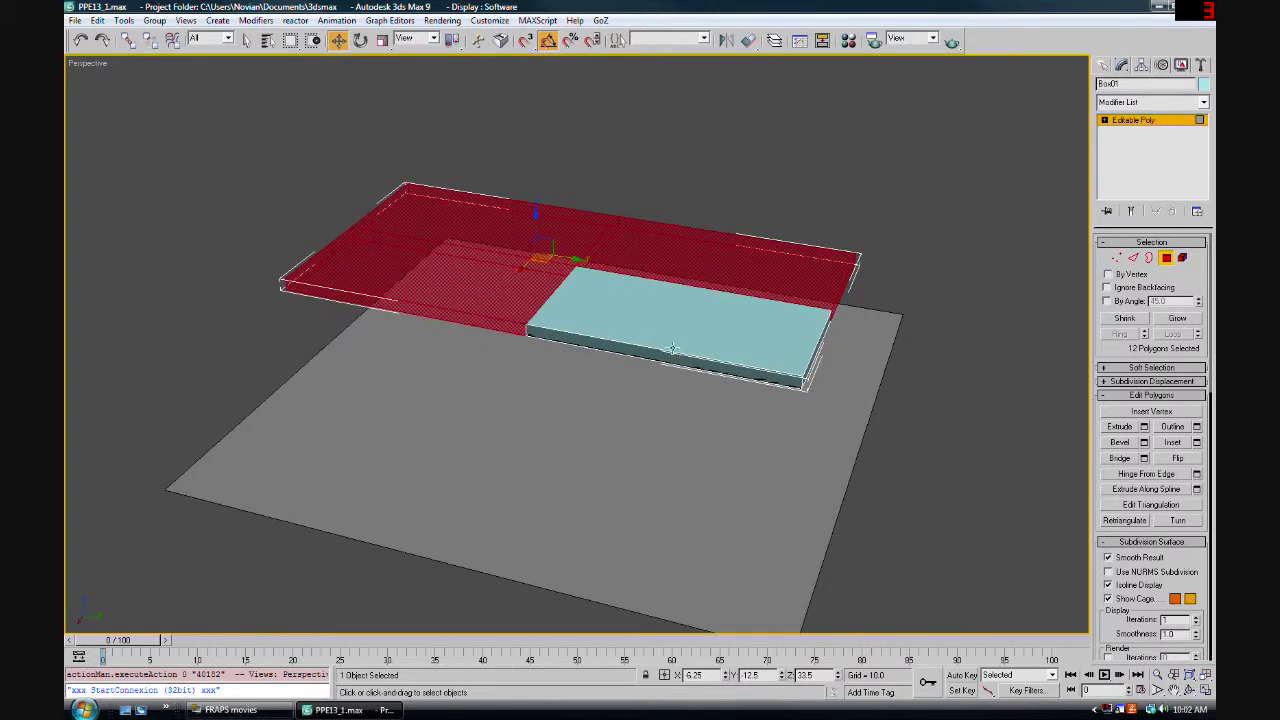
{"action": "scroll", "coordinate": [630, 320], "scroll_direction": "up", "scroll_amount": 3}
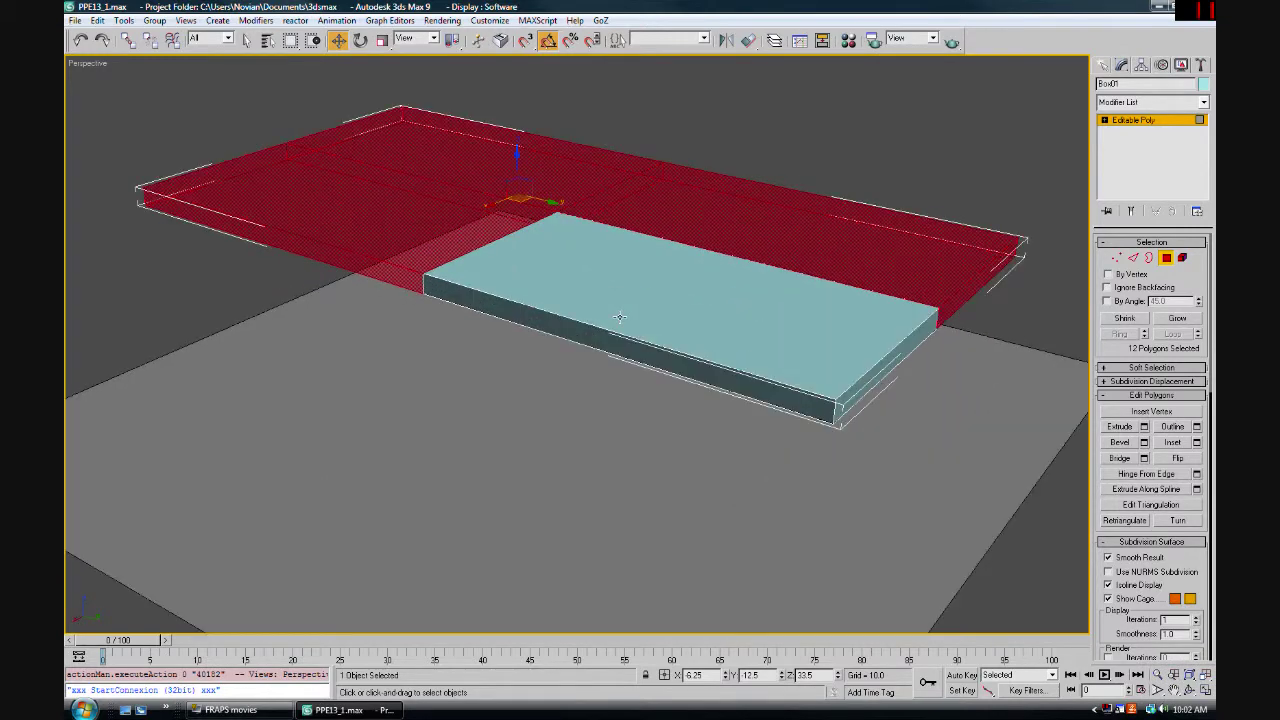
{"action": "middle_click_drag", "start_coordinate": [620, 318], "coordinate": [660, 331], "text": "alt"}
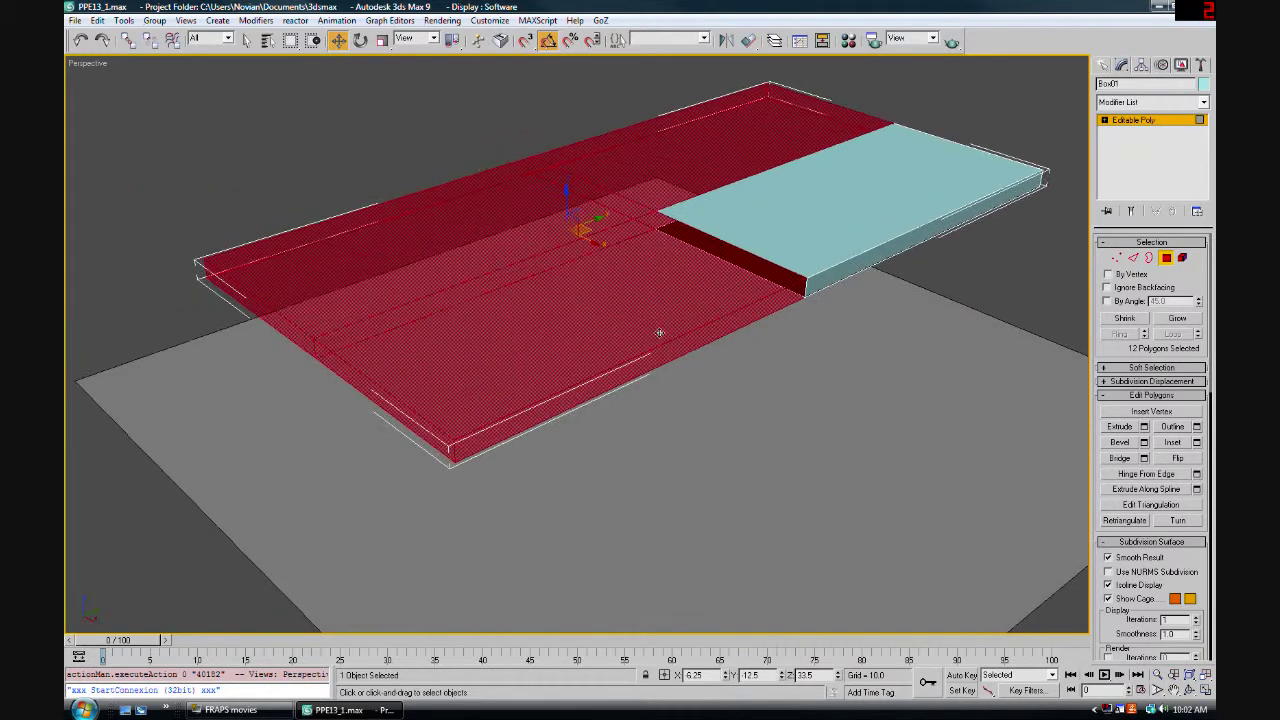
{"action": "scroll", "coordinate": [660, 331], "scroll_direction": "down", "scroll_amount": 5}
{"action": "left_click_drag", "start_coordinate": [758, 271], "coordinate": [747, 260]}
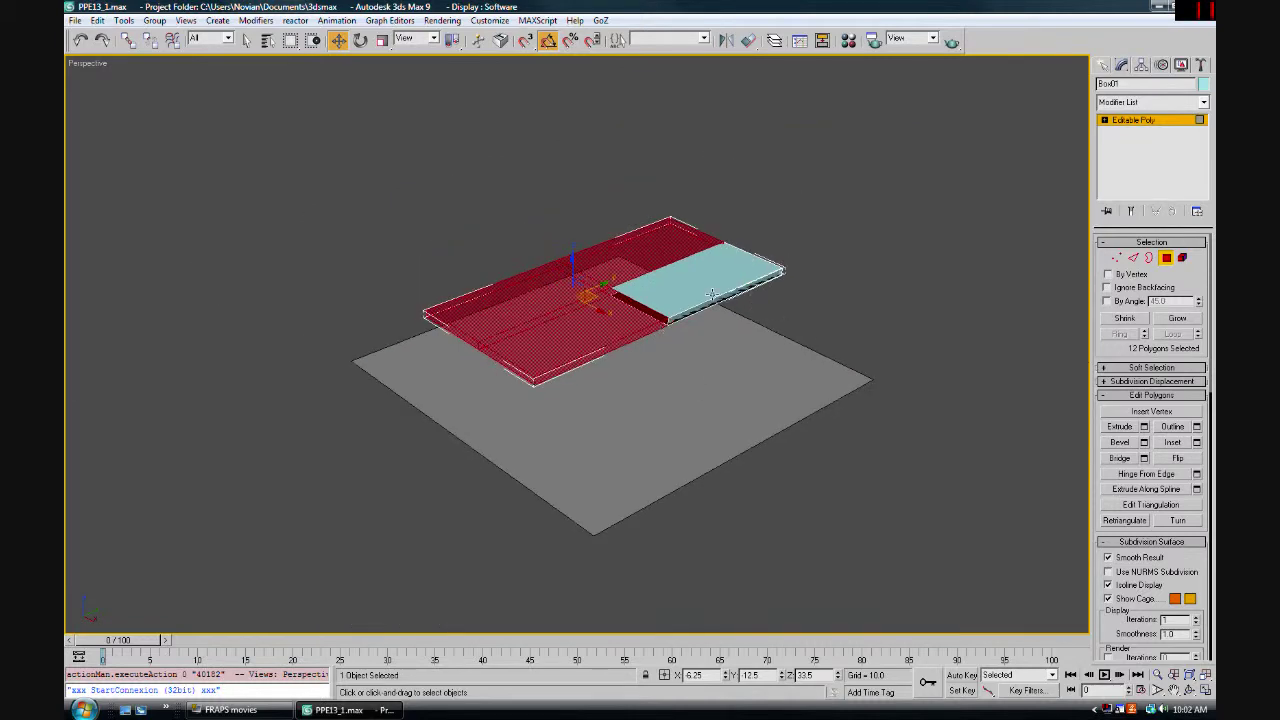
{"action": "left_click_drag", "start_coordinate": [805, 326], "coordinate": [752, 258], "text": "ctrl"}
{"action": "left_click_drag", "start_coordinate": [607, 436], "coordinate": [512, 366]}
{"action": "scroll", "coordinate": [520, 363], "scroll_direction": "up", "scroll_amount": 6}
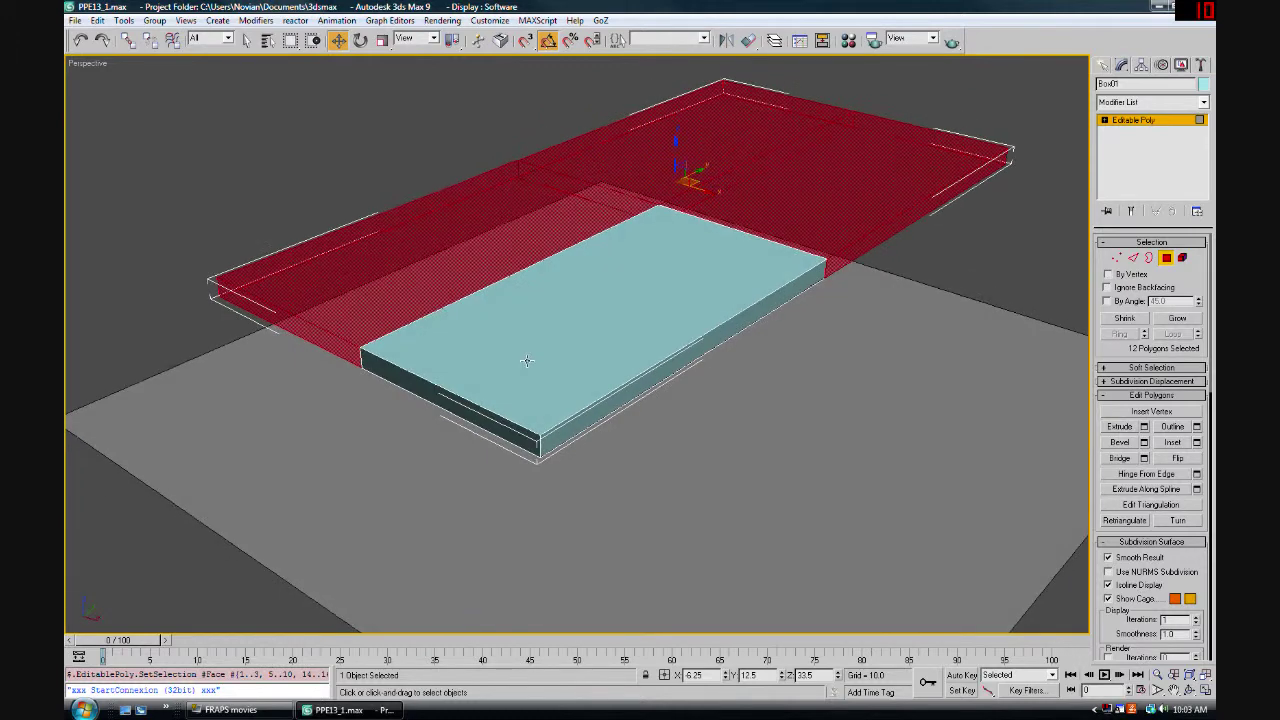
{"action": "key", "text": "Delete"}
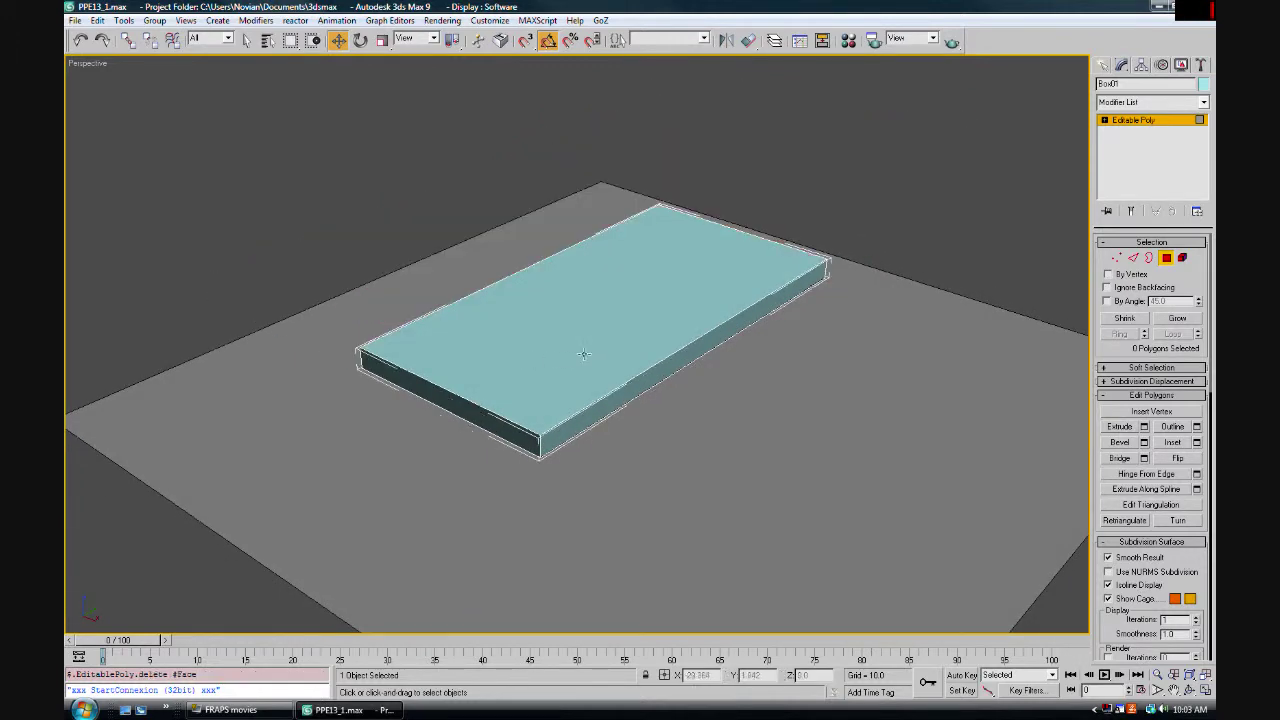
{"action": "middle_click_drag", "start_coordinate": [583, 354], "coordinate": [1000, 234], "text": "alt"}
{"action": "left_click", "coordinate": [1131, 121]}
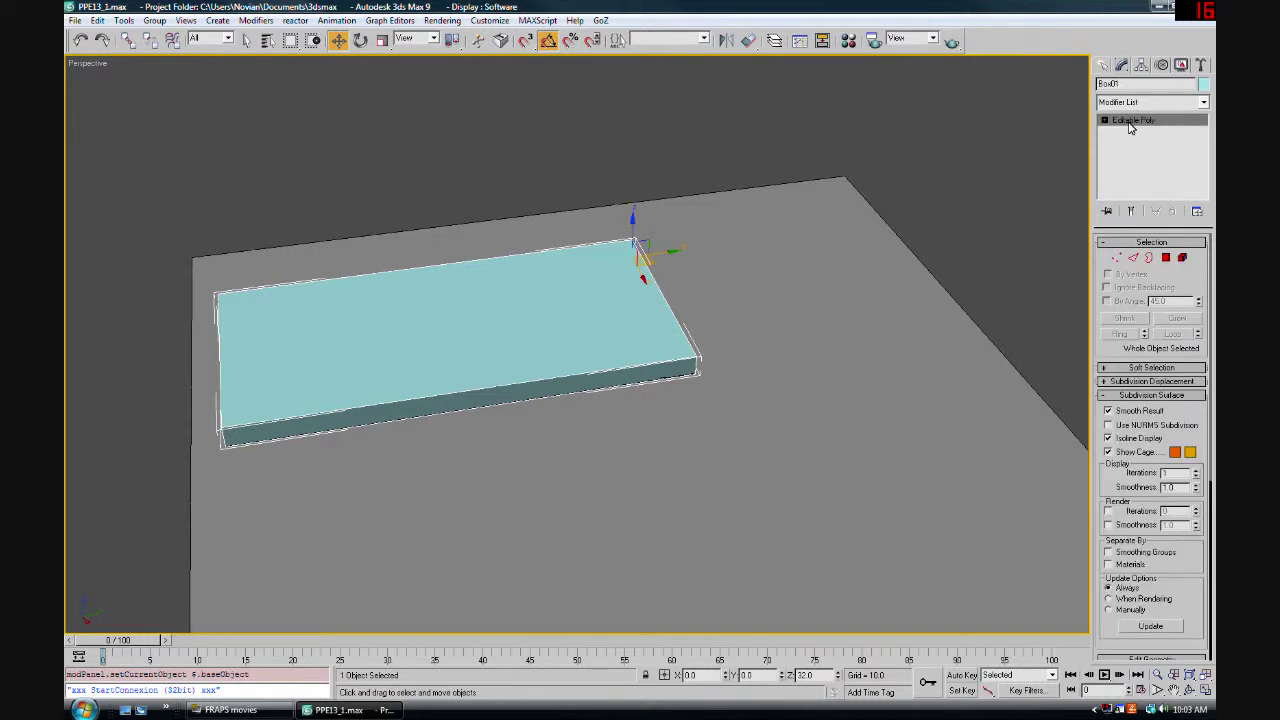
Rename Box01 to PPE13_Table in the Modify panel's name field
{"action": "middle_click_drag", "start_coordinate": [857, 207], "coordinate": [751, 214], "text": "alt"}
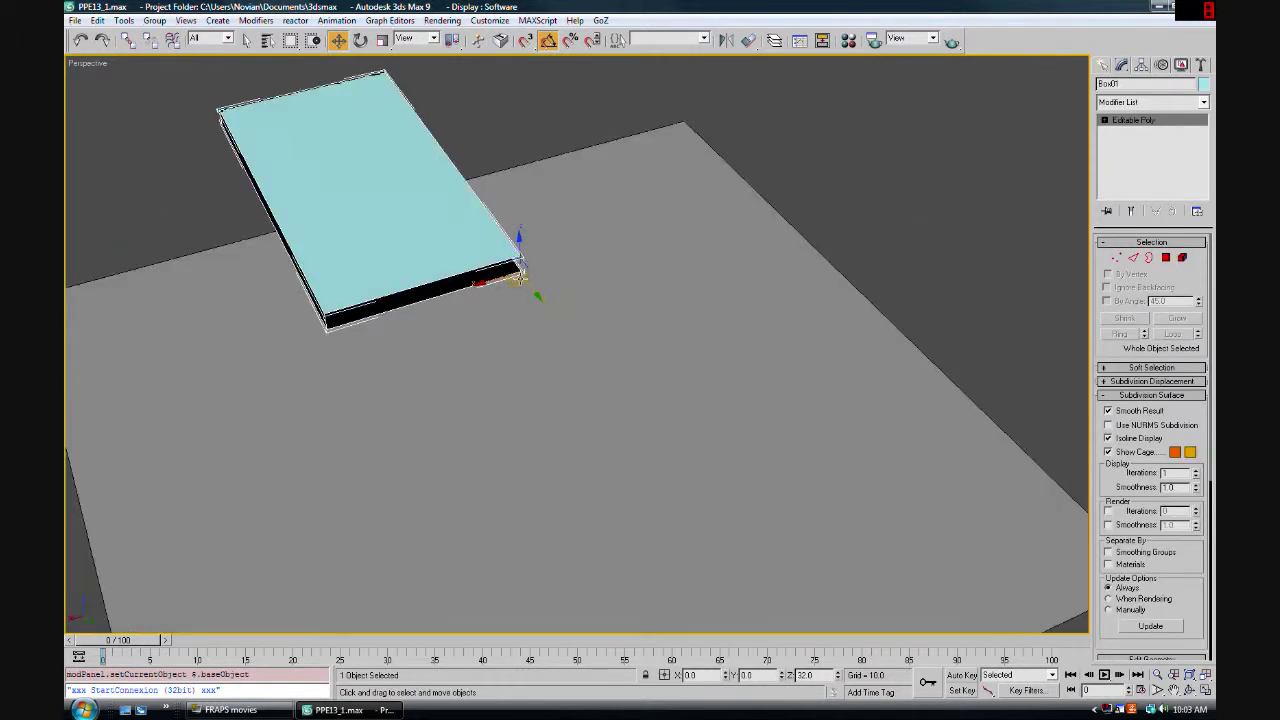
{"action": "middle_click_drag", "start_coordinate": [519, 278], "coordinate": [588, 304], "text": "alt"}
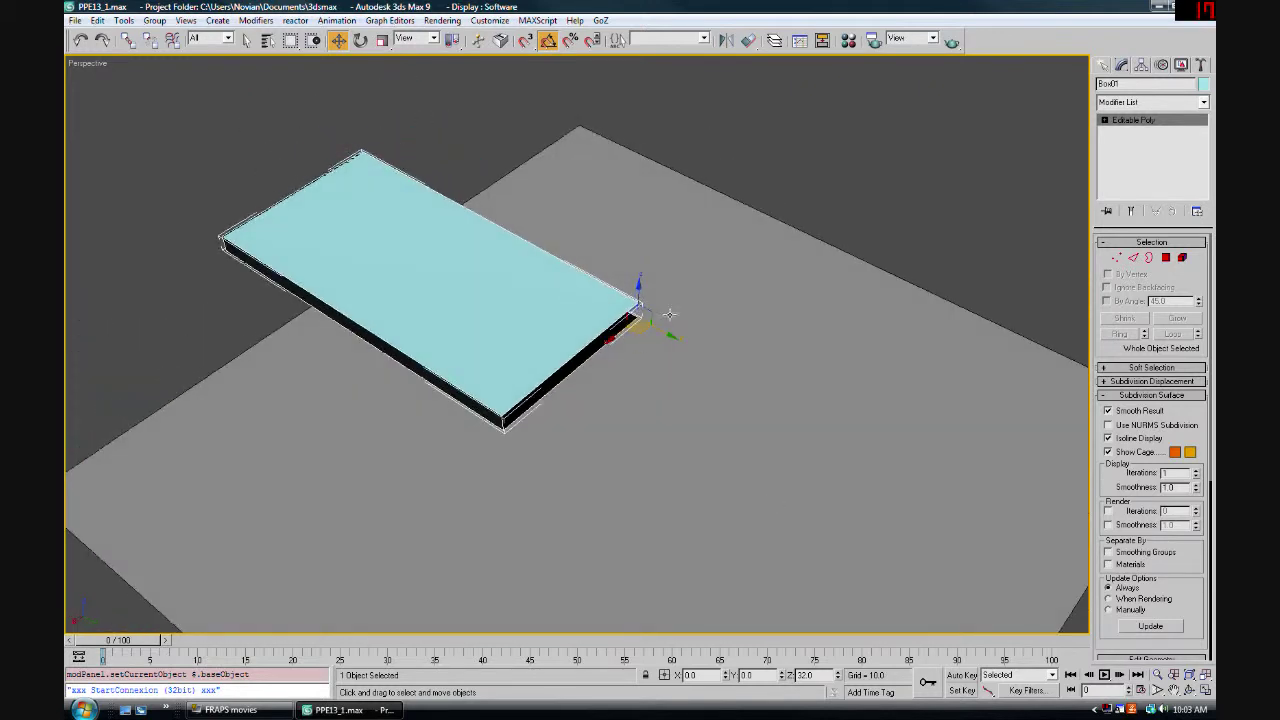
{"action": "middle_click_drag", "start_coordinate": [671, 315], "coordinate": [695, 301], "text": "alt"}
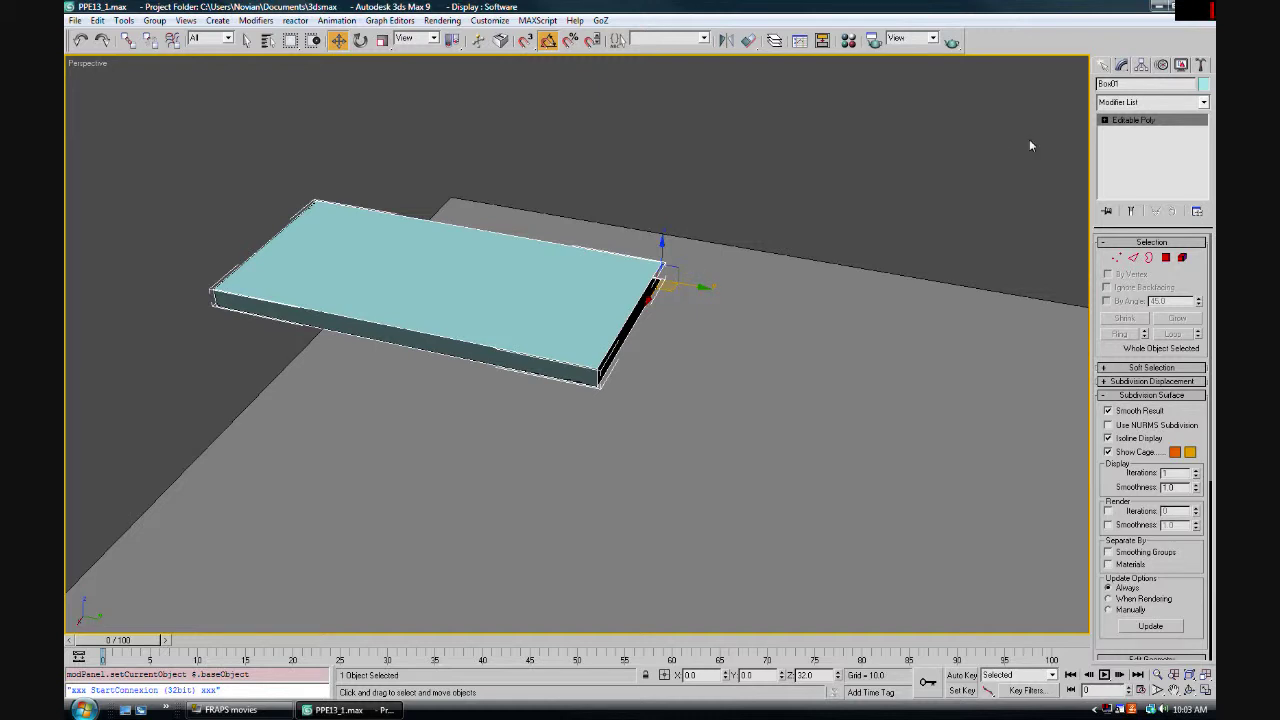
{"action": "left_click", "coordinate": [1108, 83]}
{"action": "type", "text": "PPE13_Table"}
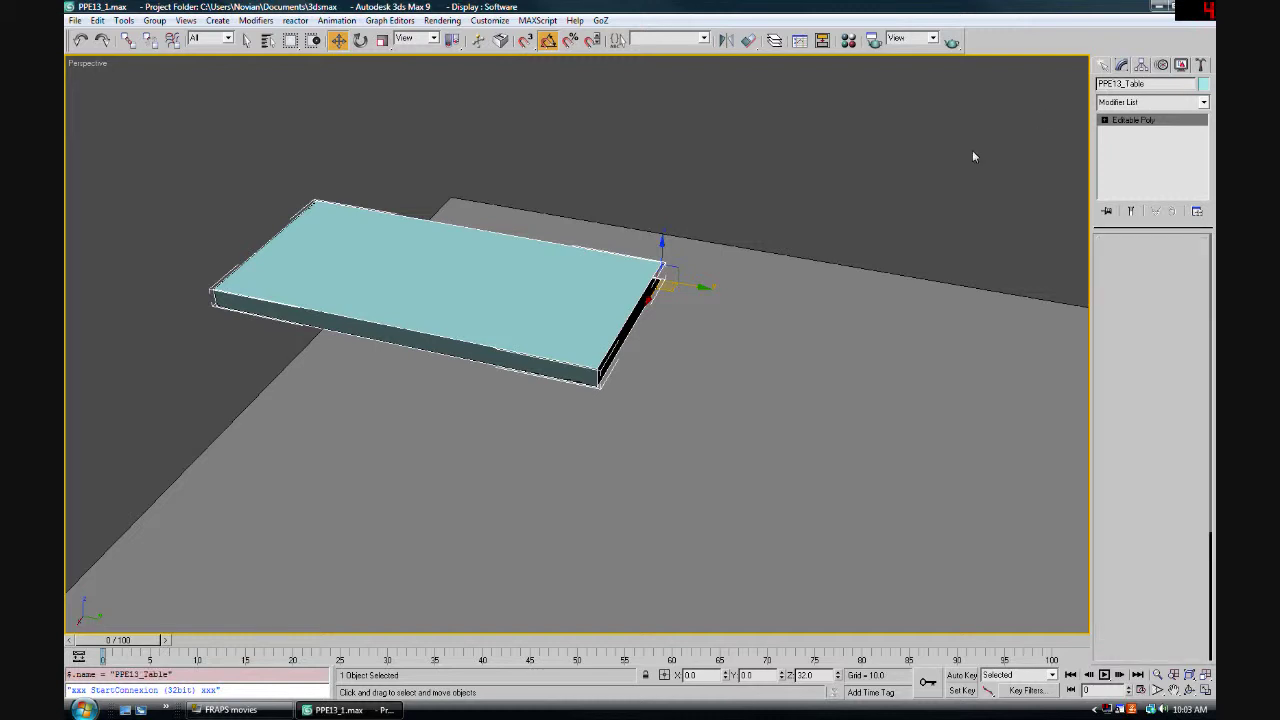
Set the table's object colour to black
{"action": "key", "text": "q"}
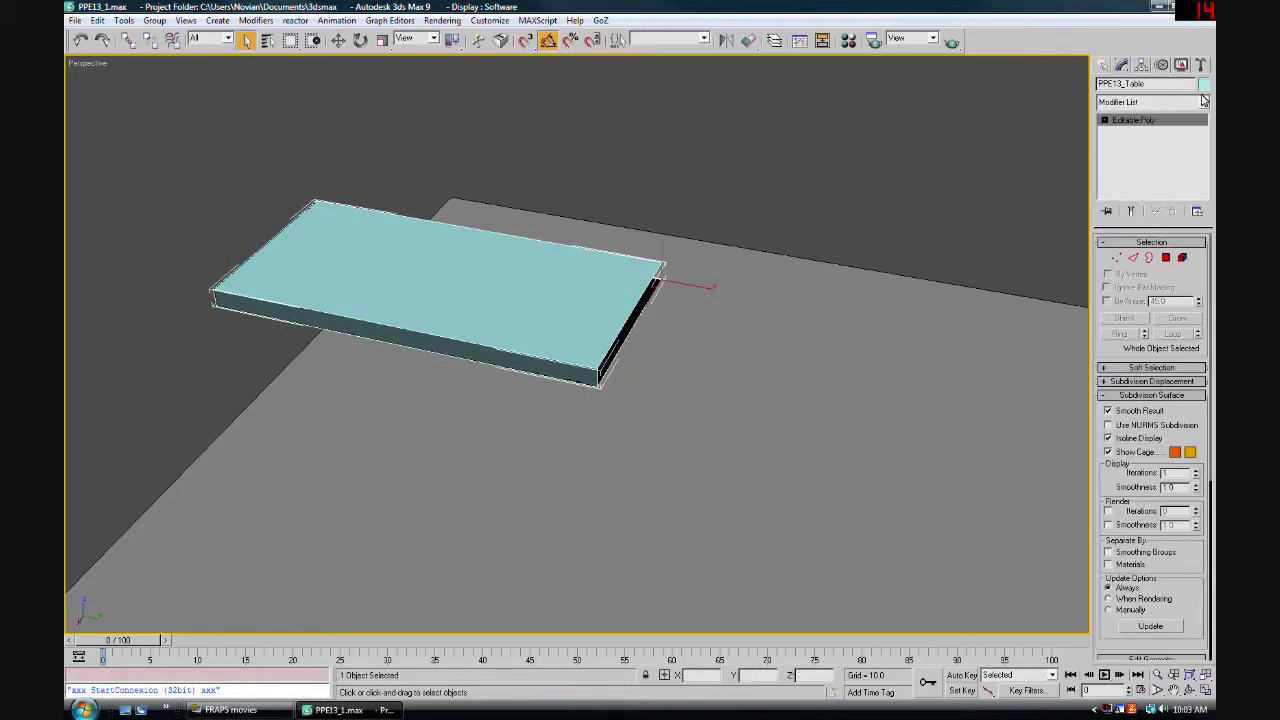
{"action": "left_click", "coordinate": [1203, 83]}
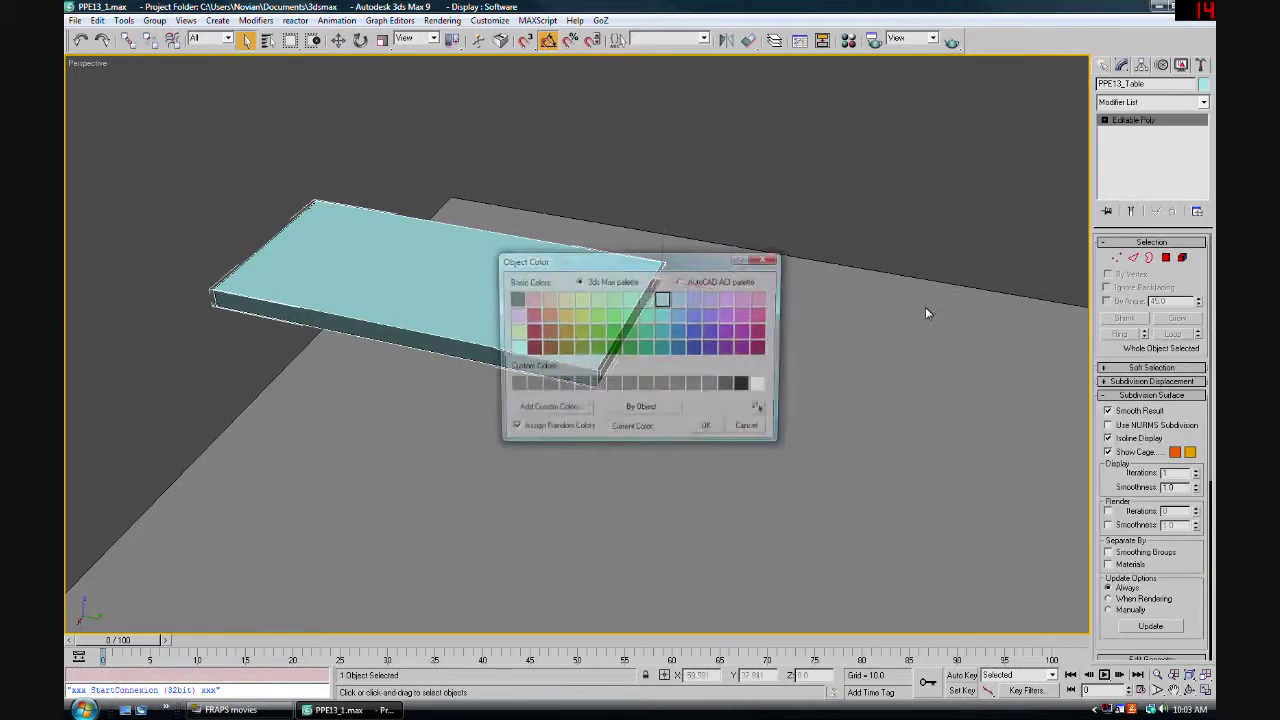
{"action": "left_click", "coordinate": [708, 430]}
Assign the 01 - Default material to the table from the Material Editor
{"action": "key", "text": "m"}
{"action": "left_click", "coordinate": [107, 119]}
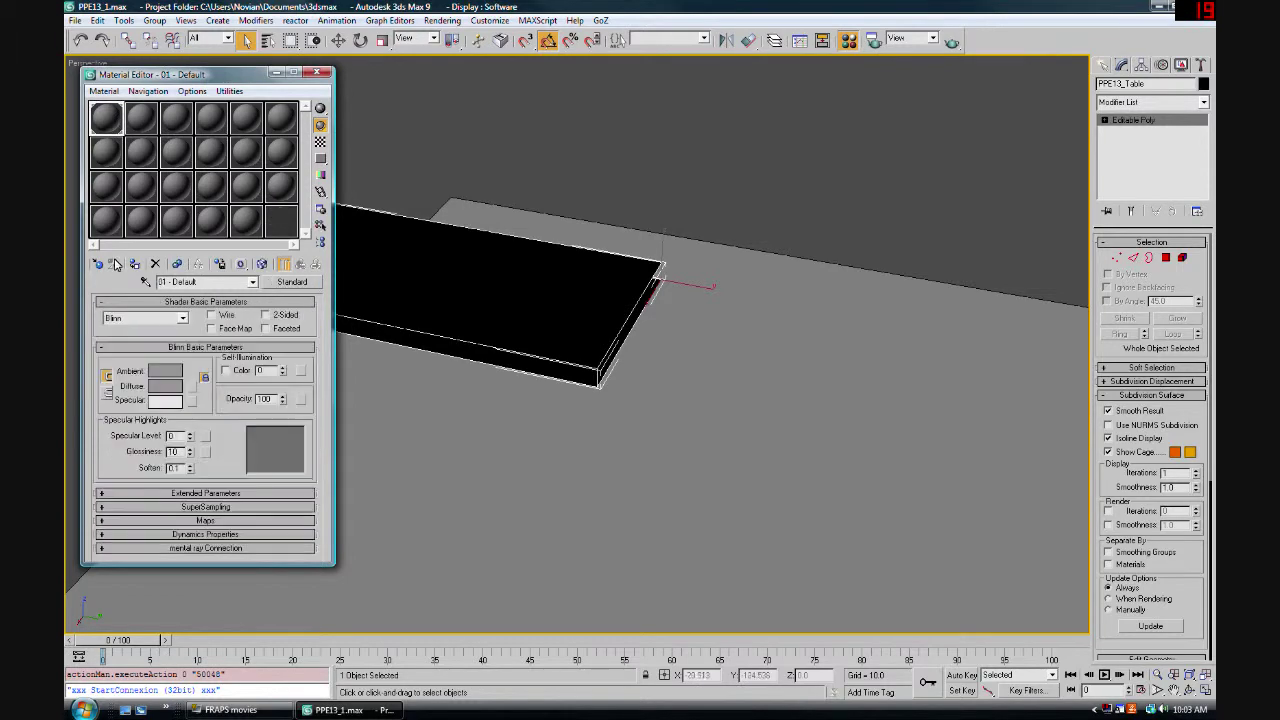
{"action": "left_click", "coordinate": [134, 264]}
{"action": "left_click", "coordinate": [316, 72]}
{"action": "left_click", "coordinate": [417, 137]}
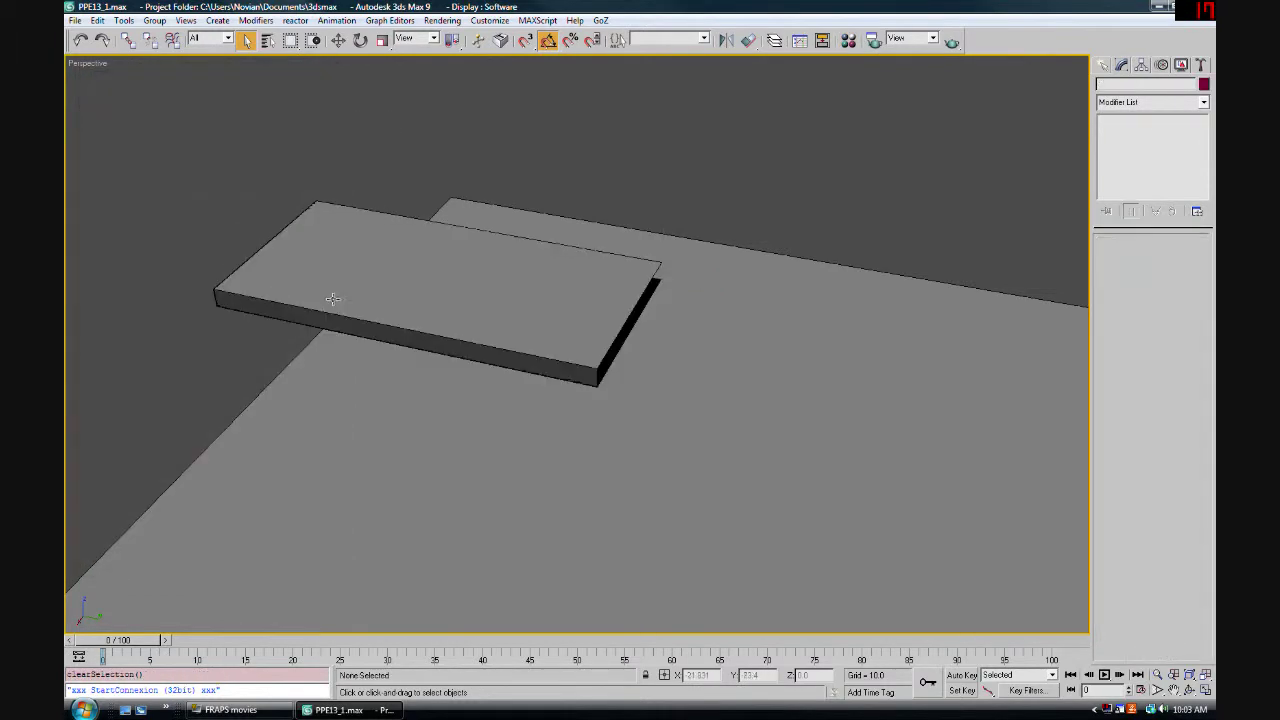
{"action": "left_click", "coordinate": [345, 312]}
{"action": "middle_click_drag", "start_coordinate": [348, 317], "coordinate": [425, 322], "text": "alt"}
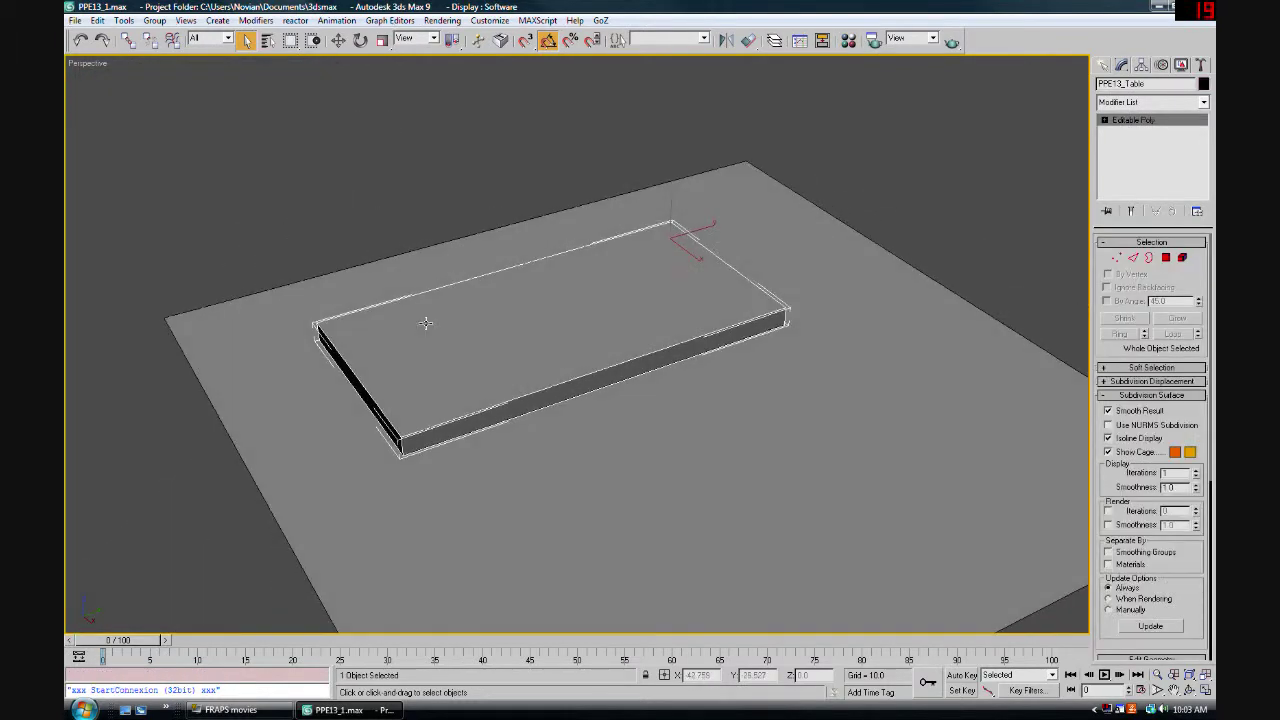
{"action": "middle_click_drag", "start_coordinate": [842, 233], "coordinate": [865, 221], "text": "alt"}
{"action": "scroll", "coordinate": [879, 211], "scroll_direction": "up", "scroll_amount": 2}
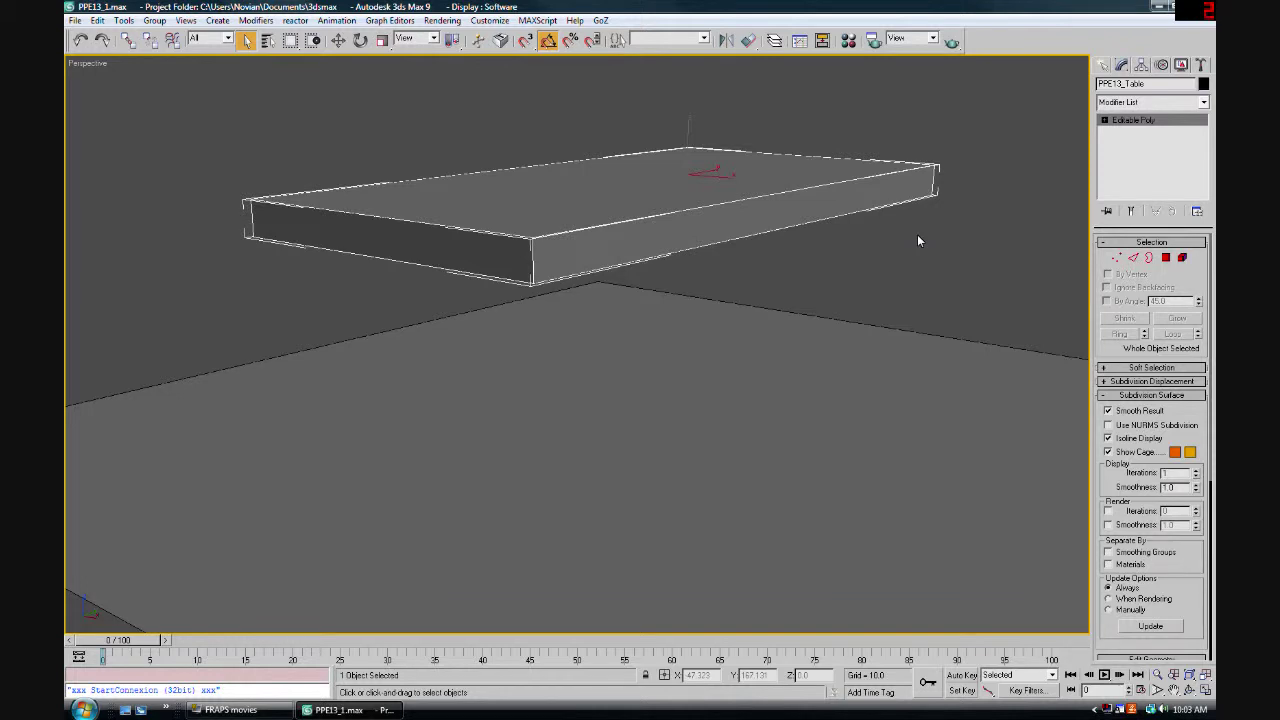
{"action": "left_click", "coordinate": [1133, 257]}
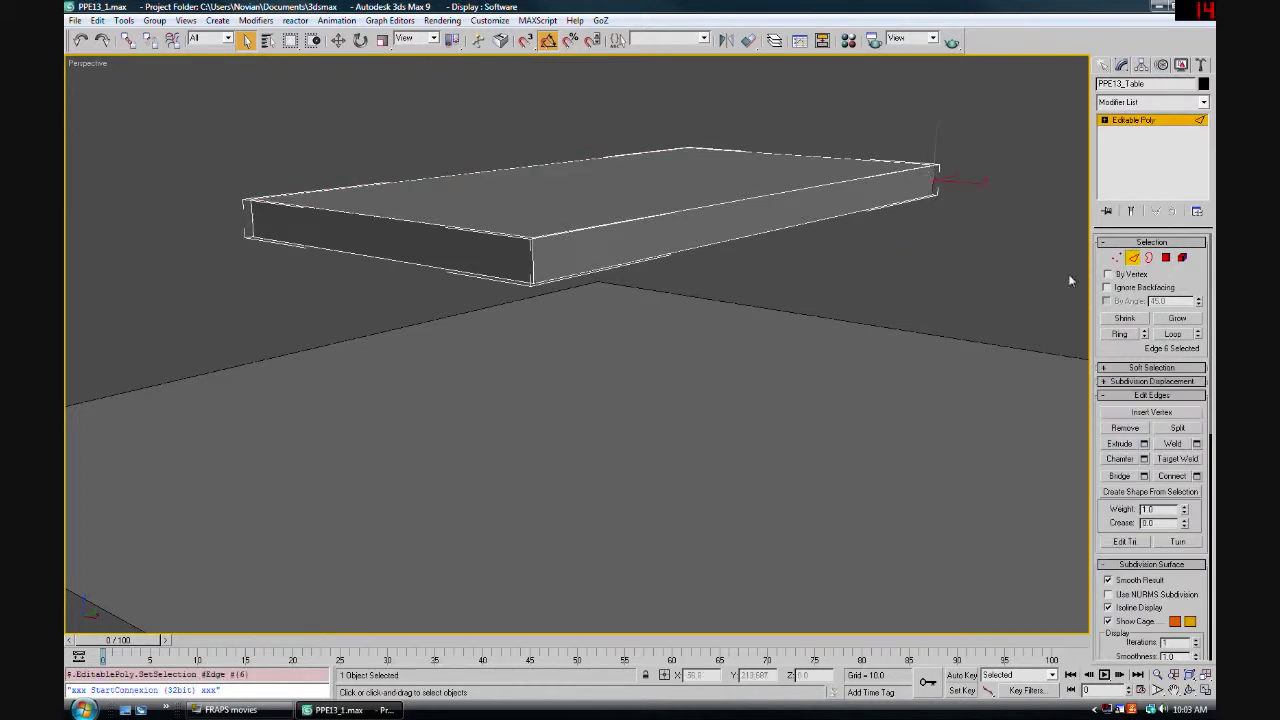
Ring-select a vertical corner edge and Connect it into two horizontal loops around the sides
{"action": "left_click", "coordinate": [1120, 334]}
{"action": "left_click", "coordinate": [913, 236]}
{"action": "key", "text": "w"}
{"action": "key", "text": "z"}
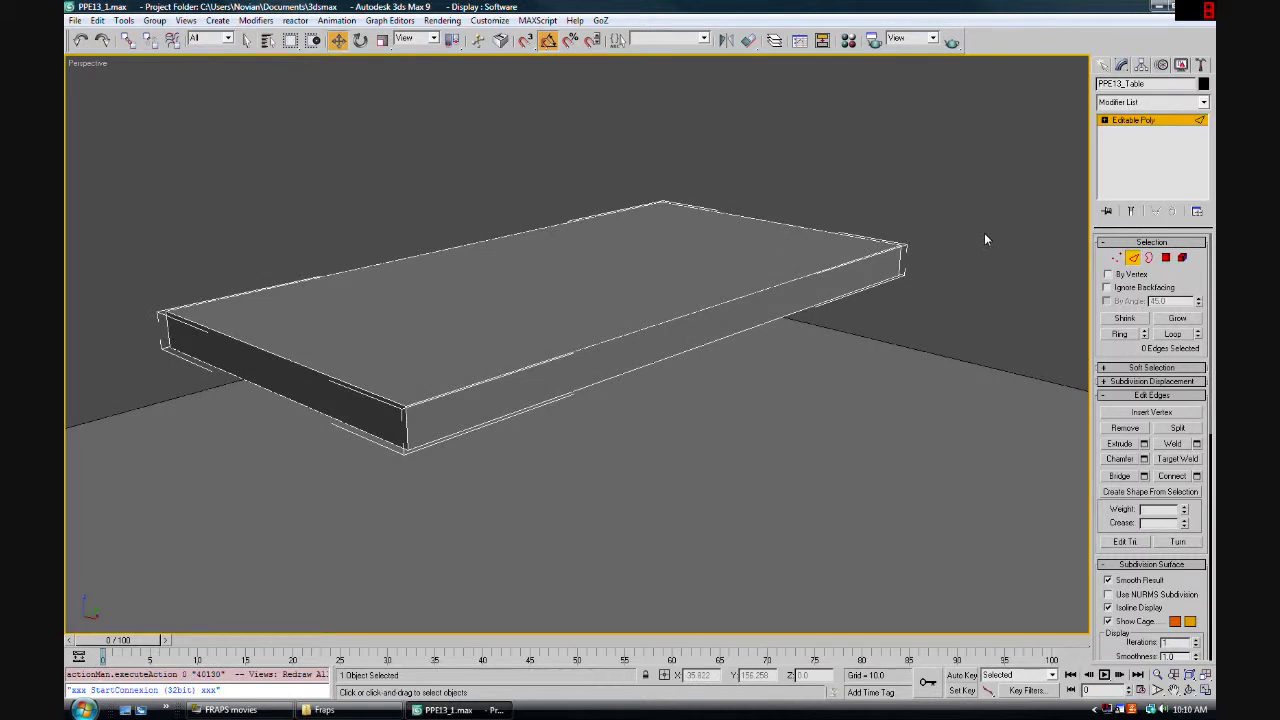
{"action": "left_click", "coordinate": [903, 260]}
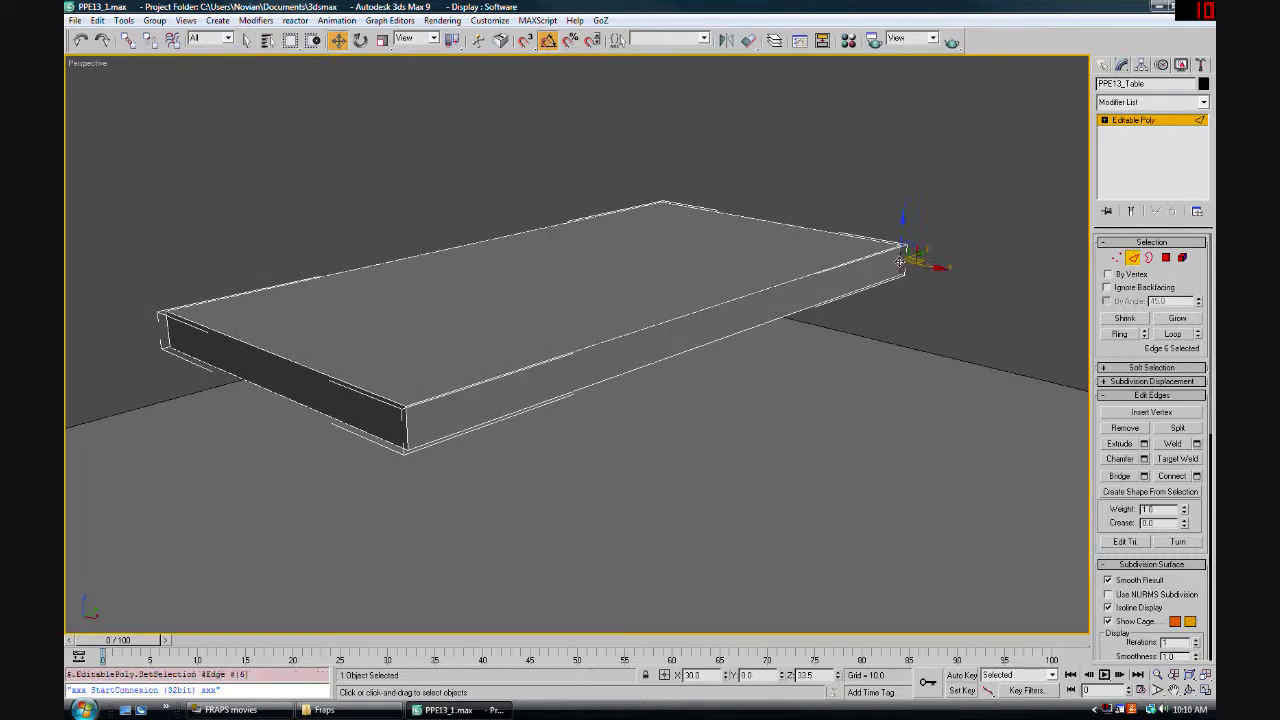
{"action": "left_click", "coordinate": [1119, 334]}
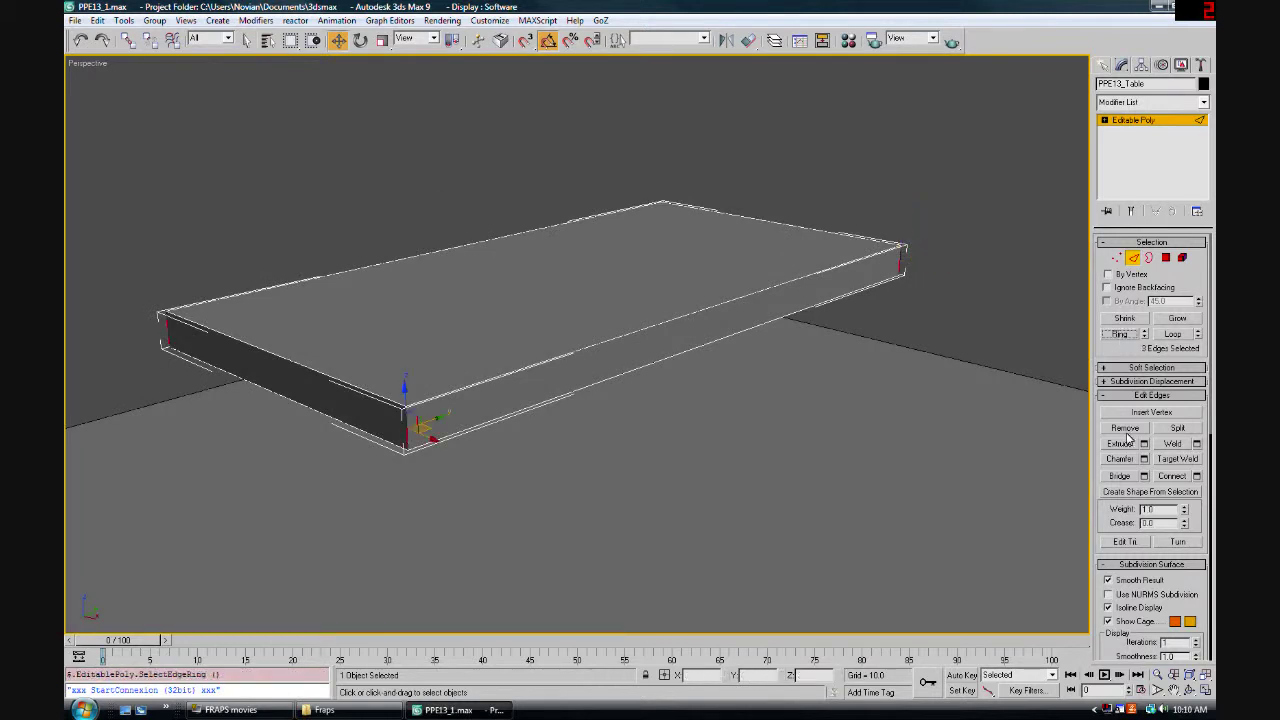
{"action": "left_click", "coordinate": [1197, 476]}
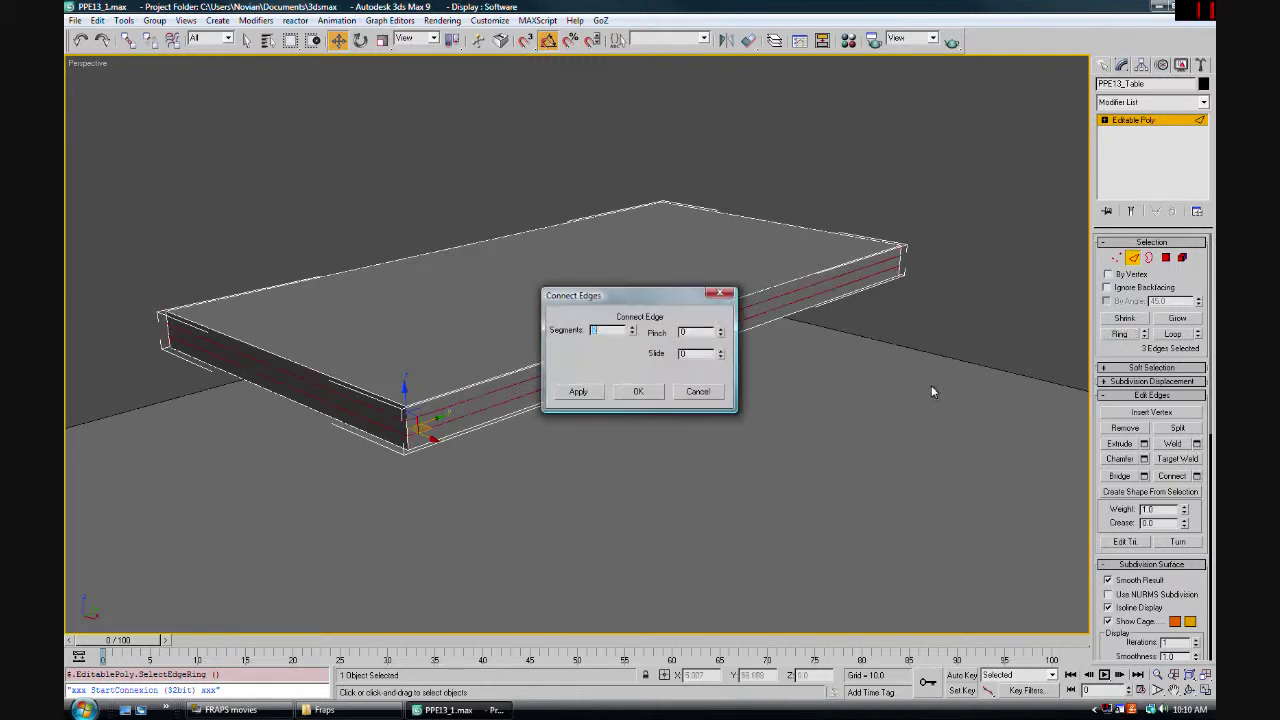
{"action": "left_click", "coordinate": [634, 392]}
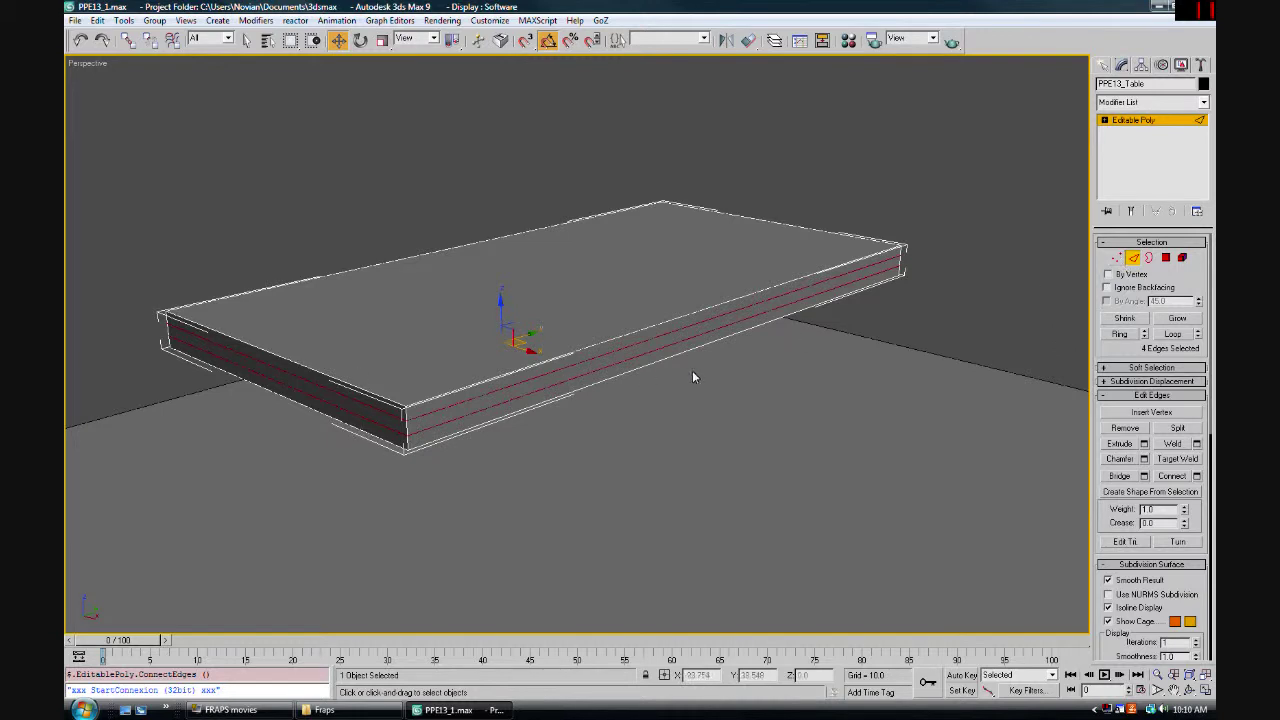
{"action": "left_click", "coordinate": [1115, 259]}
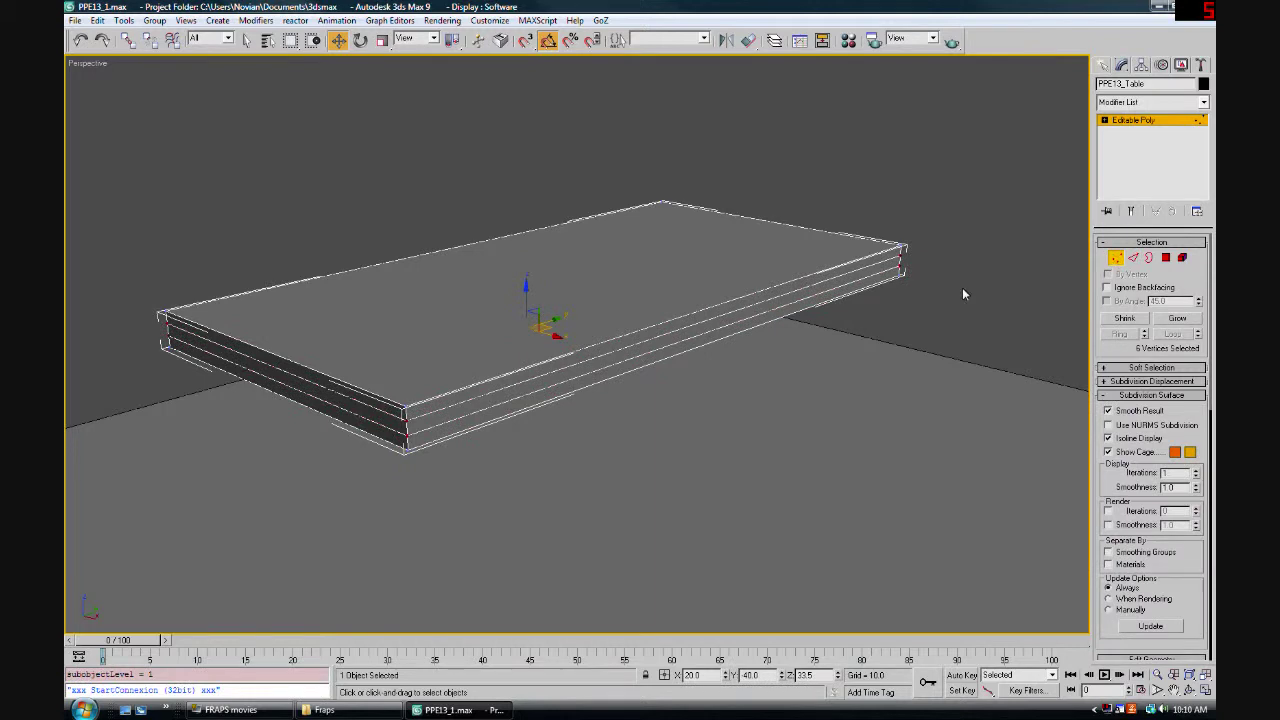
Select six vertices at the tabletop's right, front and left corners
{"action": "middle_click_drag", "start_coordinate": [674, 320], "coordinate": [692, 325]}
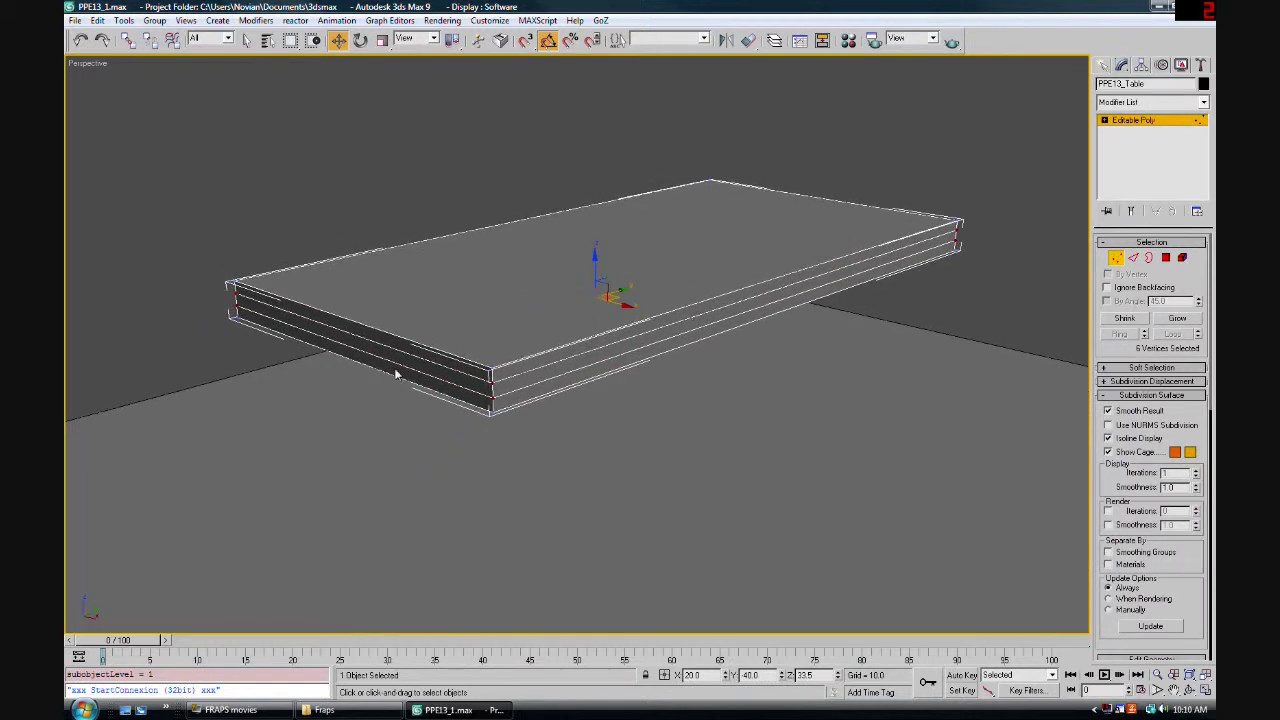
{"action": "left_click", "coordinate": [992, 270]}
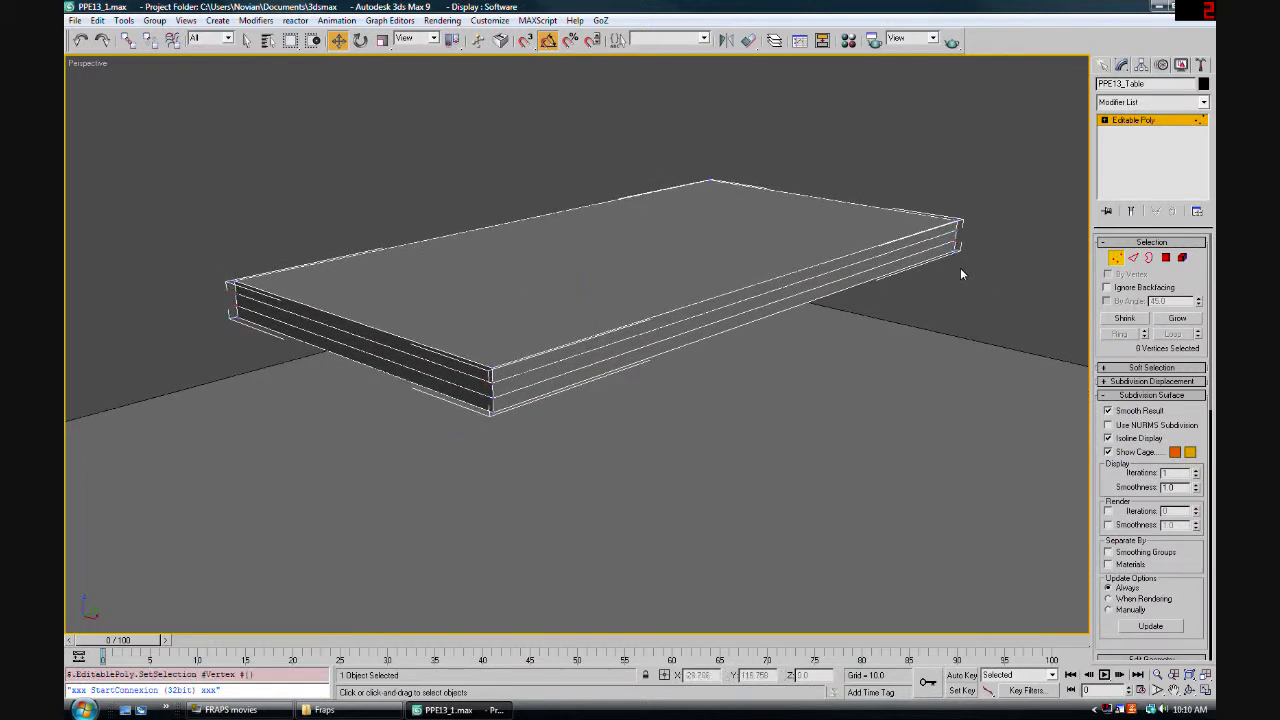
{"action": "left_click_drag", "start_coordinate": [975, 267], "coordinate": [947, 255]}
{"action": "left_click", "coordinate": [485, 412], "text": "ctrl"}
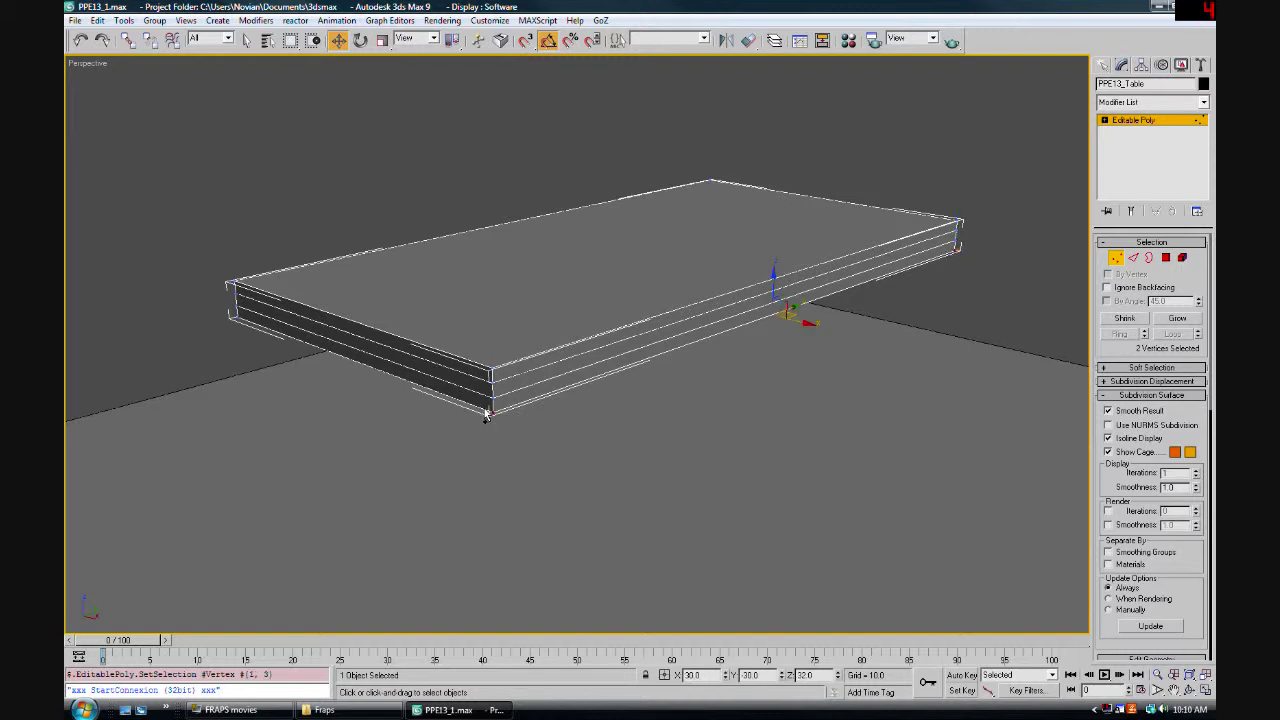
{"action": "left_click", "coordinate": [240, 318], "text": "ctrl"}
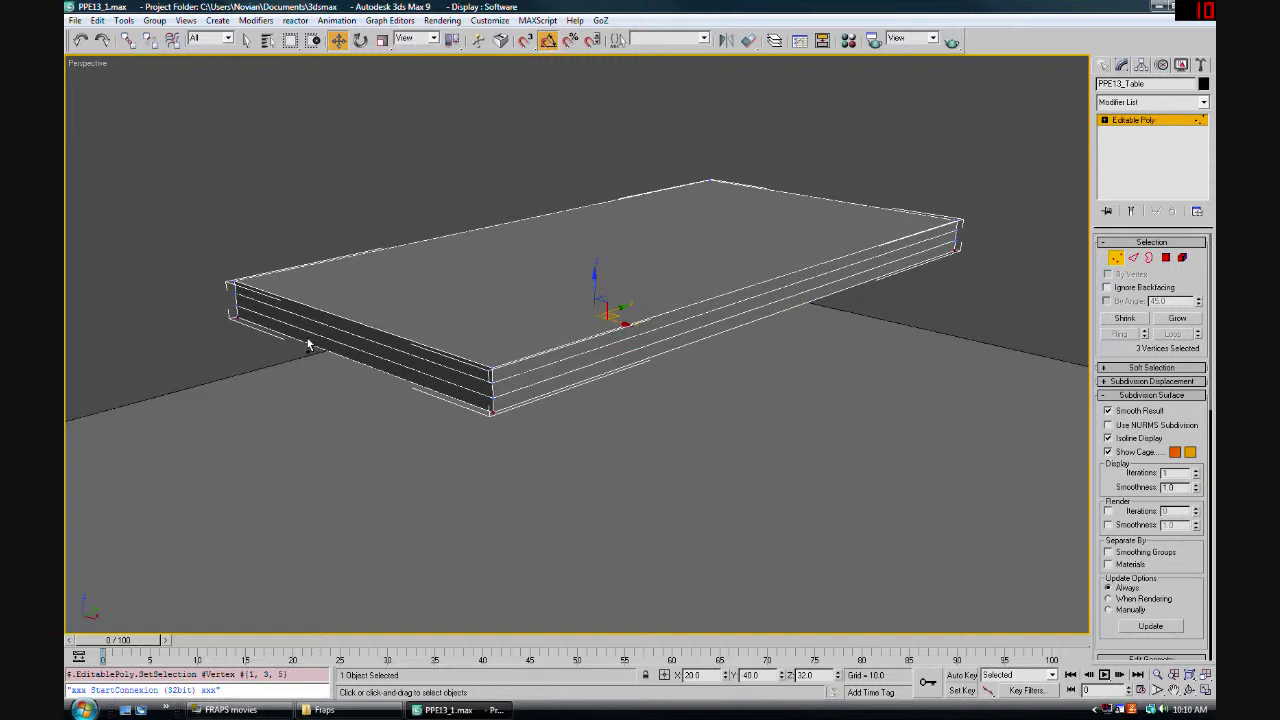
{"action": "left_click", "coordinate": [958, 250], "text": "ctrl"}
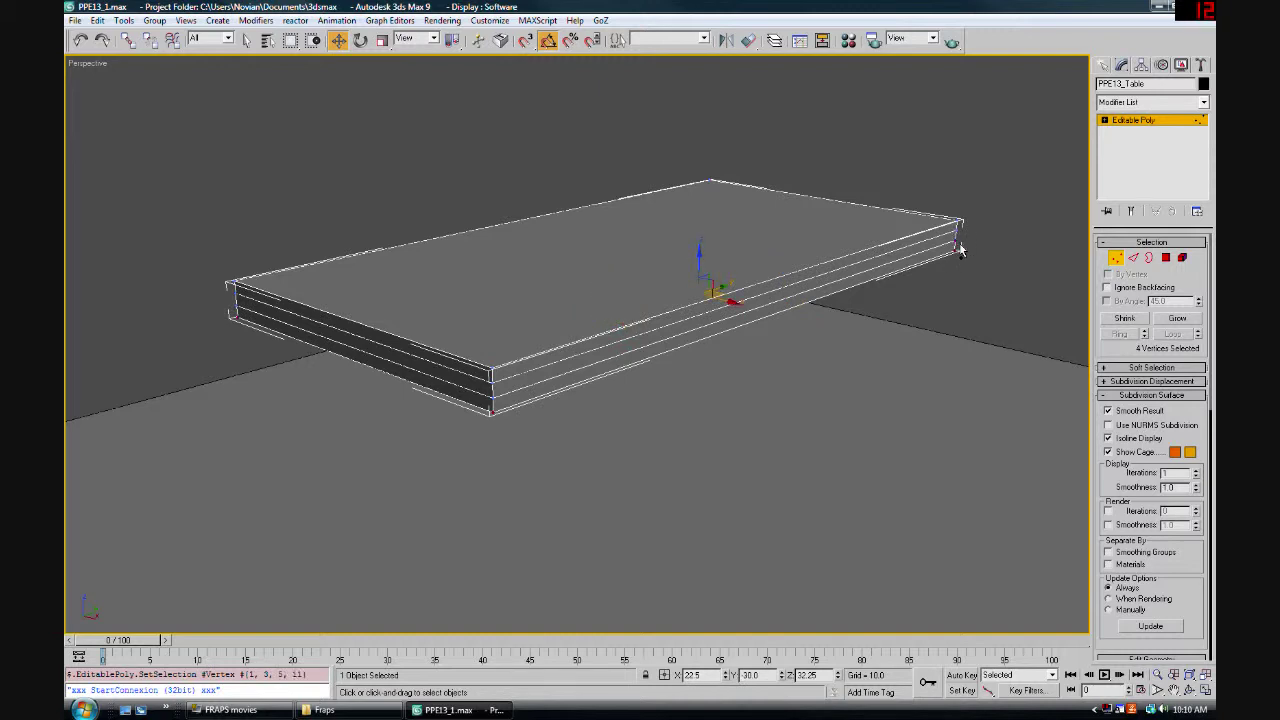
{"action": "left_click", "coordinate": [489, 398], "text": "ctrl"}
{"action": "left_click", "coordinate": [229, 309], "text": "ctrl"}
Scale the selected vertices by an offset of 5 via Scale Transform Type-In
{"action": "middle_click_drag", "start_coordinate": [760, 363], "coordinate": [778, 323], "text": "alt"}
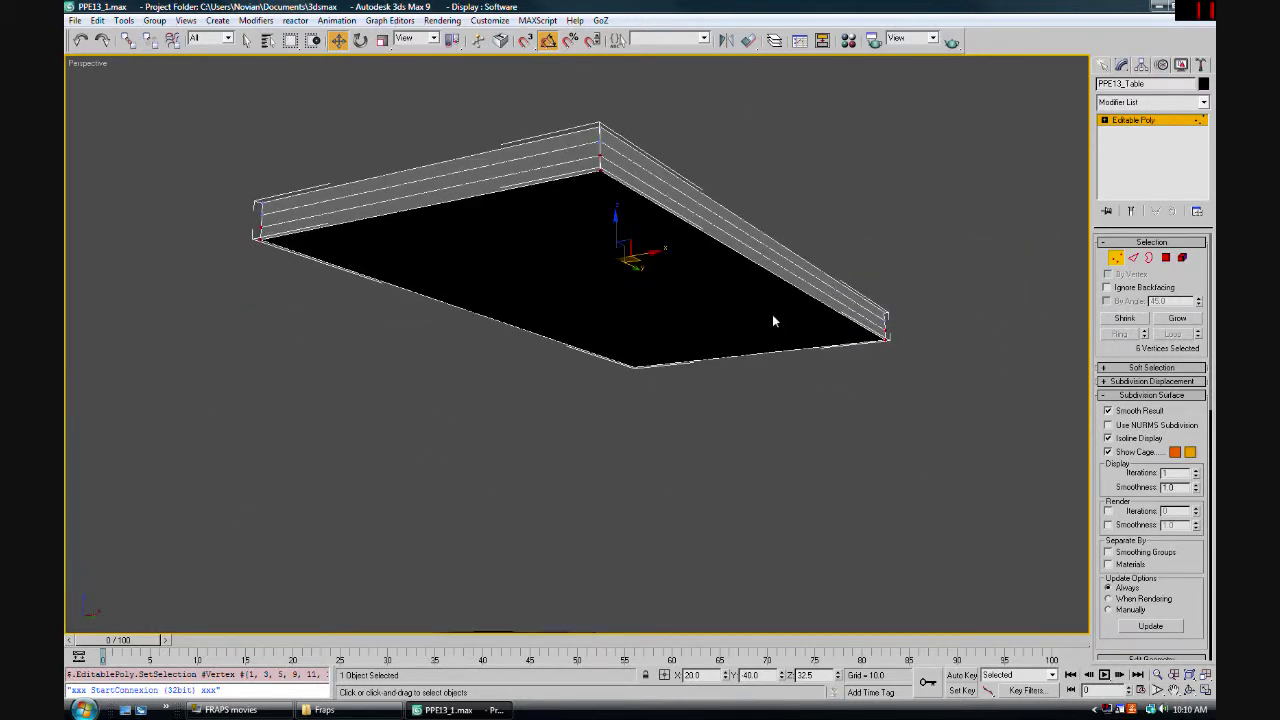
{"action": "key", "text": "r"}
{"action": "middle_click_drag", "start_coordinate": [763, 324], "coordinate": [634, 263], "text": "alt"}
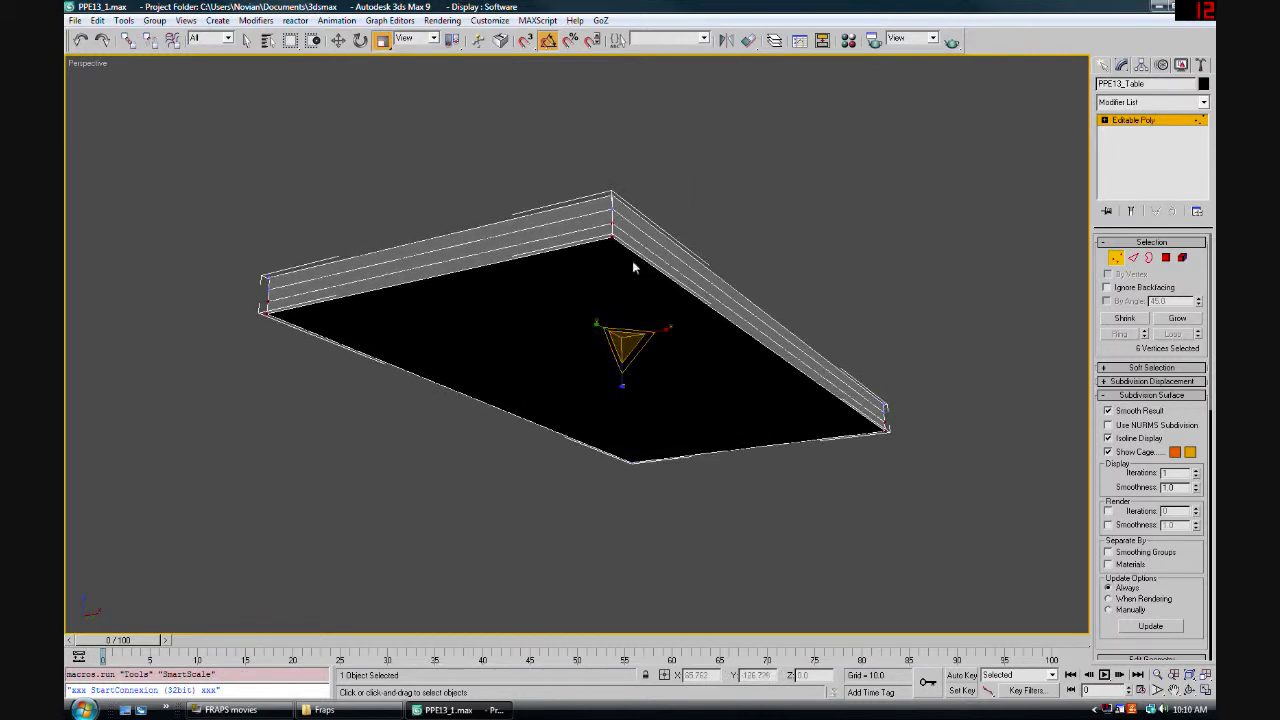
{"action": "right_click", "coordinate": [384, 43]}
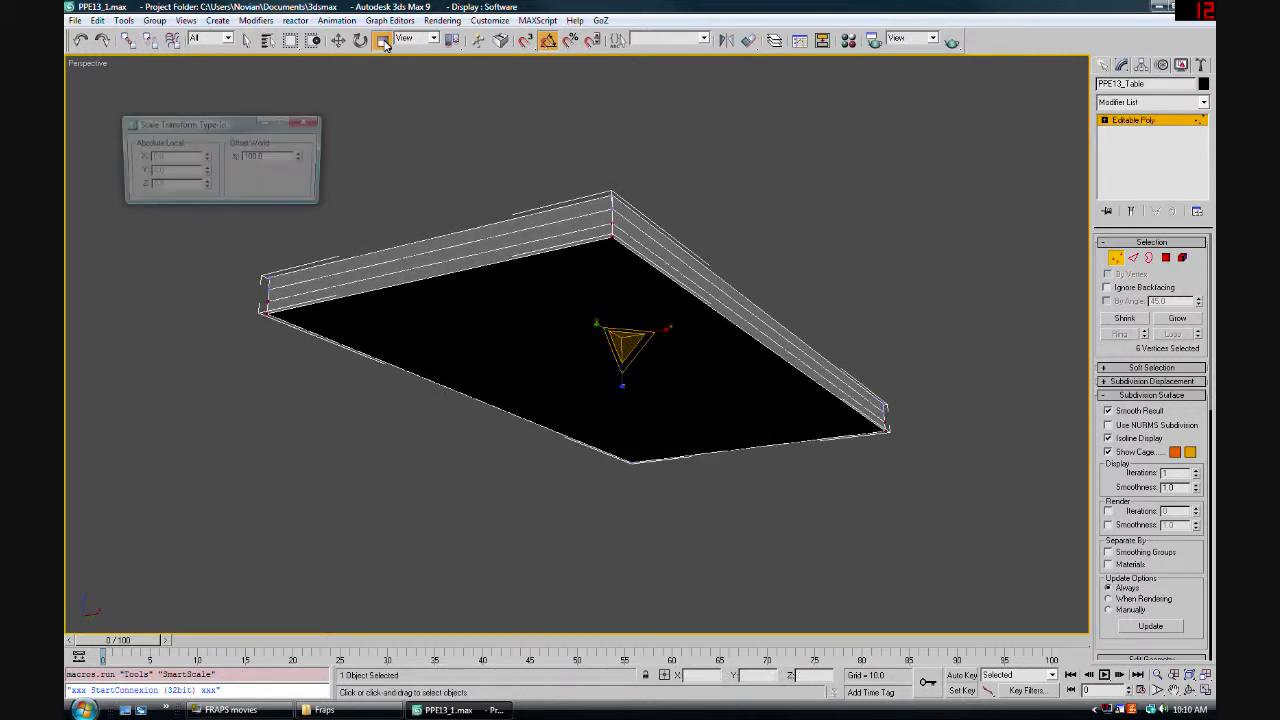
{"action": "double_click", "coordinate": [272, 157]}
{"action": "type", "text": "5"}
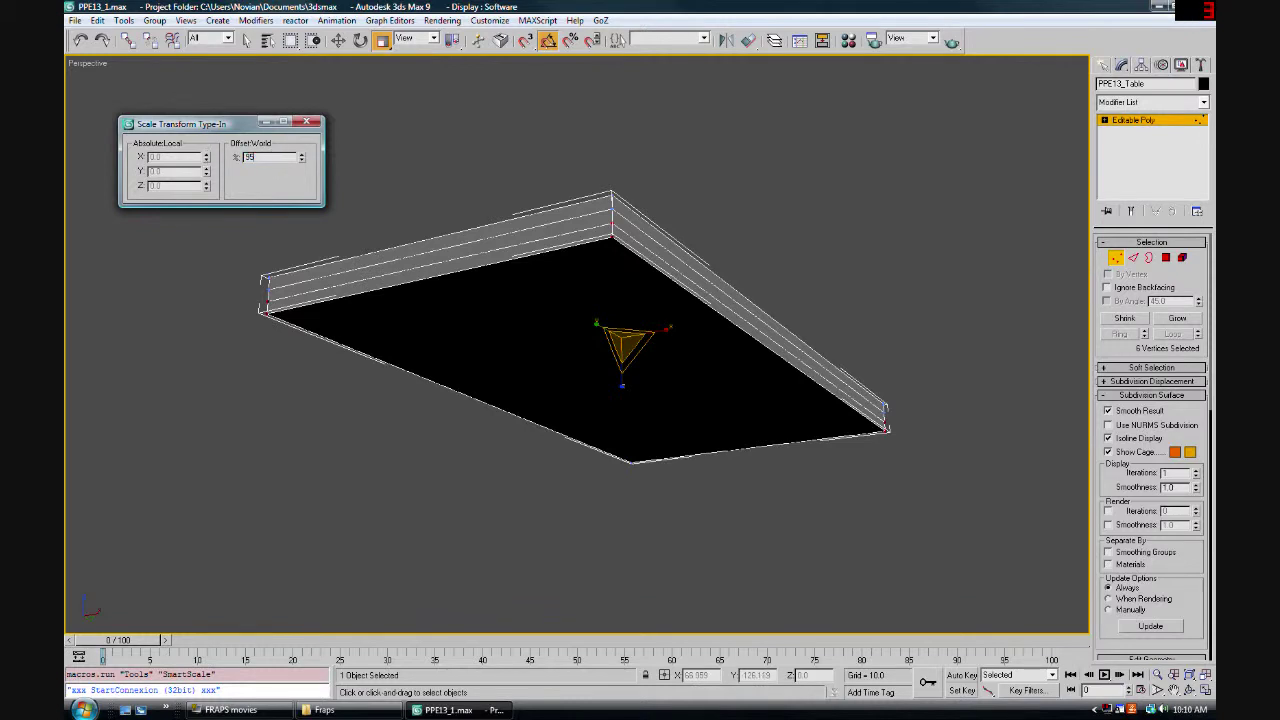
{"action": "key", "text": "Return"}
{"action": "left_click", "coordinate": [306, 121]}
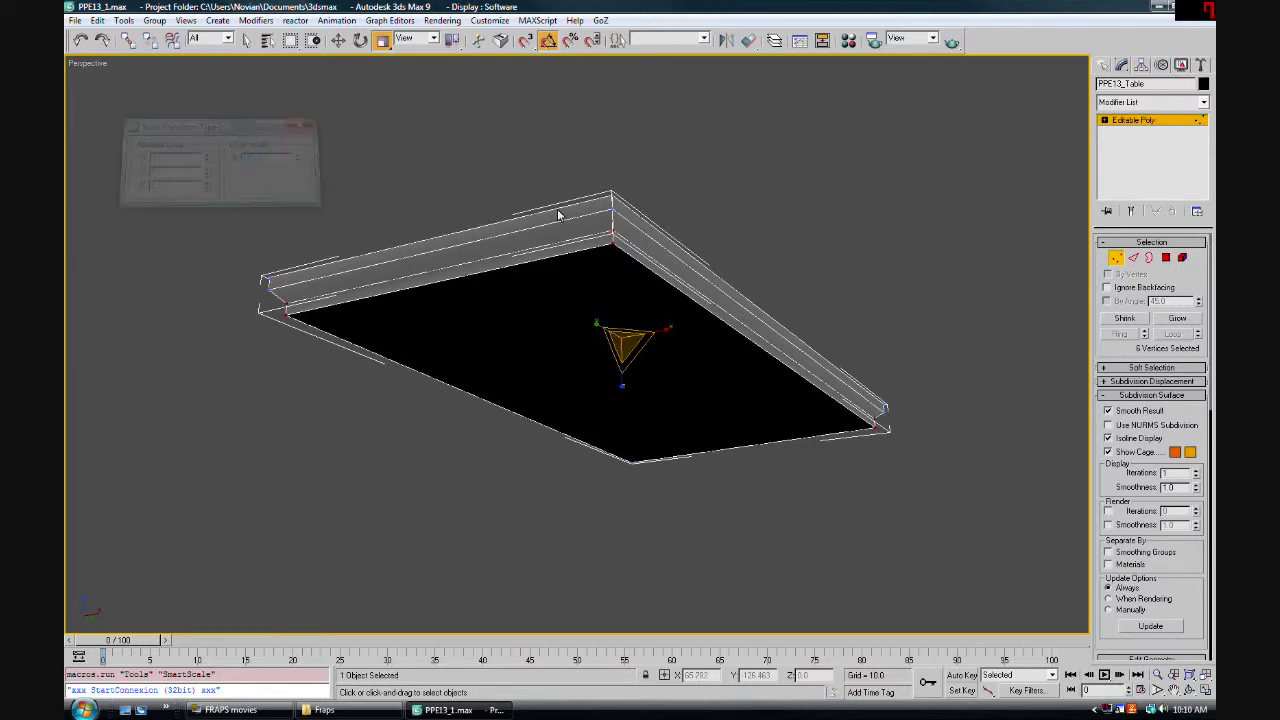
{"action": "middle_click_drag", "start_coordinate": [559, 215], "coordinate": [586, 257], "text": "alt"}
{"action": "middle_click_drag", "start_coordinate": [809, 357], "coordinate": [730, 340], "text": "alt"}
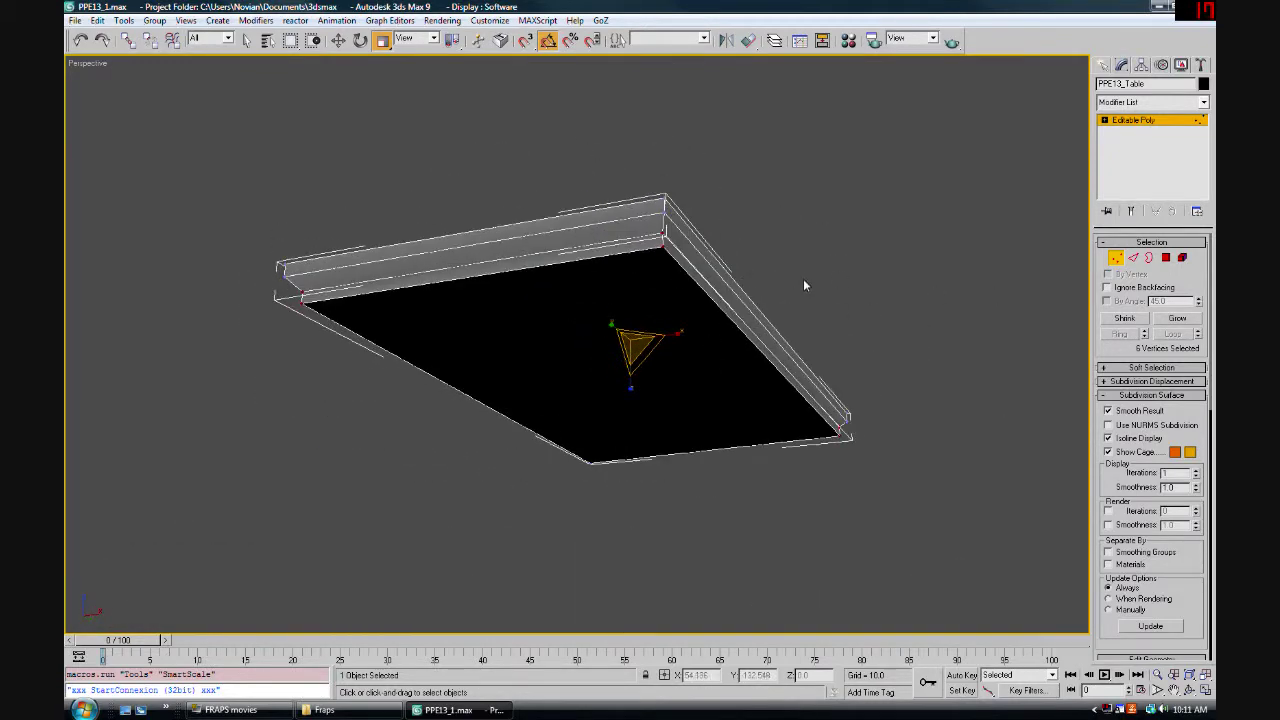
Move the front corner vertex pair to X 0 in Move Transform Type-In
{"action": "key", "text": "w"}
{"action": "middle_click_drag", "start_coordinate": [786, 286], "coordinate": [601, 347], "text": "alt"}
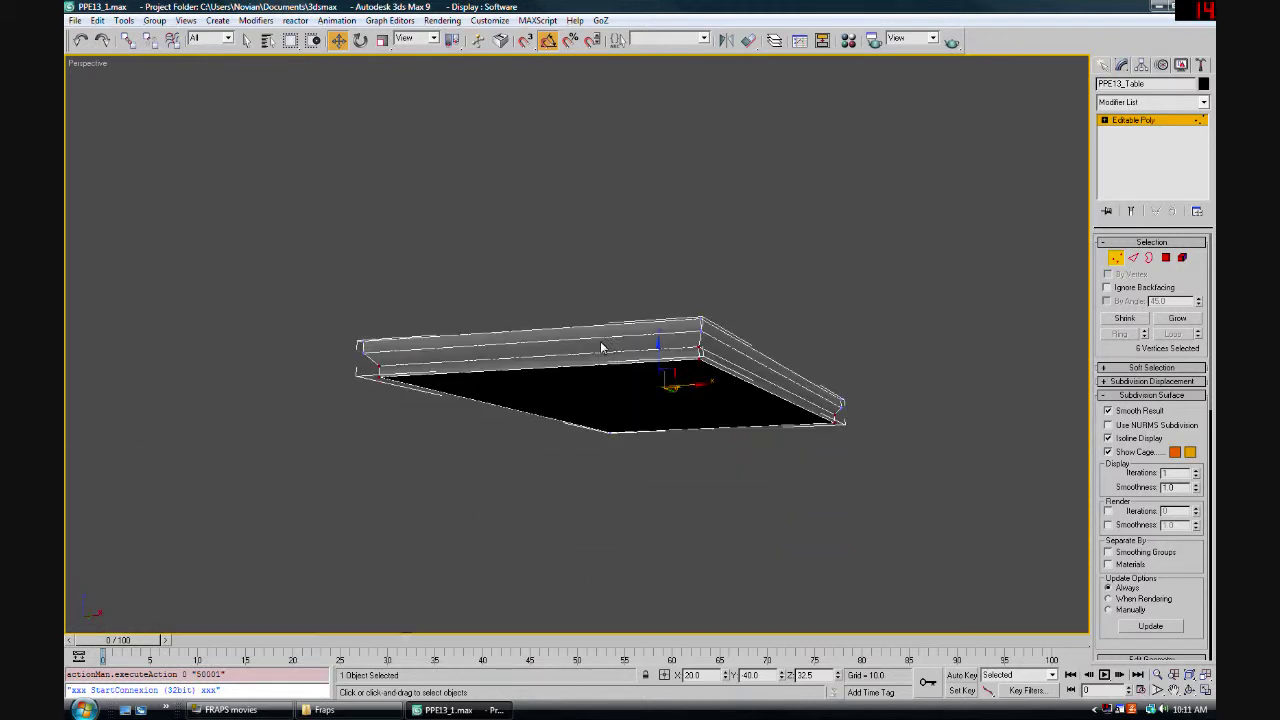
{"action": "scroll", "coordinate": [601, 347], "scroll_direction": "up", "scroll_amount": 2}
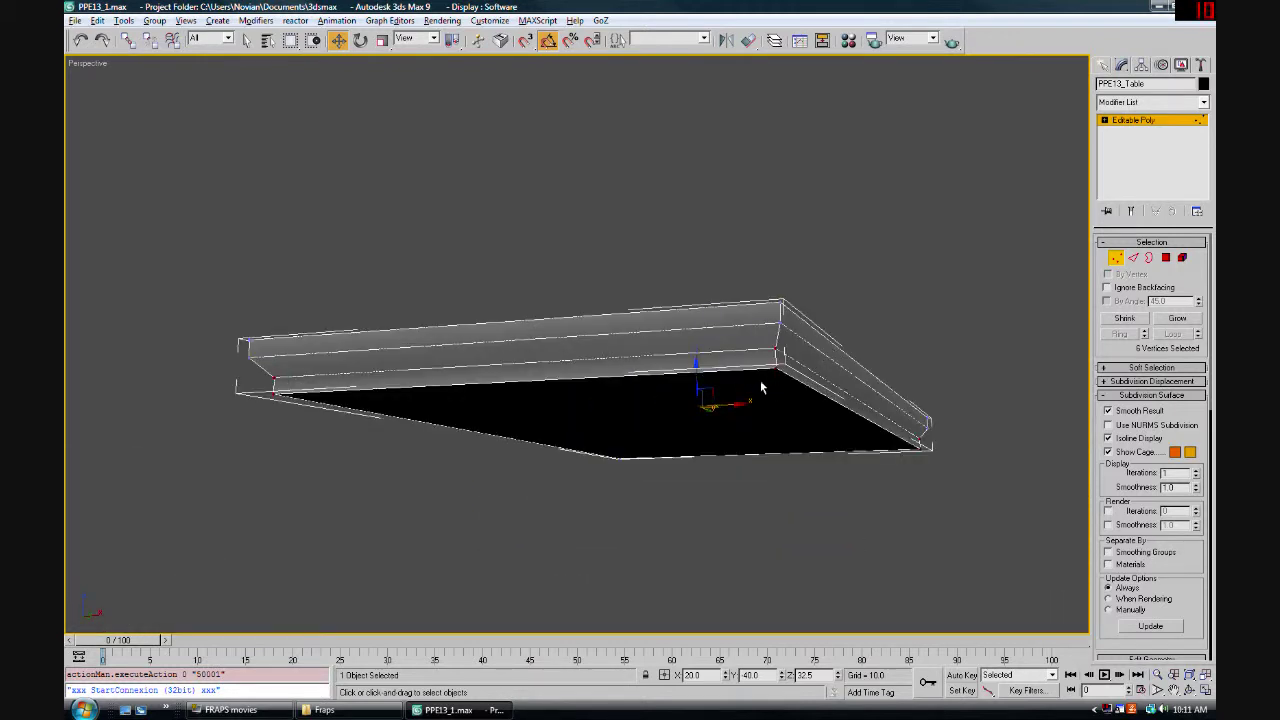
{"action": "middle_click_drag", "start_coordinate": [766, 380], "coordinate": [628, 366], "text": "alt"}
{"action": "left_click", "coordinate": [640, 367]}
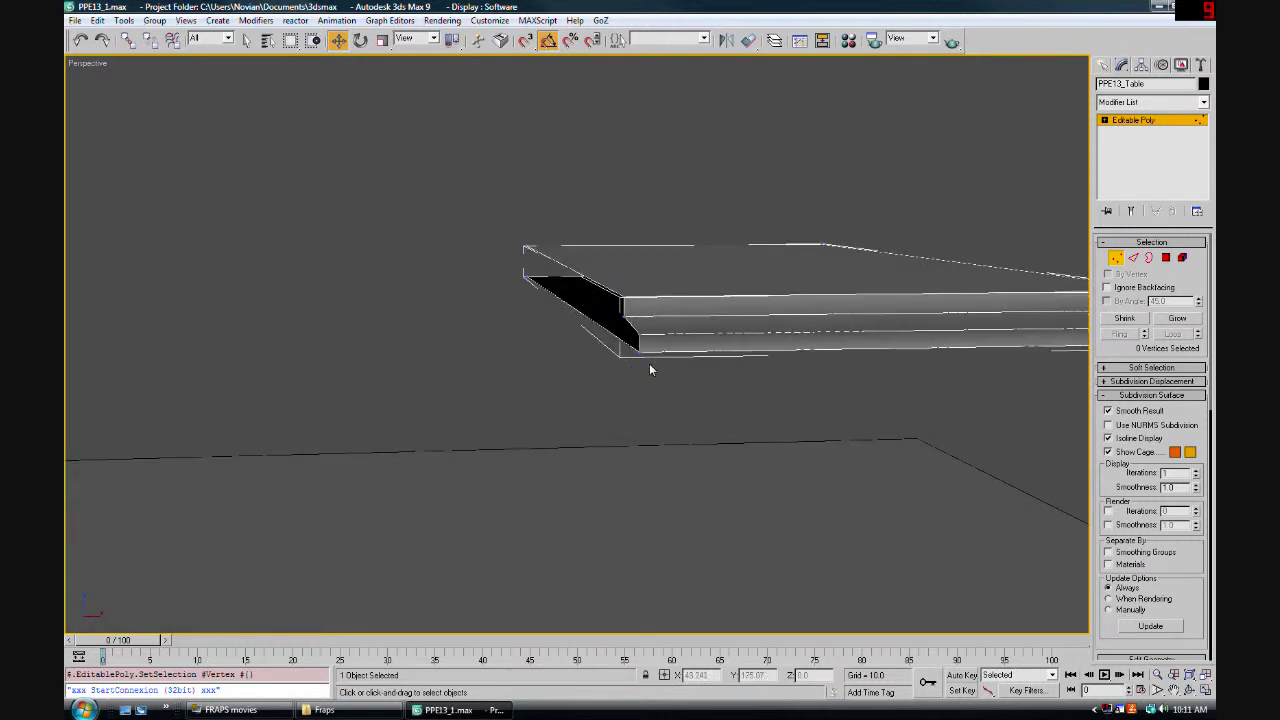
{"action": "left_click_drag", "start_coordinate": [646, 356], "coordinate": [628, 327]}
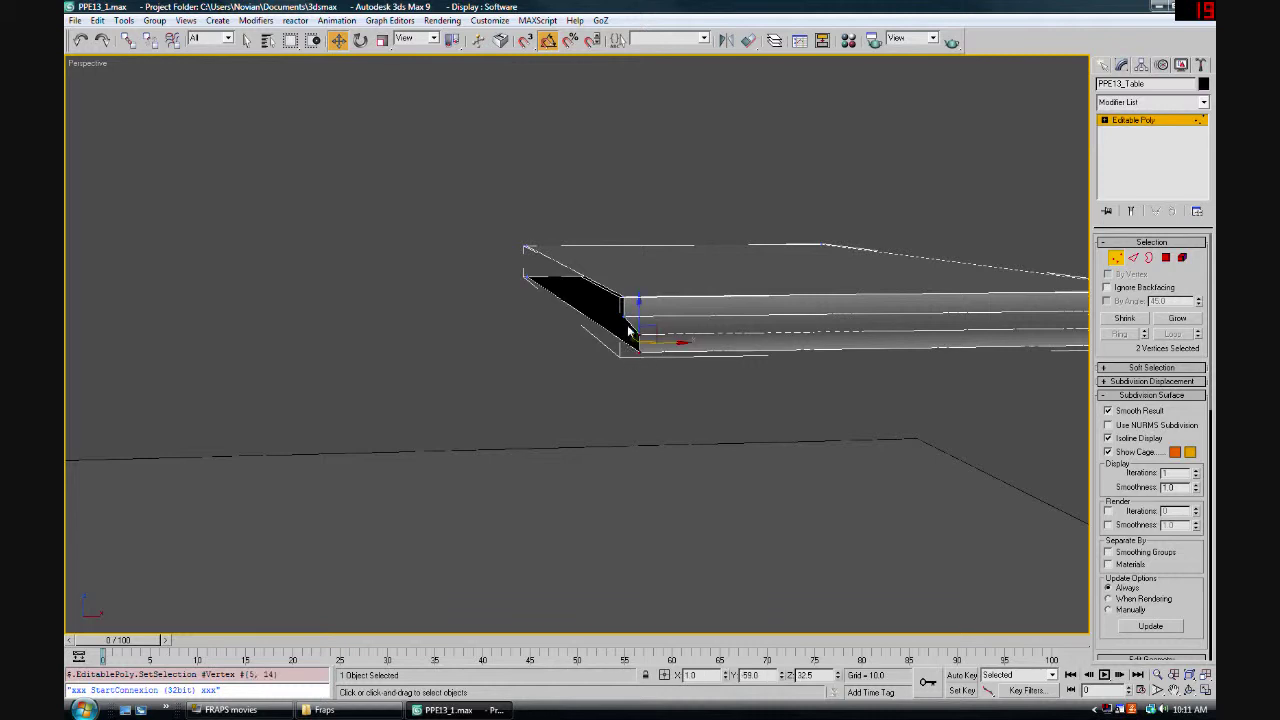
{"action": "right_click", "coordinate": [340, 41]}
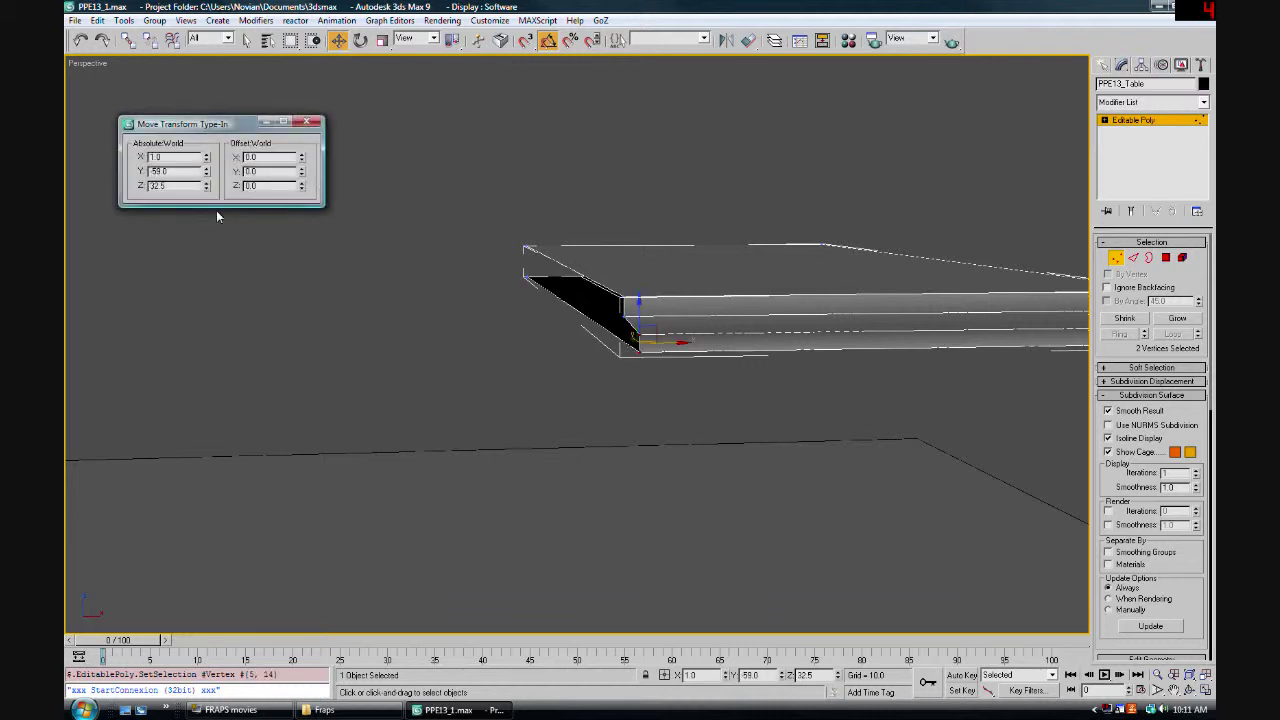
{"action": "left_click", "coordinate": [207, 160]}
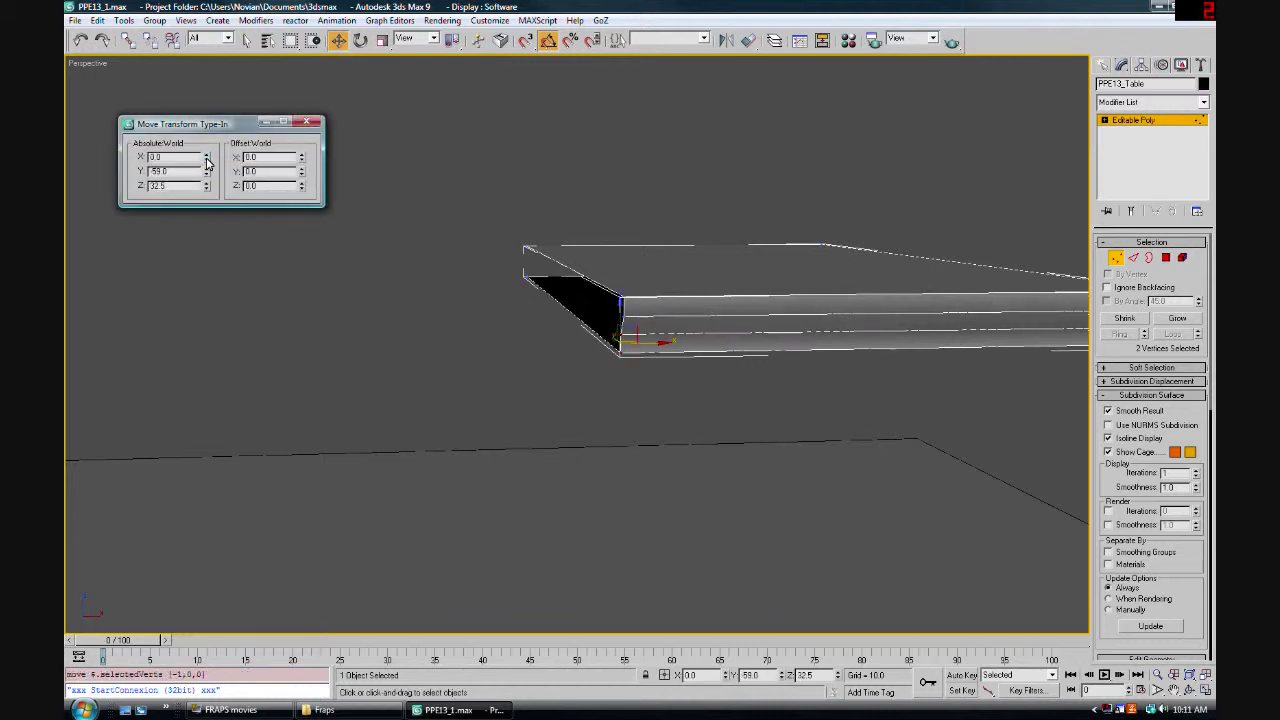
{"action": "left_click", "coordinate": [466, 334]}
Move the far-end corner vertex pair to Y 0, then leave vertex level and deselect
{"action": "middle_click_drag", "start_coordinate": [466, 334], "coordinate": [623, 331], "text": "alt"}
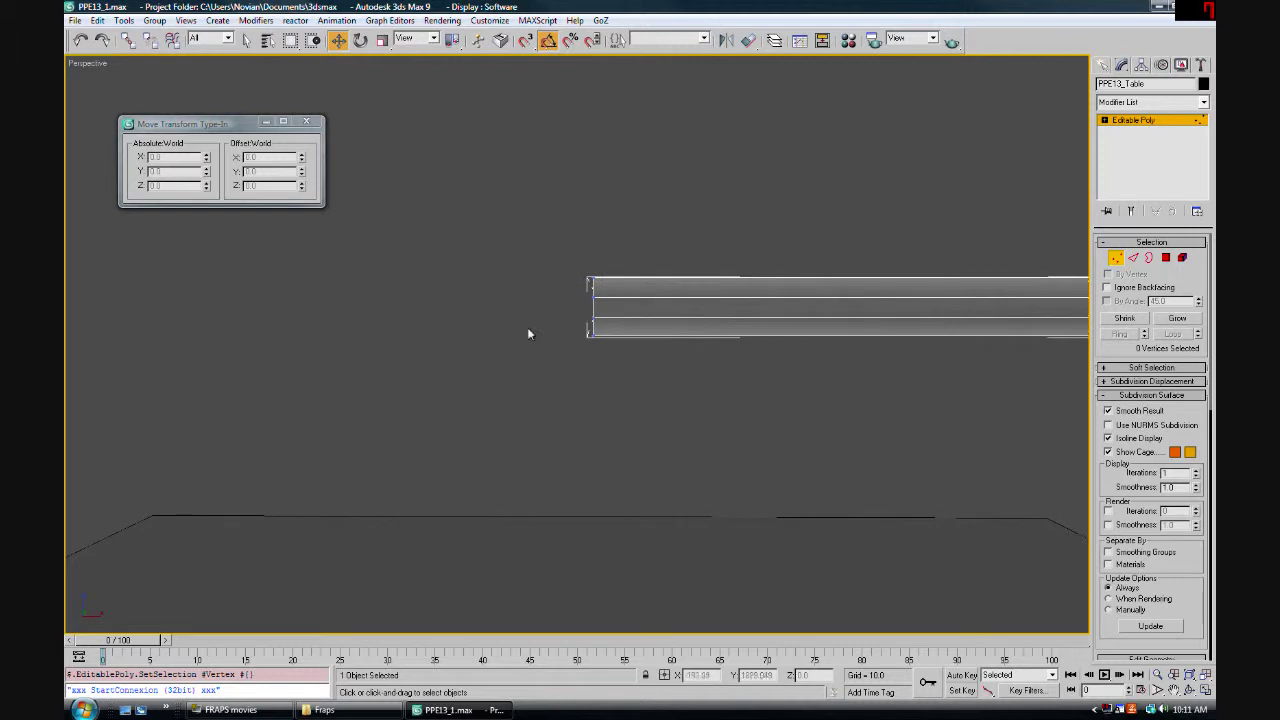
{"action": "middle_click_drag", "start_coordinate": [528, 334], "coordinate": [424, 337], "text": "alt"}
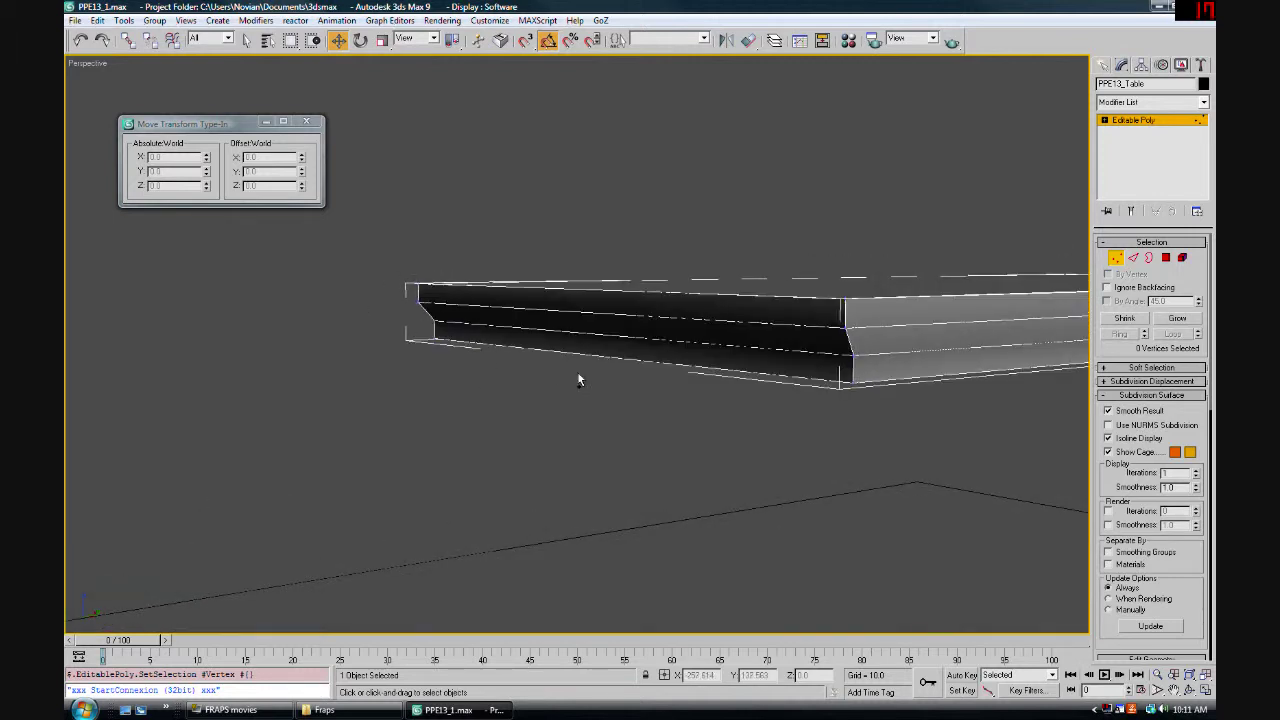
{"action": "middle_click_drag", "start_coordinate": [577, 380], "coordinate": [475, 372], "text": "alt"}
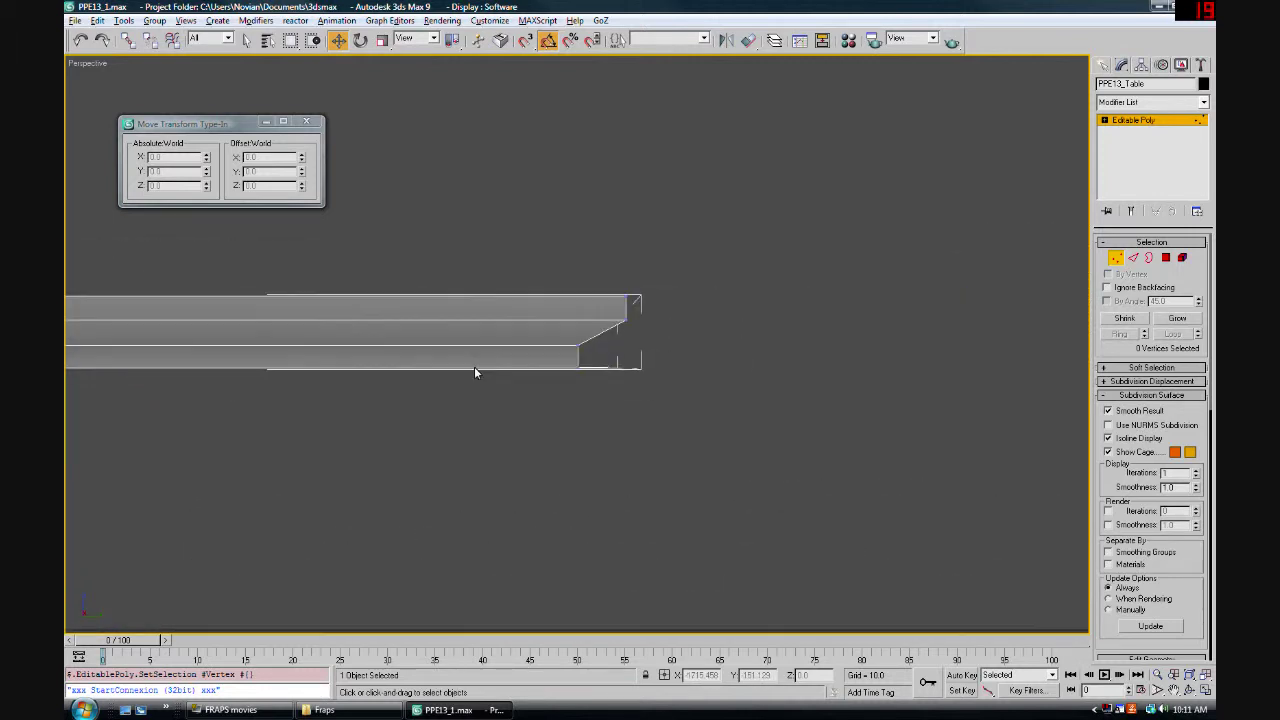
{"action": "left_click_drag", "start_coordinate": [556, 343], "coordinate": [598, 368]}
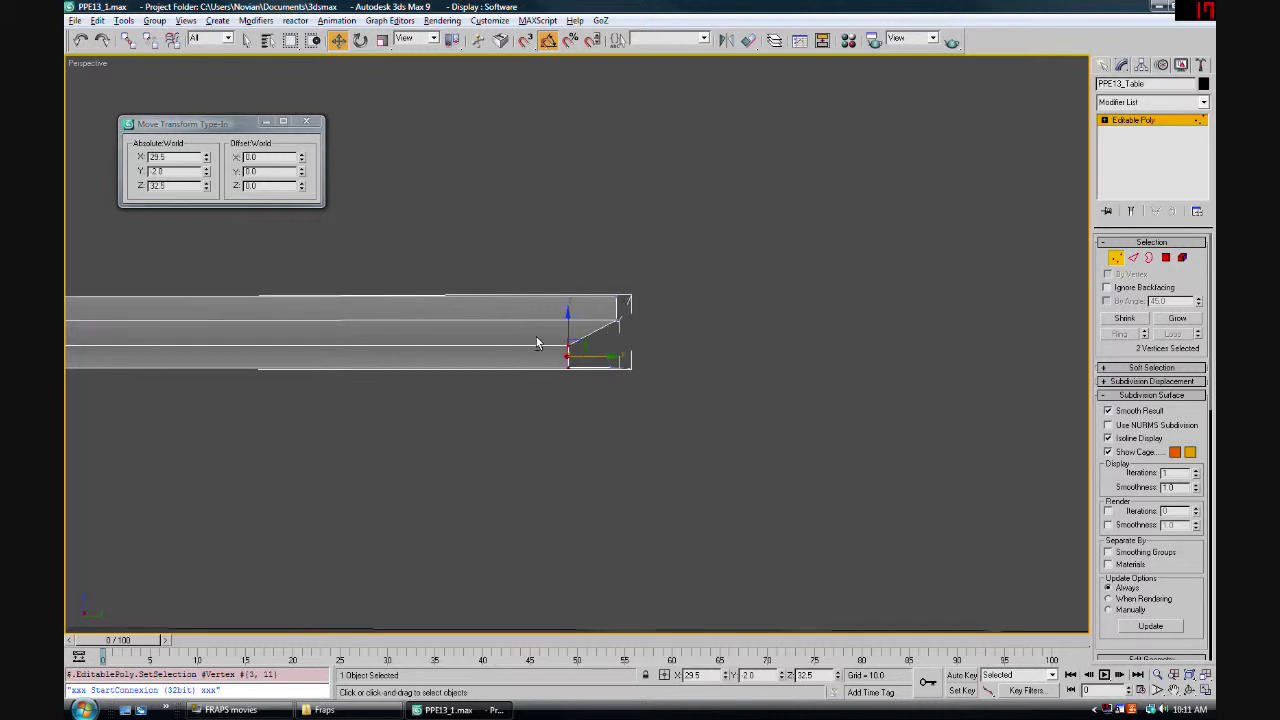
{"action": "right_click", "coordinate": [207, 173]}
{"action": "middle_click_drag", "start_coordinate": [530, 250], "coordinate": [600, 330], "text": "alt"}
{"action": "scroll", "coordinate": [600, 330], "scroll_direction": "up", "scroll_amount": 4}
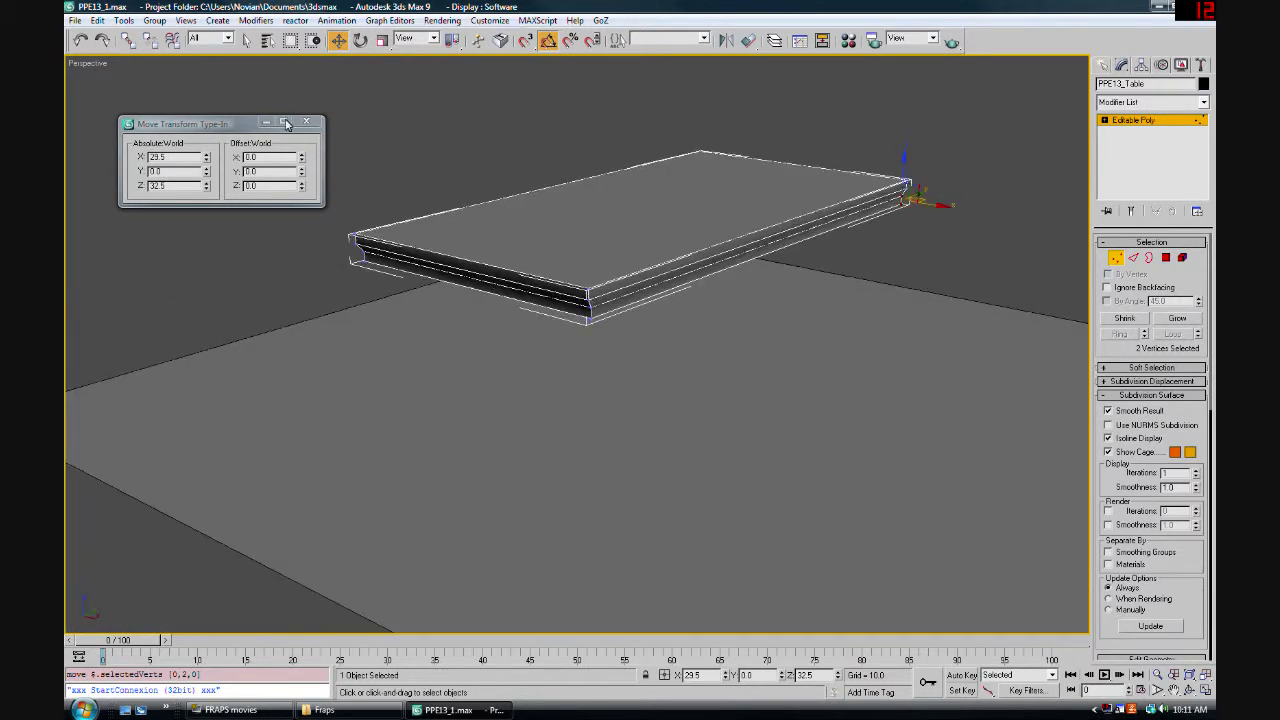
{"action": "left_click", "coordinate": [306, 122]}
{"action": "middle_click_drag", "start_coordinate": [346, 139], "coordinate": [332, 143], "text": "alt"}
{"action": "left_click", "coordinate": [1033, 139]}
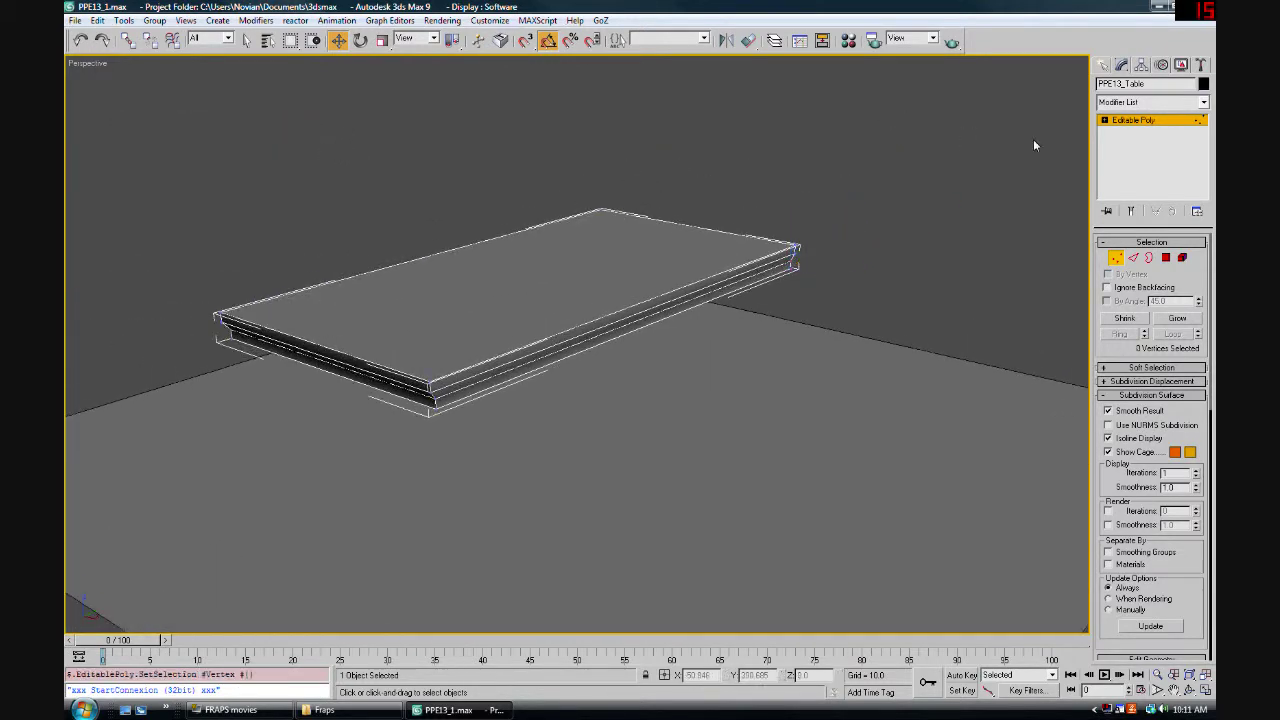
{"action": "left_click", "coordinate": [1130, 120]}
{"action": "left_click", "coordinate": [907, 216]}
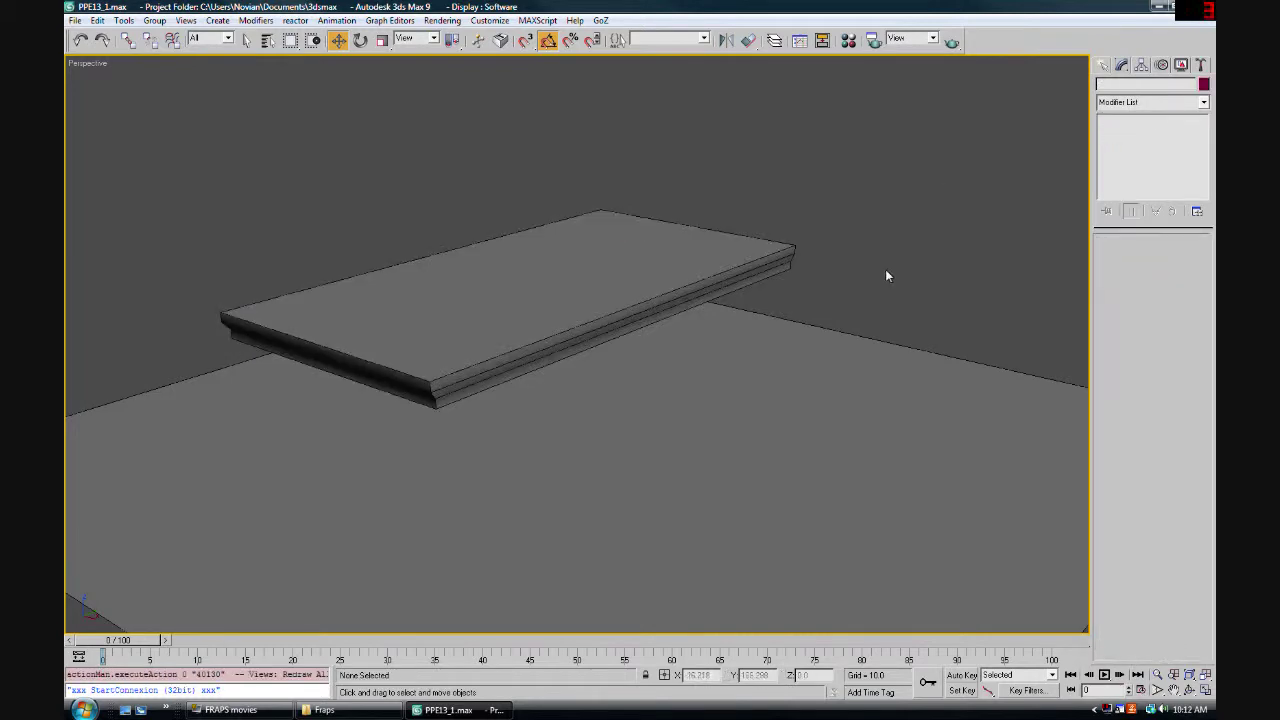
Select the tabletop and start a Box primitive in the Top view
{"action": "left_click", "coordinate": [777, 243]}
{"action": "middle_click_drag", "start_coordinate": [871, 277], "coordinate": [785, 281], "text": "alt"}
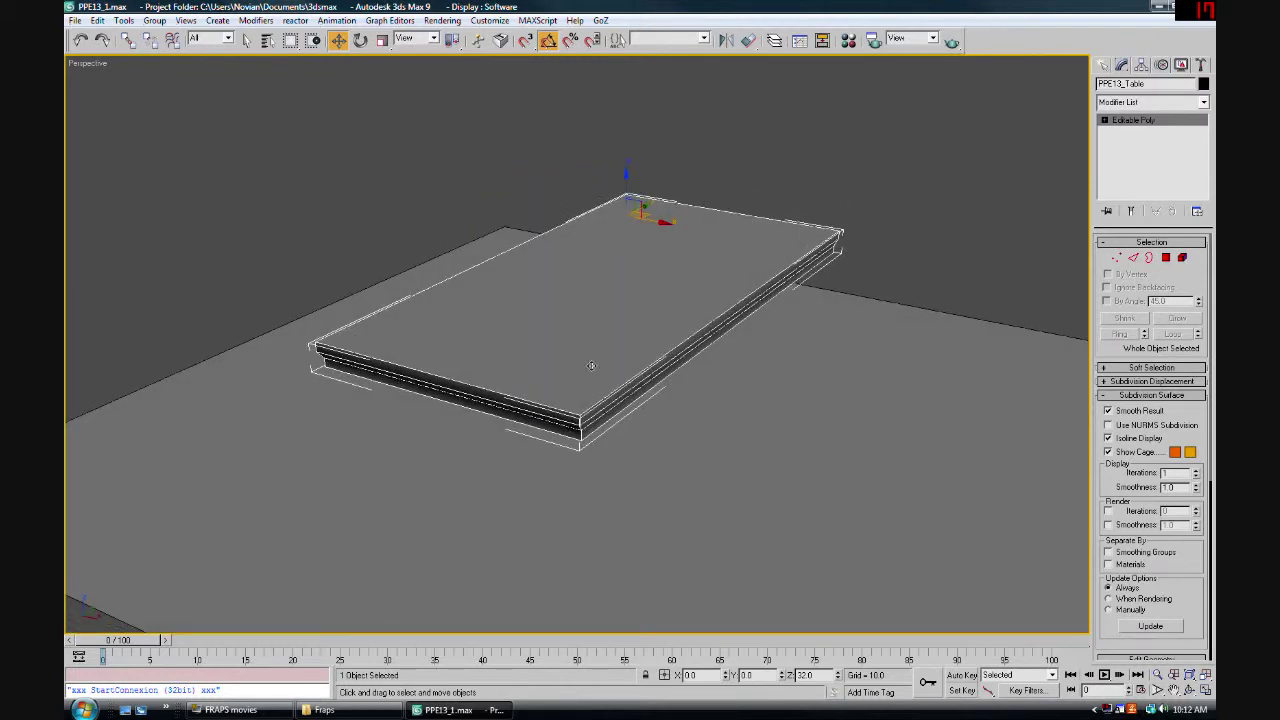
{"action": "left_click", "coordinate": [1104, 65]}
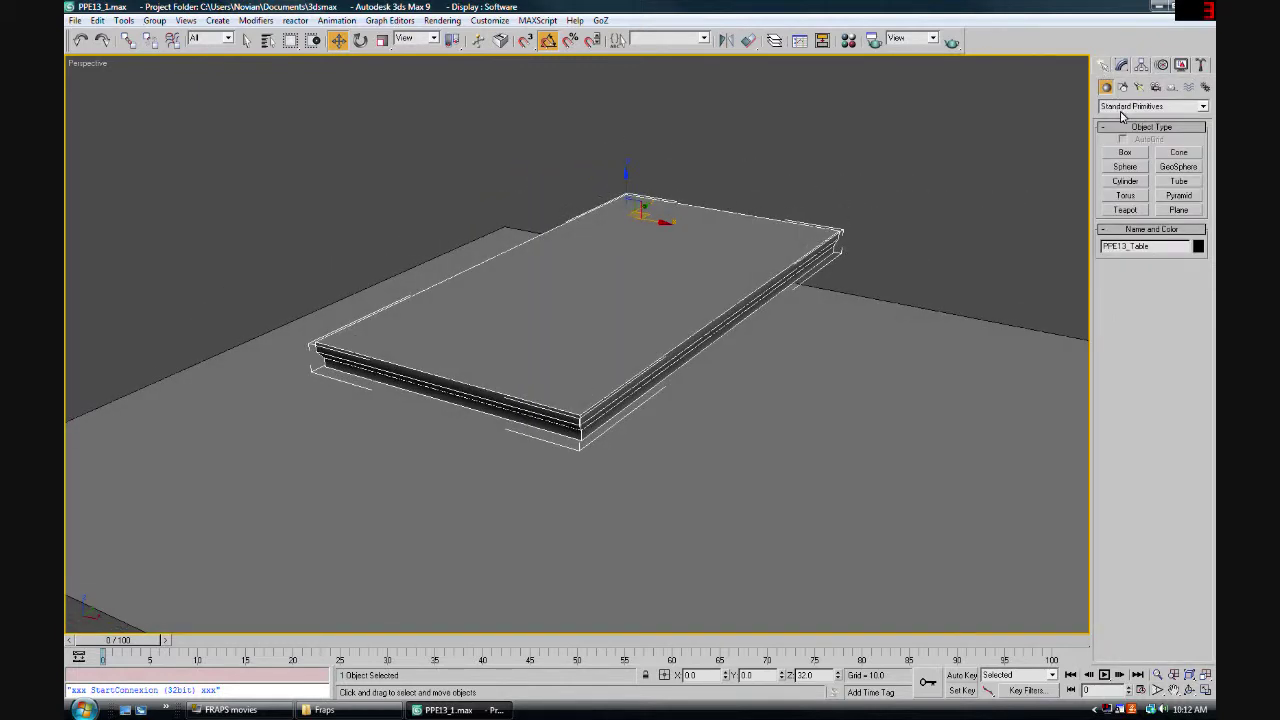
{"action": "left_click", "coordinate": [1125, 152]}
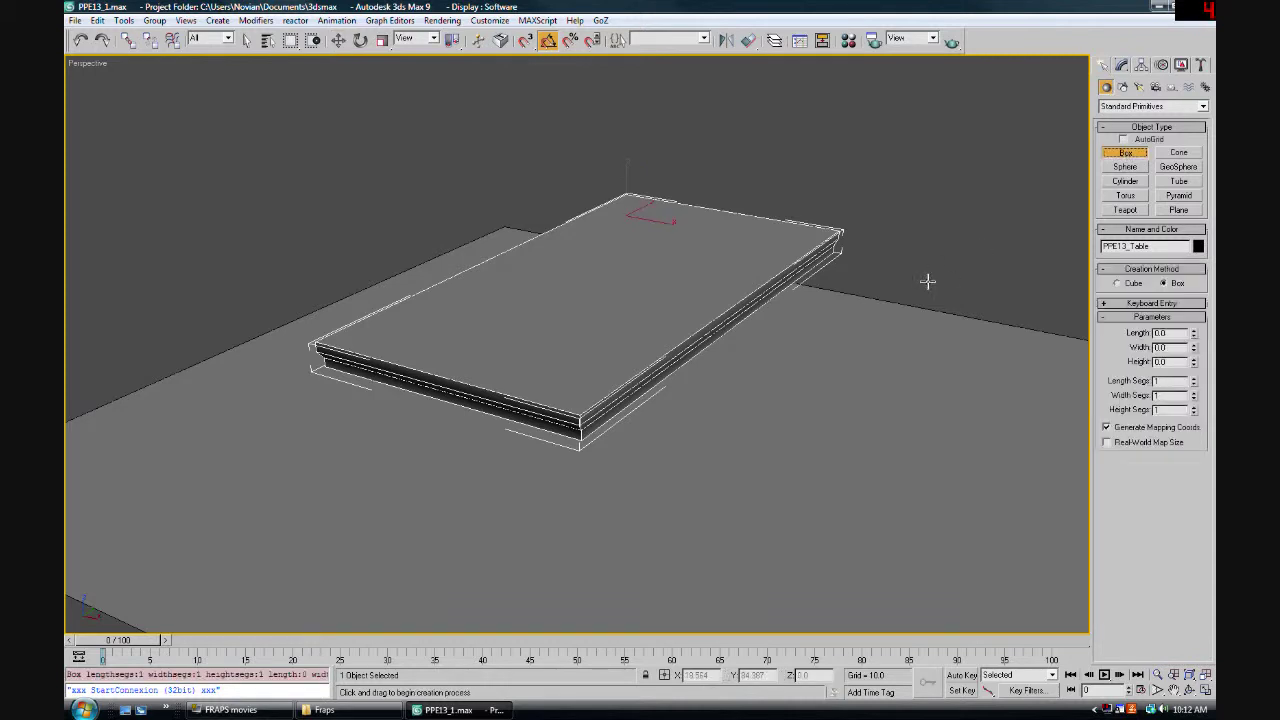
{"action": "key", "text": "t"}
{"action": "key", "text": "z"}
{"action": "scroll", "coordinate": [726, 297], "scroll_direction": "down", "scroll_amount": 3}
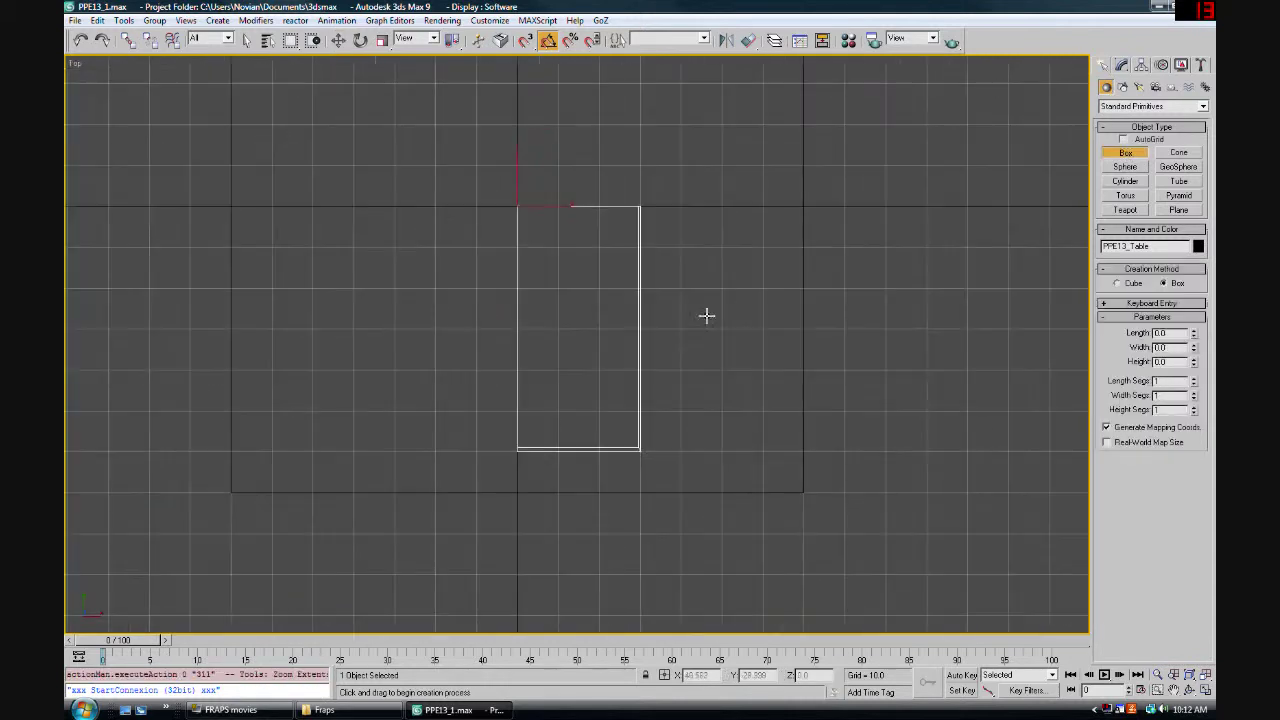
{"action": "scroll", "coordinate": [706, 313], "scroll_direction": "up", "scroll_amount": 4}
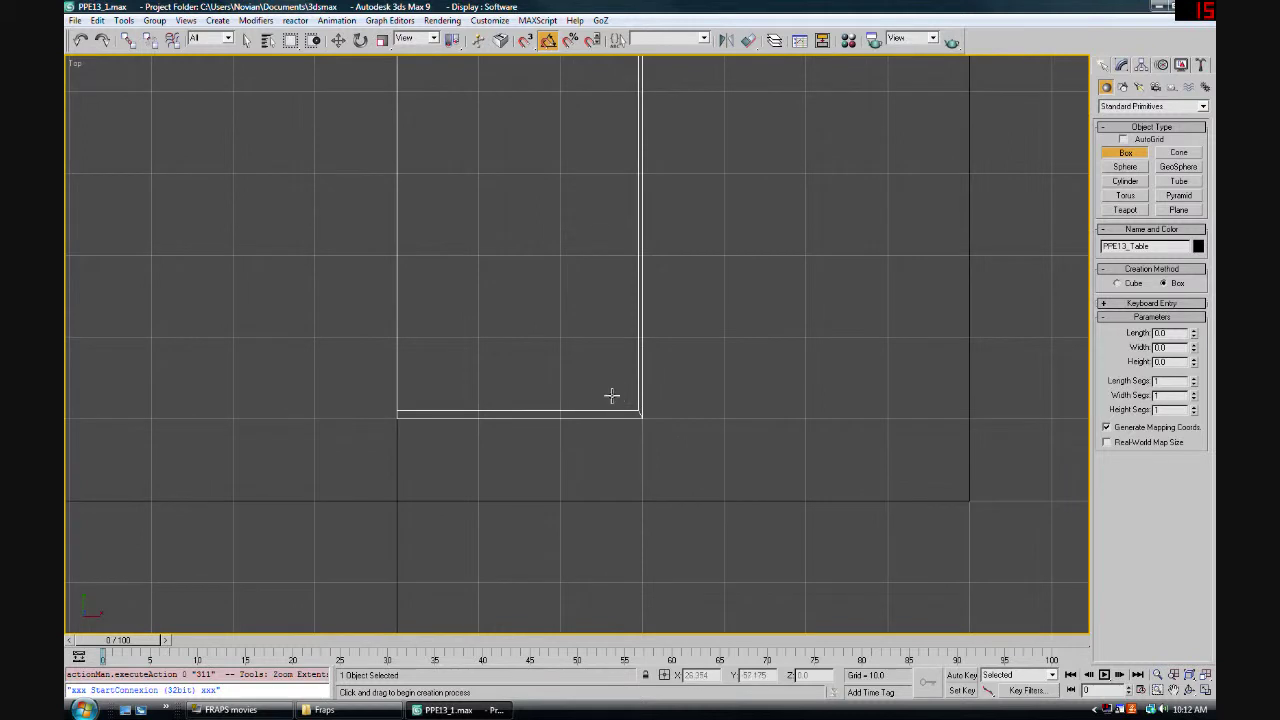
Draw a box near the tabletop corner and size it Length 4, Width 4, Height 24
{"action": "left_click_drag", "start_coordinate": [615, 390], "coordinate": [589, 365]}
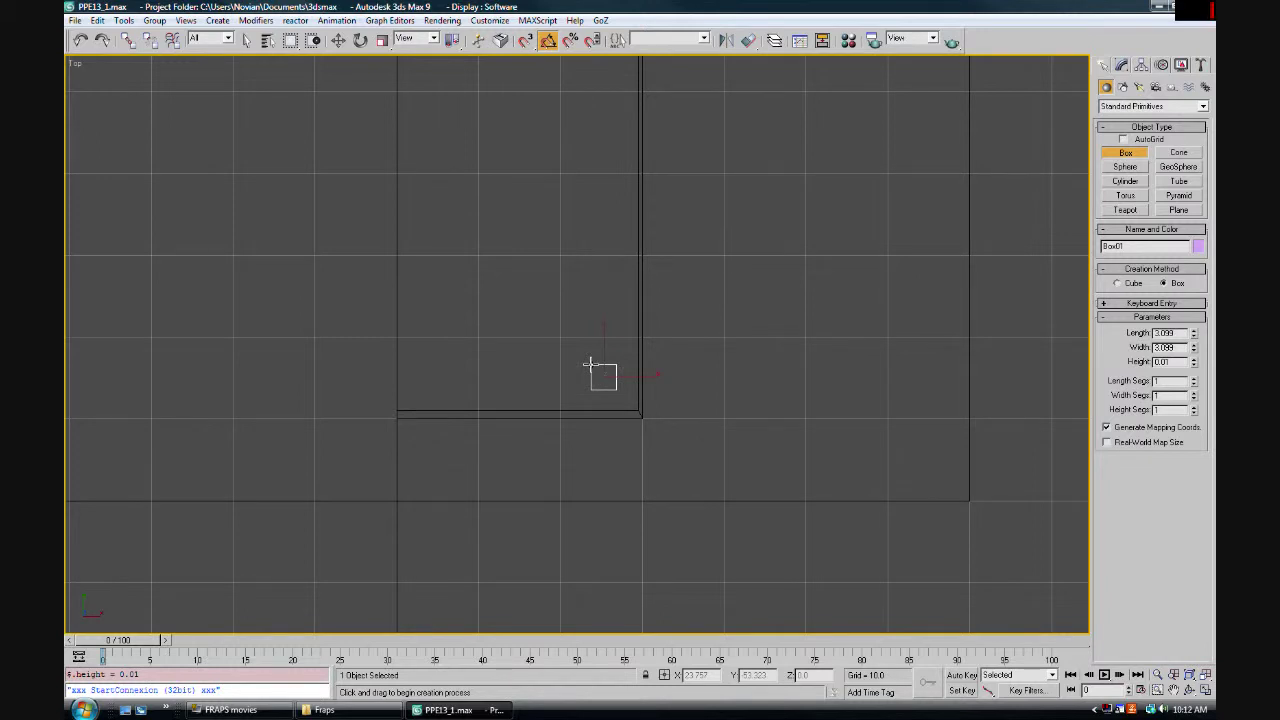
{"action": "left_click_drag", "start_coordinate": [589, 364], "coordinate": [586, 329]}
{"action": "left_click", "coordinate": [797, 323]}
{"action": "left_click_drag", "start_coordinate": [1176, 333], "coordinate": [1110, 340]}
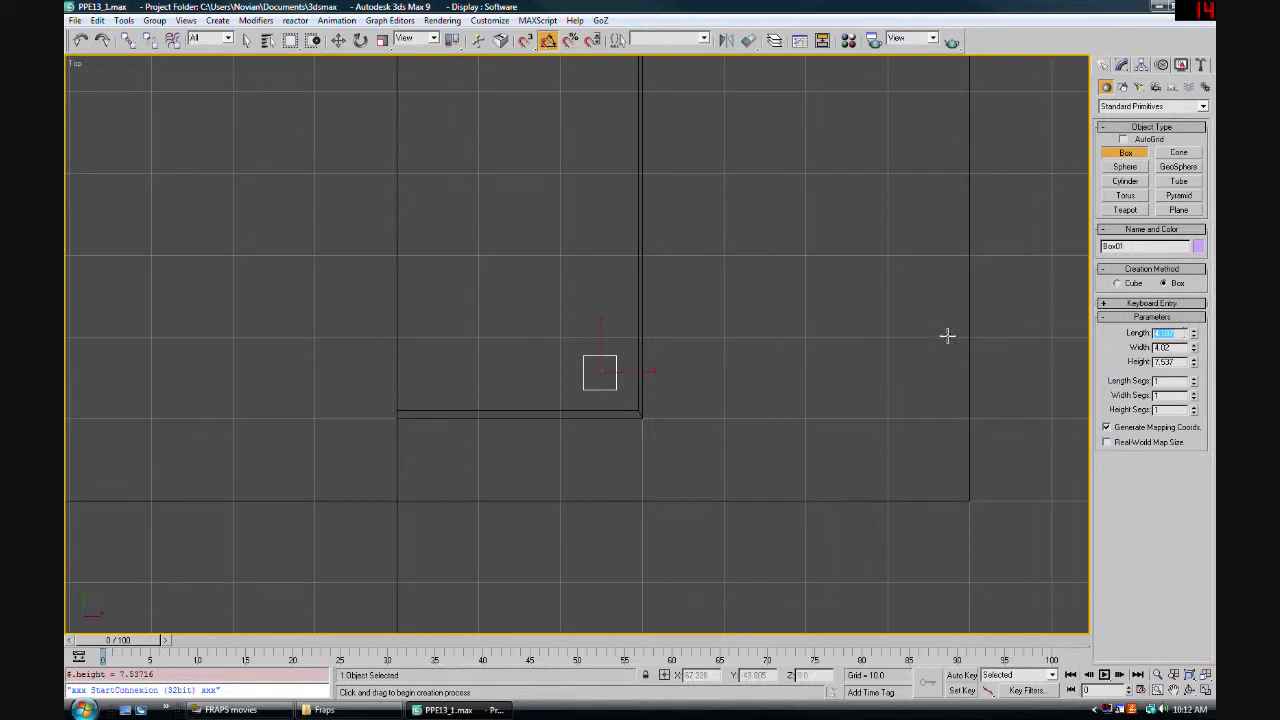
{"action": "type", "text": "4"}
{"action": "key", "text": "Tab"}
{"action": "type", "text": "4"}
{"action": "key", "text": "Tab"}
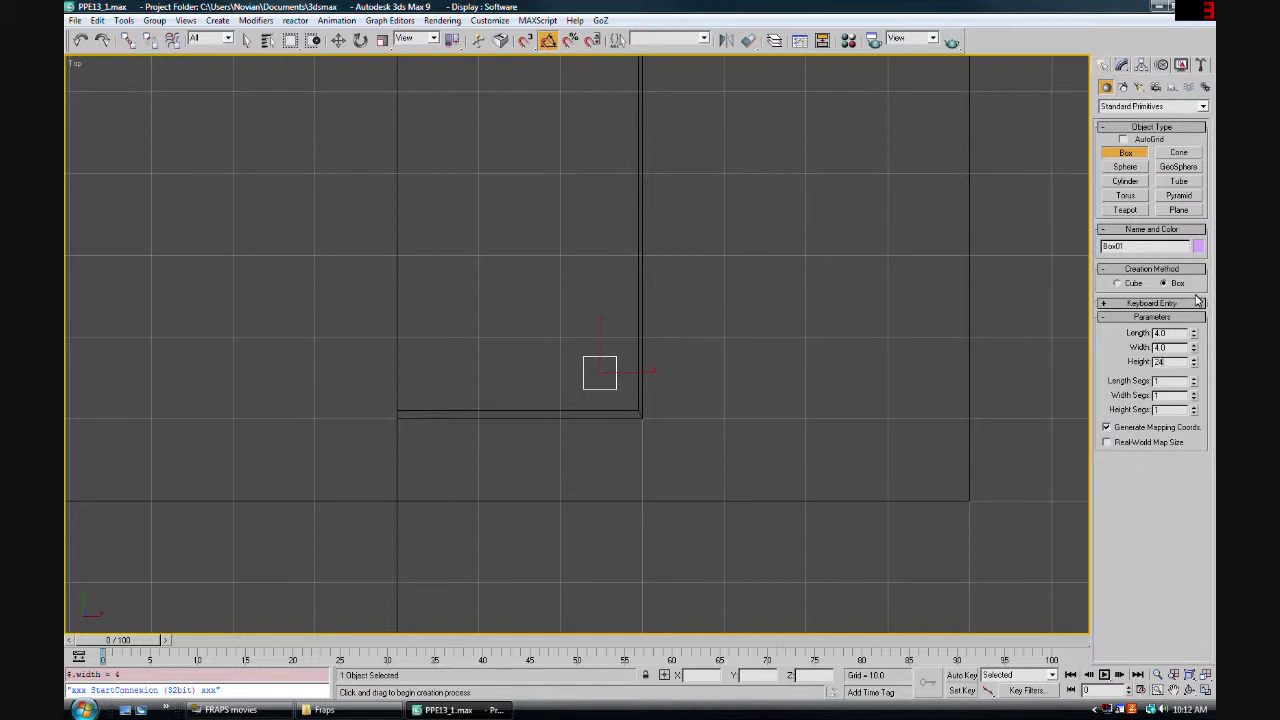
{"action": "type", "text": "24"}
{"action": "key", "text": "Return"}
{"action": "middle_click_drag", "start_coordinate": [574, 334], "coordinate": [586, 349]}
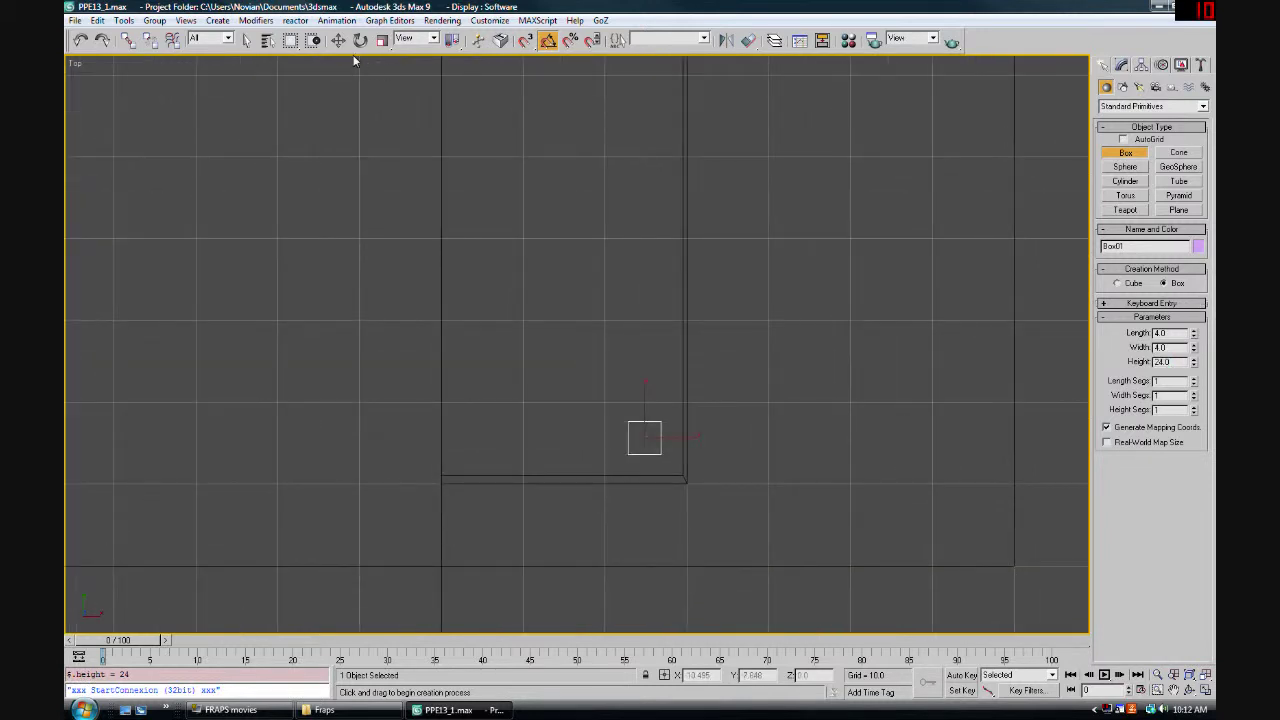
Change Box01's height from 24 to 32 in the Perspective view
{"action": "key", "text": "w"}
{"action": "key", "text": "p"}
{"action": "key", "text": "z"}
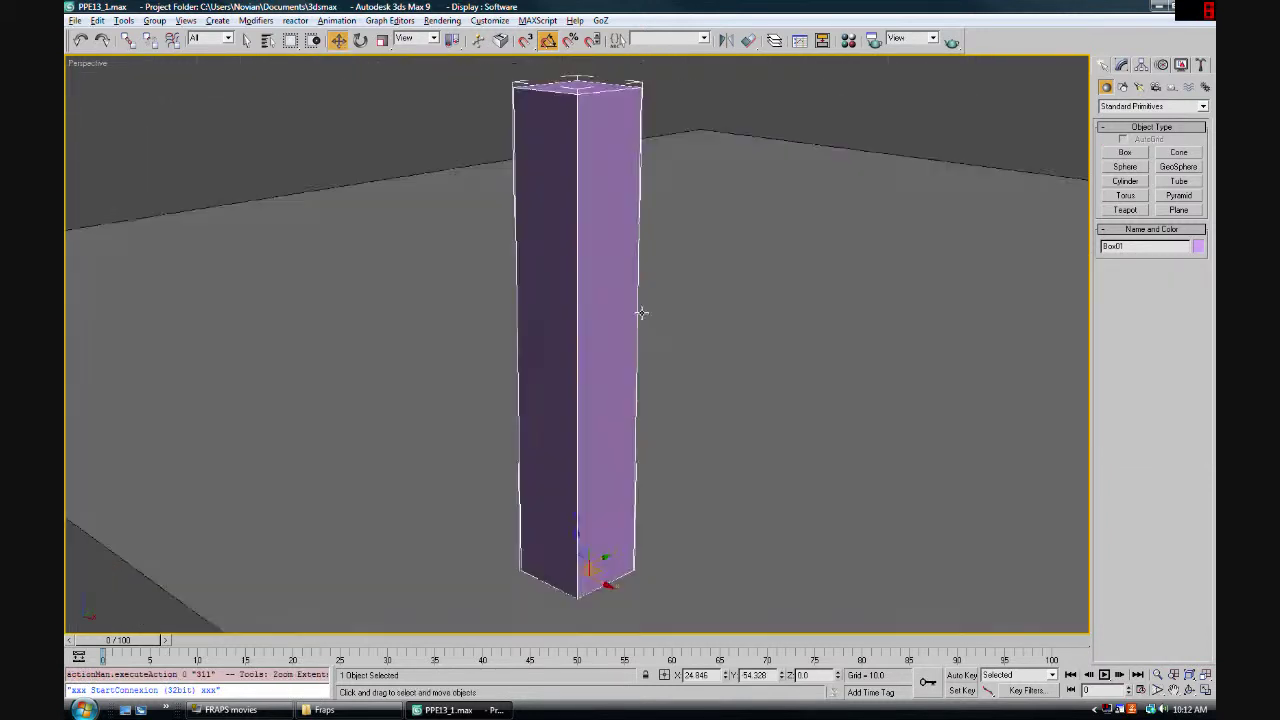
{"action": "scroll", "coordinate": [639, 310], "scroll_direction": "down", "scroll_amount": 3}
{"action": "middle_click_drag", "start_coordinate": [637, 306], "coordinate": [732, 298], "text": "alt"}
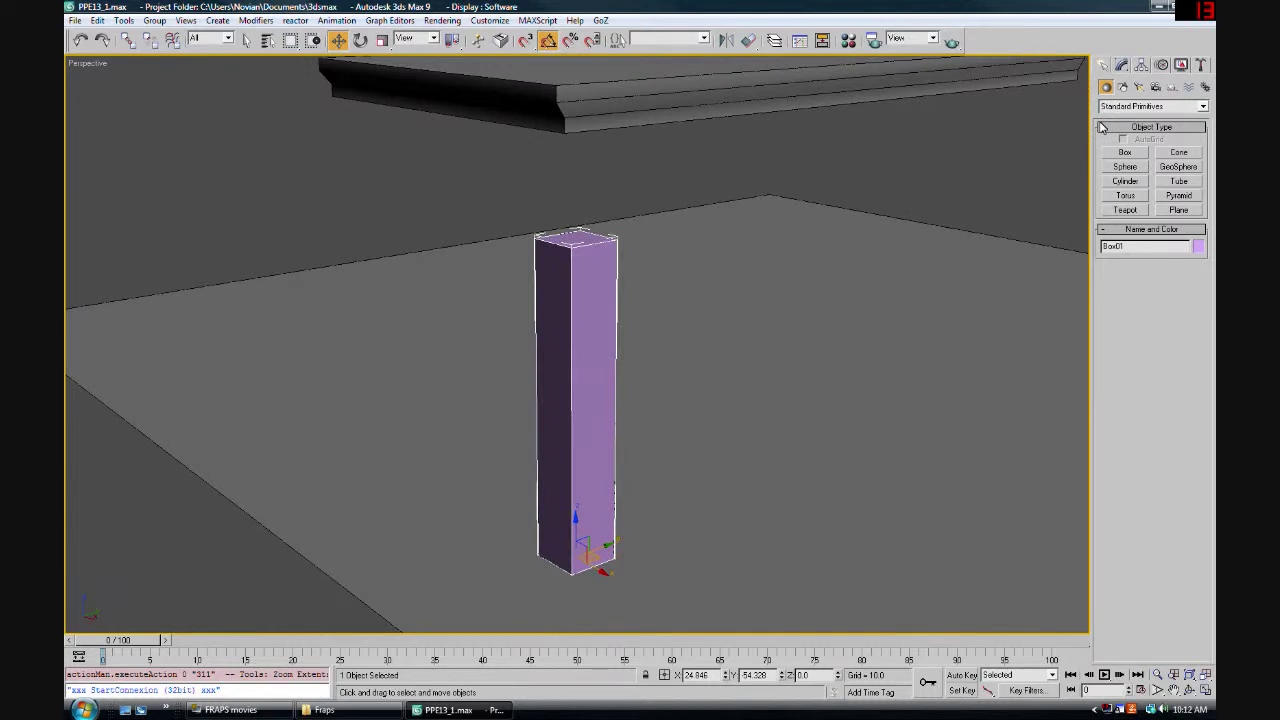
{"action": "left_click", "coordinate": [1121, 64]}
{"action": "type", "text": "32"}
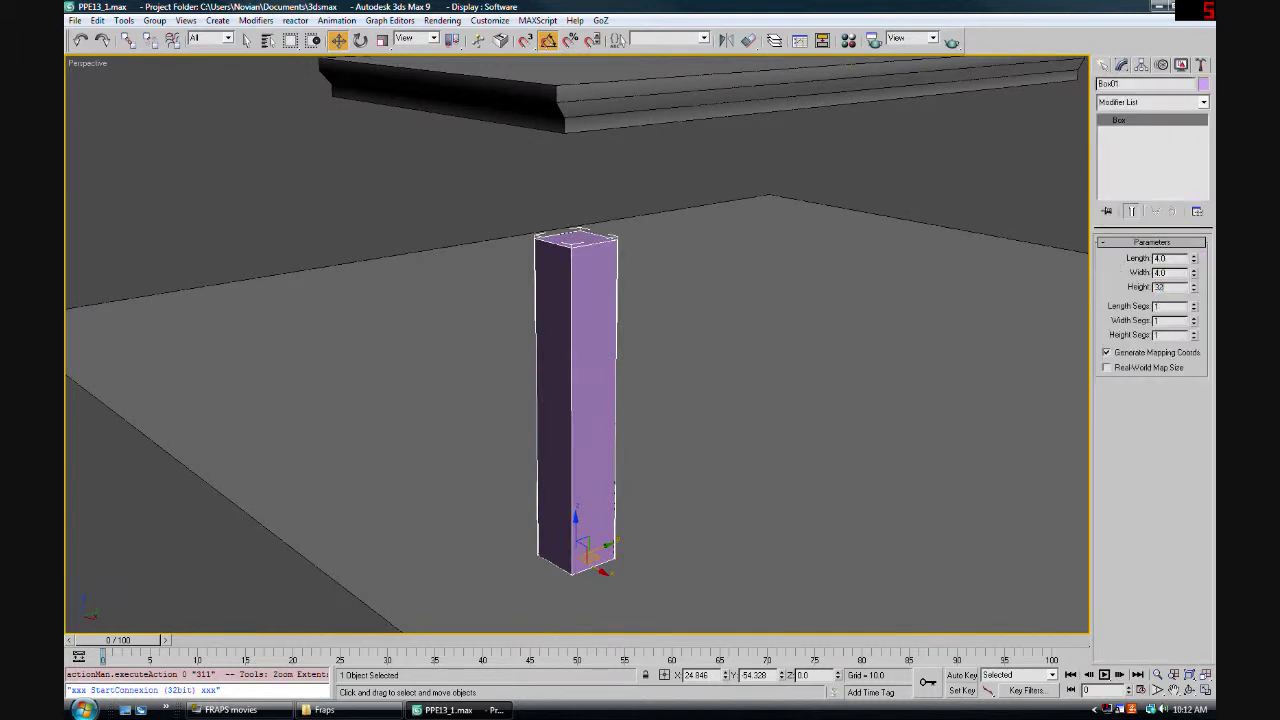
{"action": "key", "text": "Return"}
Orbit around the table to check the 32-high leg reaches the tabletop
{"action": "middle_click_drag", "start_coordinate": [727, 331], "coordinate": [565, 502], "text": "alt"}
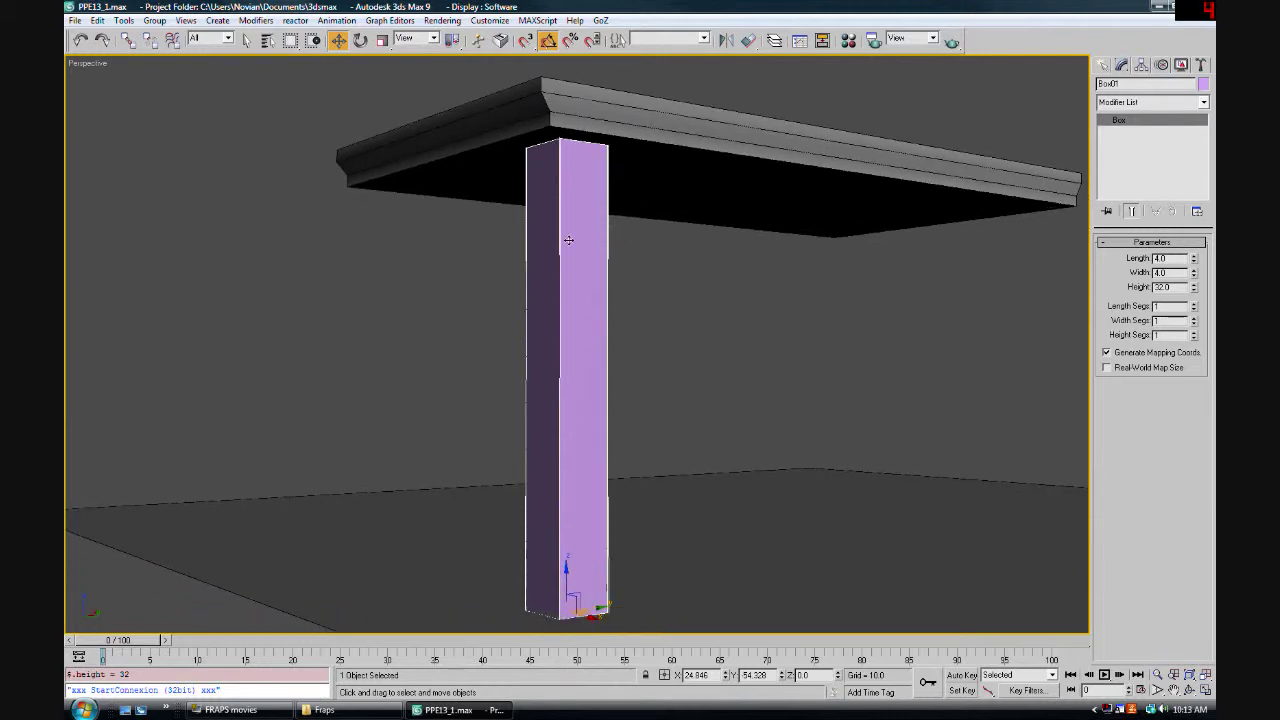
{"action": "middle_click_drag", "start_coordinate": [568, 240], "coordinate": [578, 293], "text": "alt"}
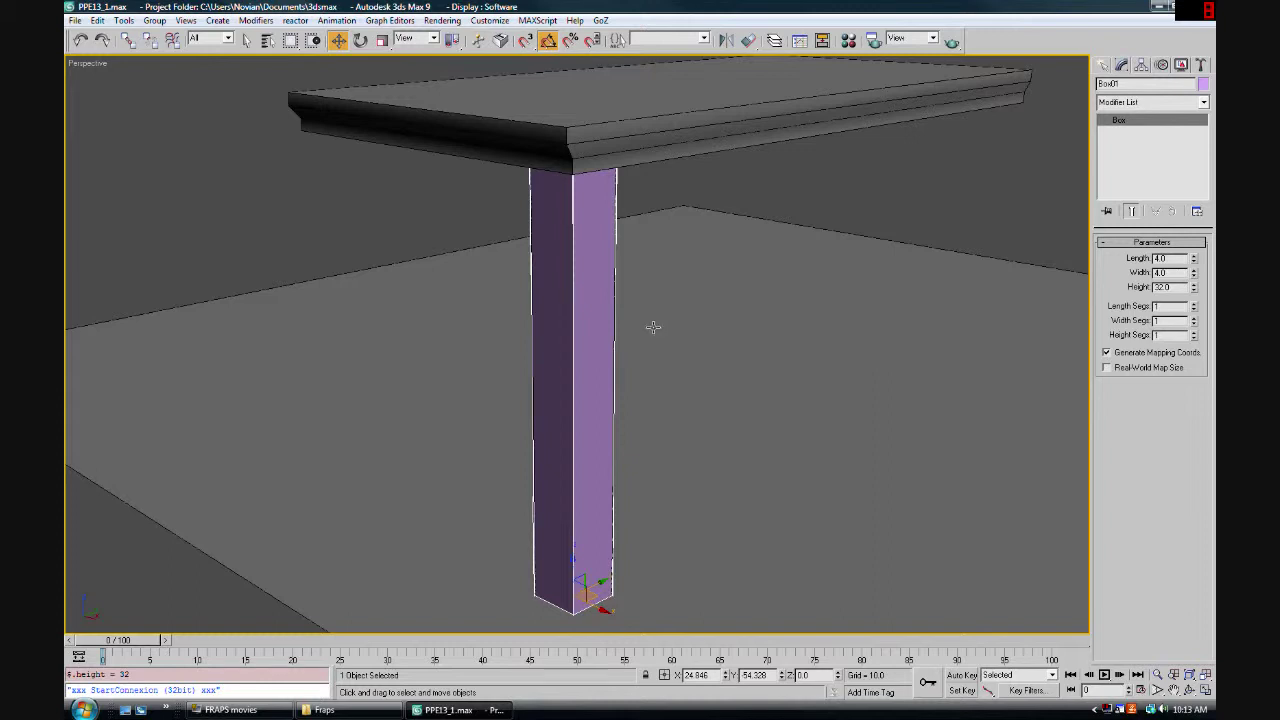
{"action": "middle_click_drag", "start_coordinate": [683, 360], "coordinate": [511, 314], "text": "alt"}
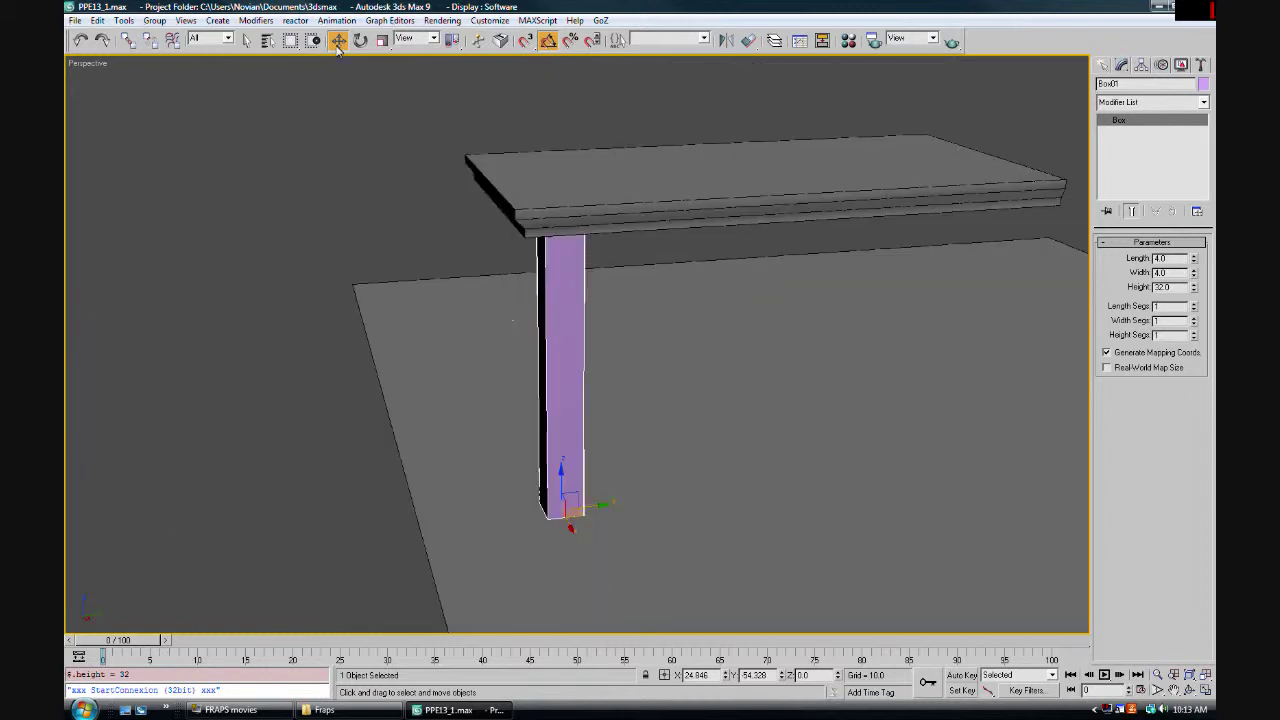
{"action": "middle_click_drag", "start_coordinate": [553, 226], "coordinate": [563, 237], "text": "alt"}
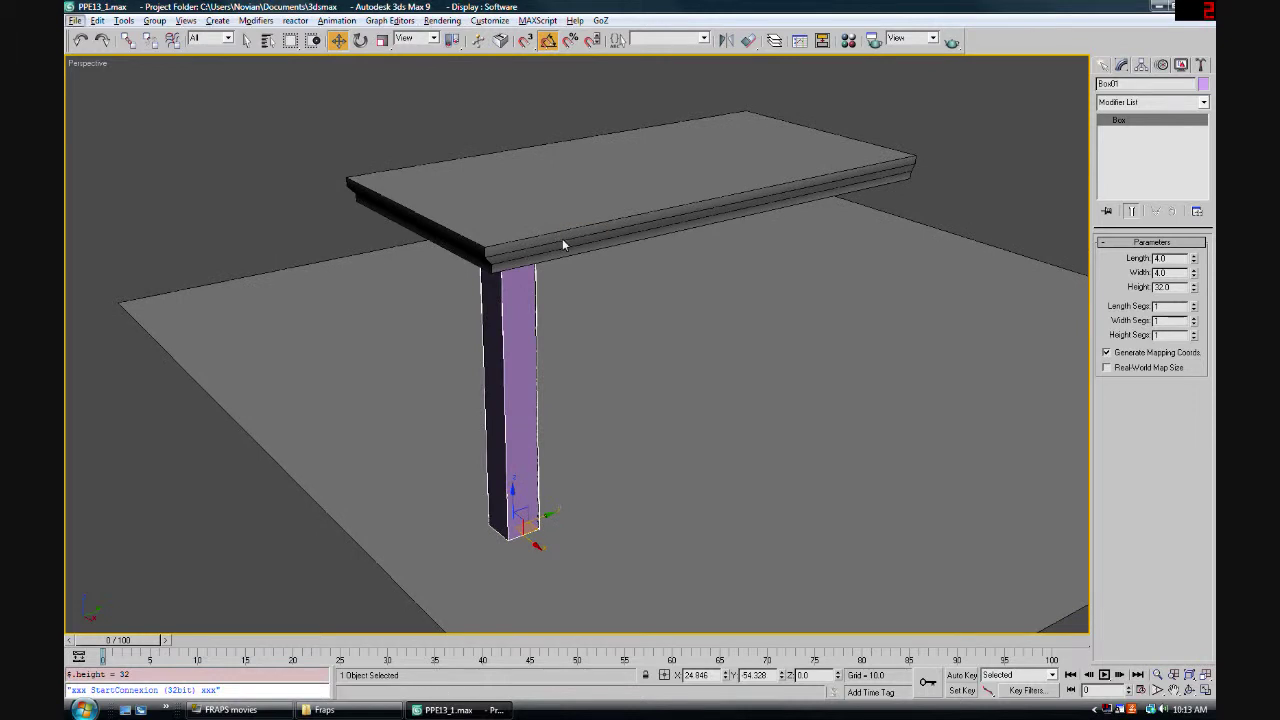
{"action": "key", "text": "alt+w"}
{"action": "key", "text": "alt+w"}
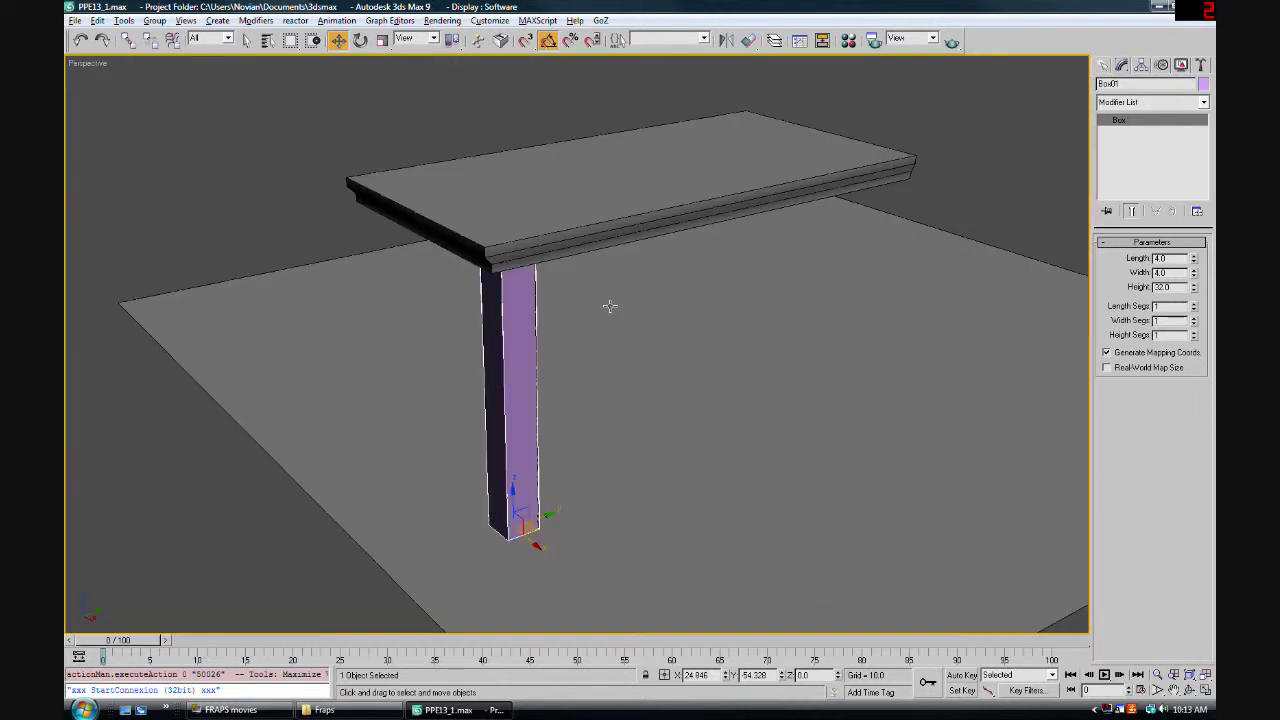
Isolate Box01 so only the leg post is shown
{"action": "key", "text": "alt+q"}
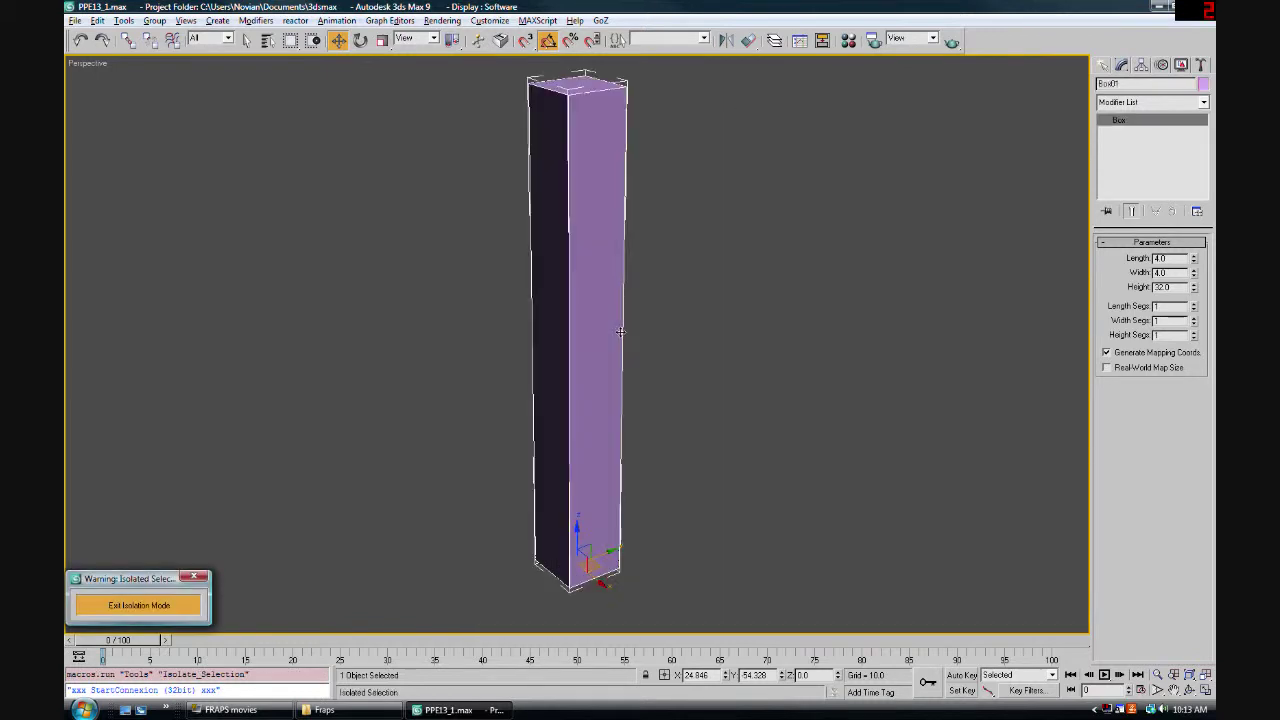
{"action": "left_click_drag", "start_coordinate": [124, 580], "coordinate": [145, 555]}
{"action": "mouse_move", "coordinate": [511, 427]}
{"action": "middle_mouse_down", "text": "alt"}
{"action": "mouse_move", "coordinate": [434, 409]}
{"action": "mouse_move", "coordinate": [537, 410]}
{"action": "mouse_move", "coordinate": [525, 434]}
{"action": "middle_mouse_up", "text": "alt"}
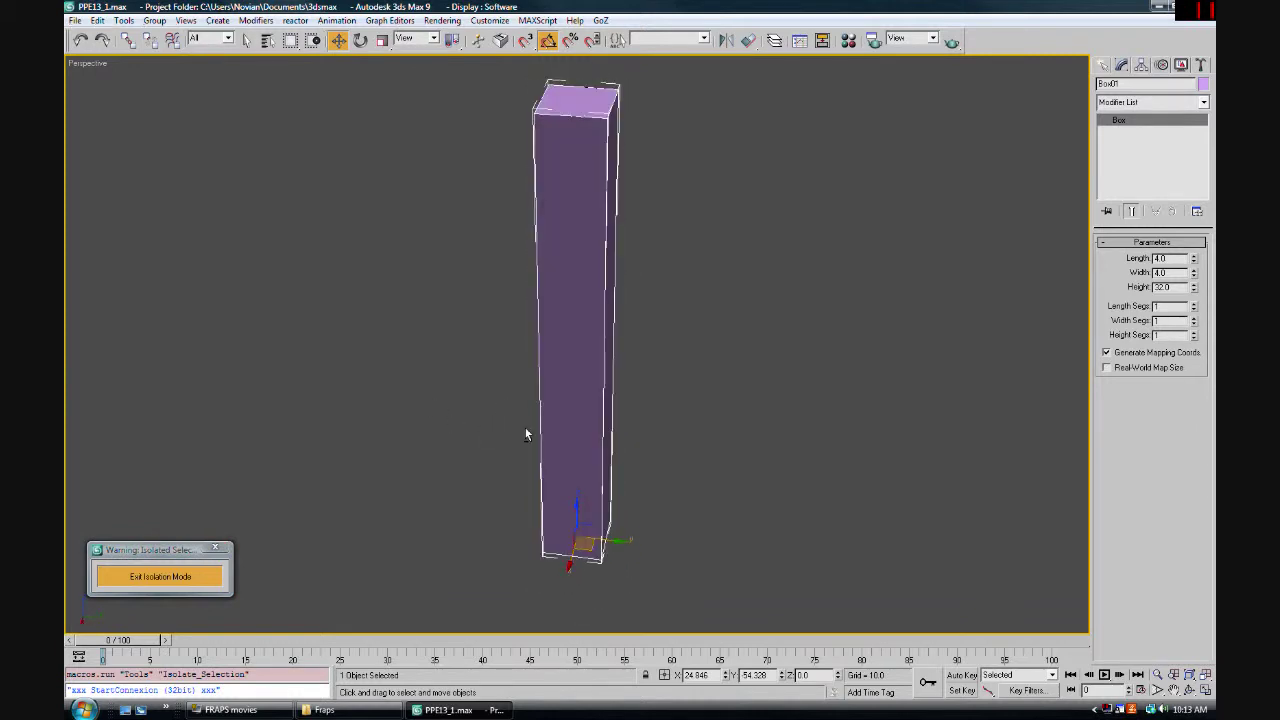
{"action": "left_click", "coordinate": [165, 576]}
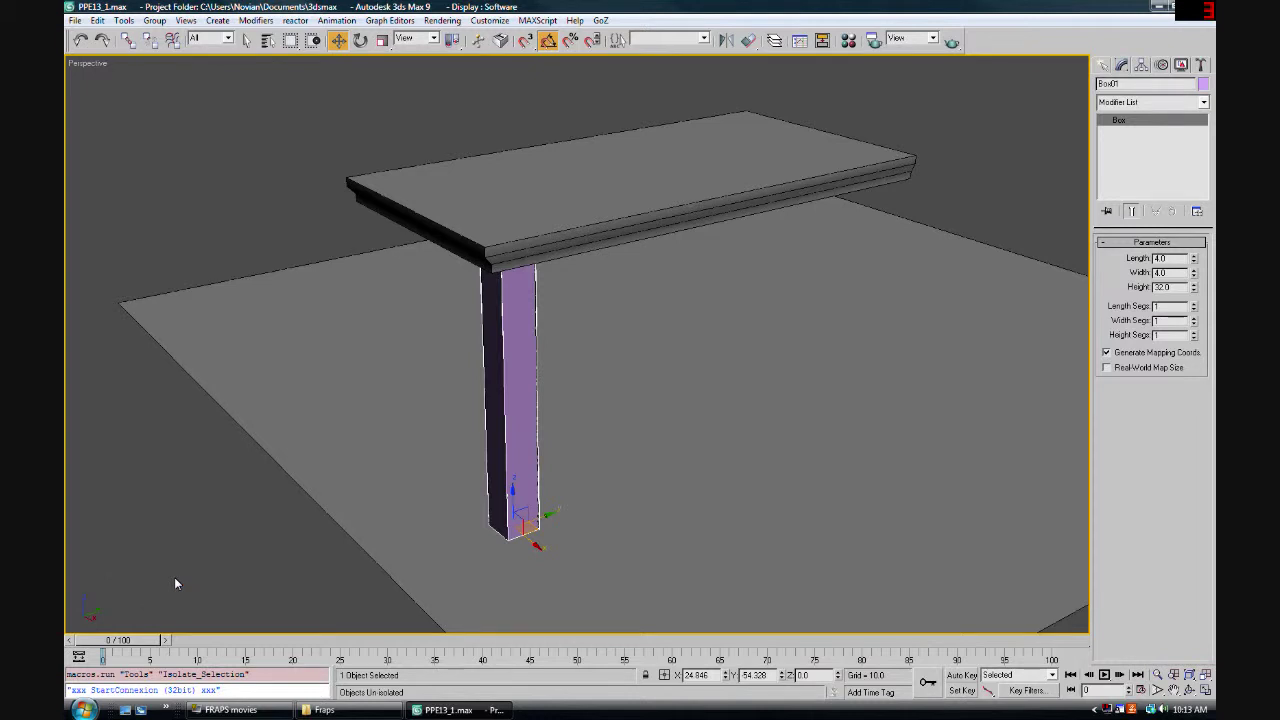
{"action": "key", "text": "alt+q"}
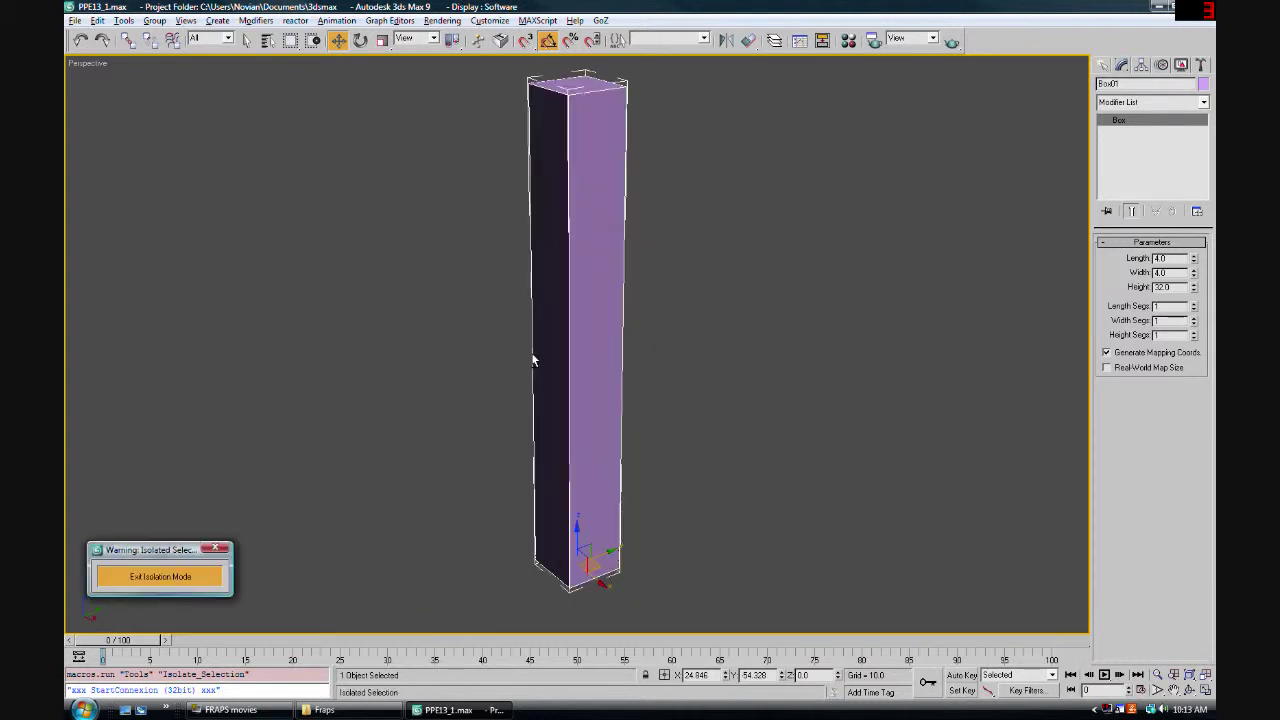
{"action": "mouse_move", "coordinate": [682, 284]}
{"action": "middle_mouse_down", "text": "alt"}
{"action": "mouse_move", "coordinate": [627, 282]}
{"action": "mouse_move", "coordinate": [710, 273]}
{"action": "mouse_move", "coordinate": [688, 277]}
{"action": "middle_mouse_up", "text": "alt"}
Zero the leg's X and Y position in Transform Type-In and frame it in Top view
{"action": "right_click", "coordinate": [338, 40]}
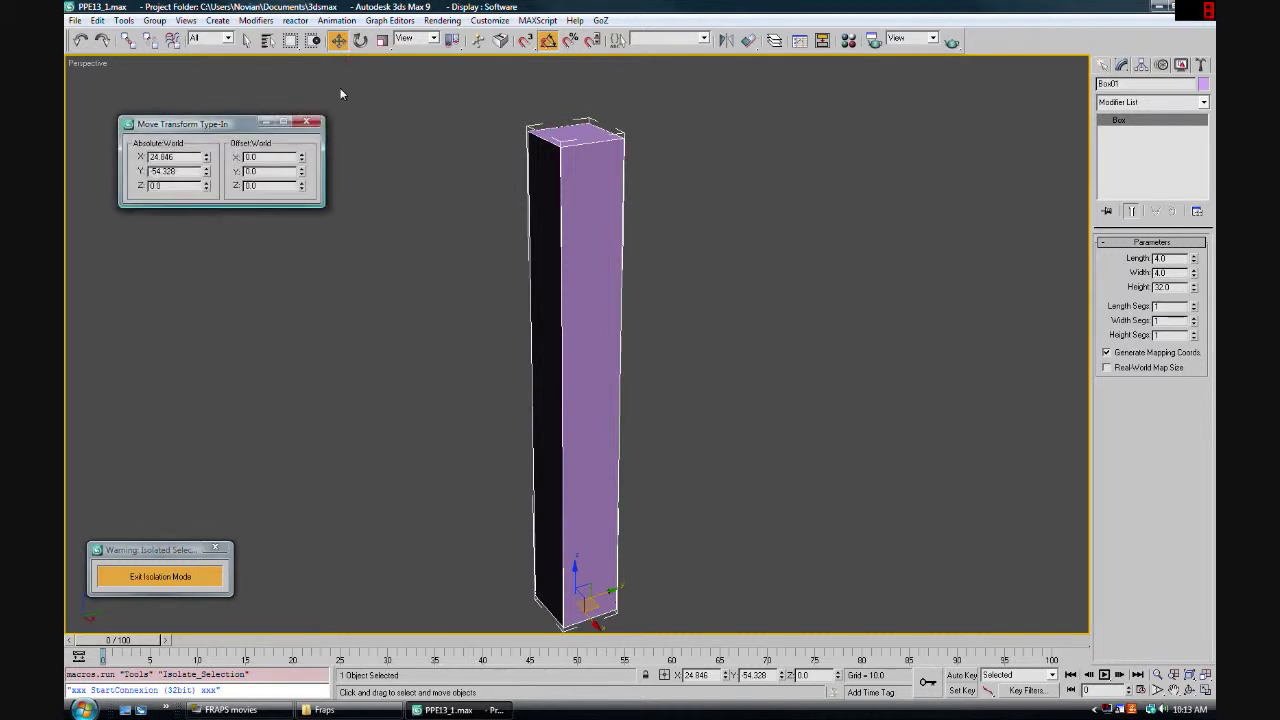
{"action": "right_click", "coordinate": [207, 157]}
{"action": "right_click", "coordinate": [207, 171]}
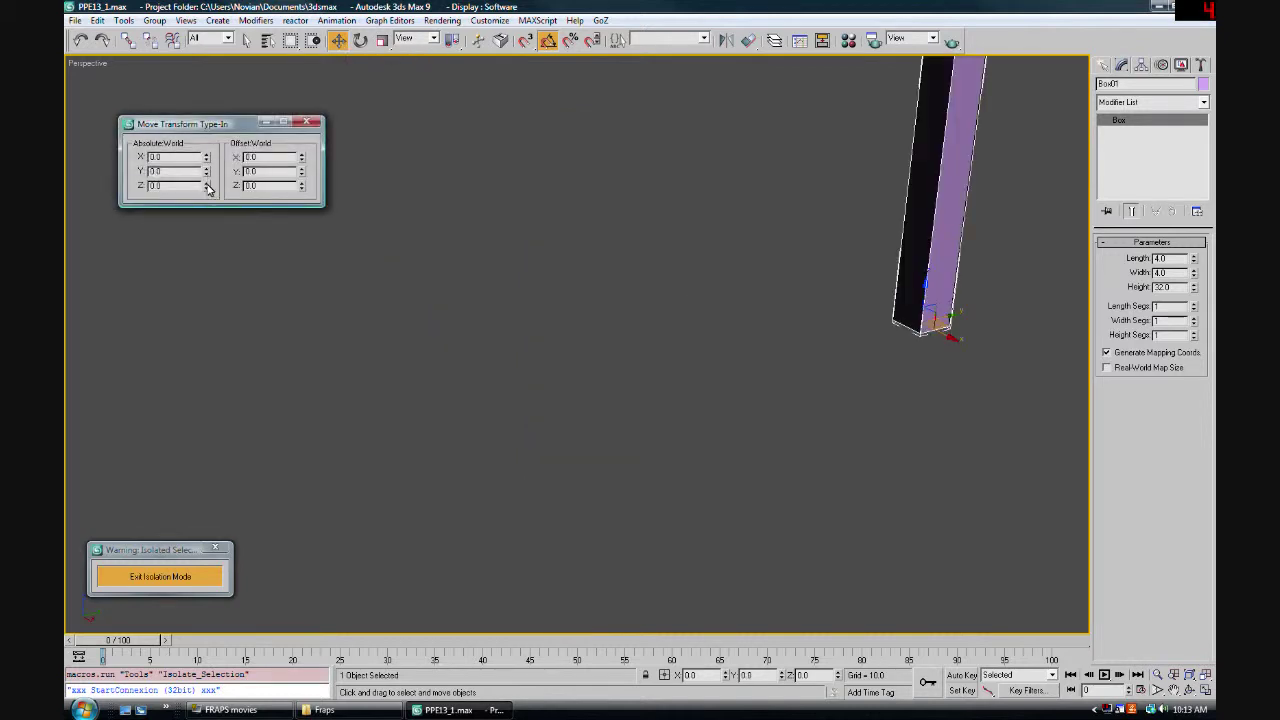
{"action": "key", "text": "z"}
{"action": "middle_click_drag", "start_coordinate": [457, 195], "coordinate": [461, 264], "text": "alt"}
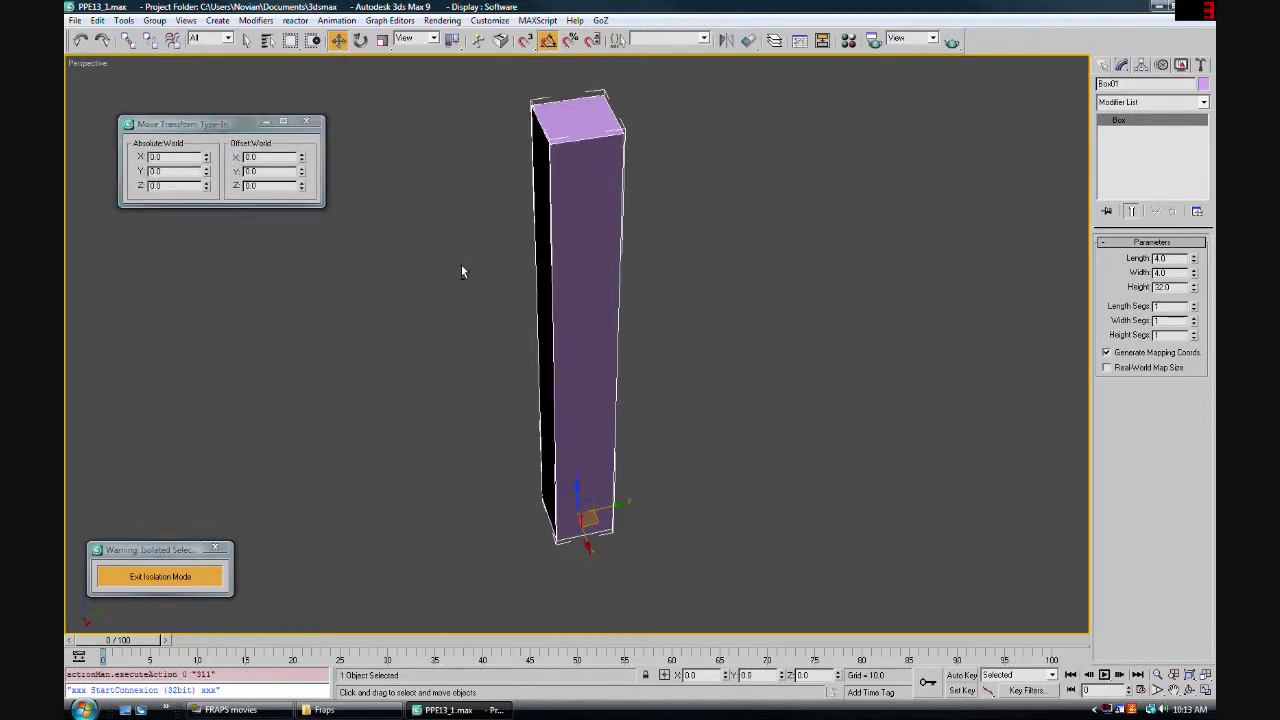
{"action": "left_click", "coordinate": [306, 121]}
{"action": "middle_click_drag", "start_coordinate": [594, 257], "coordinate": [686, 316], "text": "alt"}
{"action": "middle_click_drag", "start_coordinate": [614, 386], "coordinate": [620, 351], "text": "alt"}
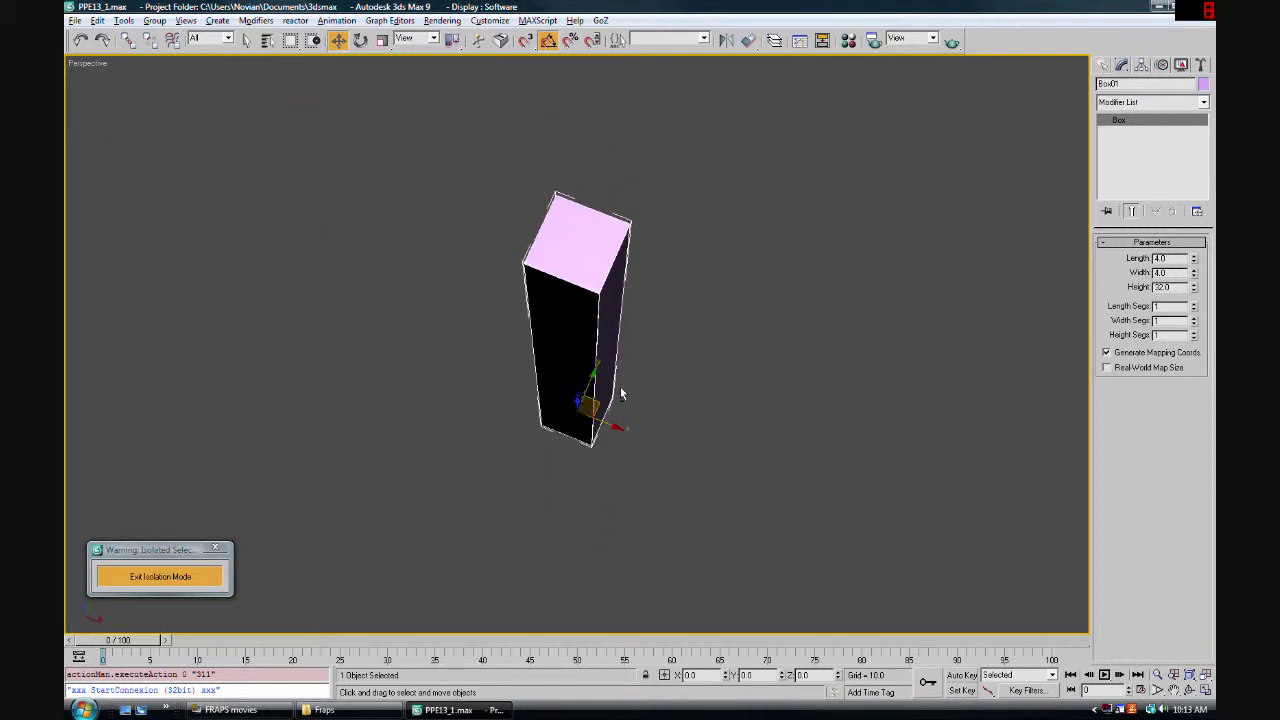
{"action": "key", "text": "g"}
{"action": "key", "text": "t"}
{"action": "key", "text": "g"}
{"action": "key", "text": "z"}
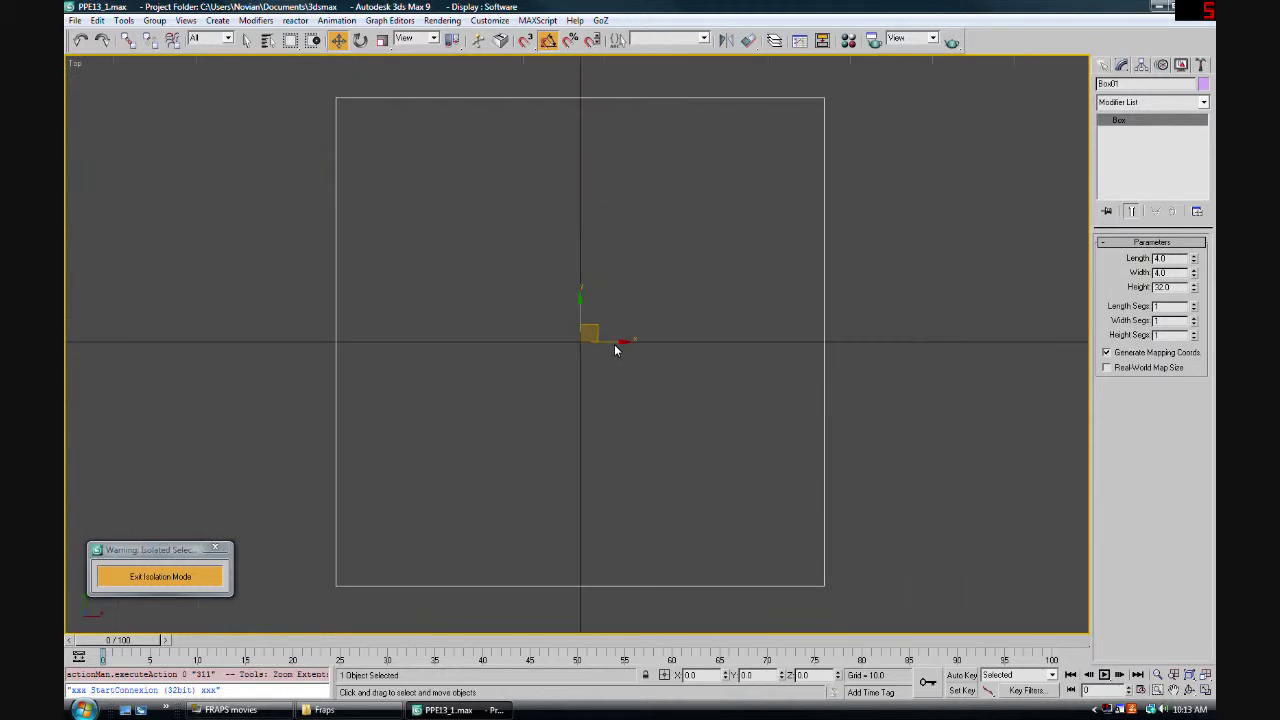
Set Box01 to 2 length, 2 width and 4 height segments, viewed in Perspective
{"action": "left_click", "coordinate": [1195, 305]}
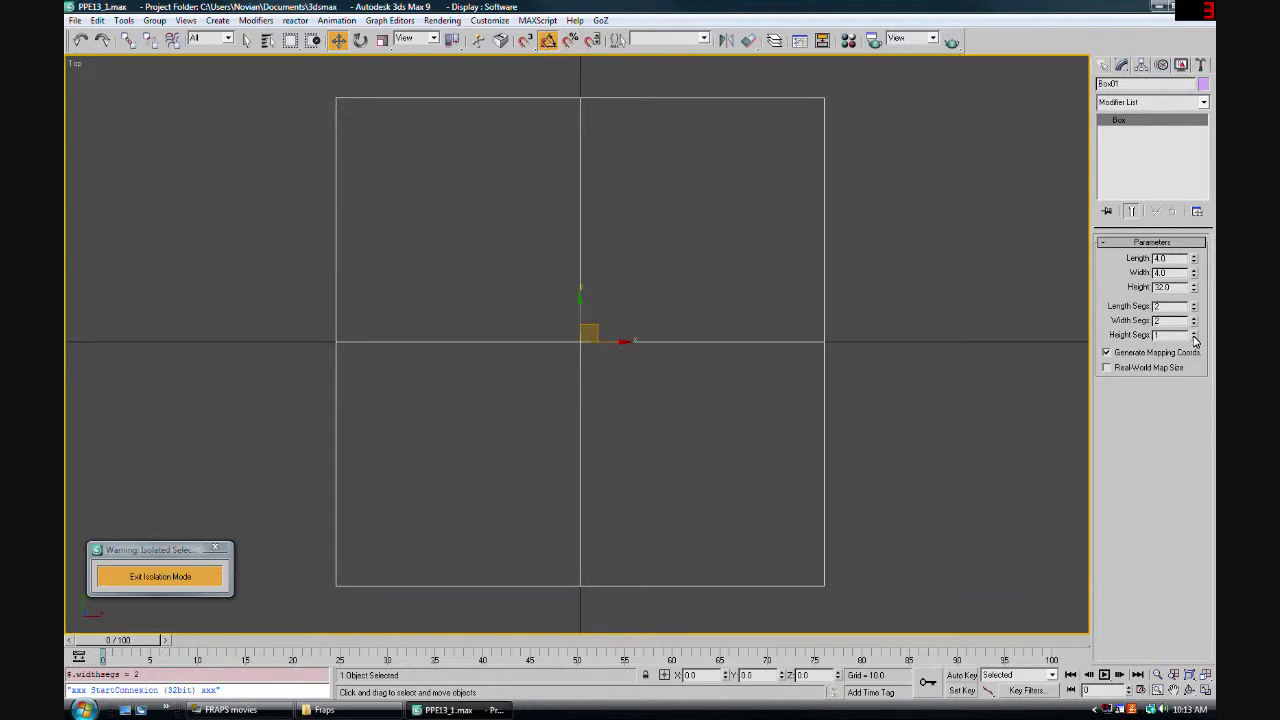
{"action": "left_click", "coordinate": [1194, 340]}
{"action": "left_click", "coordinate": [1194, 336]}
{"action": "key", "text": "p"}
{"action": "key", "text": "z"}
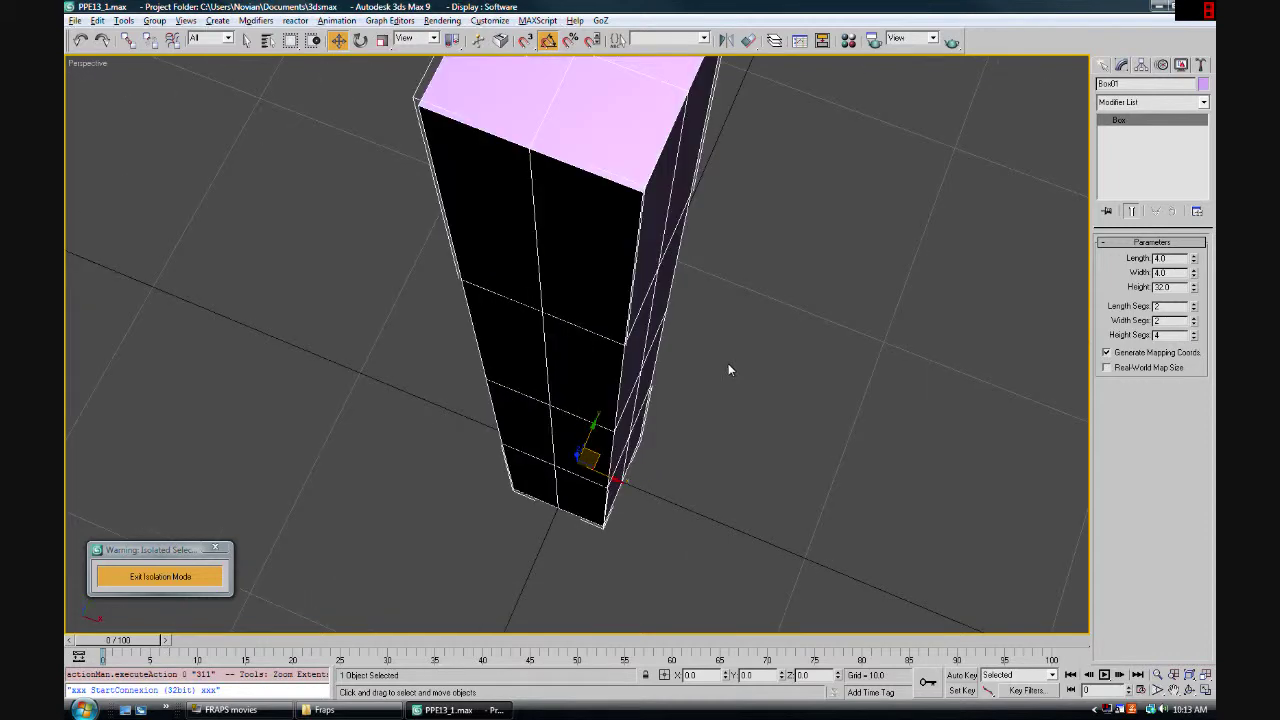
{"action": "middle_click_drag", "start_coordinate": [720, 313], "coordinate": [600, 265], "text": "alt"}
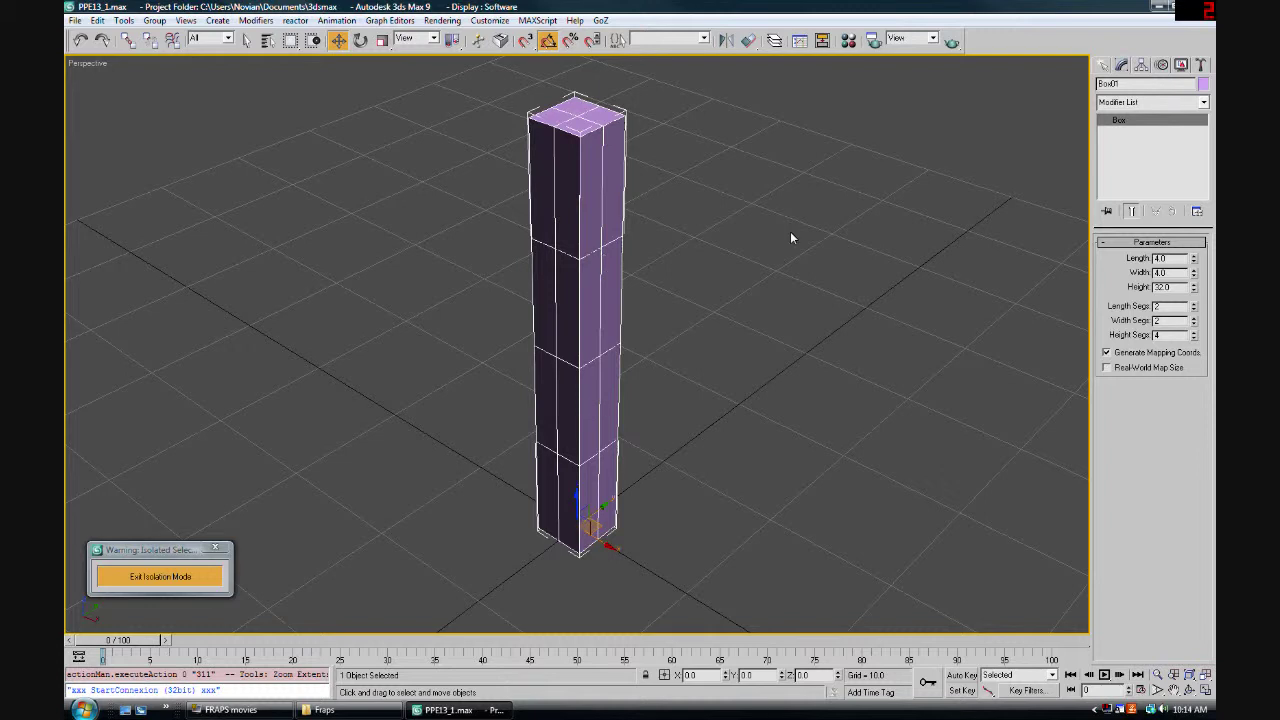
Convert the leg to an Editable Poly and delete its lower polygons
{"action": "right_click", "coordinate": [1134, 121]}
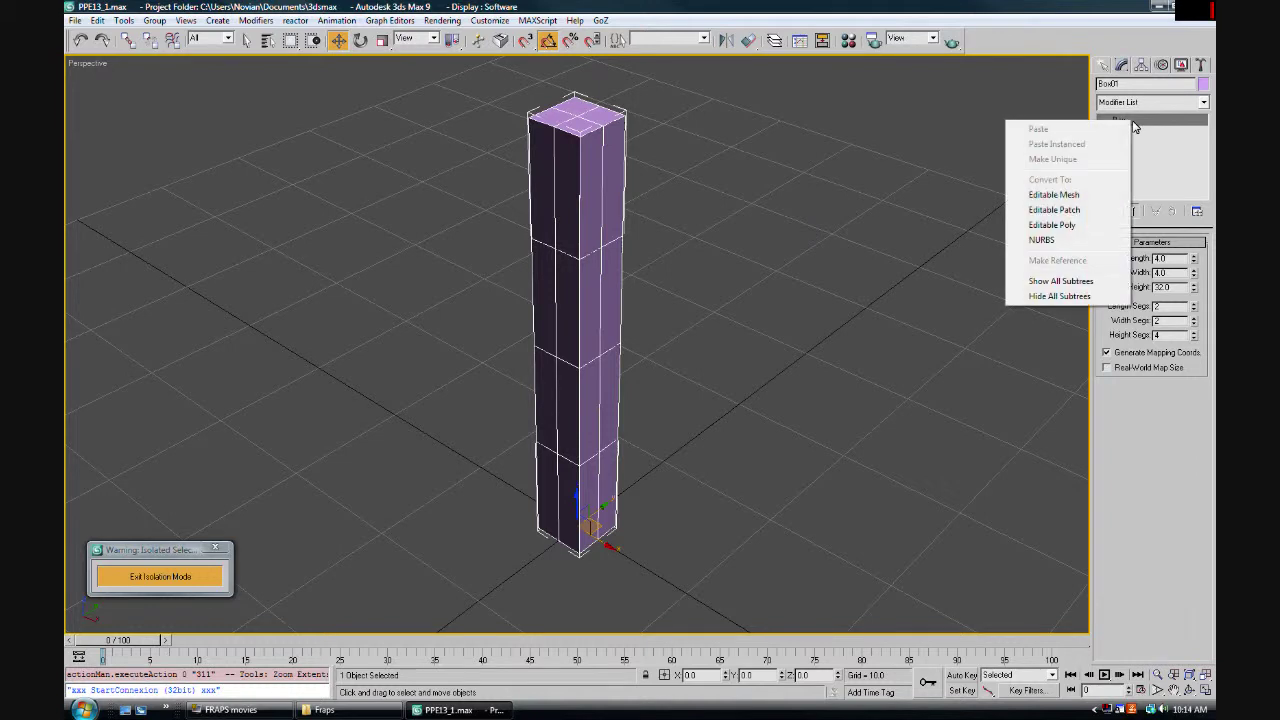
{"action": "left_click", "coordinate": [1074, 227]}
{"action": "left_click", "coordinate": [1166, 257]}
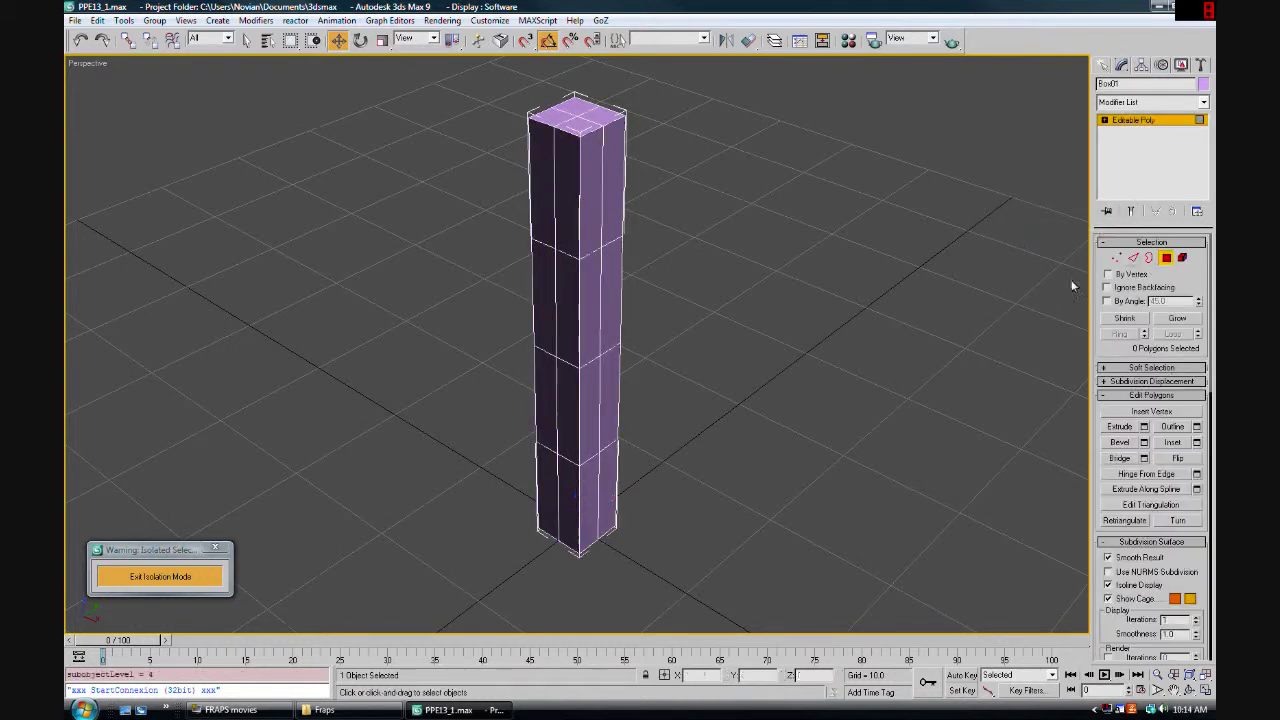
{"action": "middle_click_drag", "start_coordinate": [798, 341], "coordinate": [796, 320], "text": "alt"}
{"action": "left_click_drag", "start_coordinate": [745, 276], "coordinate": [440, 628]}
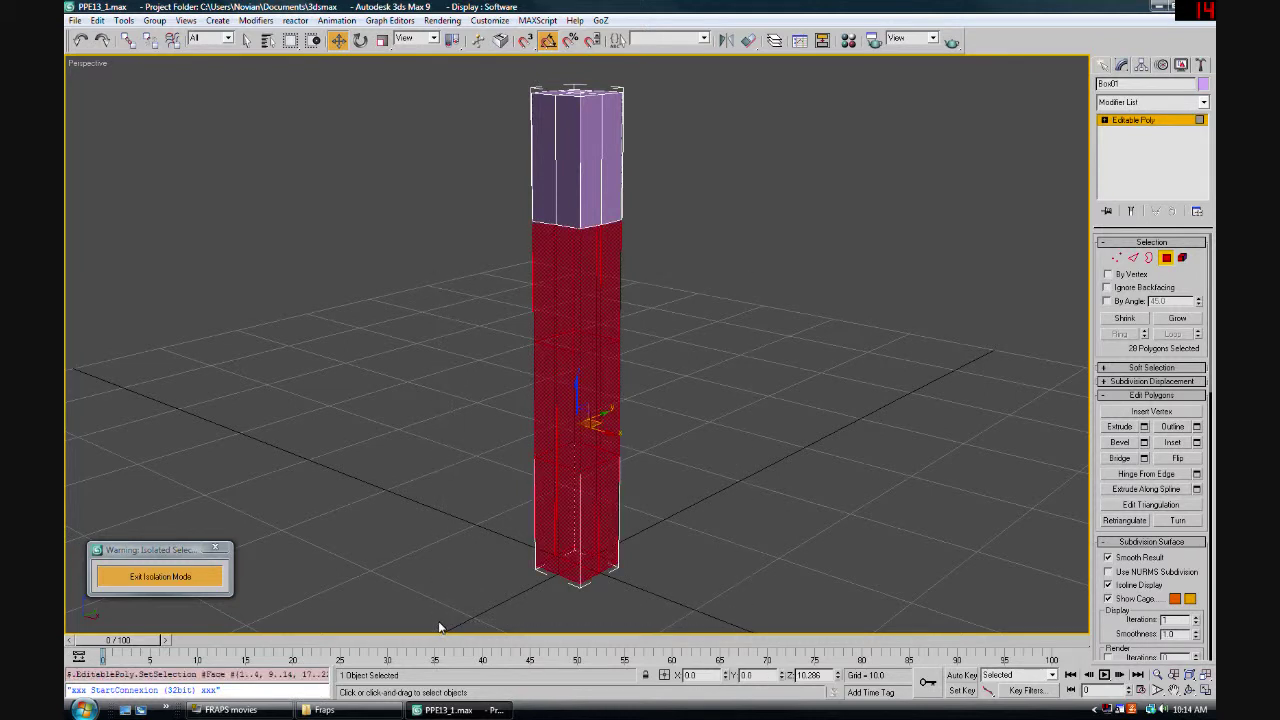
{"action": "key", "text": "Delete"}
{"action": "middle_click_drag", "start_coordinate": [645, 368], "coordinate": [651, 371], "text": "alt"}
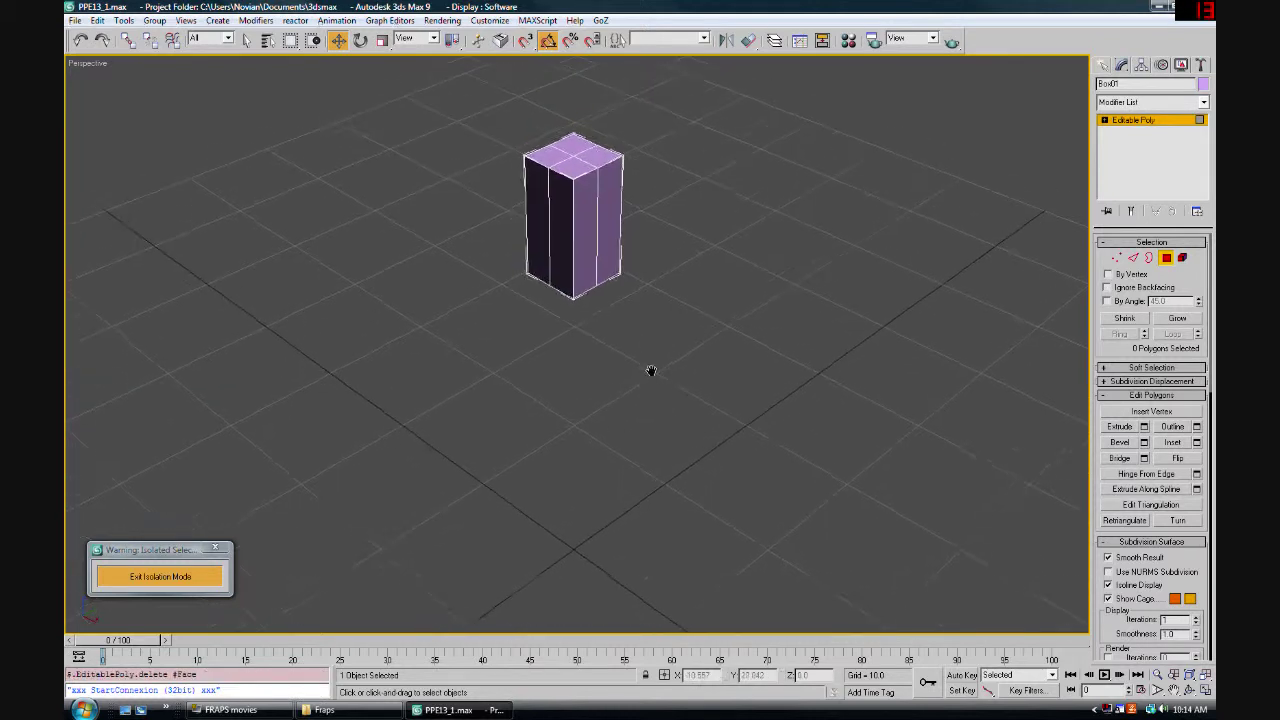
{"action": "scroll", "coordinate": [651, 369], "scroll_direction": "down", "scroll_amount": 3}
Test-move the remaining piece, undo back to the origin, and return to Polygon level
{"action": "left_click", "coordinate": [1134, 121]}
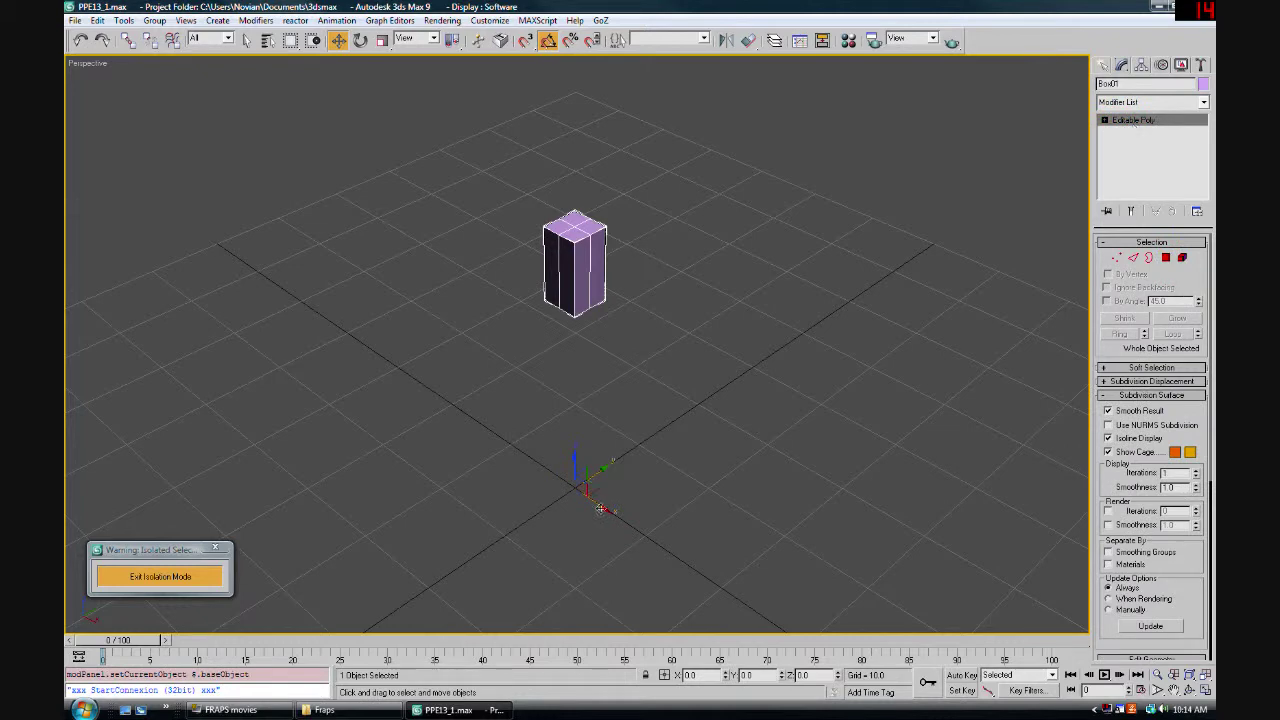
{"action": "middle_click_drag", "start_coordinate": [564, 484], "coordinate": [615, 488], "text": "alt"}
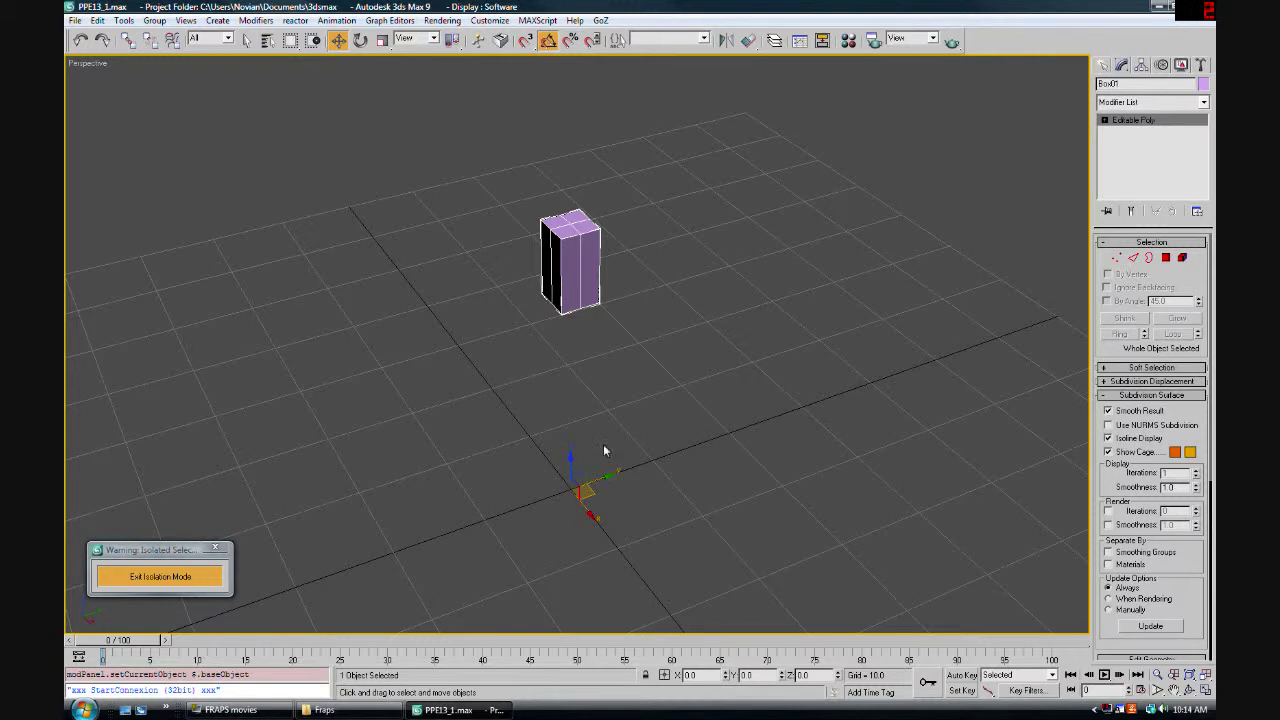
{"action": "left_click_drag", "start_coordinate": [576, 498], "coordinate": [560, 400]}
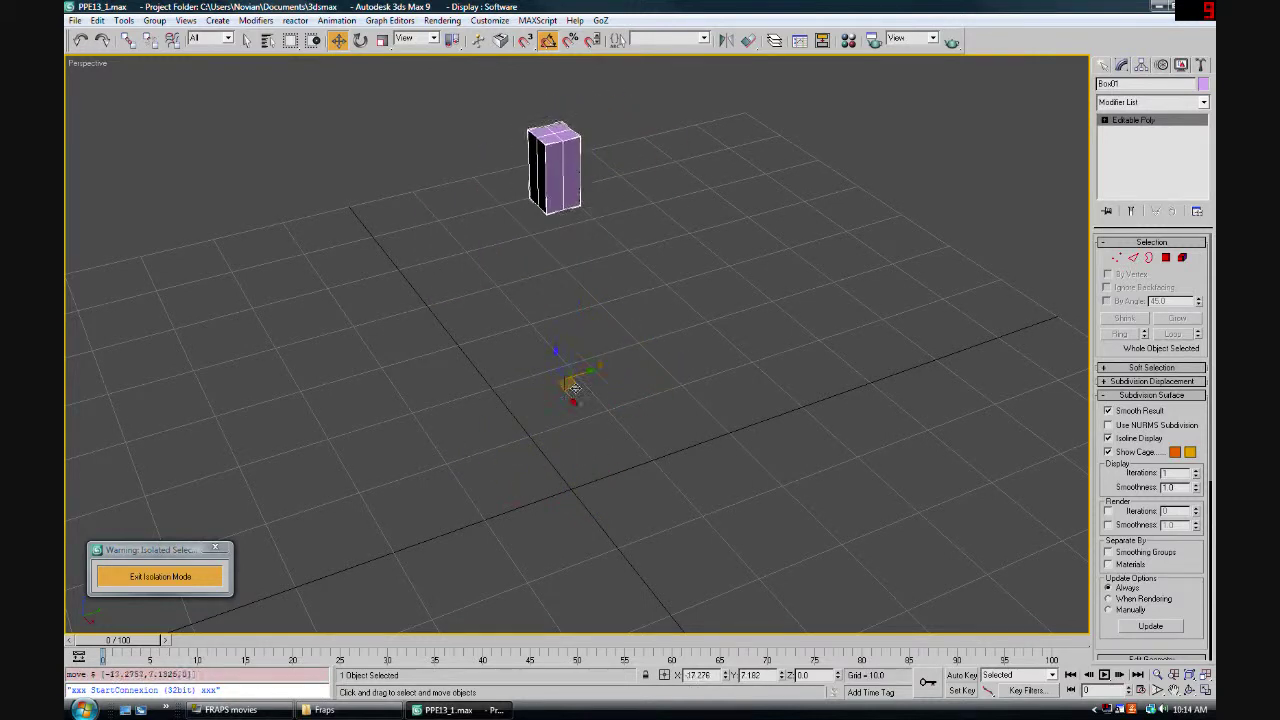
{"action": "key", "text": "ctrl+z"}
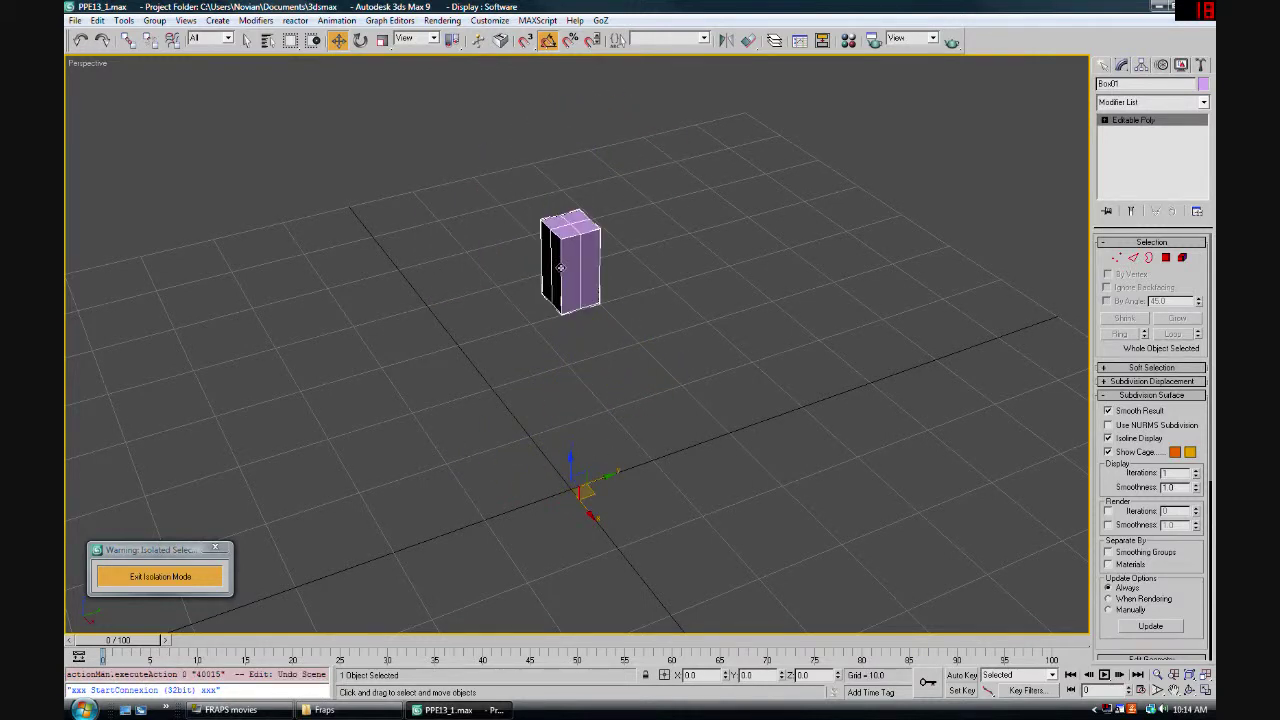
{"action": "key", "text": "4"}
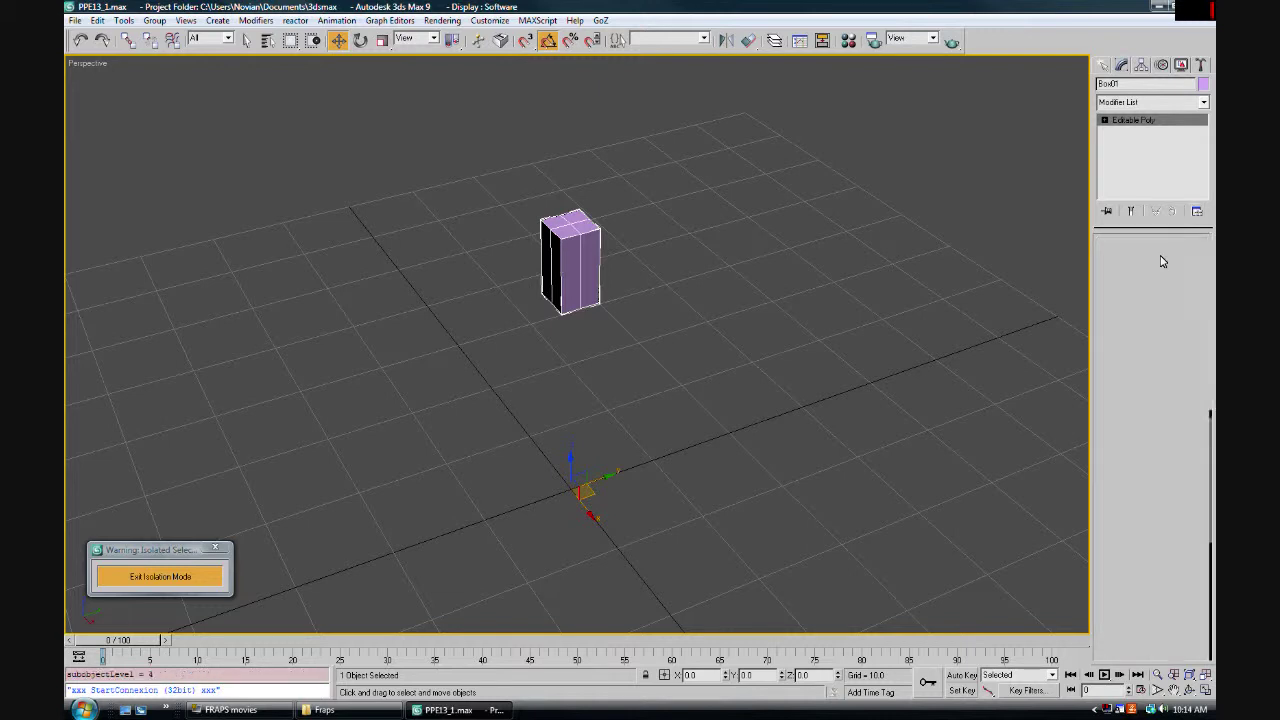
{"action": "middle_click_drag", "start_coordinate": [789, 320], "coordinate": [728, 349], "text": "alt"}
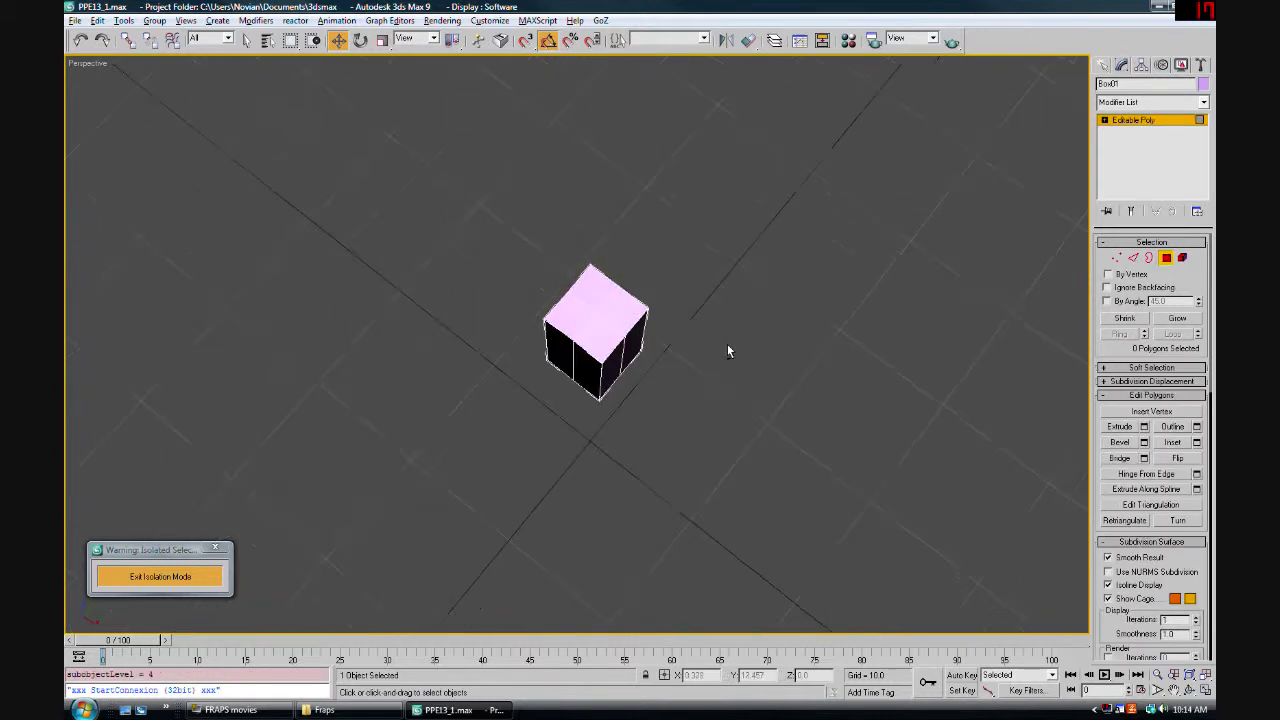
{"action": "key", "text": "t"}
{"action": "key", "text": "z"}
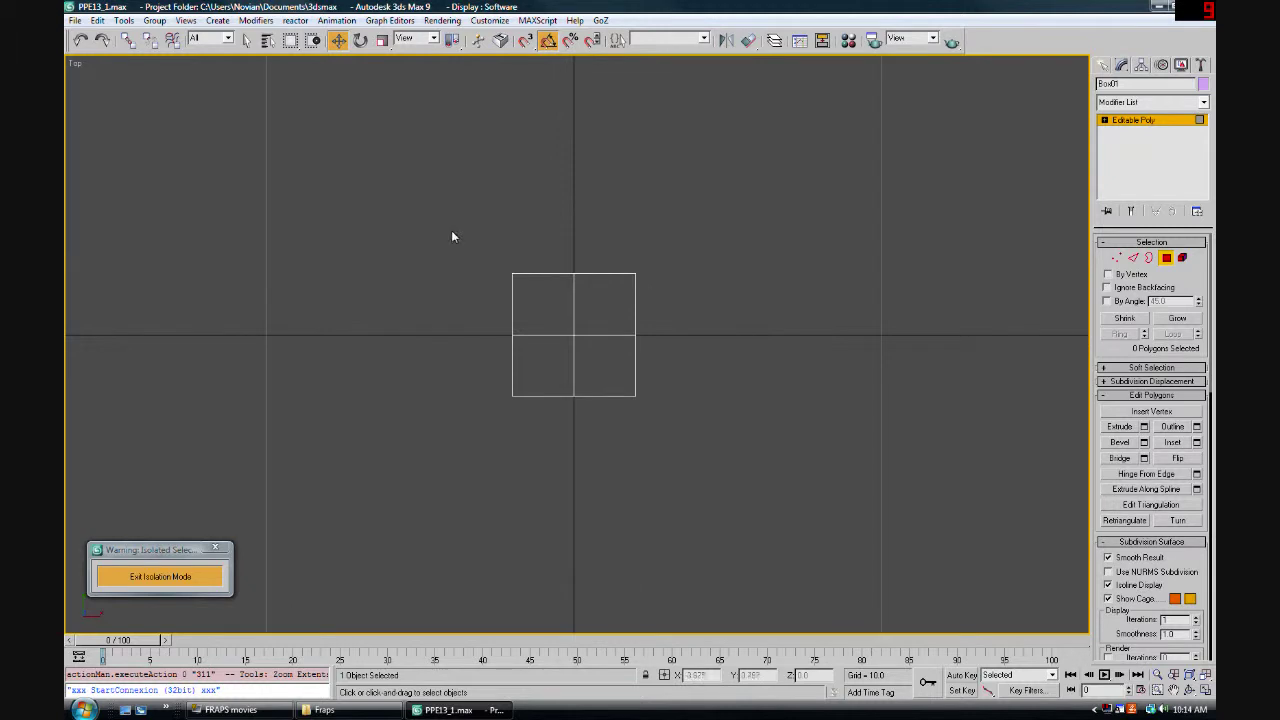
Delete the outer polygons and the top face, leaving an open corner shell
{"action": "left_click_drag", "start_coordinate": [458, 228], "coordinate": [539, 441]}
{"action": "left_click_drag", "start_coordinate": [705, 183], "coordinate": [479, 307], "text": "ctrl"}
{"action": "key", "text": "p"}
{"action": "key", "text": "z"}
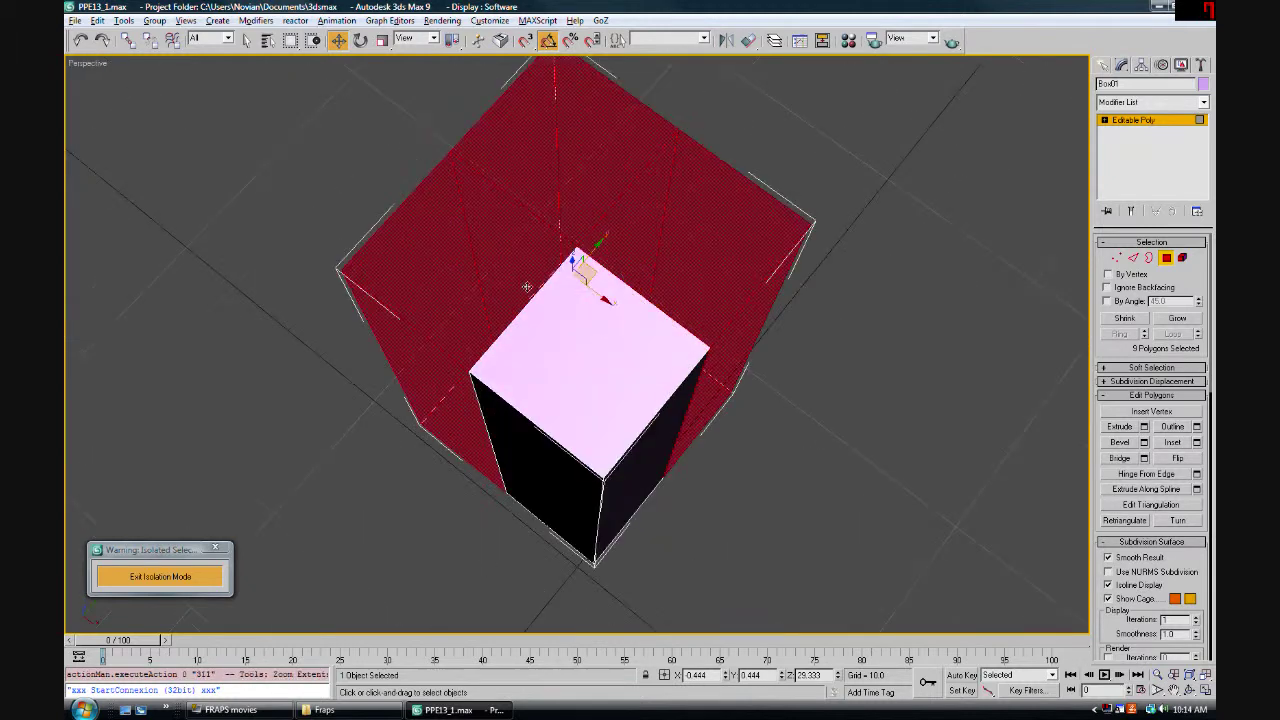
{"action": "middle_click_drag", "start_coordinate": [478, 313], "coordinate": [526, 264], "text": "alt"}
{"action": "scroll", "coordinate": [526, 264], "scroll_direction": "down", "scroll_amount": 3}
{"action": "key", "text": "Delete"}
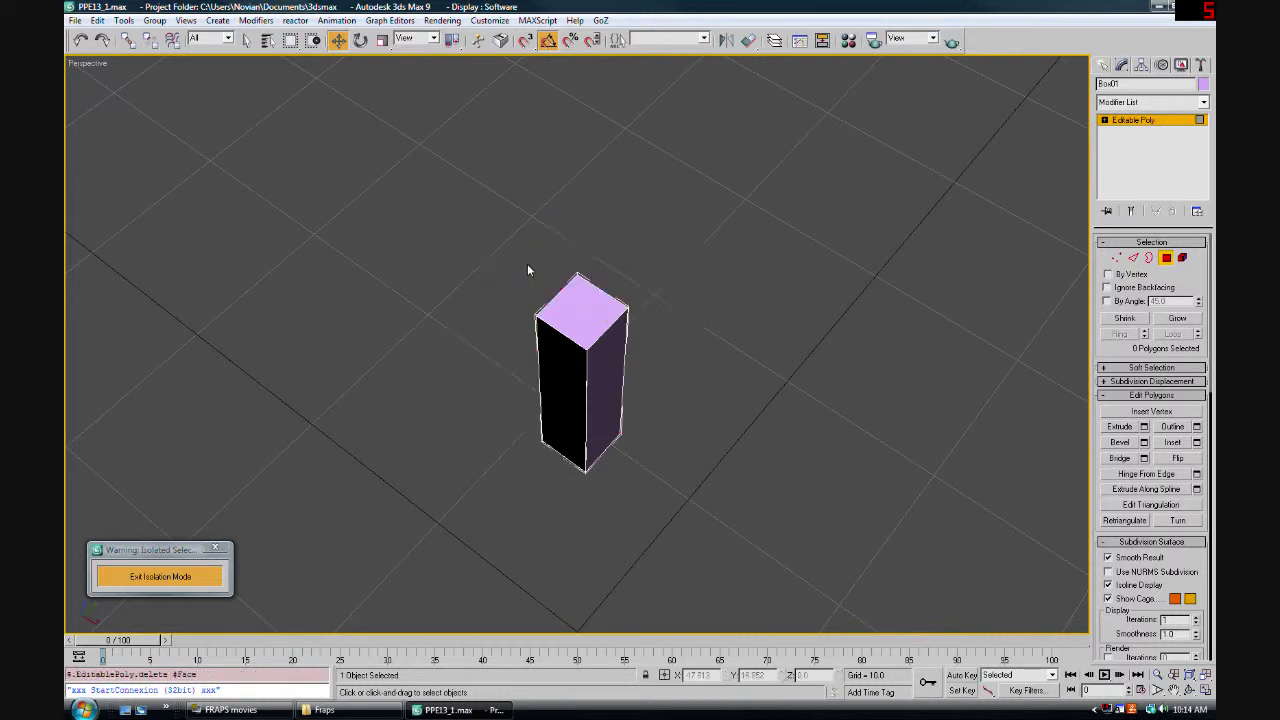
{"action": "left_click", "coordinate": [578, 301]}
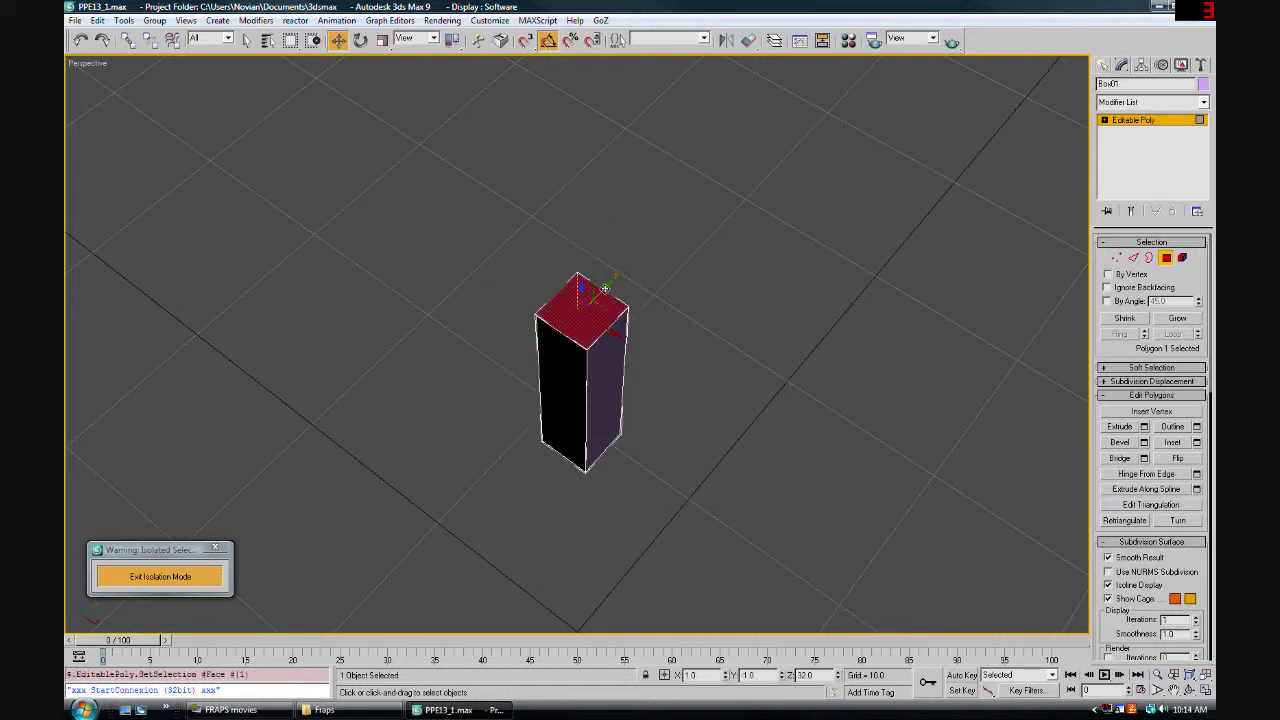
{"action": "key", "text": "Delete"}
{"action": "middle_click_drag", "start_coordinate": [629, 360], "coordinate": [611, 314], "text": "alt"}
{"action": "scroll", "coordinate": [610, 328], "scroll_direction": "up", "scroll_amount": 4}
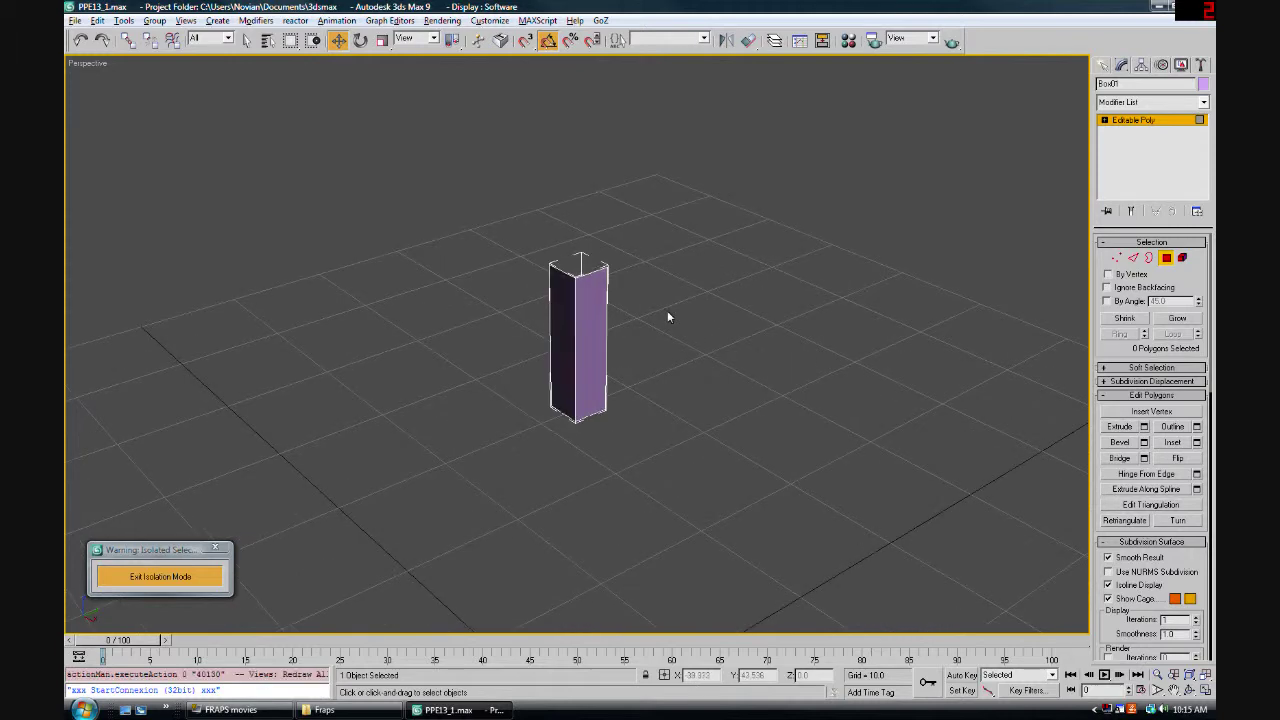
Chamfer the leg piece's vertical corner edges by about 0.15
{"action": "middle_click_drag", "start_coordinate": [669, 314], "coordinate": [682, 312], "text": "alt"}
{"action": "scroll", "coordinate": [682, 312], "scroll_direction": "up", "scroll_amount": 3}
{"action": "middle_click_drag", "start_coordinate": [633, 353], "coordinate": [631, 254], "text": "alt"}
{"action": "scroll", "coordinate": [631, 254], "scroll_direction": "up", "scroll_amount": 3}
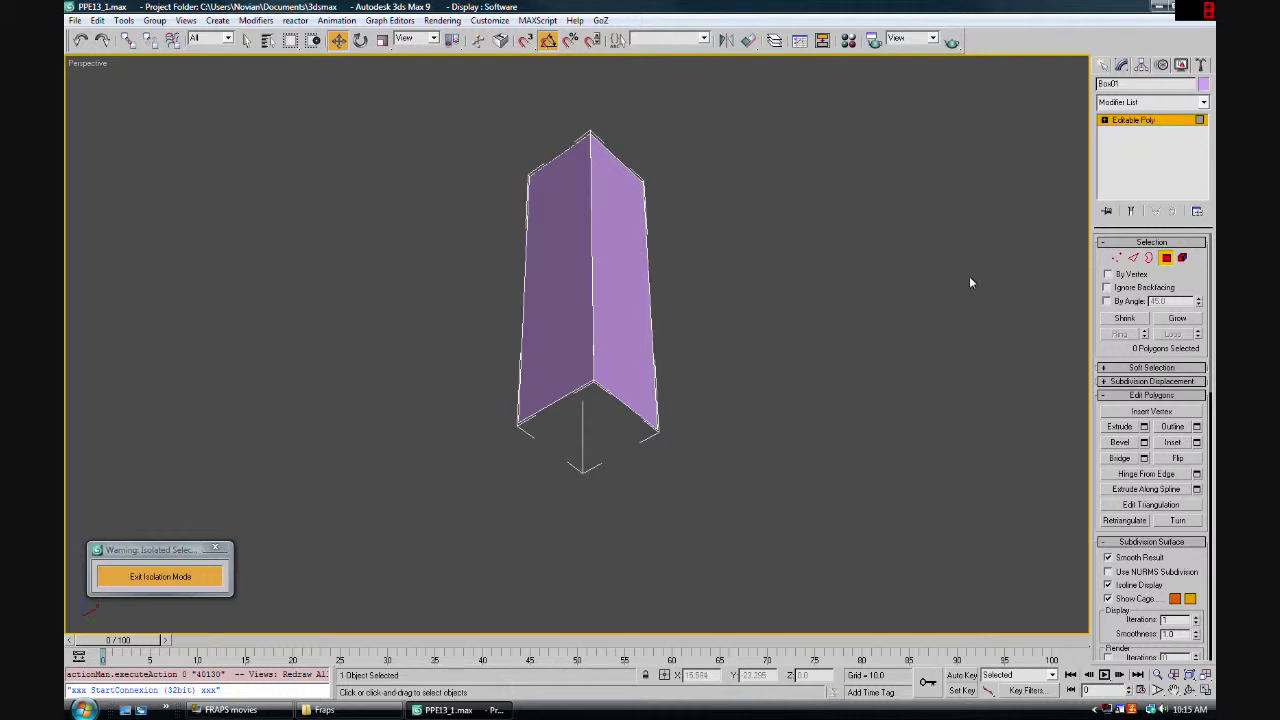
{"action": "key", "text": "2"}
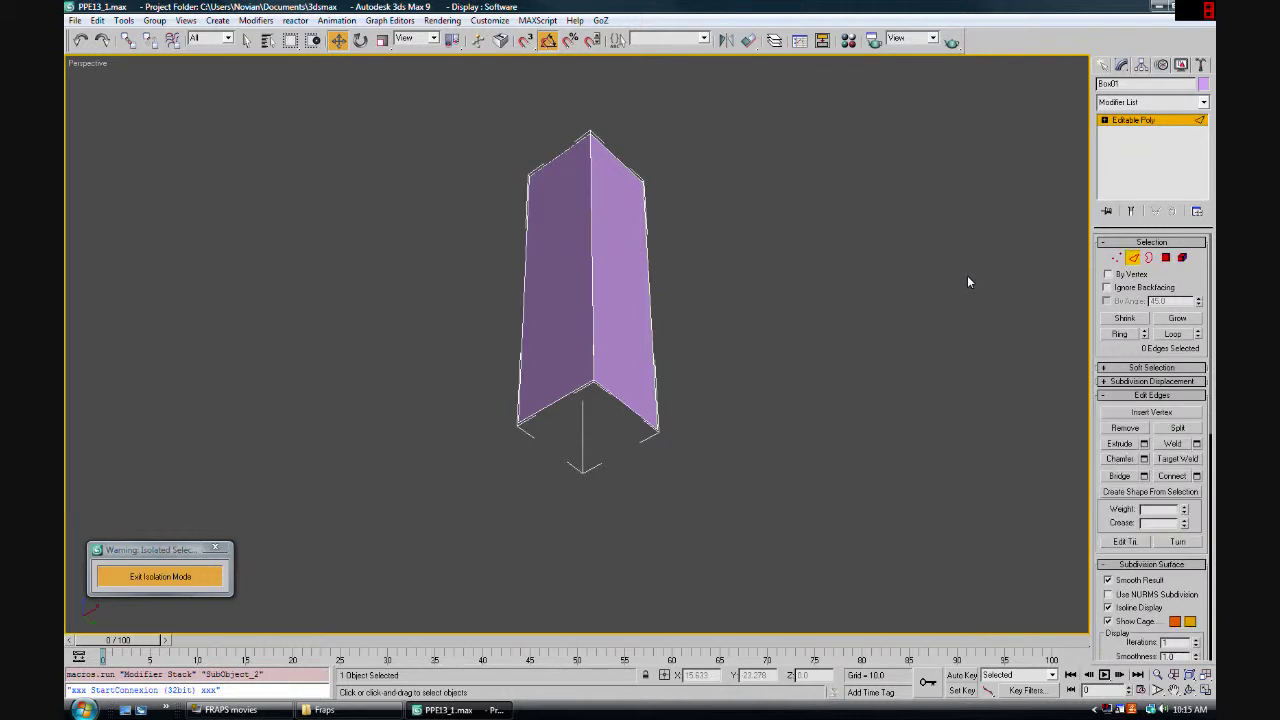
{"action": "left_click", "coordinate": [589, 262]}
{"action": "middle_click_drag", "start_coordinate": [806, 349], "coordinate": [775, 352], "text": "alt"}
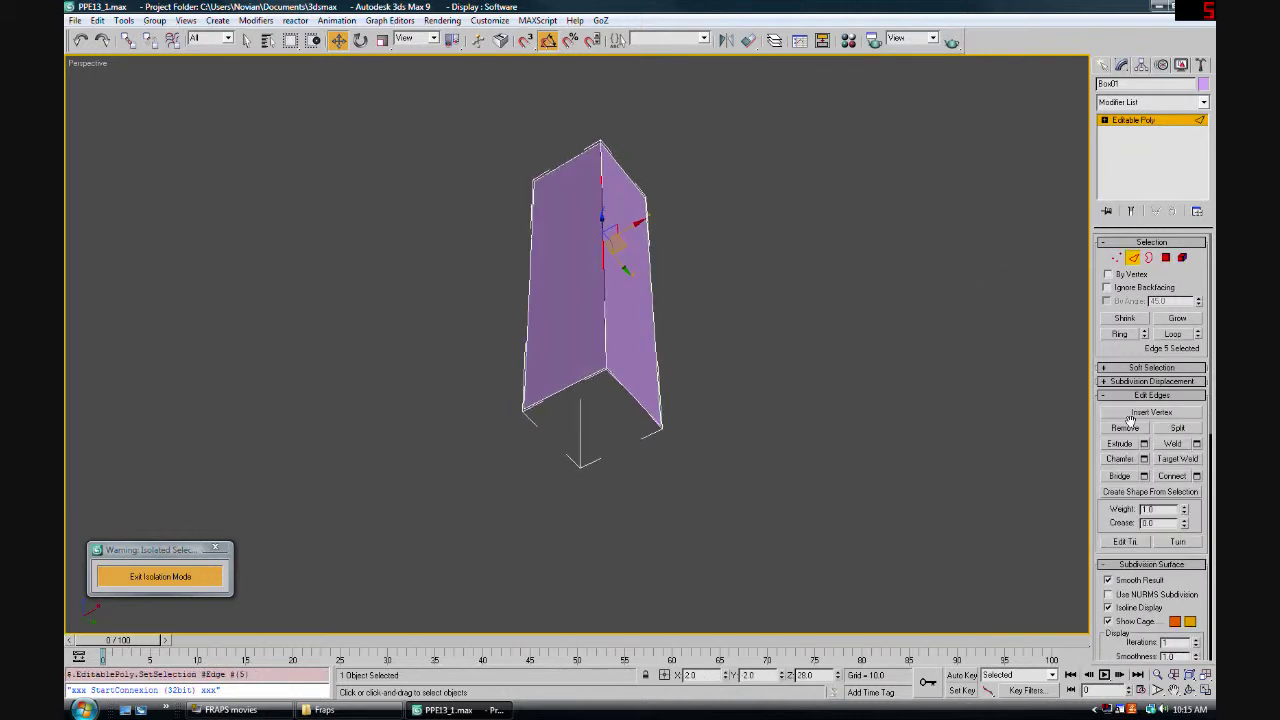
{"action": "left_click", "coordinate": [1144, 459]}
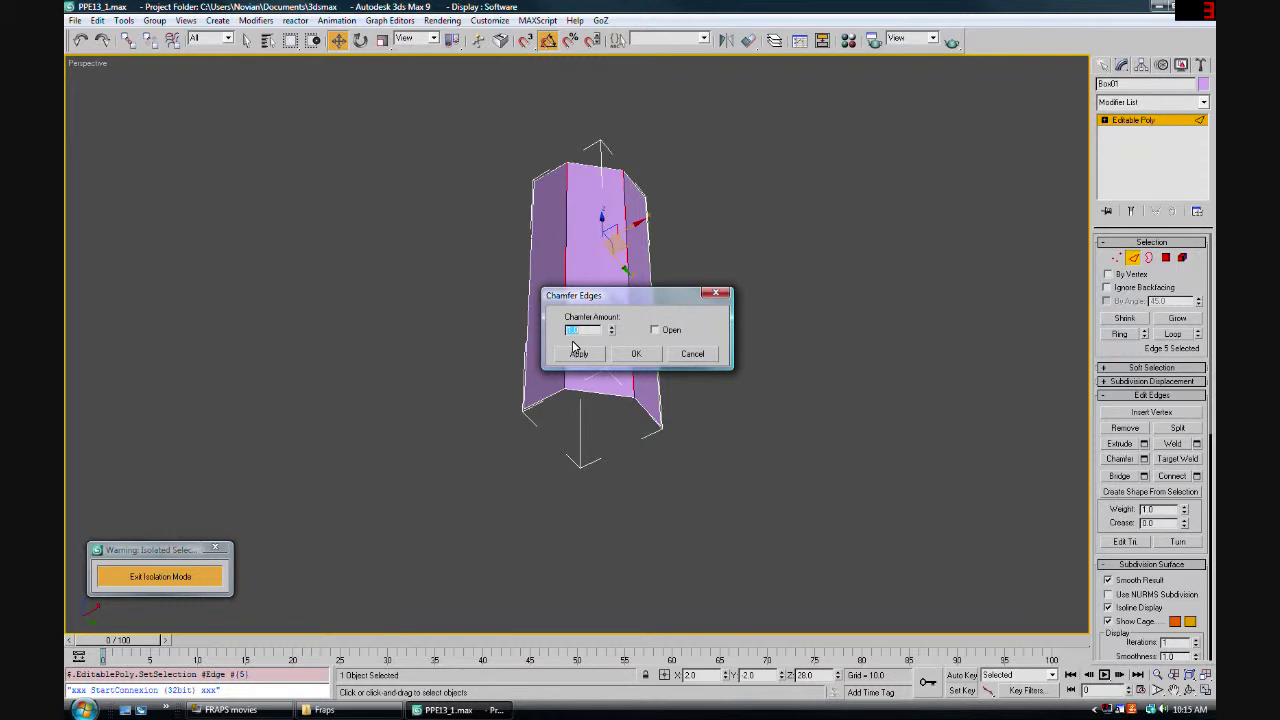
{"action": "type", "text": ".35"}
{"action": "left_click", "coordinate": [579, 355]}
{"action": "left_click_drag", "start_coordinate": [634, 294], "coordinate": [751, 271]}
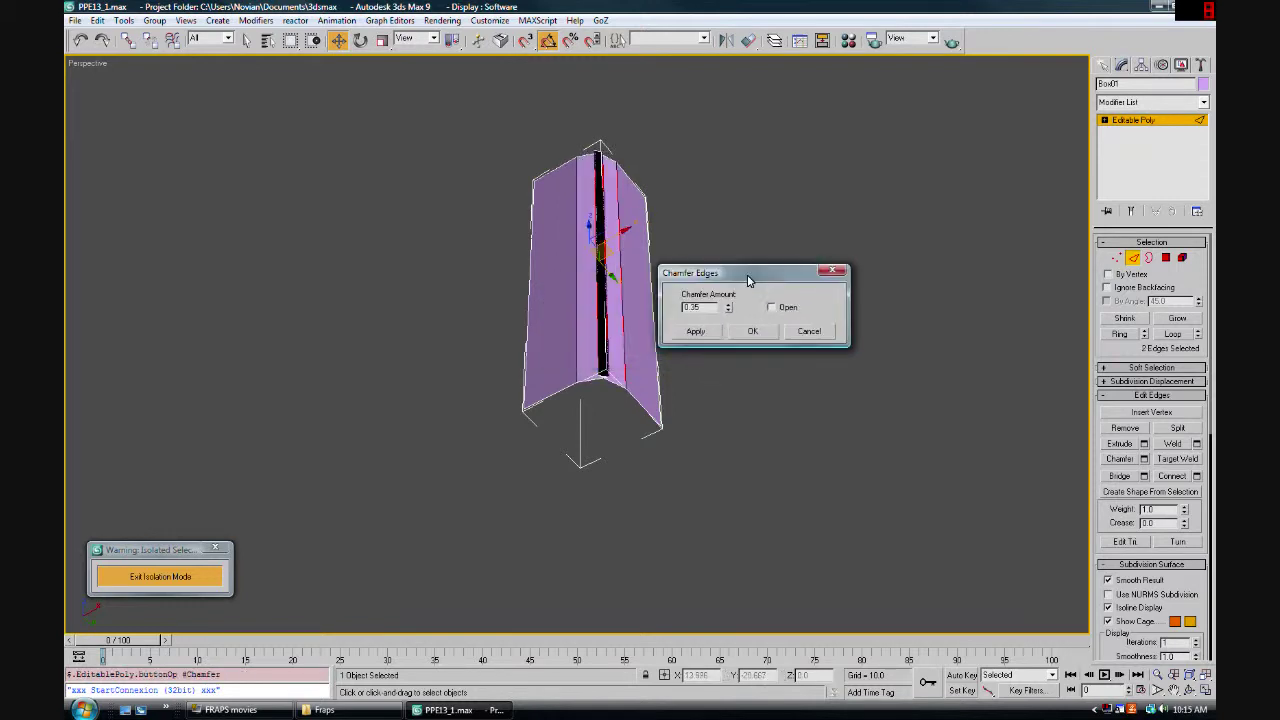
{"action": "left_click_drag", "start_coordinate": [729, 313], "coordinate": [729, 326]}
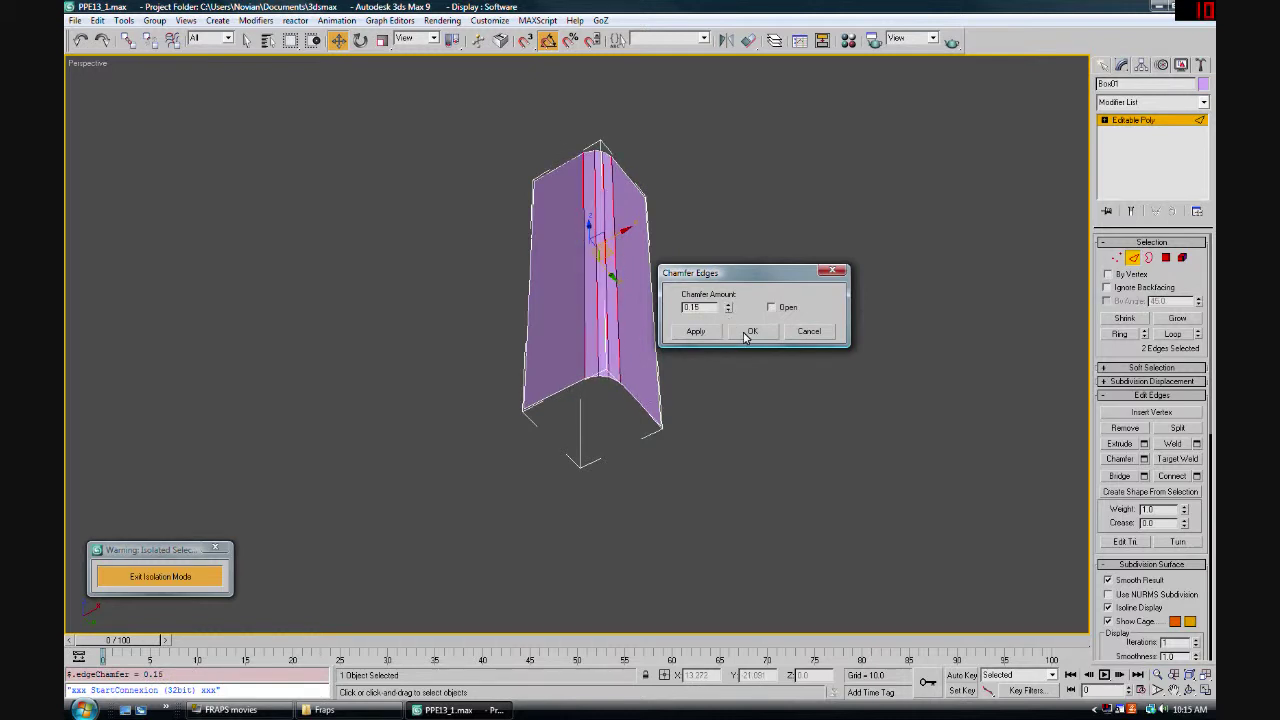
{"action": "left_click", "coordinate": [749, 332]}
{"action": "middle_click_drag", "start_coordinate": [752, 403], "coordinate": [734, 365], "text": "alt"}
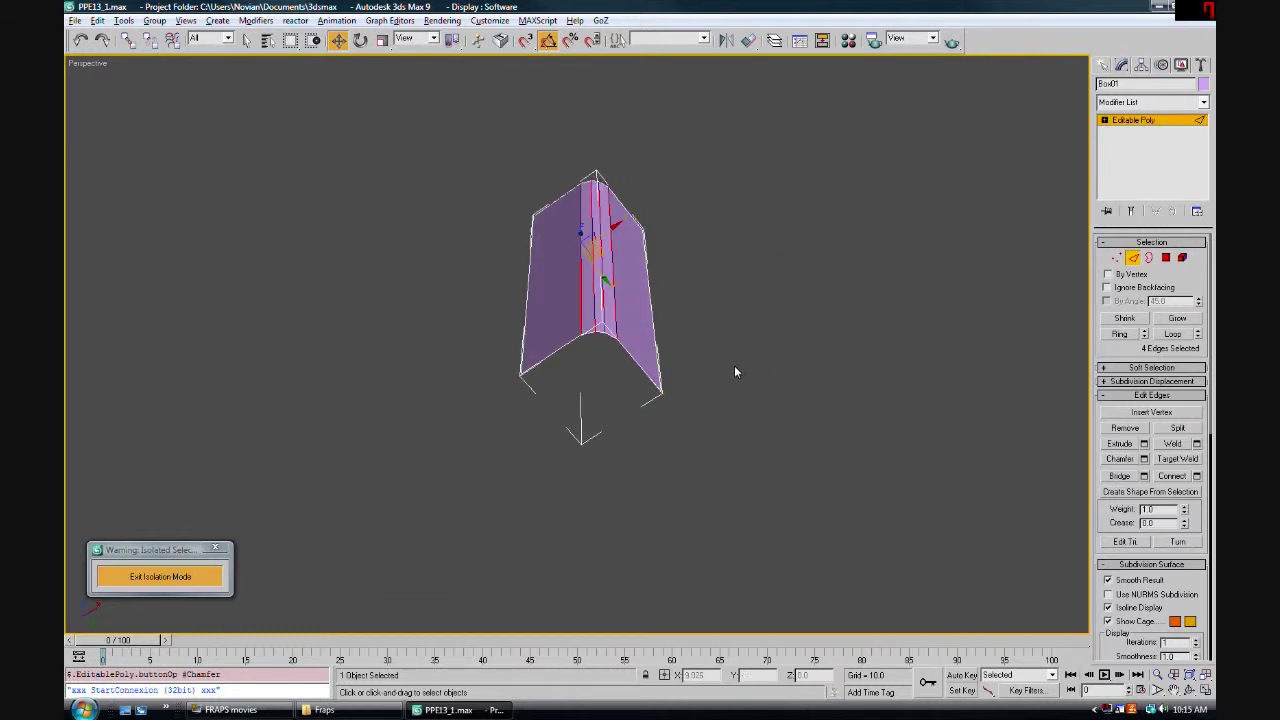
{"action": "scroll", "coordinate": [734, 366], "scroll_direction": "up", "scroll_amount": 5}
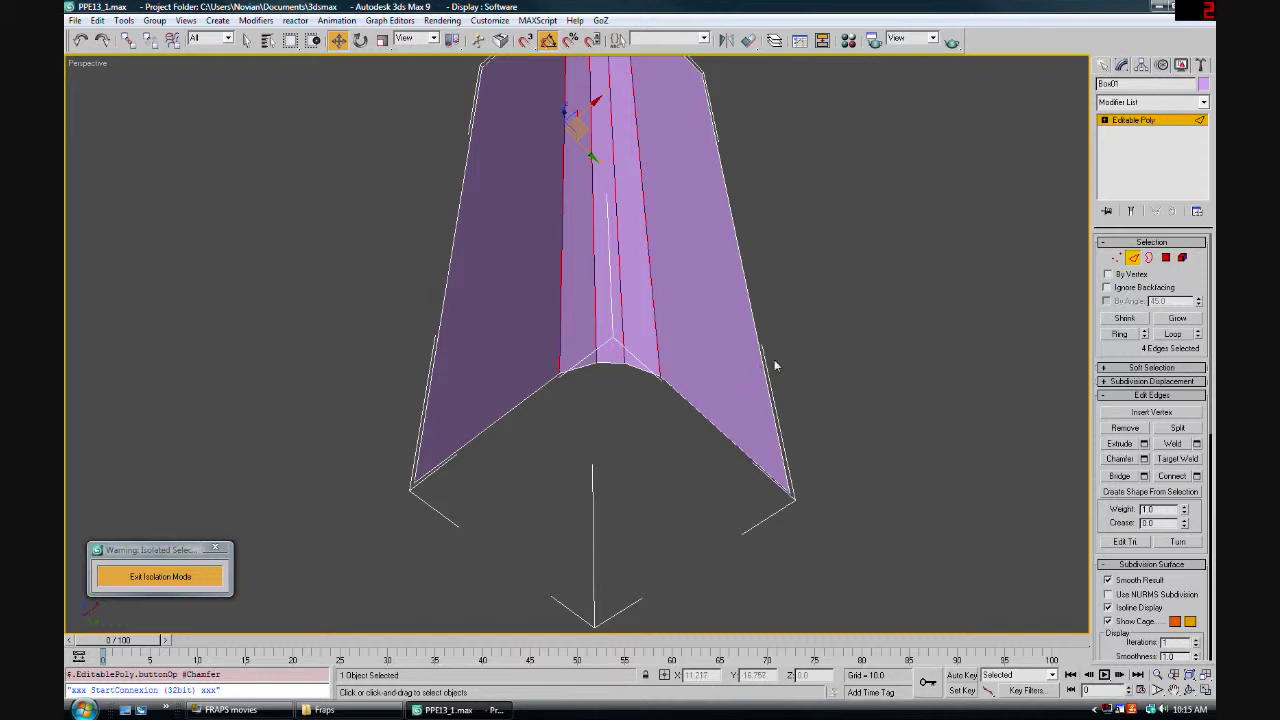
Connect the vertical edges with 2 segments to add two horizontal edge loops
{"action": "left_click", "coordinate": [919, 310]}
{"action": "scroll", "coordinate": [740, 372], "scroll_direction": "down", "scroll_amount": 10}
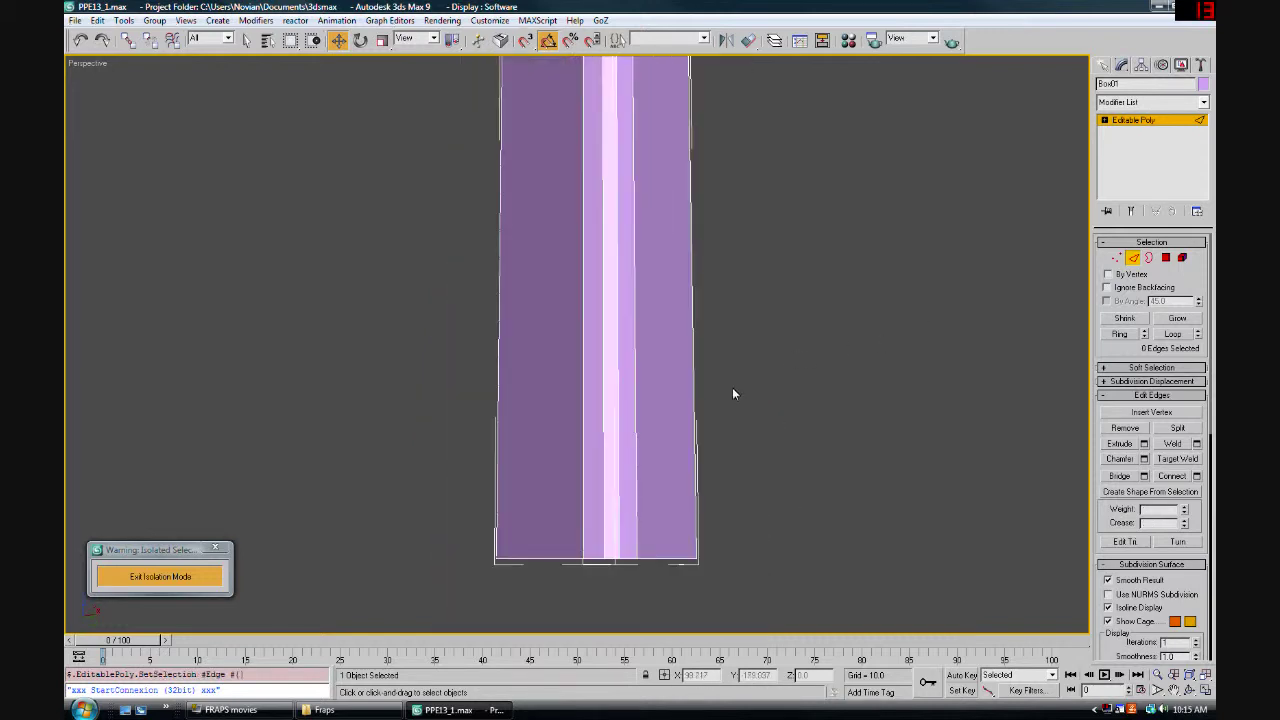
{"action": "middle_click_drag", "start_coordinate": [736, 387], "coordinate": [737, 317], "text": "alt"}
{"action": "left_click_drag", "start_coordinate": [751, 279], "coordinate": [438, 318]}
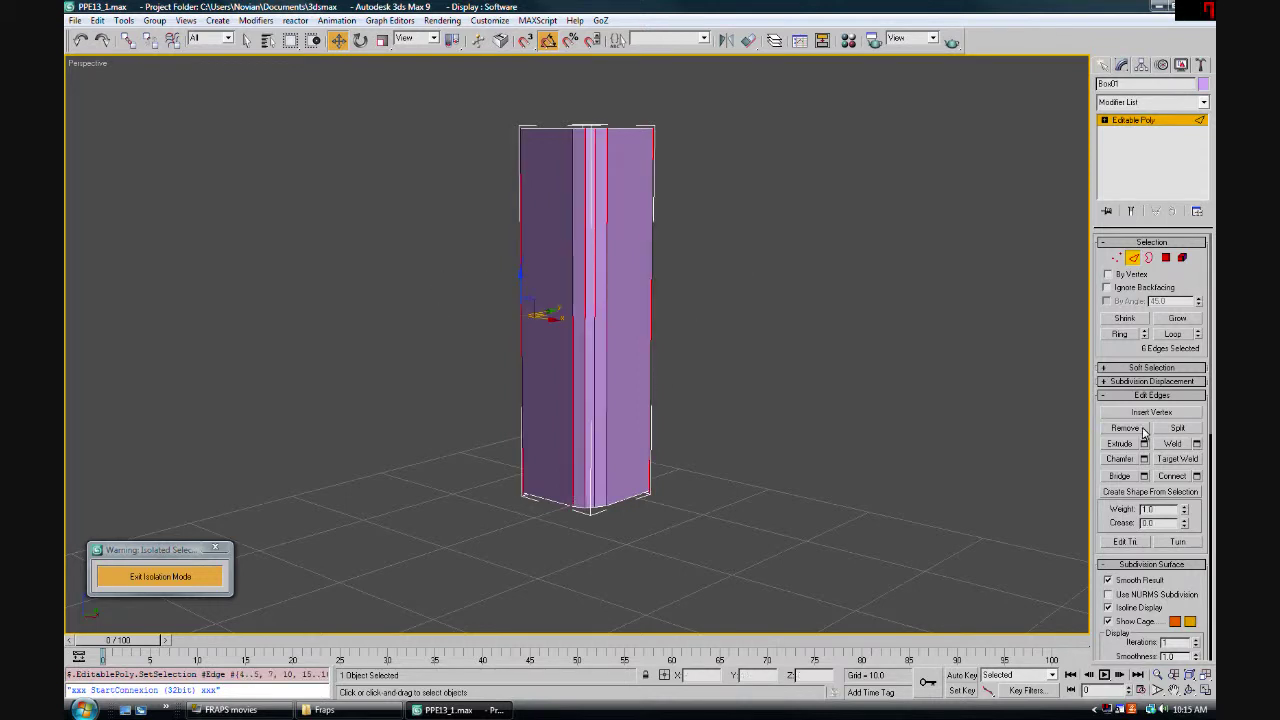
{"action": "left_click", "coordinate": [1196, 476]}
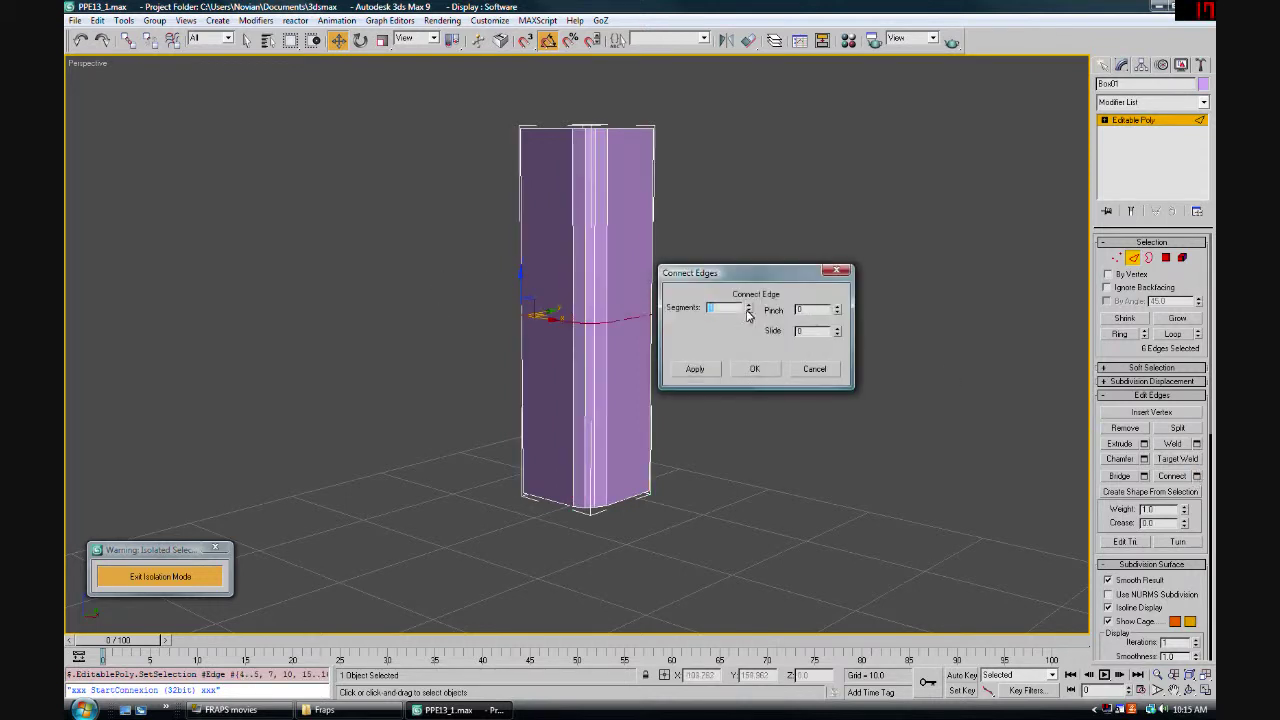
{"action": "left_click", "coordinate": [748, 306]}
{"action": "left_click", "coordinate": [752, 369]}
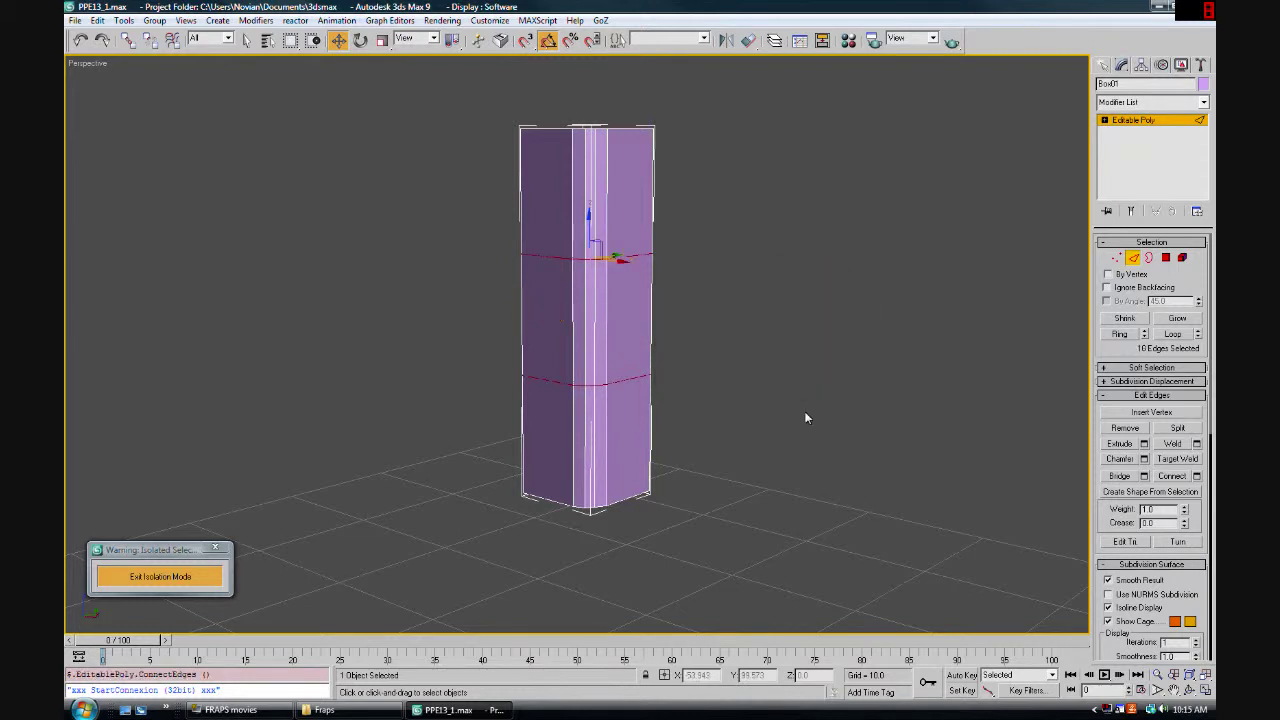
{"action": "left_click", "coordinate": [810, 424]}
Bevel the middle band's five polygons with Height -0.5 and Outline Amount 1
{"action": "left_click", "coordinate": [1165, 258]}
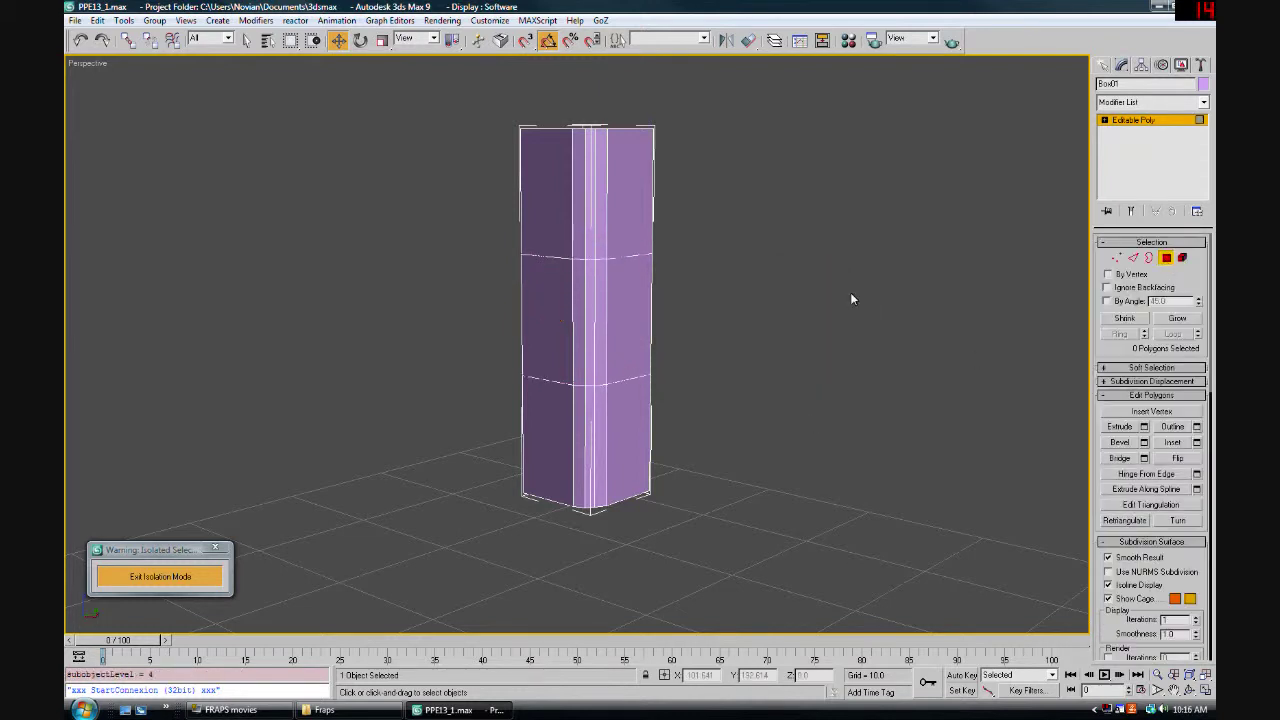
{"action": "left_click_drag", "start_coordinate": [551, 327], "coordinate": [471, 317]}
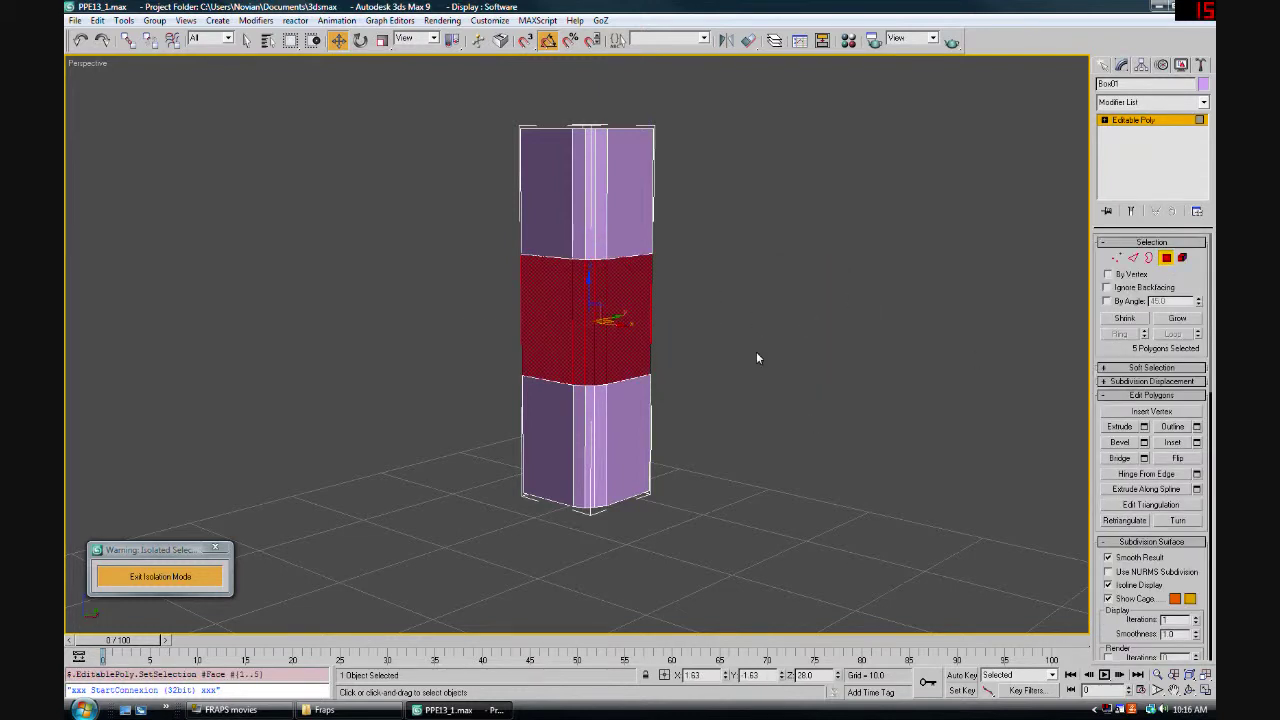
{"action": "left_click", "coordinate": [1143, 442]}
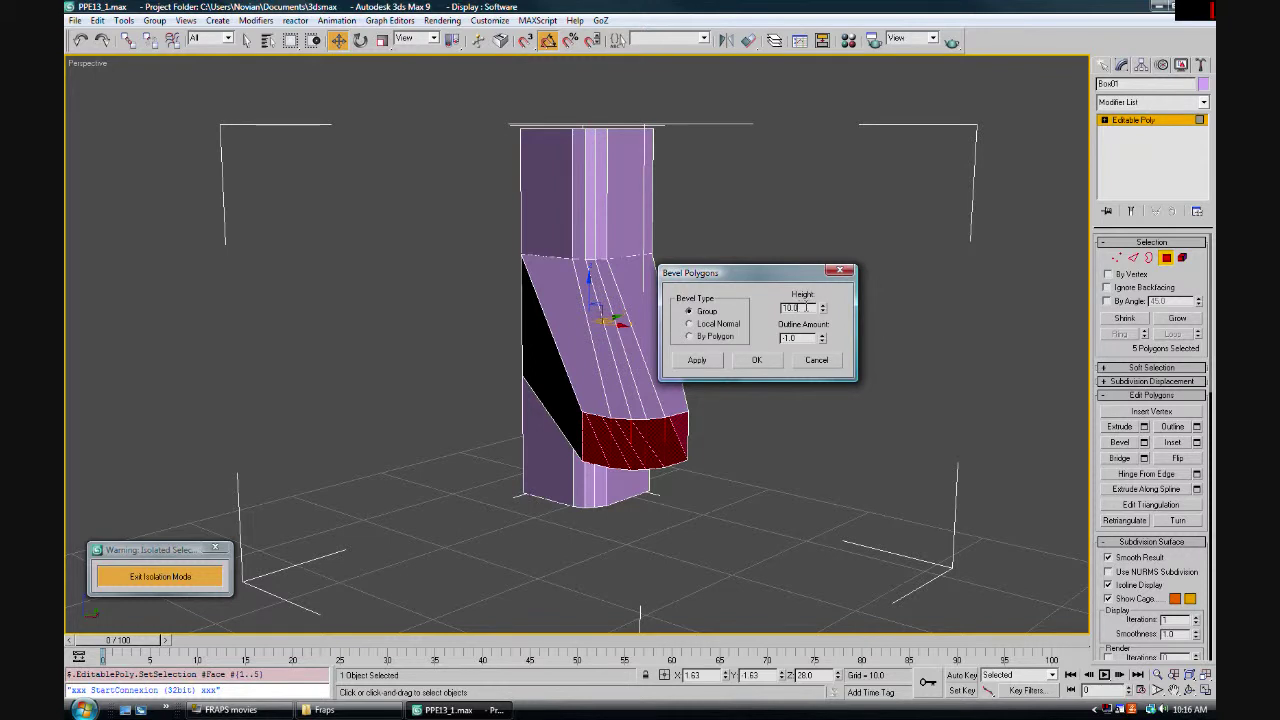
{"action": "left_click_drag", "start_coordinate": [805, 307], "coordinate": [753, 310]}
{"action": "type", "text": "-0.5"}
{"action": "key", "text": "Tab"}
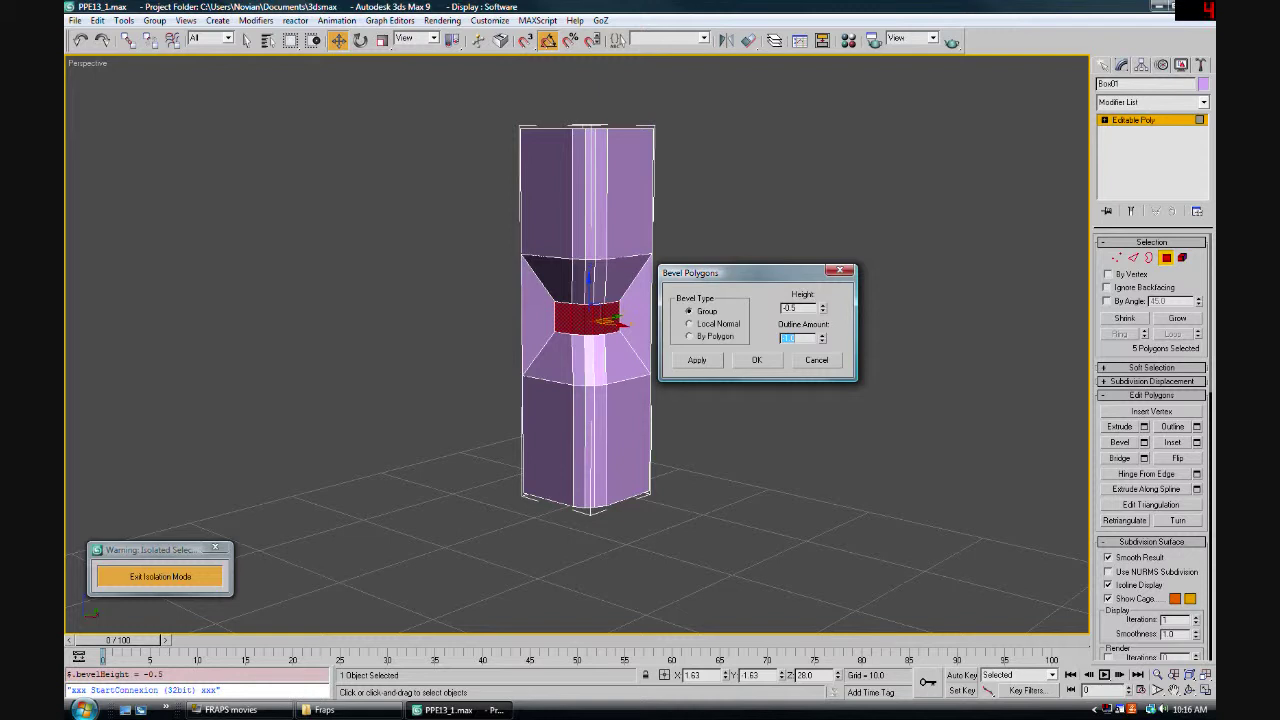
{"action": "type", "text": "1.37"}
{"action": "left_click", "coordinate": [756, 361]}
{"action": "mouse_move", "coordinate": [744, 377]}
{"action": "middle_mouse_down", "text": "alt"}
{"action": "mouse_move", "coordinate": [643, 374]}
{"action": "mouse_move", "coordinate": [731, 384]}
{"action": "mouse_move", "coordinate": [737, 400]}
{"action": "middle_mouse_up", "text": "alt"}
{"action": "scroll", "coordinate": [725, 378], "scroll_direction": "up", "scroll_amount": 3}
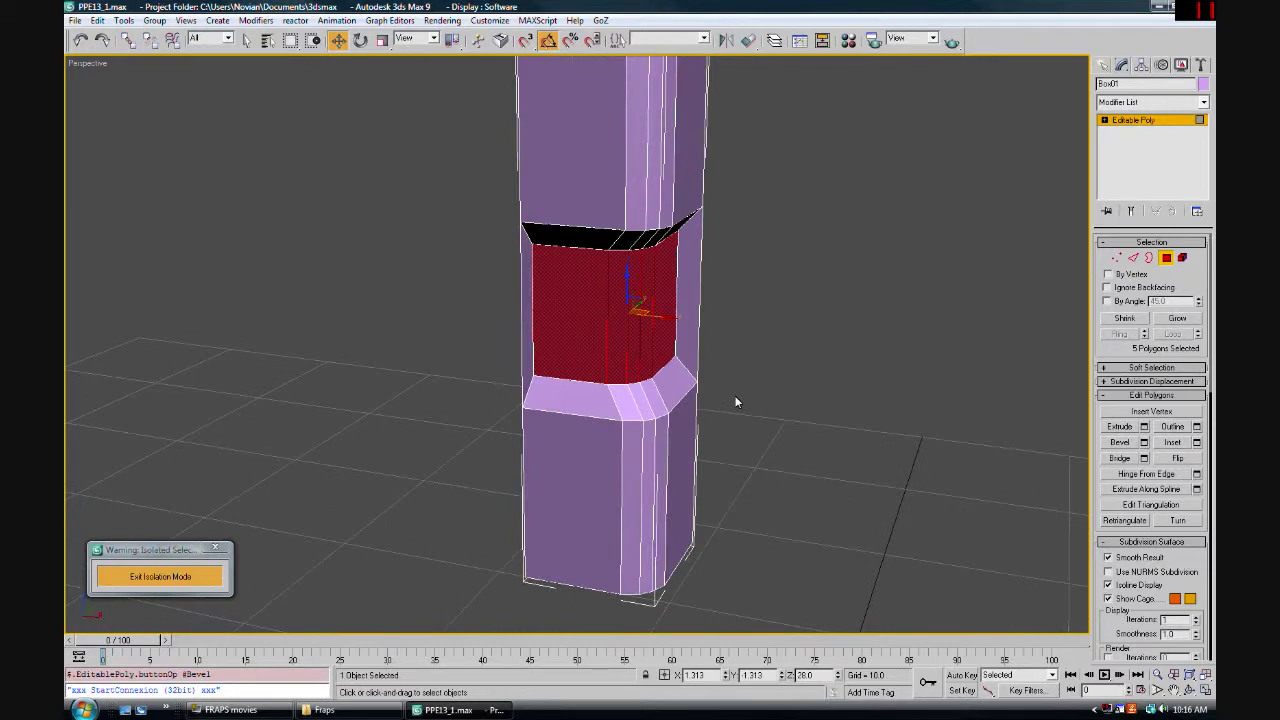
{"action": "middle_click_drag", "start_coordinate": [688, 346], "coordinate": [663, 343], "text": "alt"}
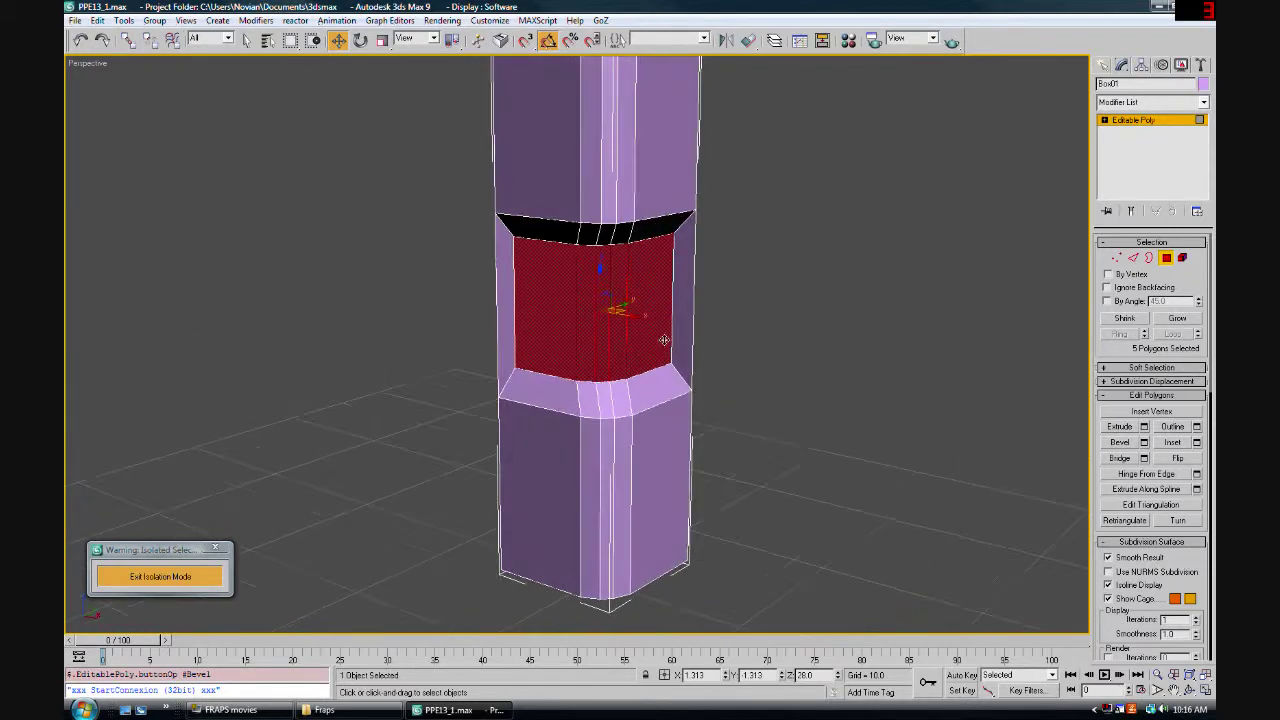
Delete the recessed middle section's left and right side faces, then exit polygon editing
{"action": "left_click", "coordinate": [698, 315]}
{"action": "left_click", "coordinate": [688, 305]}
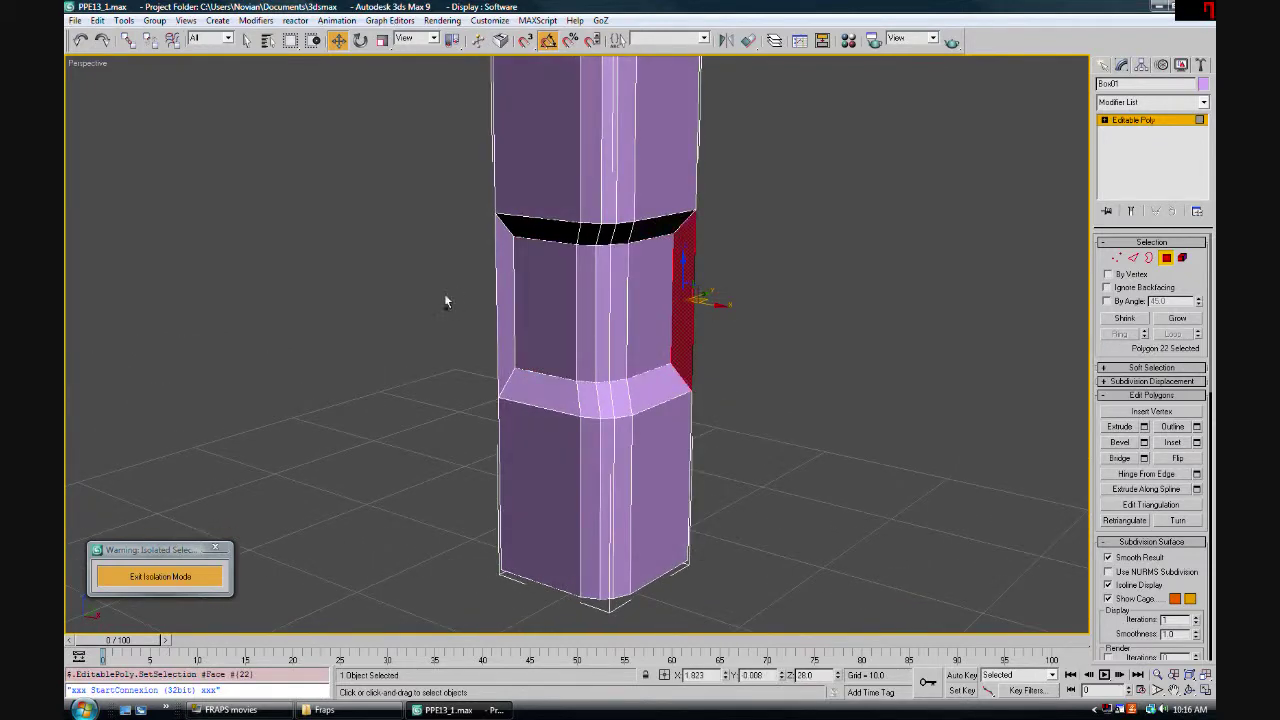
{"action": "left_click", "coordinate": [503, 316], "text": "ctrl"}
{"action": "key", "text": "Delete"}
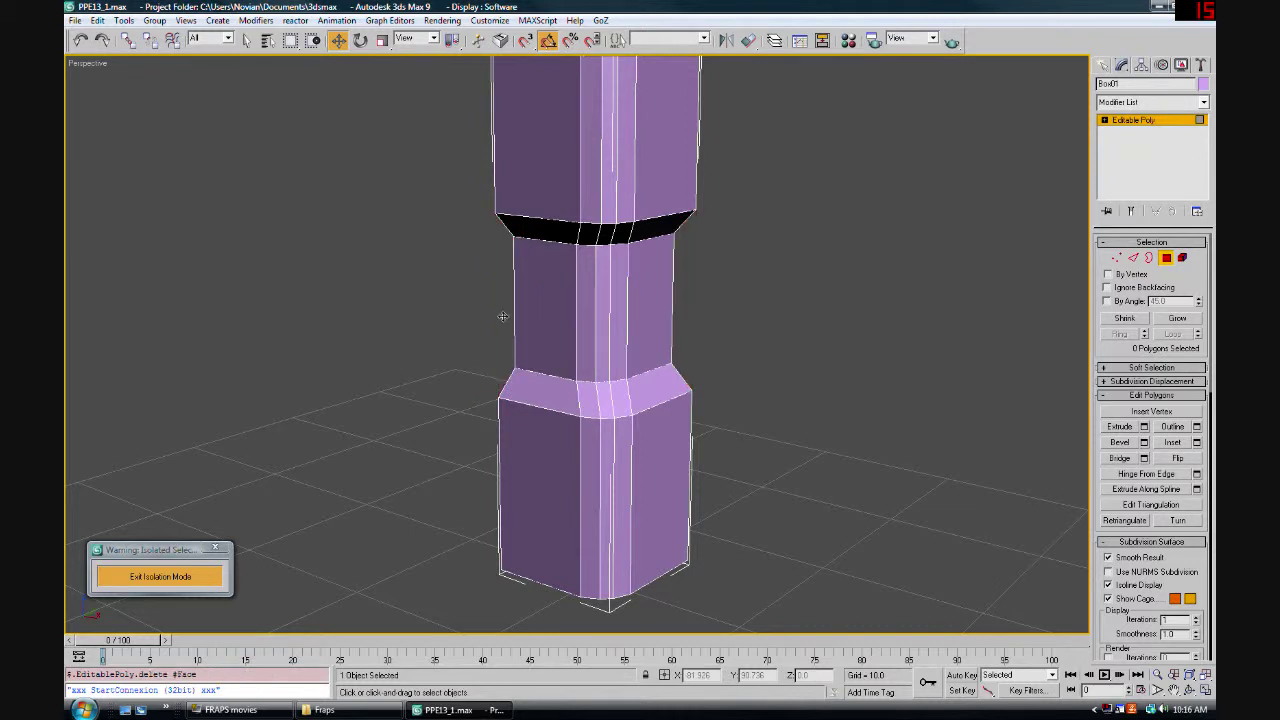
{"action": "left_click", "coordinate": [737, 283]}
{"action": "middle_click_drag", "start_coordinate": [737, 283], "coordinate": [643, 286], "text": "alt"}
{"action": "scroll", "coordinate": [670, 364], "scroll_direction": "down", "scroll_amount": 5}
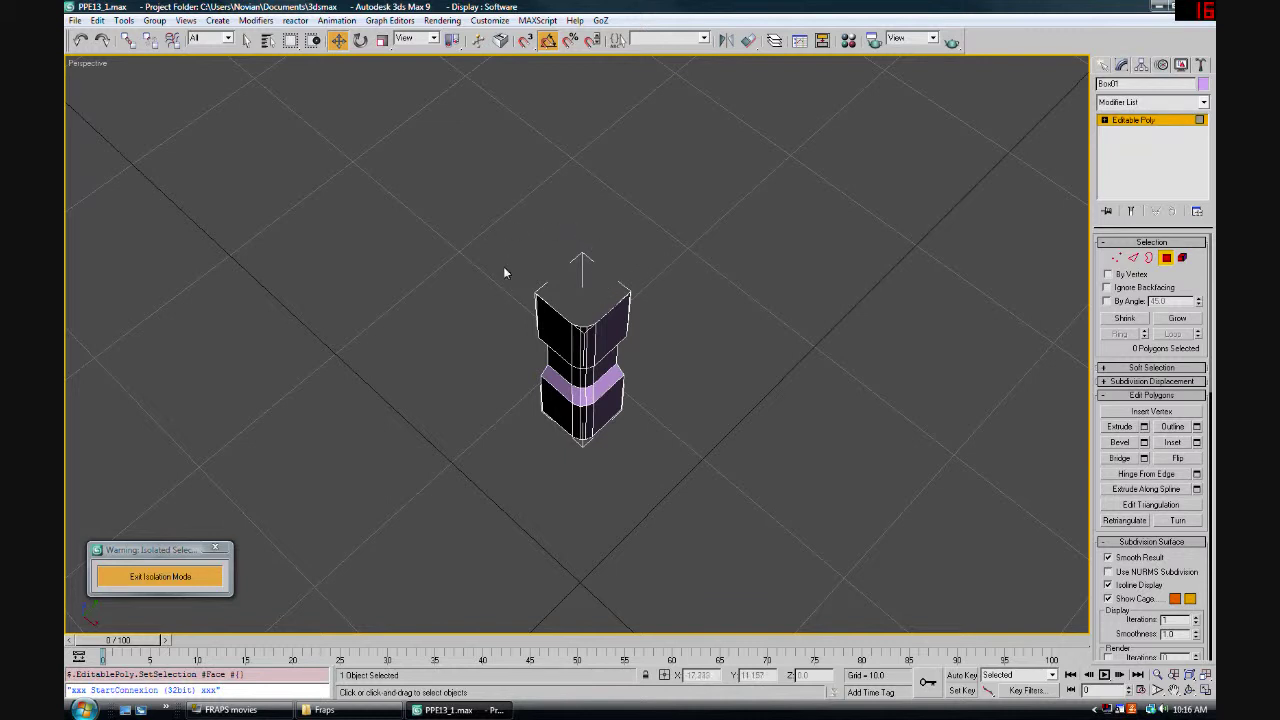
{"action": "middle_click_drag", "start_coordinate": [567, 322], "coordinate": [666, 306], "text": "alt"}
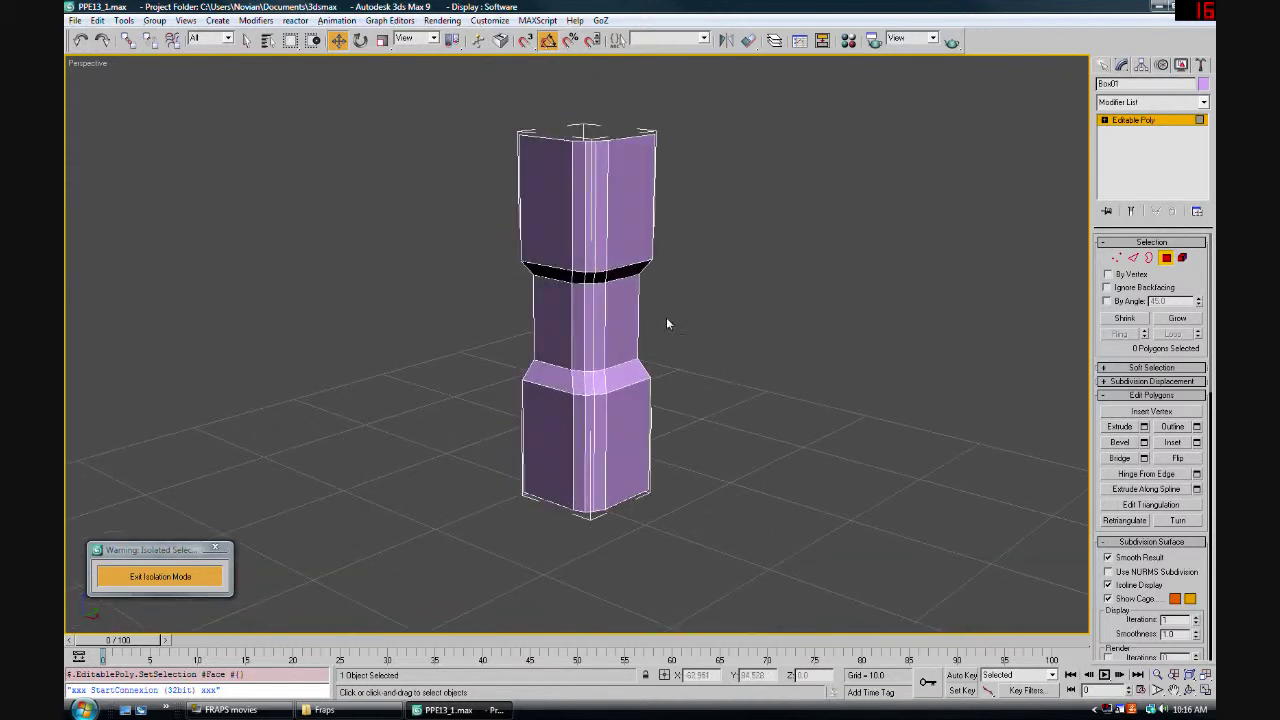
{"action": "middle_click_drag", "start_coordinate": [666, 321], "coordinate": [660, 490], "text": "alt"}
{"action": "left_click", "coordinate": [1121, 121]}
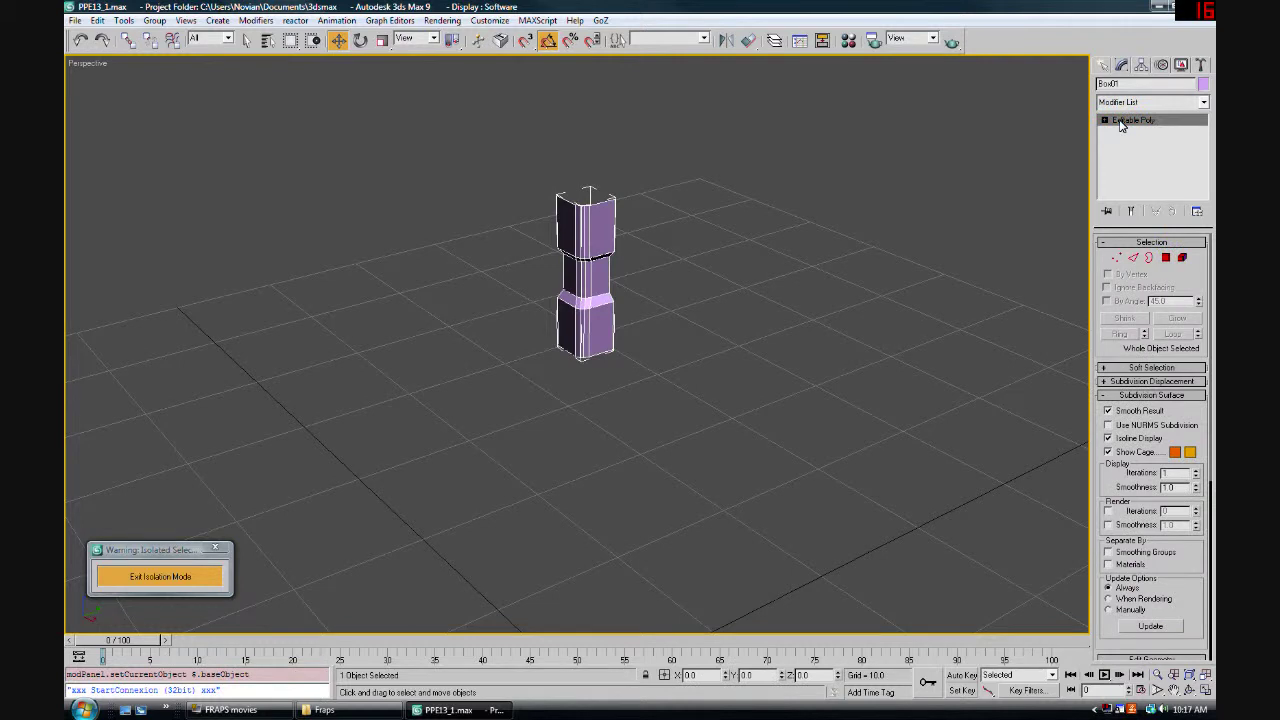
Draw a cylinder in Top view with radius 1.2, height 24.15 and 24 sides
{"action": "left_click", "coordinate": [1103, 66]}
{"action": "left_click", "coordinate": [1125, 181]}
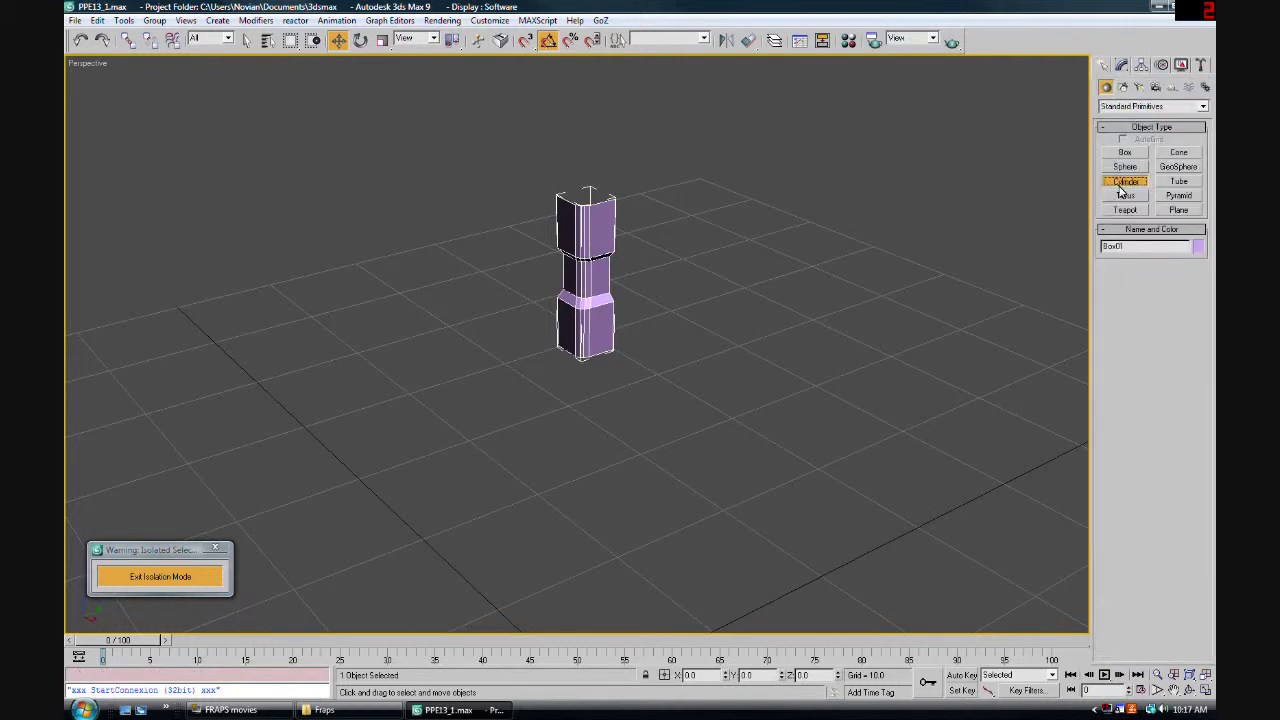
{"action": "key", "text": "t"}
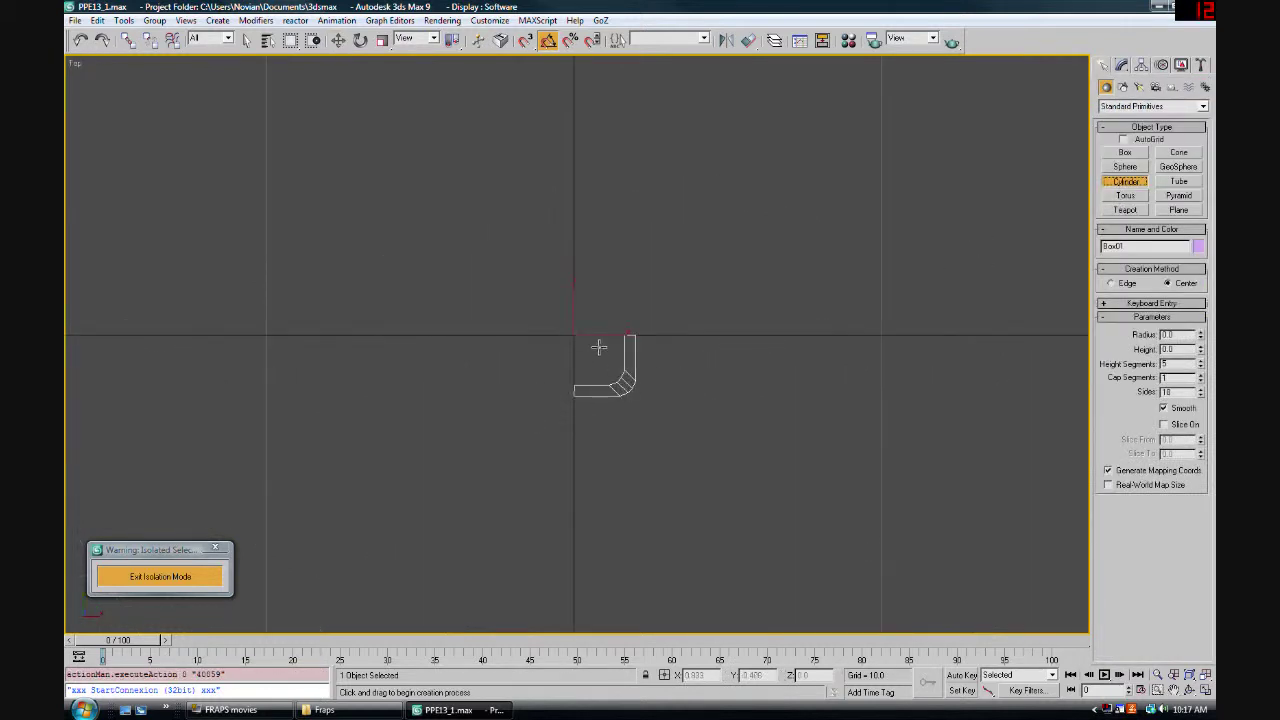
{"action": "scroll", "coordinate": [572, 328], "scroll_direction": "up", "scroll_amount": 2}
{"action": "left_click_drag", "start_coordinate": [572, 312], "coordinate": [595, 358]}
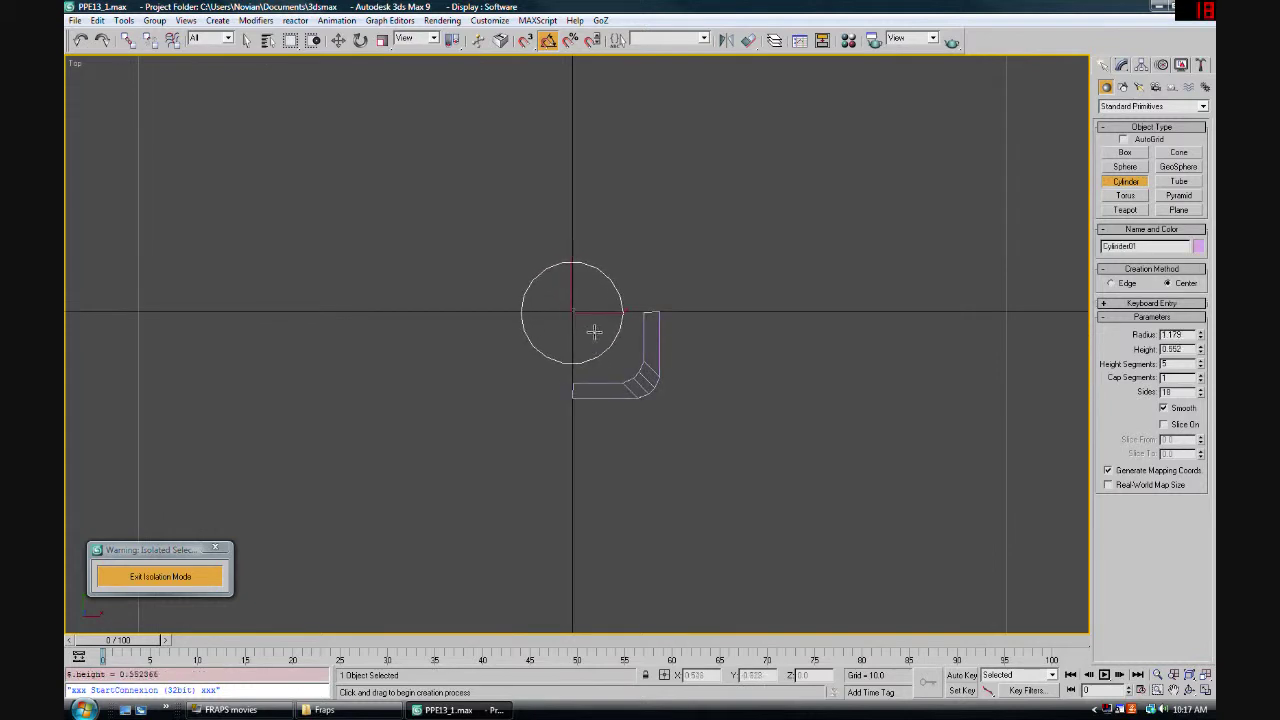
{"action": "double_click", "coordinate": [1172, 334]}
{"action": "type", "text": "1.2"}
{"action": "key", "text": "Tab"}
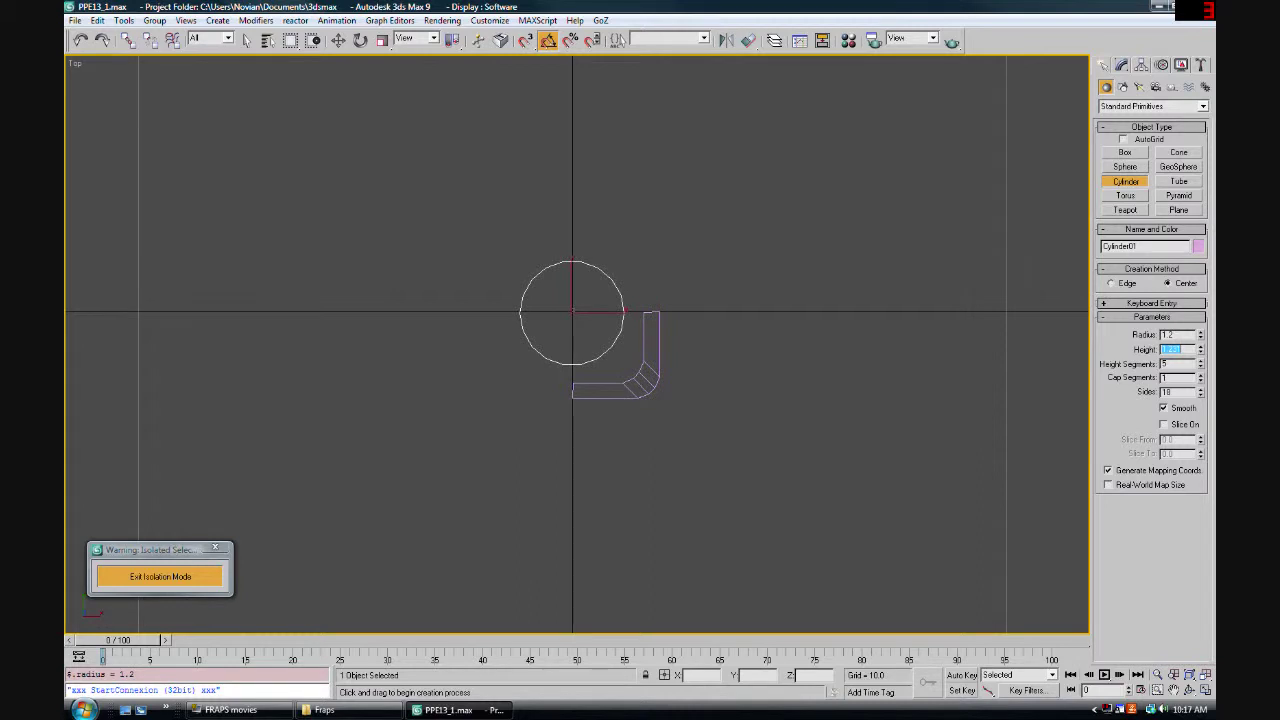
{"action": "type", "text": "24.1"}
{"action": "key", "text": "Tab"}
{"action": "key", "text": "Tab"}
{"action": "key", "text": "Tab"}
{"action": "scroll", "coordinate": [806, 237], "scroll_direction": "up", "scroll_amount": 2}
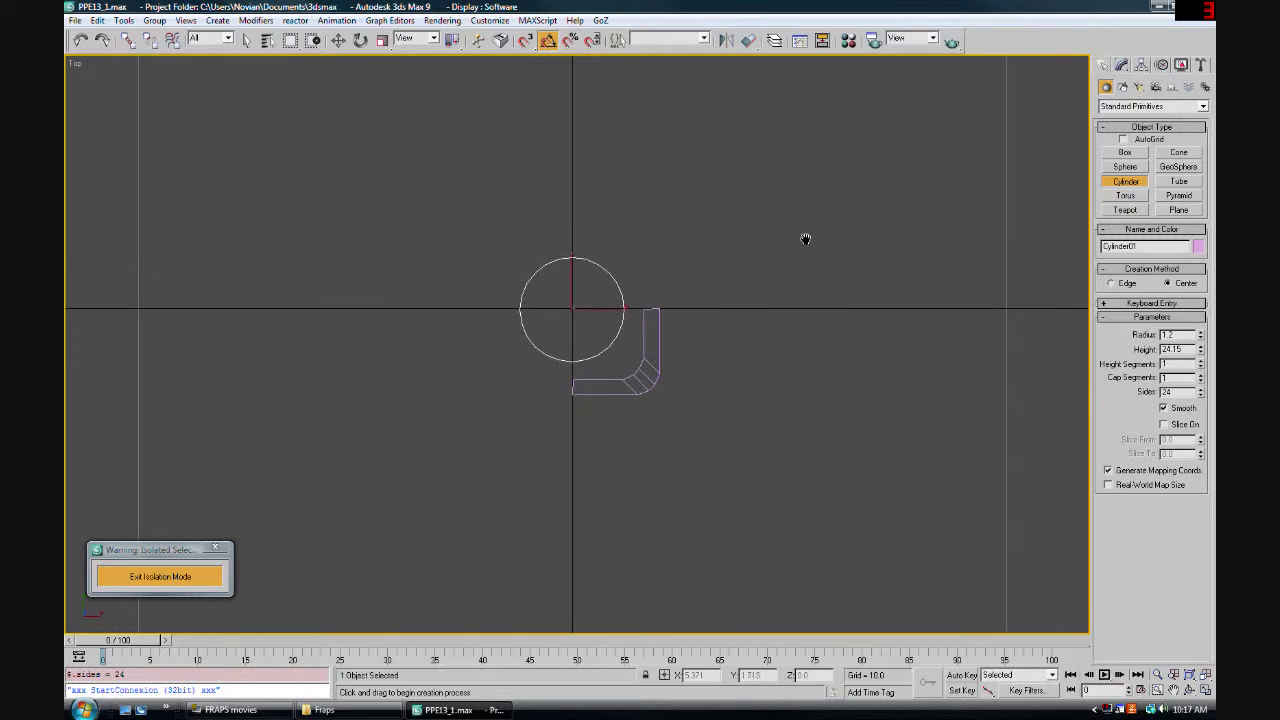
{"action": "left_click", "coordinate": [338, 40]}
Zero the cylinder's X and Y in Transform Type-In, then view it in Perspective
{"action": "right_click", "coordinate": [338, 40]}
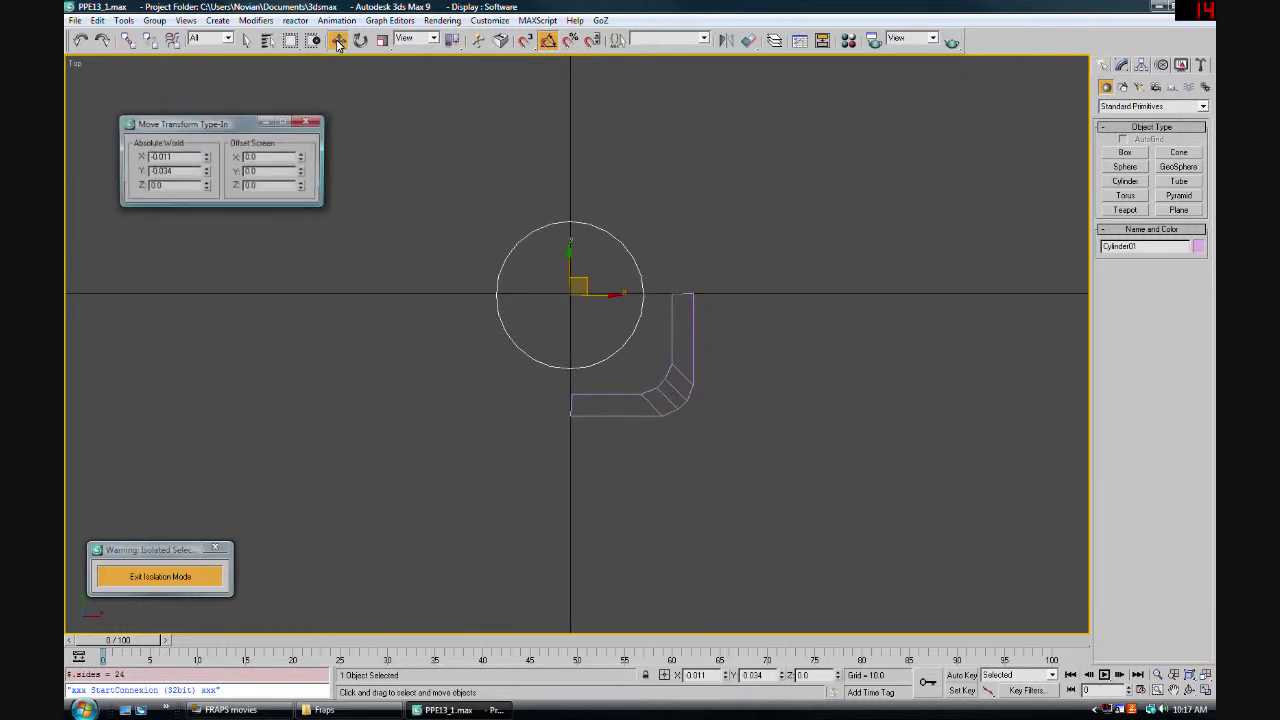
{"action": "right_click", "coordinate": [207, 158]}
{"action": "right_click", "coordinate": [207, 173]}
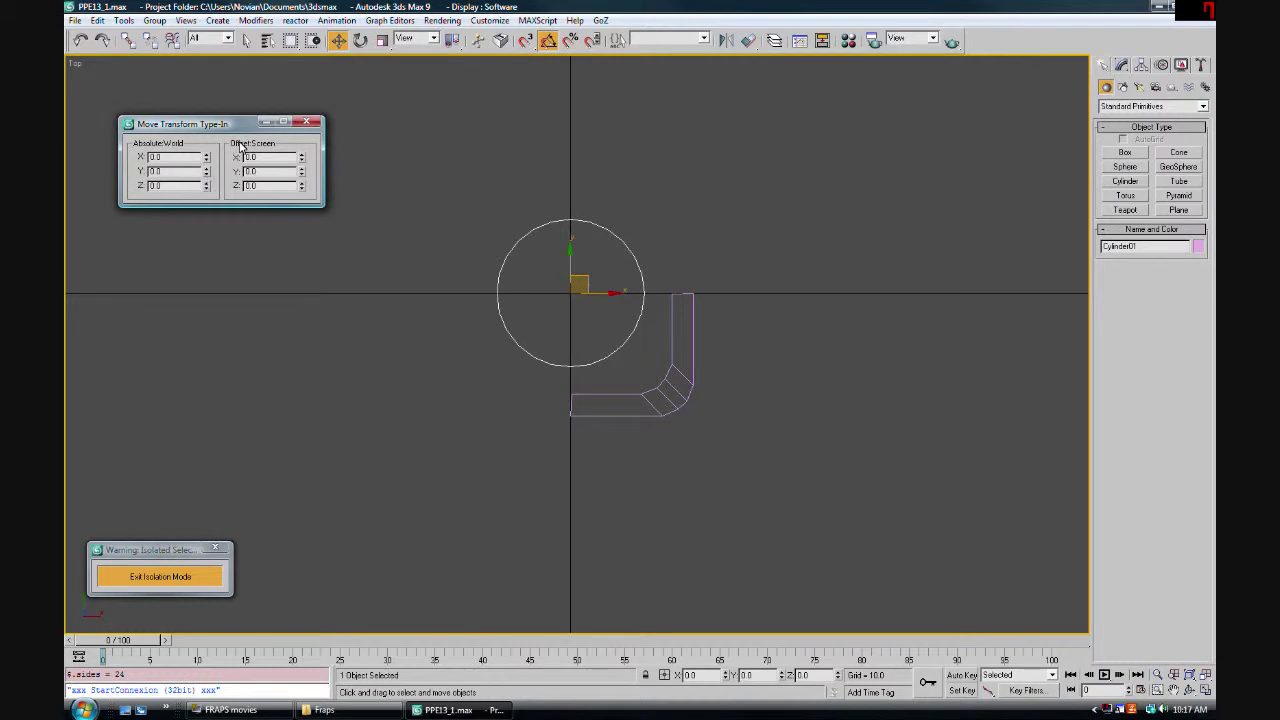
{"action": "left_click", "coordinate": [307, 121]}
{"action": "key", "text": "p"}
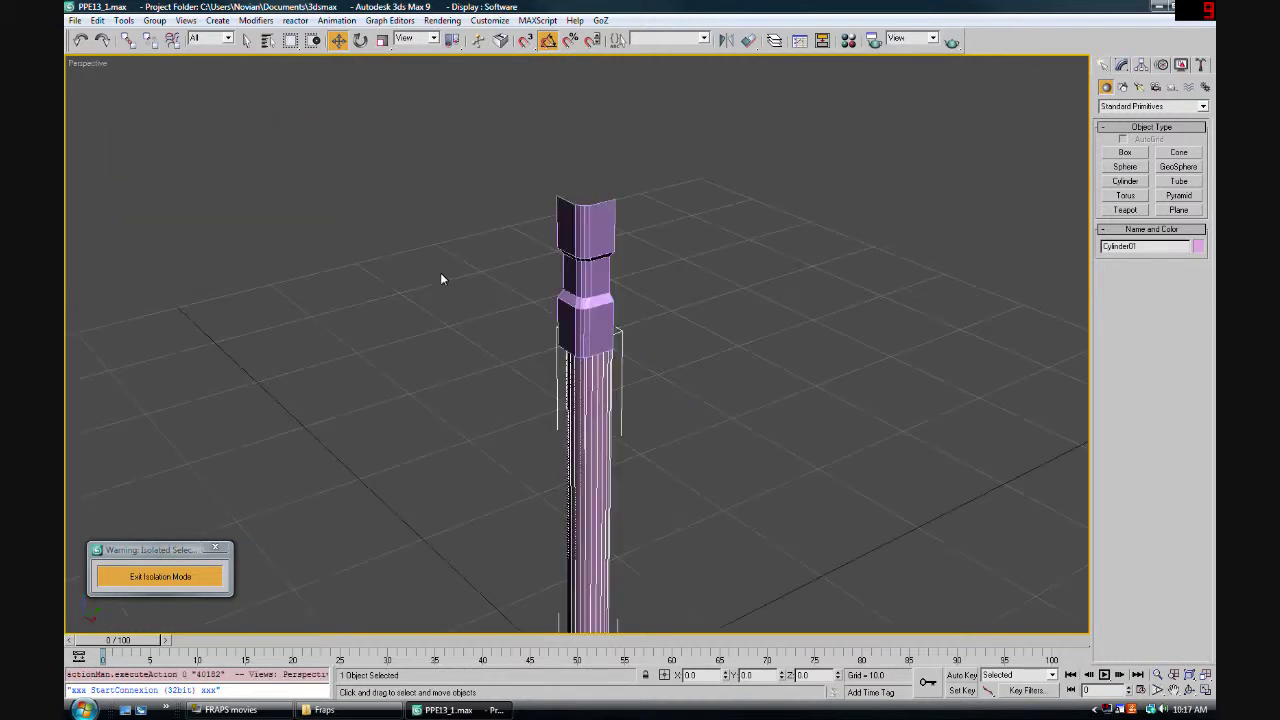
{"action": "key", "text": "z"}
{"action": "scroll", "coordinate": [641, 383], "scroll_direction": "up", "scroll_amount": 1}
{"action": "scroll", "coordinate": [591, 337], "scroll_direction": "up", "scroll_amount": 1}
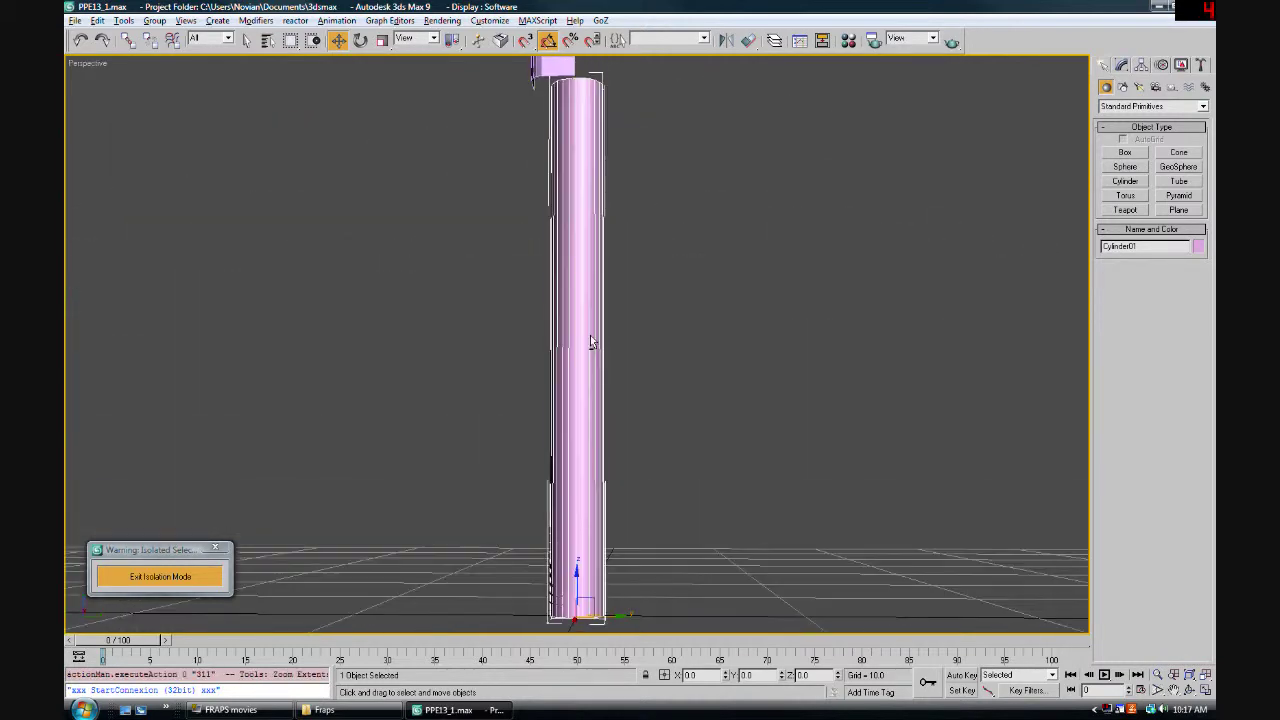
{"action": "scroll", "coordinate": [620, 350], "scroll_direction": "down", "scroll_amount": 5}
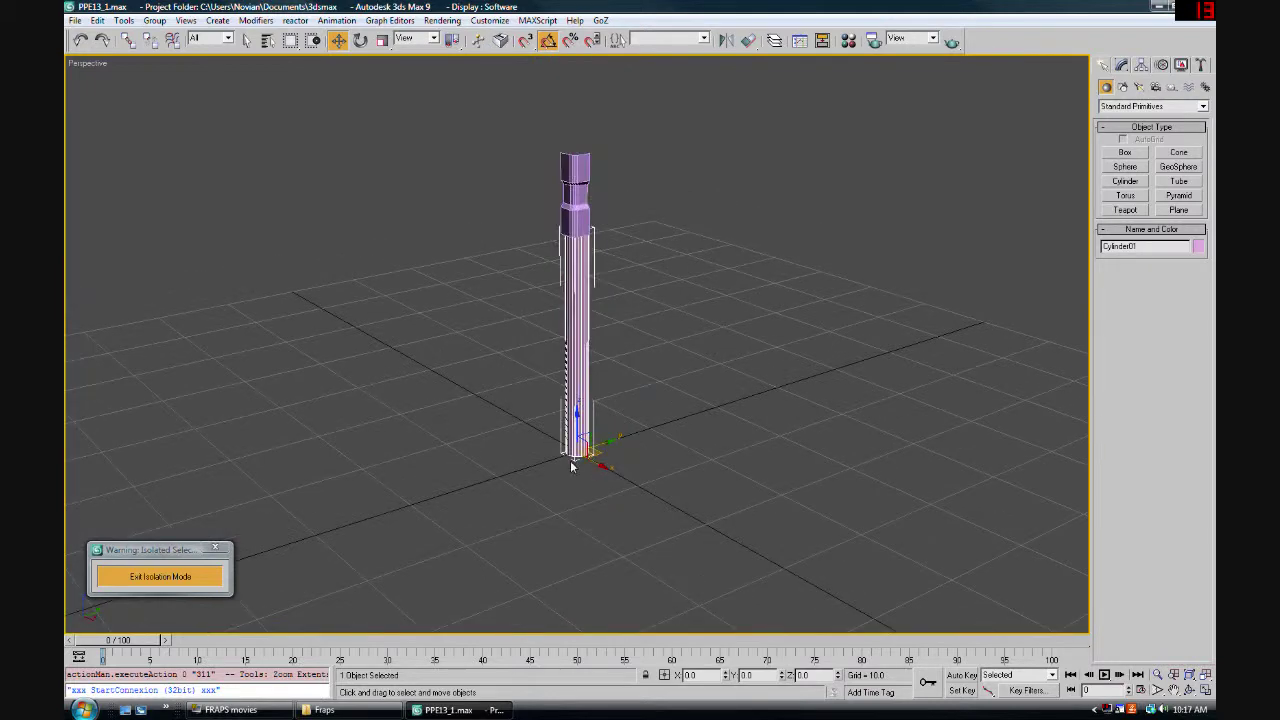
{"action": "scroll", "coordinate": [572, 466], "scroll_direction": "up", "scroll_amount": 6}
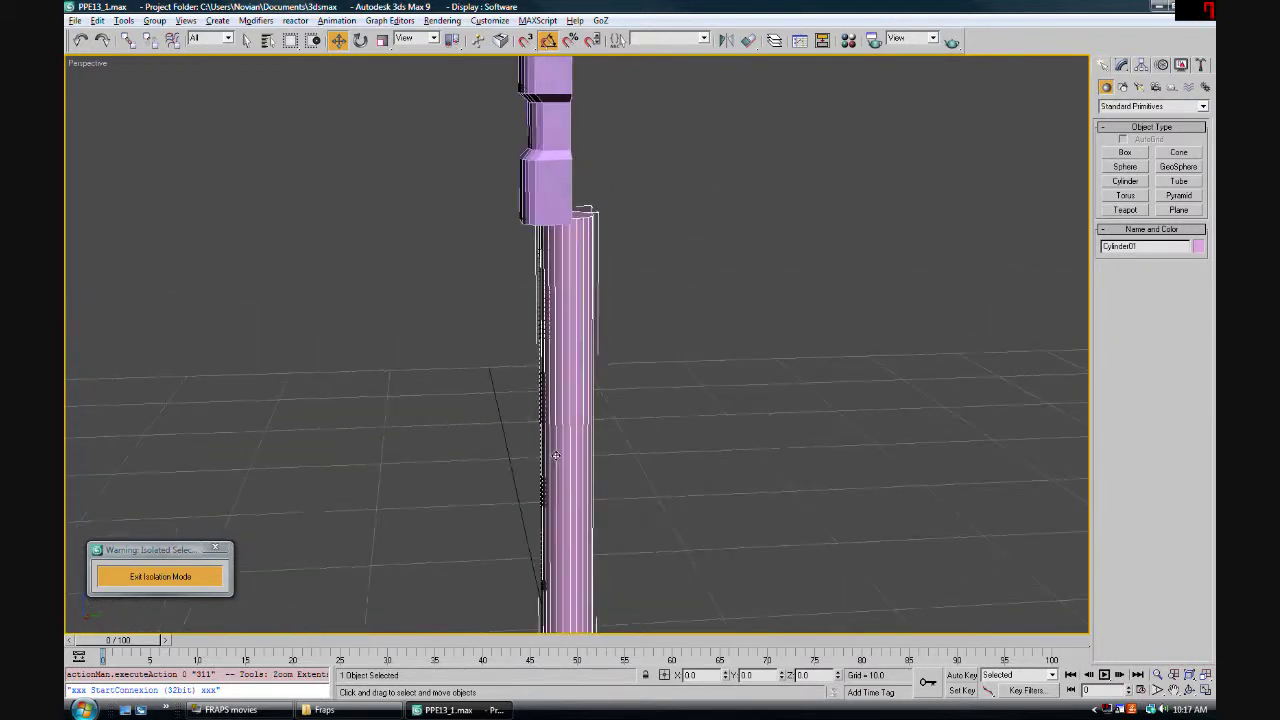
{"action": "mouse_move", "coordinate": [530, 449]}
{"action": "middle_mouse_down", "text": "alt"}
{"action": "mouse_move", "coordinate": [589, 471]}
{"action": "mouse_move", "coordinate": [509, 466]}
{"action": "mouse_move", "coordinate": [537, 451]}
{"action": "middle_mouse_up", "text": "alt"}
{"action": "scroll", "coordinate": [537, 451], "scroll_direction": "up", "scroll_amount": 3}
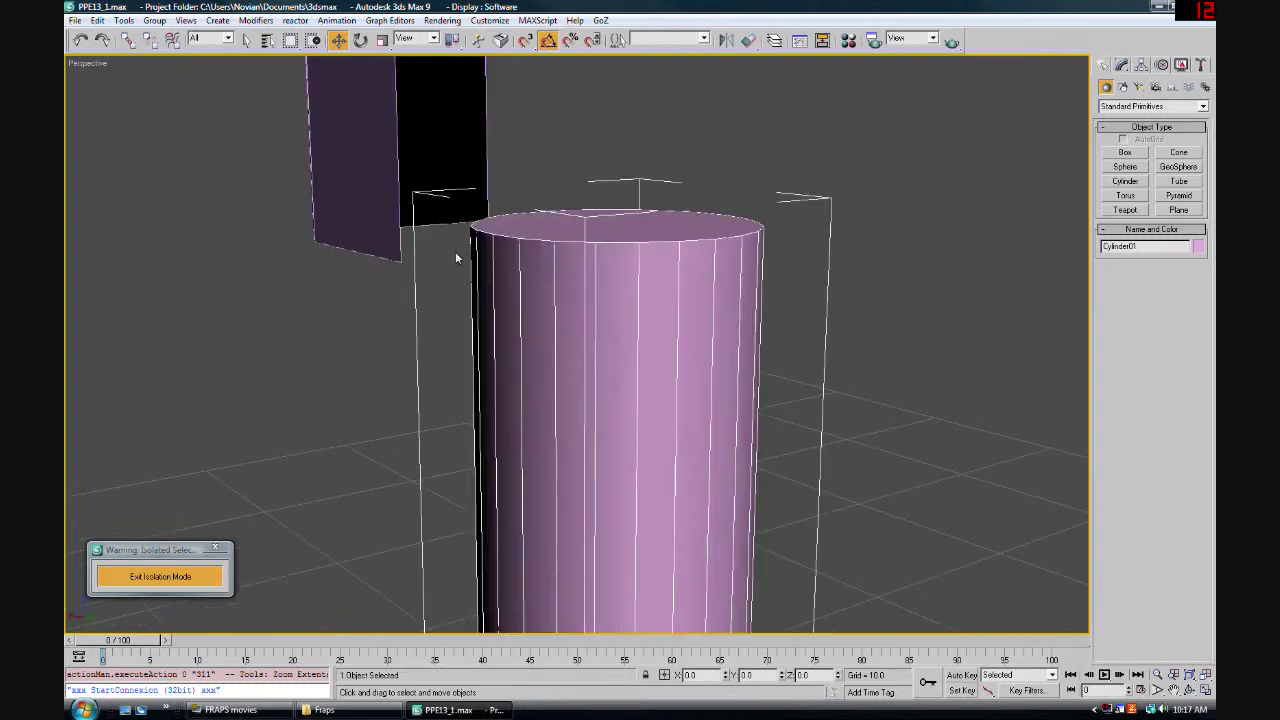
Set the Z position of Box01's lower corner vertex in the Move Transform Type-In
{"action": "left_click", "coordinate": [372, 254]}
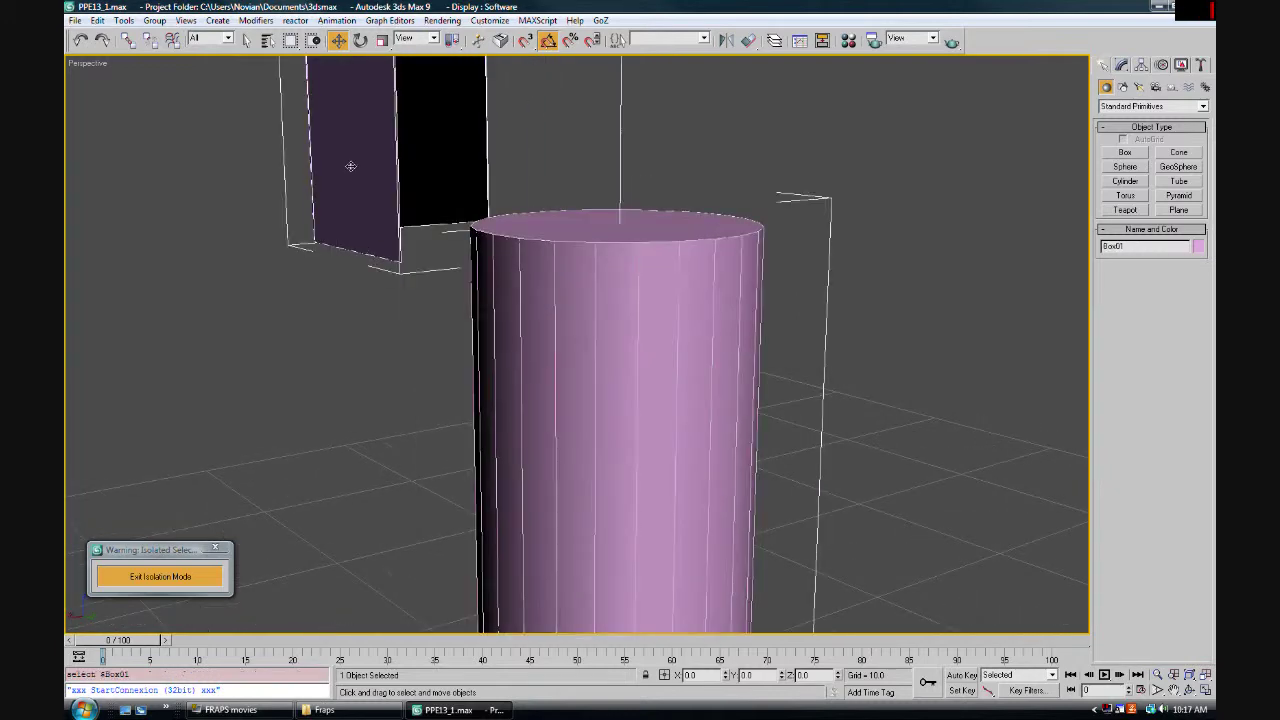
{"action": "left_click", "coordinate": [1121, 64]}
{"action": "left_click", "coordinate": [1116, 257]}
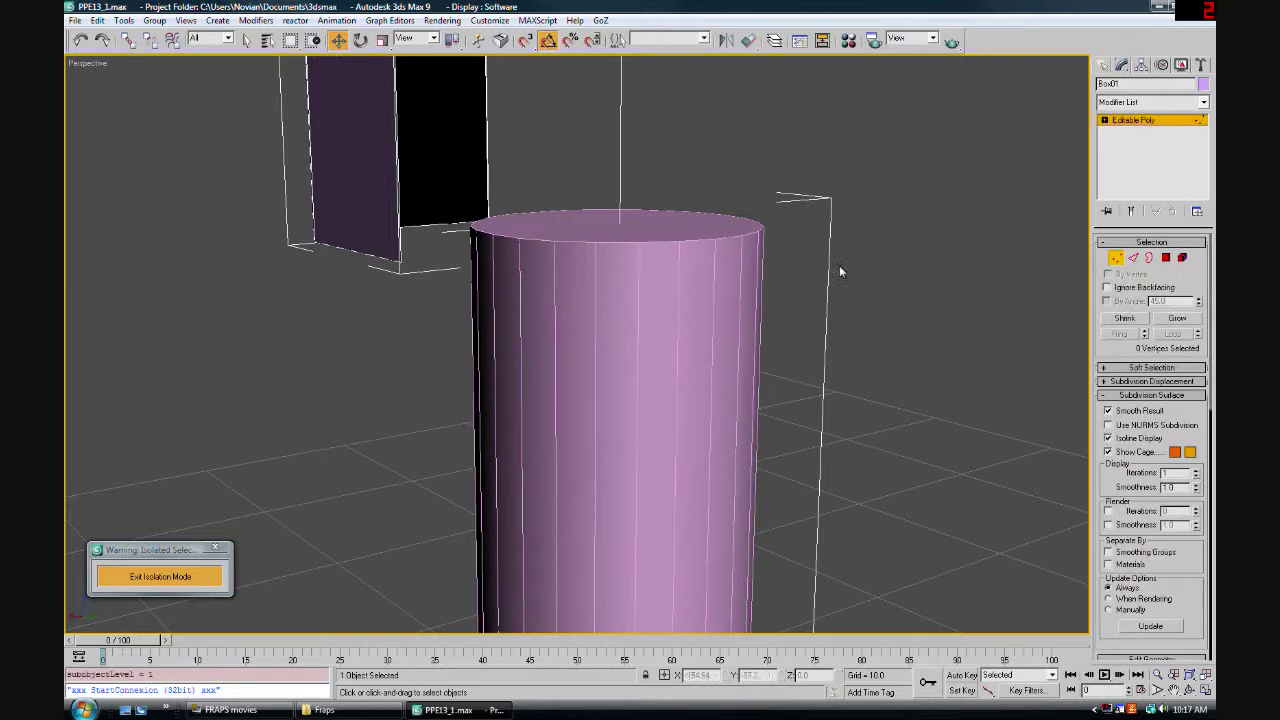
{"action": "left_click_drag", "start_coordinate": [418, 265], "coordinate": [380, 253]}
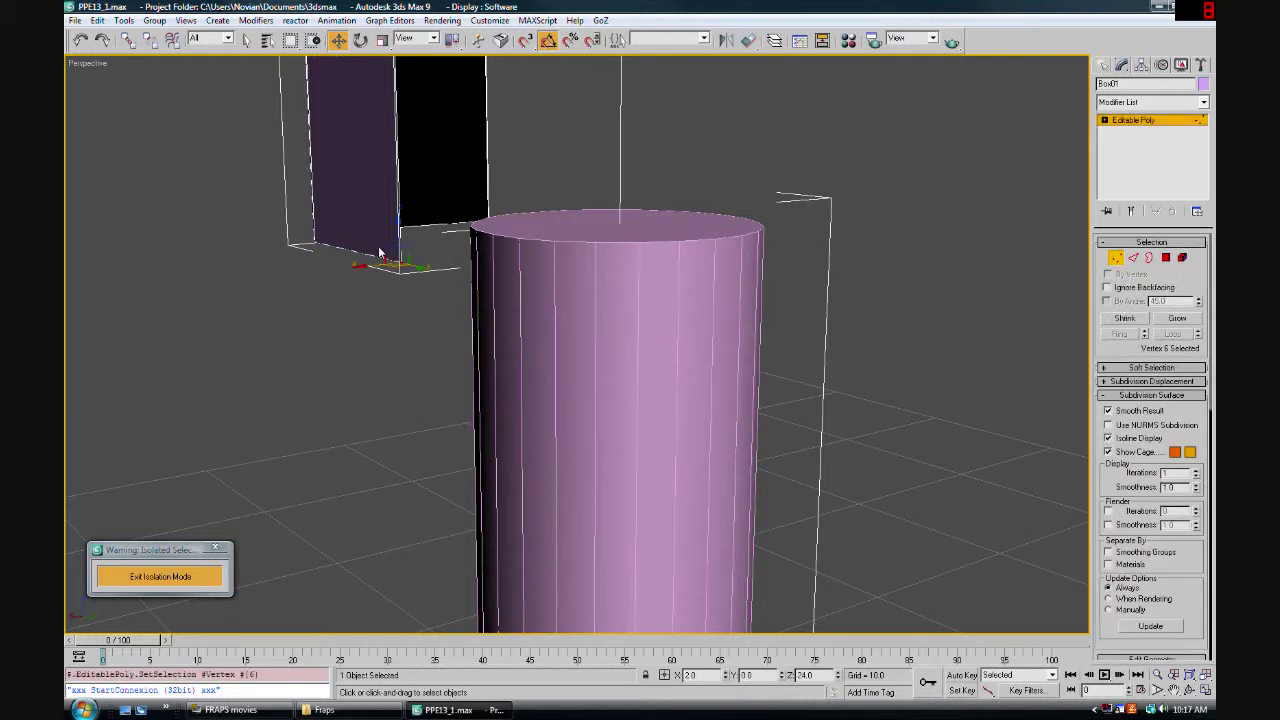
{"action": "key", "text": "F12"}
{"action": "double_click", "coordinate": [157, 186]}
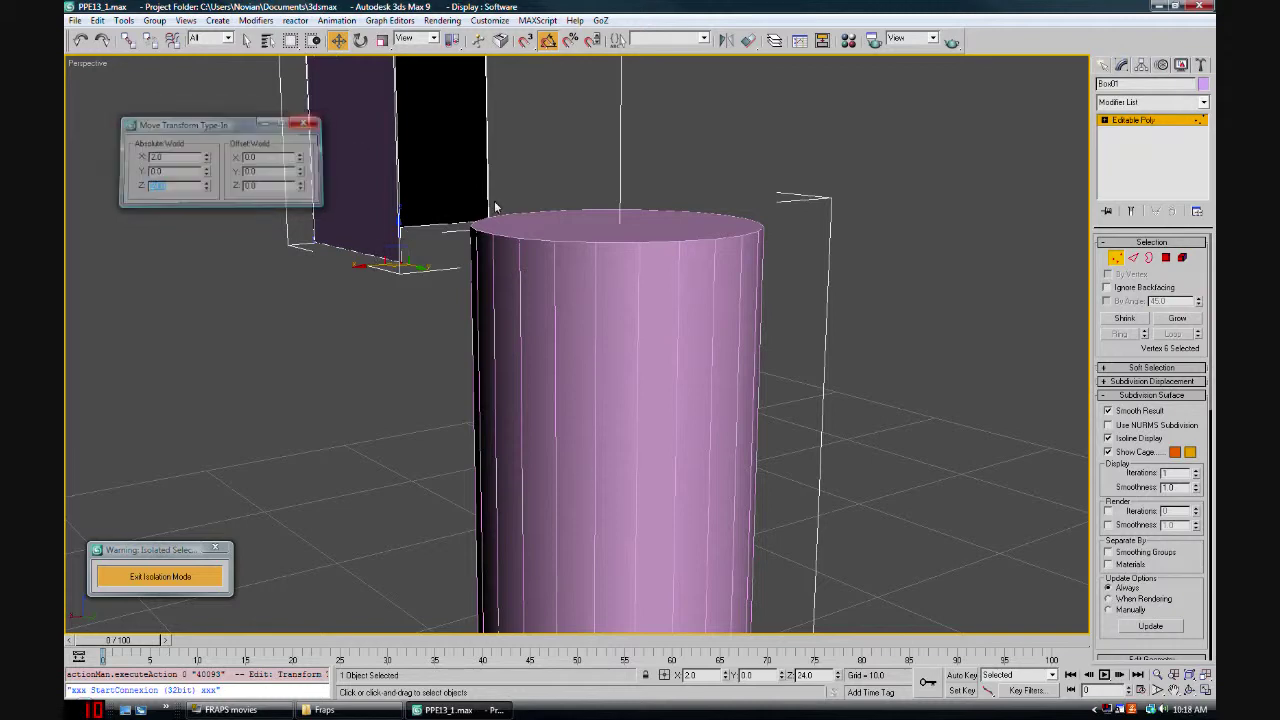
{"action": "key", "text": "F12"}
Deselect everything and orbit to view the cylinder and top block from above
{"action": "left_click", "coordinate": [940, 191]}
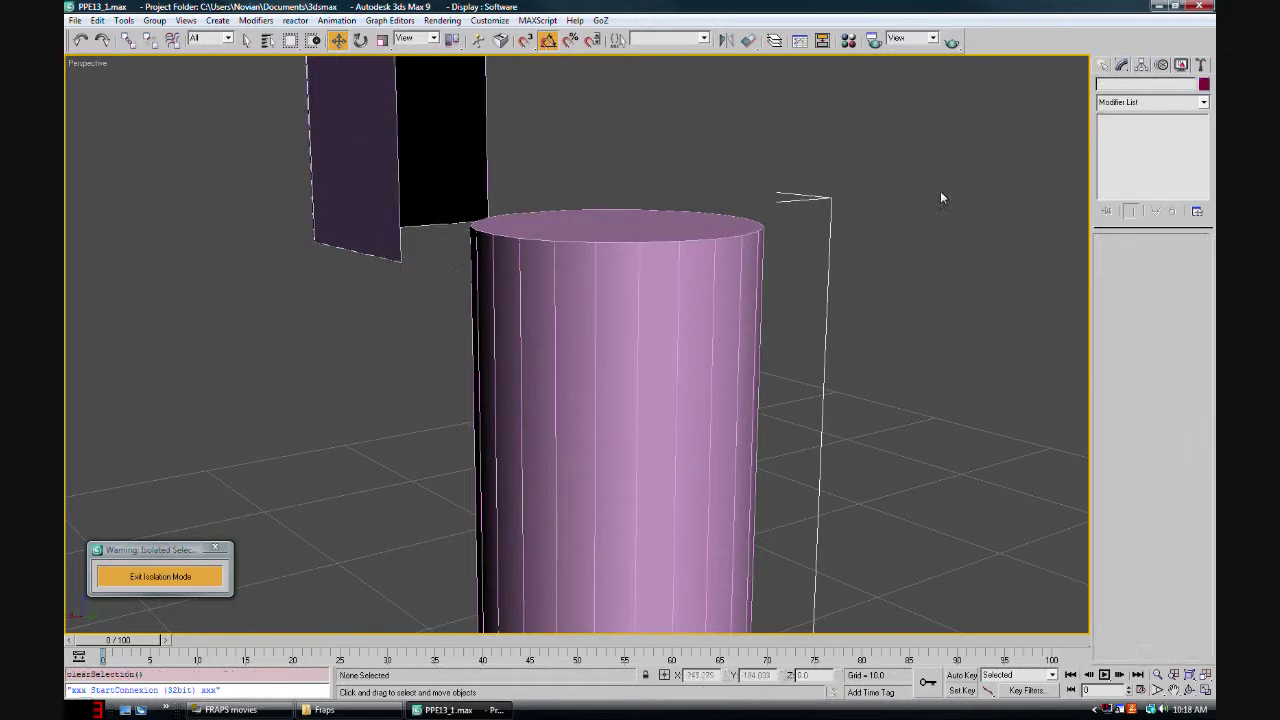
{"action": "middle_click_drag", "start_coordinate": [940, 191], "coordinate": [640, 324], "text": "alt"}
{"action": "middle_click_drag", "start_coordinate": [645, 248], "coordinate": [645, 282], "text": "alt"}
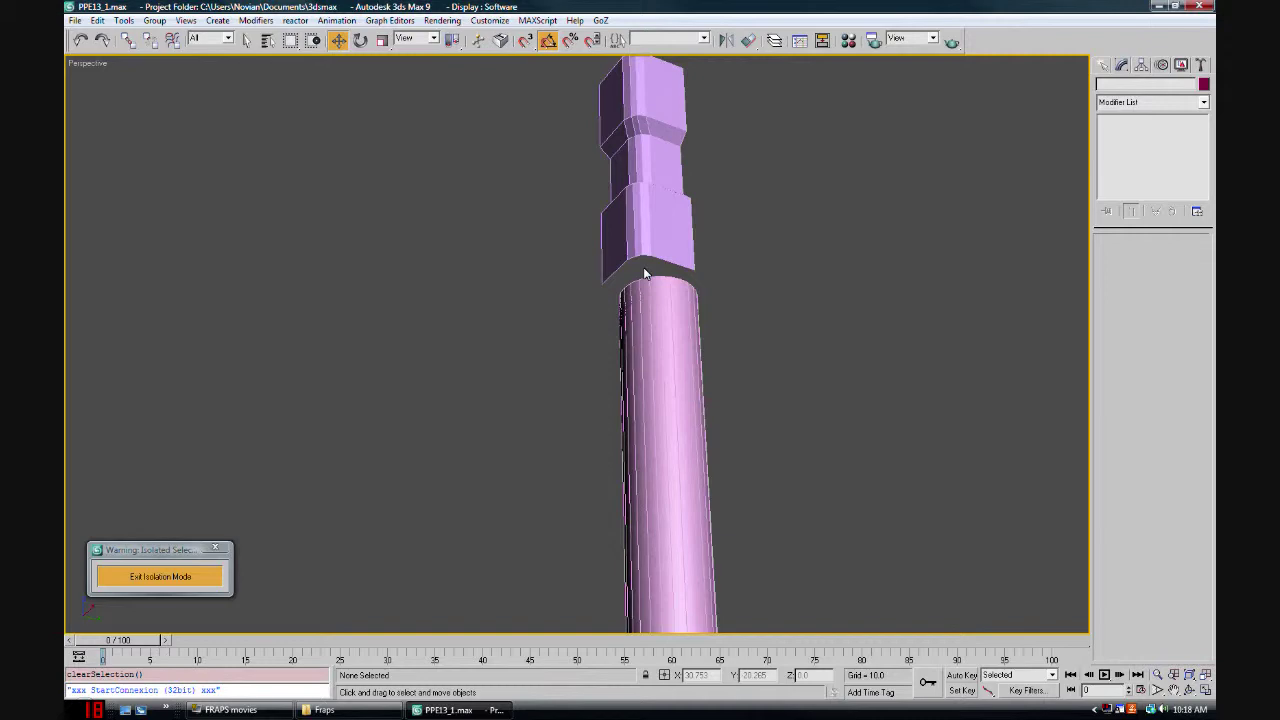
{"action": "middle_click_drag", "start_coordinate": [645, 312], "coordinate": [581, 302], "text": "alt"}
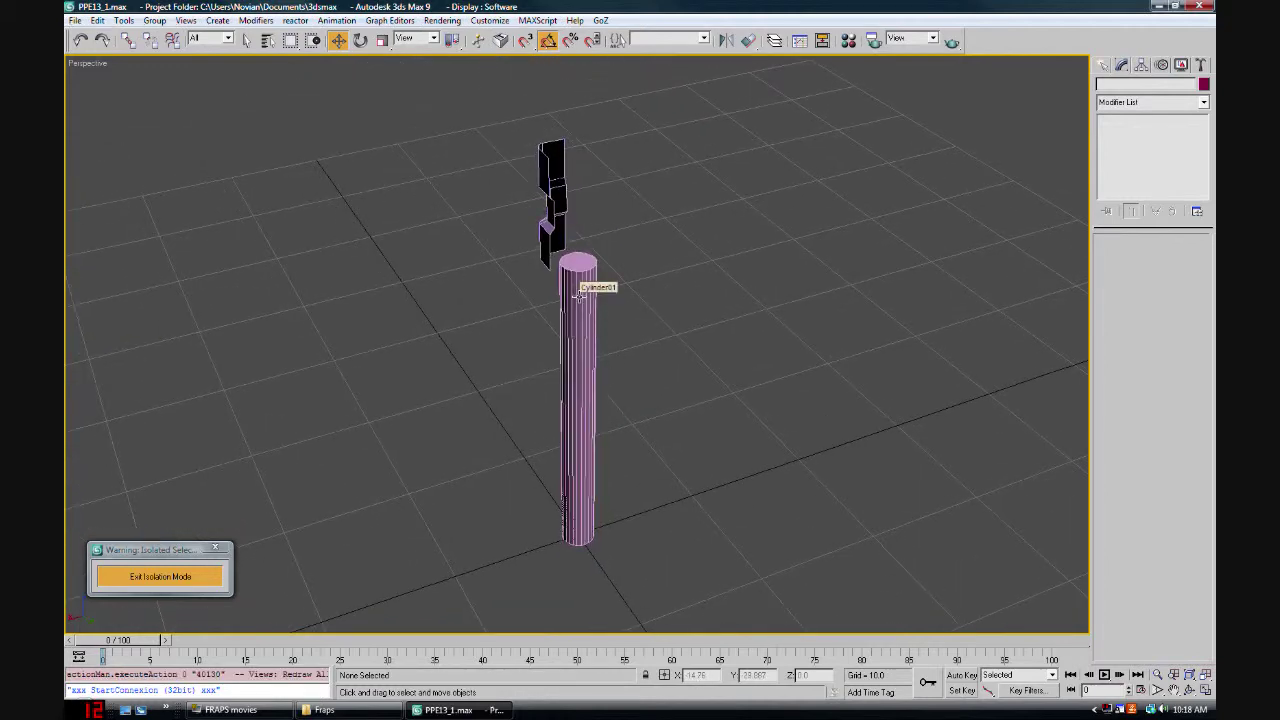
Convert Cylinder01 to Editable Poly and delete its top cap polygon
{"action": "left_click", "coordinate": [580, 300]}
{"action": "right_click", "coordinate": [1125, 121]}
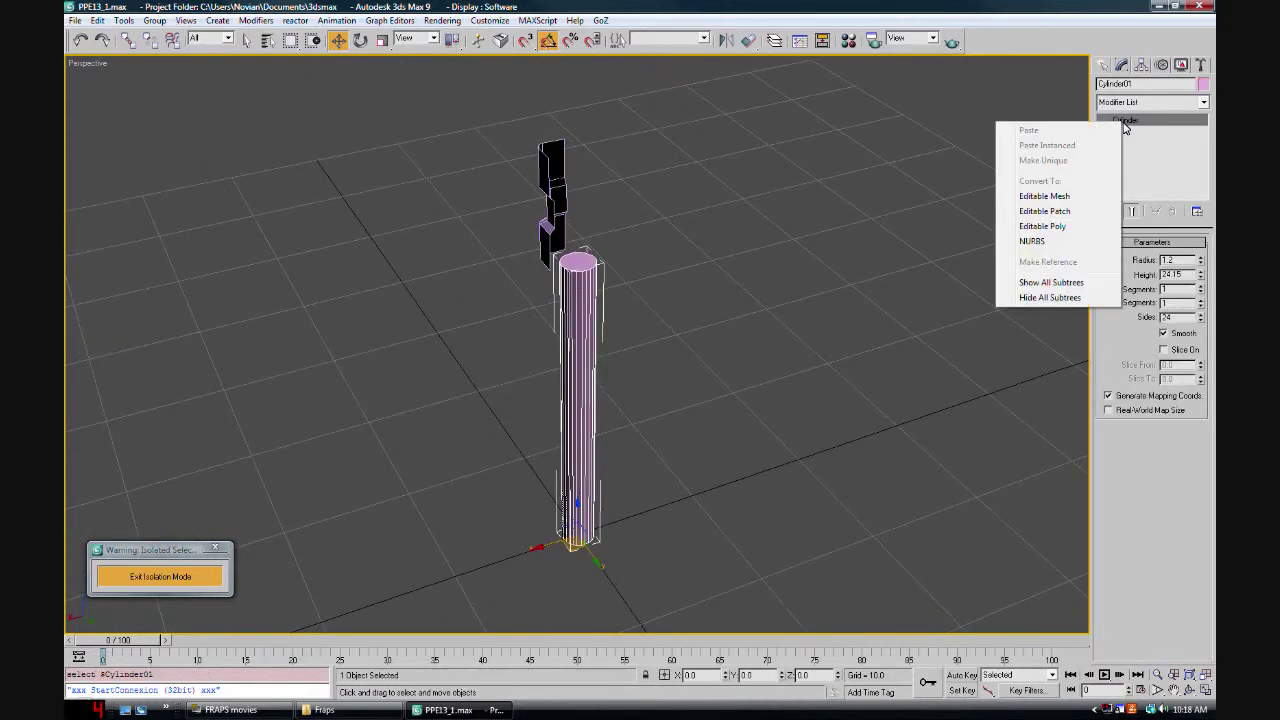
{"action": "left_click", "coordinate": [1064, 226]}
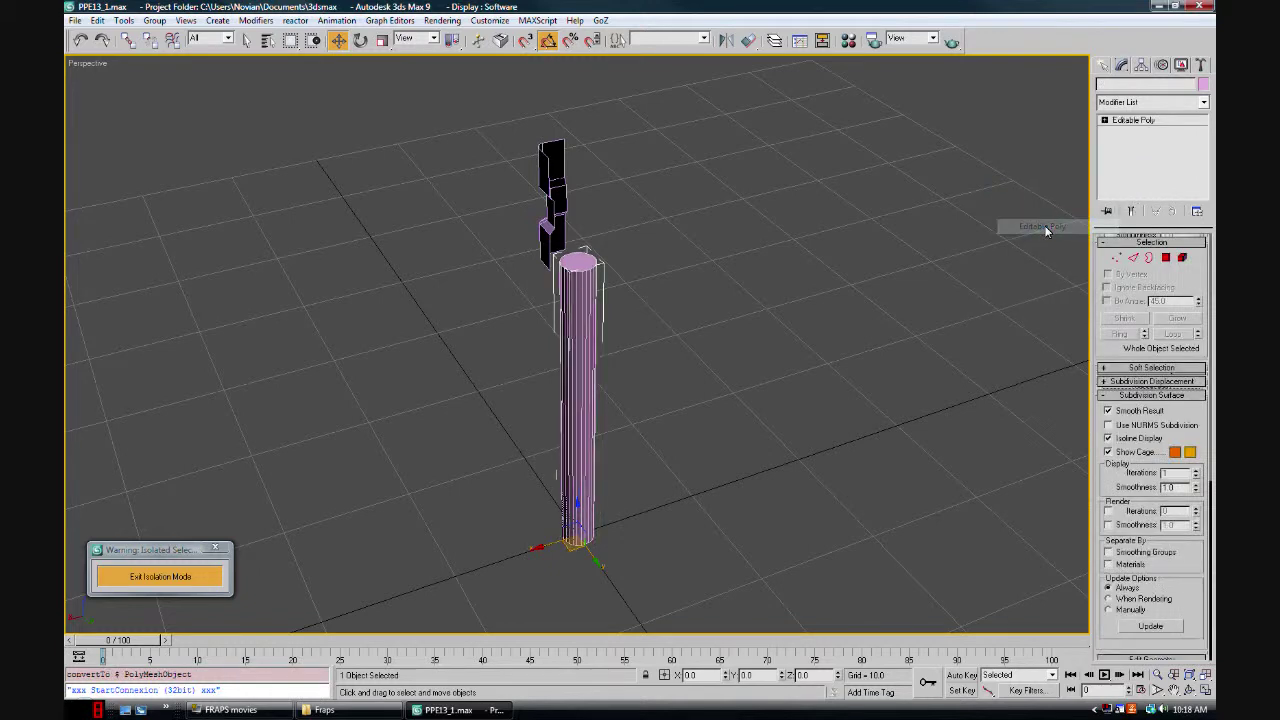
{"action": "left_click", "coordinate": [1166, 258]}
{"action": "left_click", "coordinate": [572, 262]}
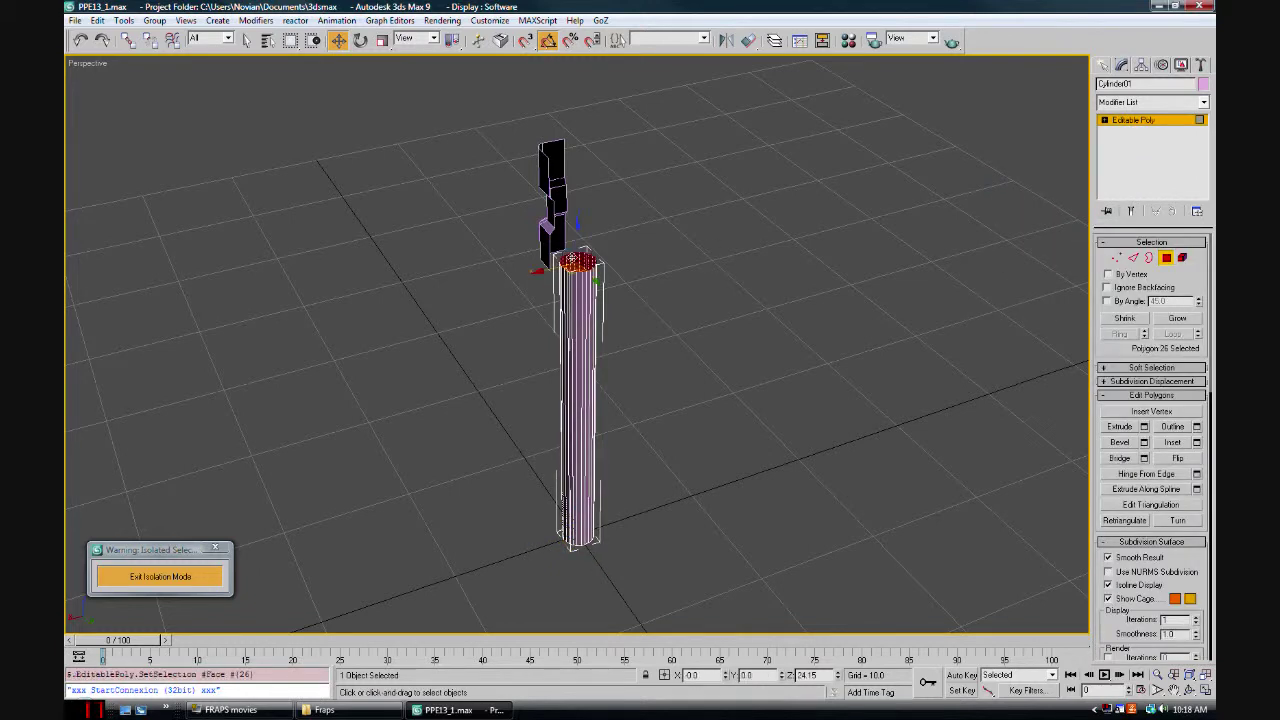
{"action": "key", "text": "Delete"}
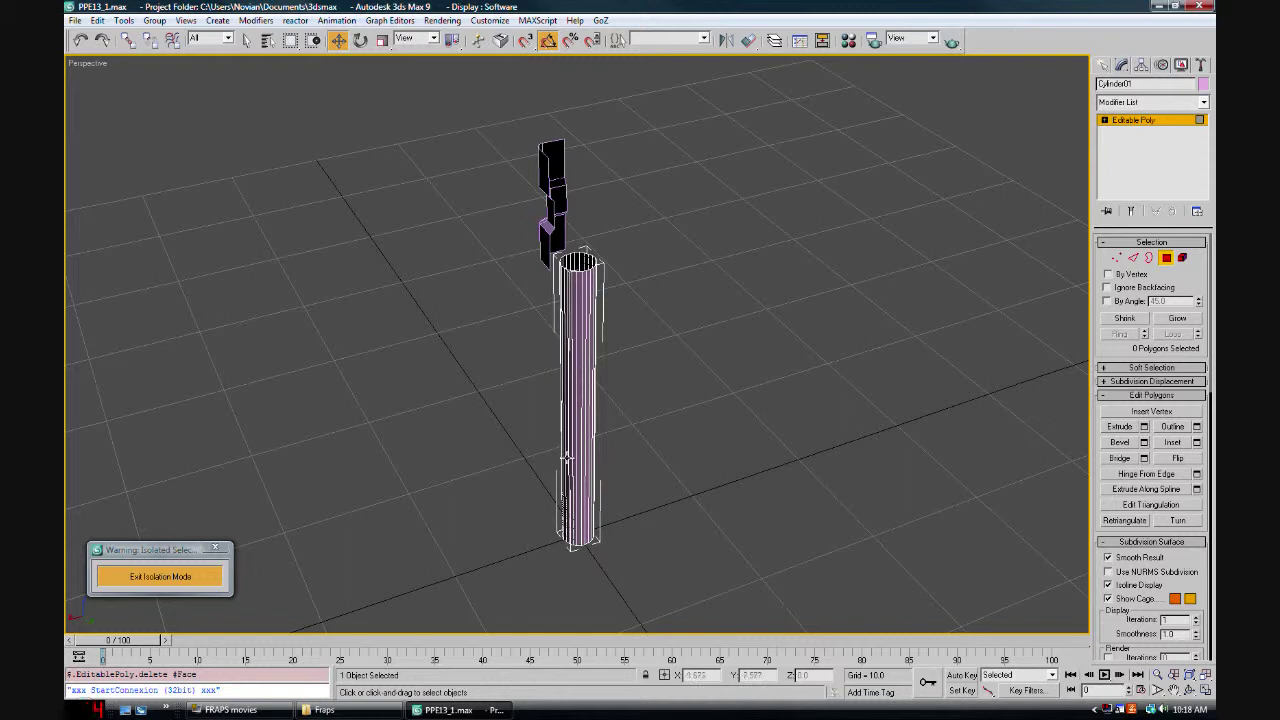
Scale the cylinder's bottom cap uniformly to 50% with the Scale Type-In
{"action": "middle_click_drag", "start_coordinate": [586, 448], "coordinate": [585, 392], "text": "alt"}
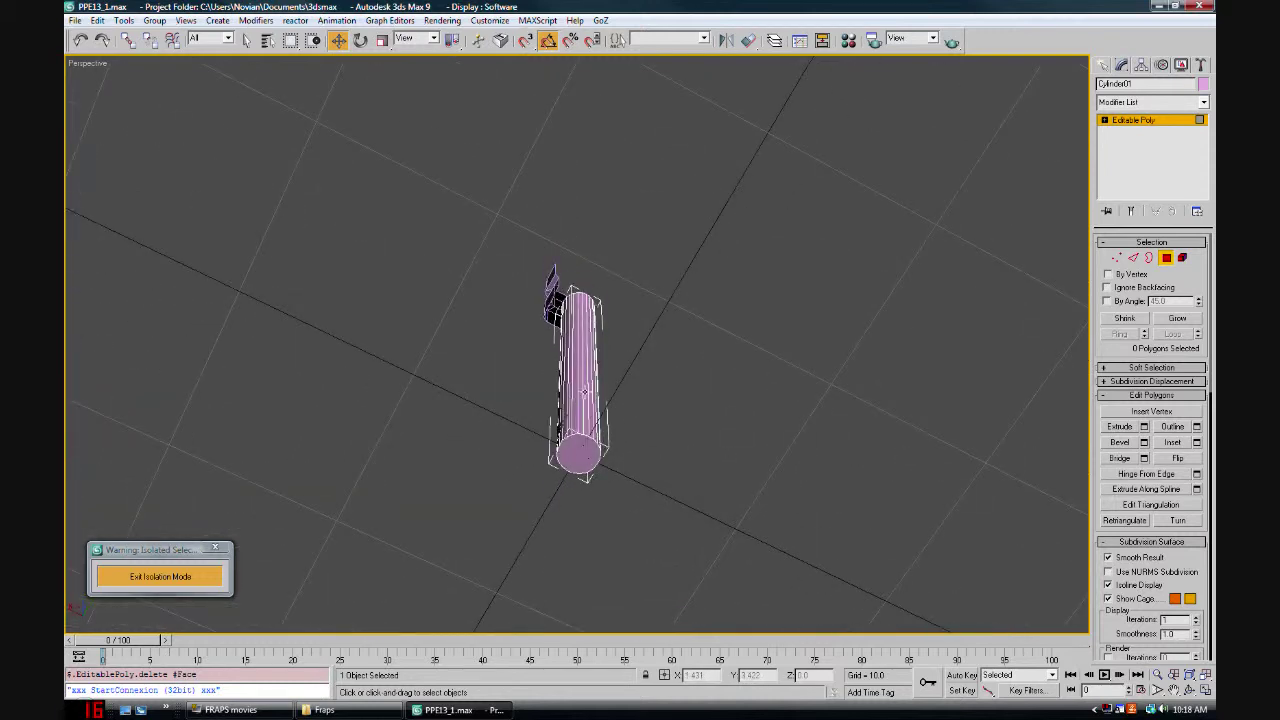
{"action": "left_click", "coordinate": [586, 452]}
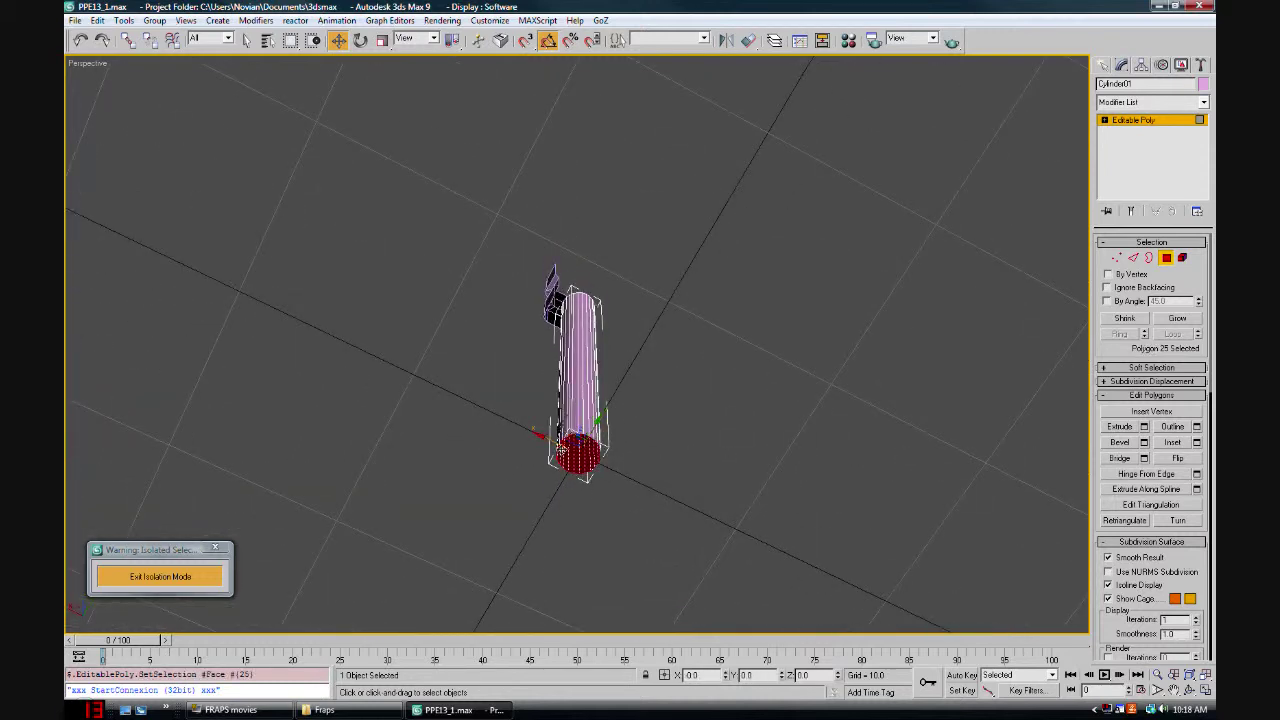
{"action": "key", "text": "r"}
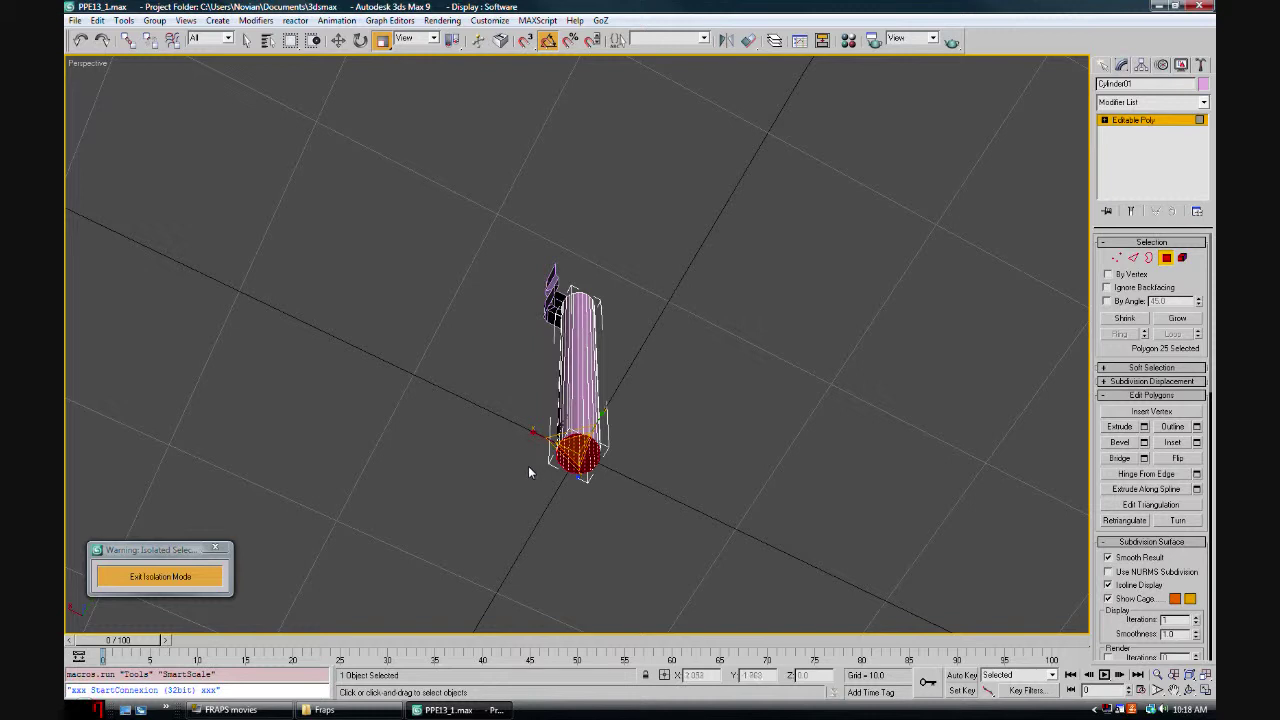
{"action": "key", "text": "F12"}
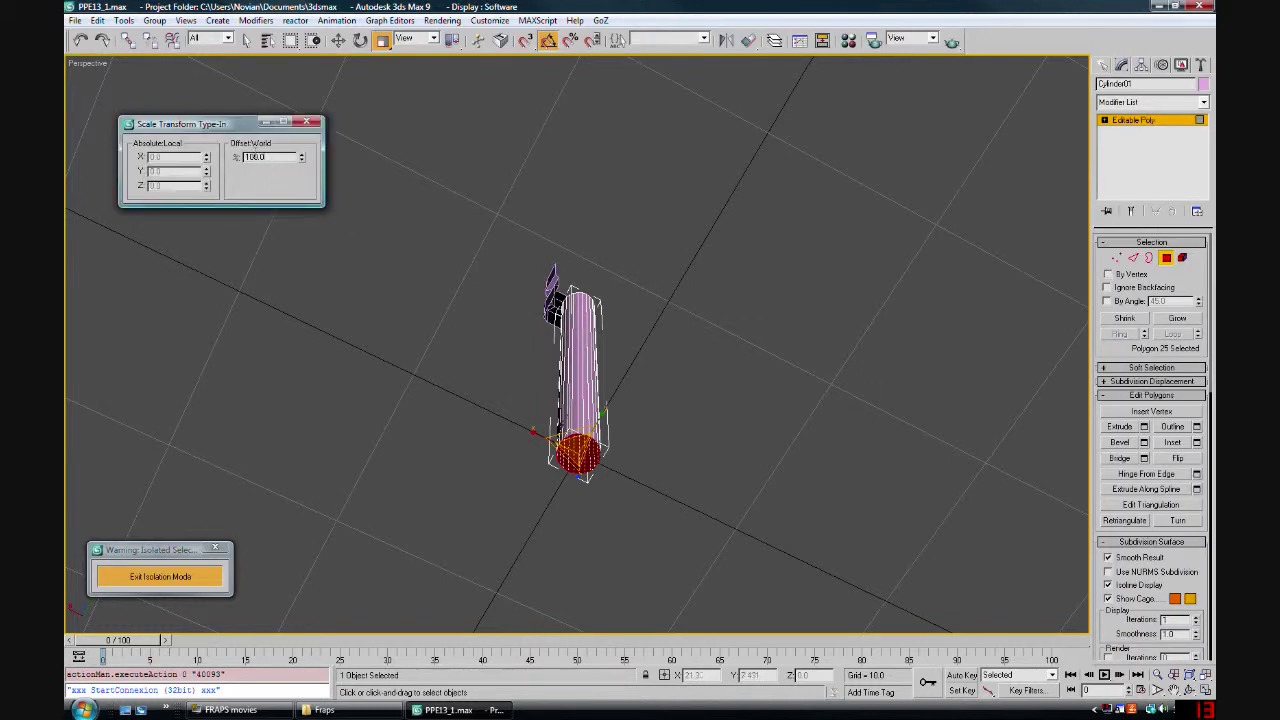
{"action": "key", "text": "Tab"}
{"action": "type", "text": "50"}
{"action": "key", "text": "Return"}
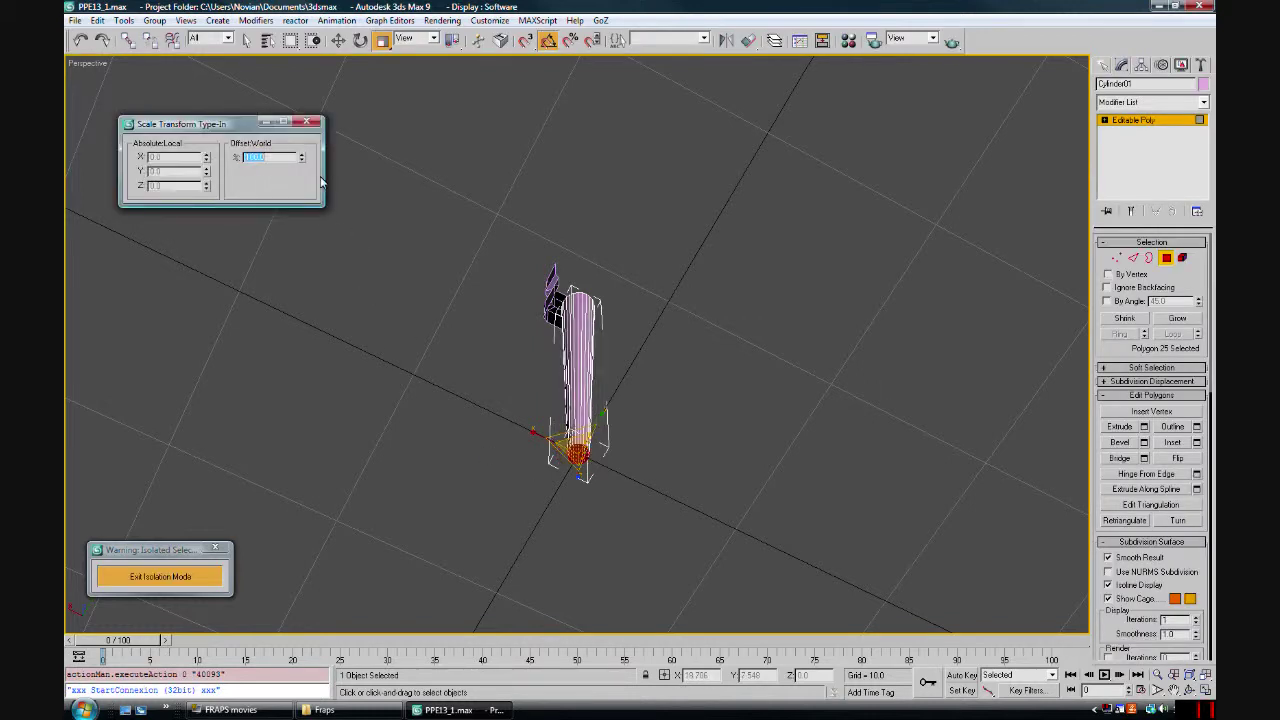
{"action": "left_click", "coordinate": [310, 123]}
{"action": "left_click", "coordinate": [454, 207]}
{"action": "middle_click_drag", "start_coordinate": [454, 207], "coordinate": [542, 343], "text": "alt"}
In Top view, delete the three cylinder quarters that don't line up with the block
{"action": "key", "text": "t"}
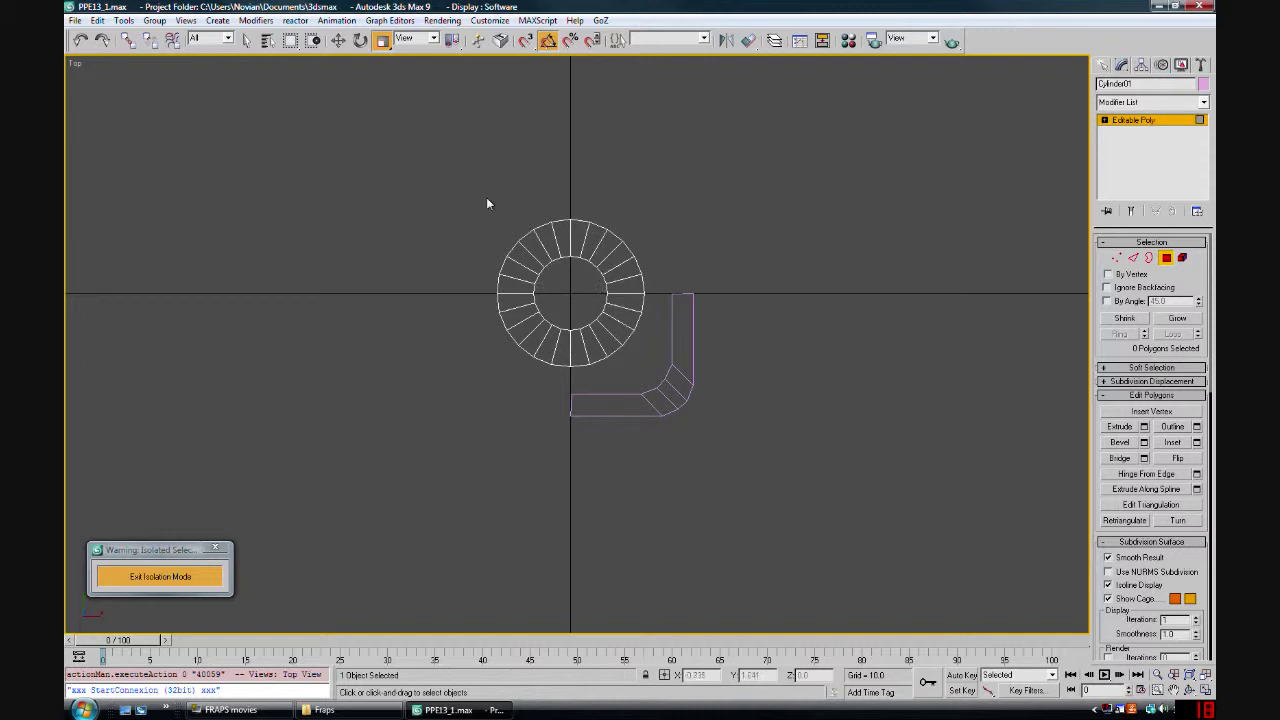
{"action": "left_click_drag", "start_coordinate": [760, 169], "coordinate": [562, 432]}
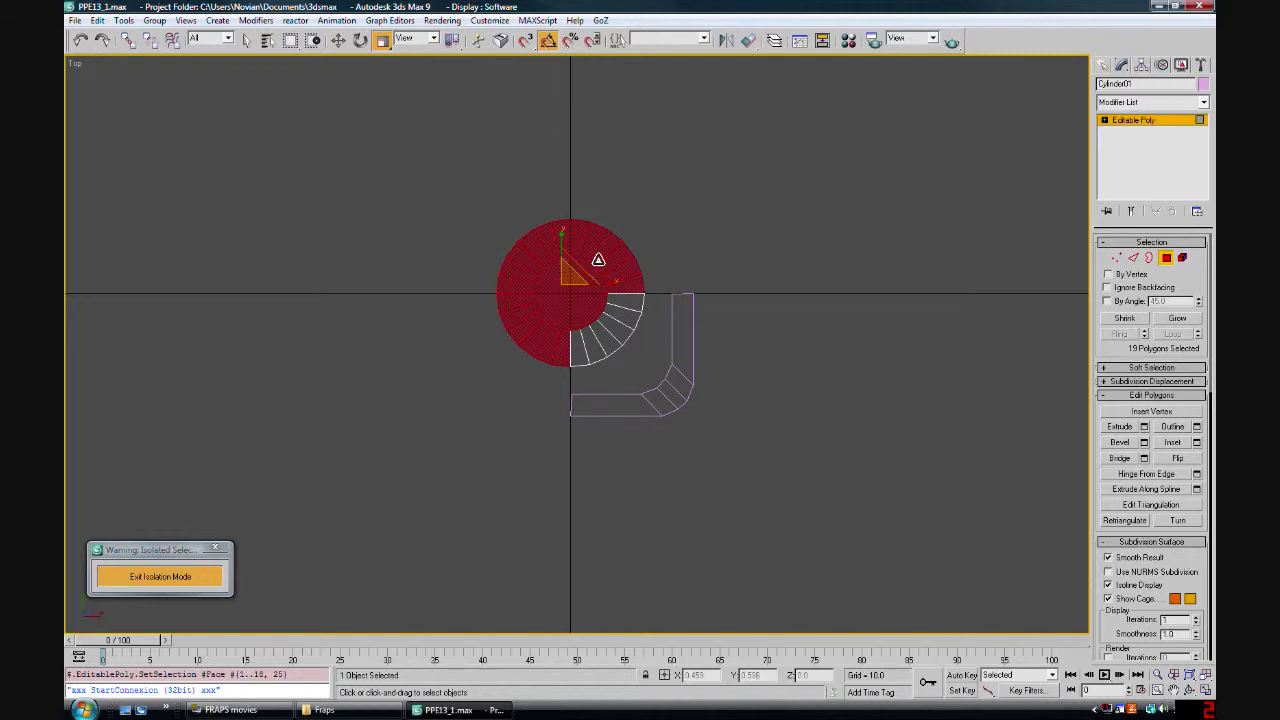
{"action": "key", "text": "Delete"}
Return to Perspective, hide the grid, and orbit to inspect the trimmed leg
{"action": "key", "text": "p"}
{"action": "key", "text": "z"}
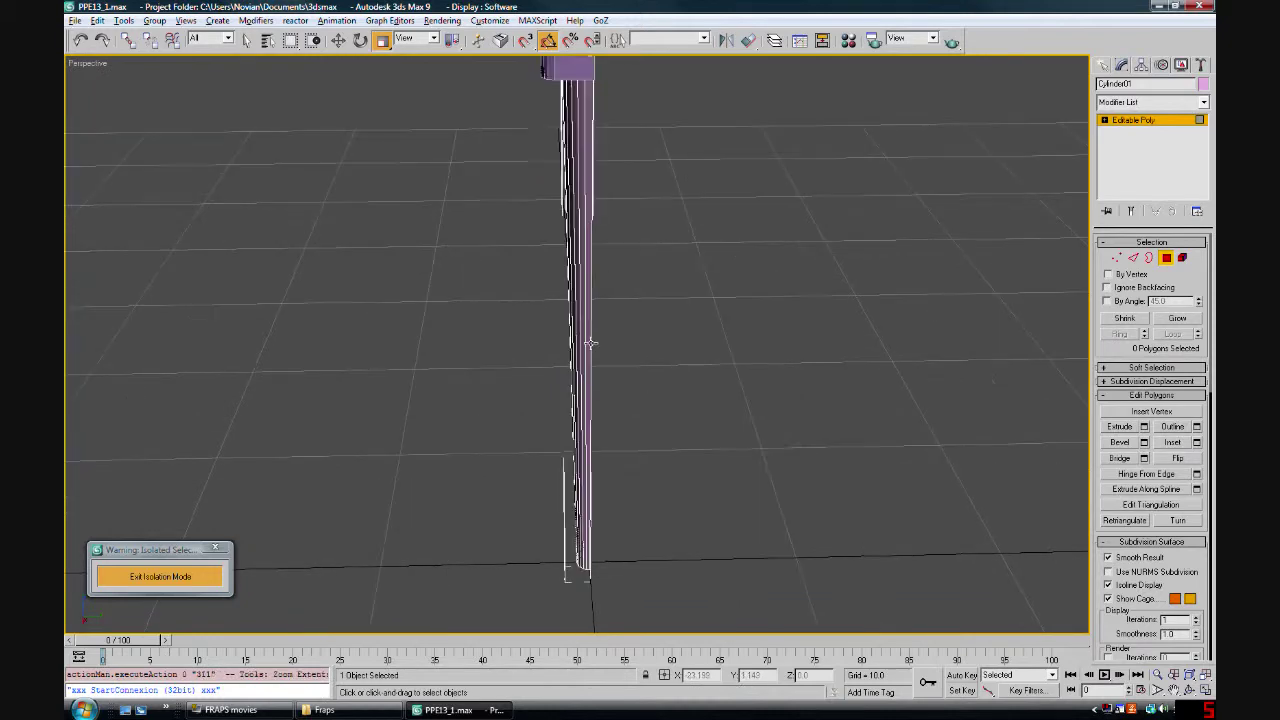
{"action": "middle_click_drag", "start_coordinate": [640, 338], "coordinate": [585, 237], "text": "alt"}
{"action": "key", "text": "g"}
{"action": "scroll", "coordinate": [586, 267], "scroll_direction": "up", "scroll_amount": 5}
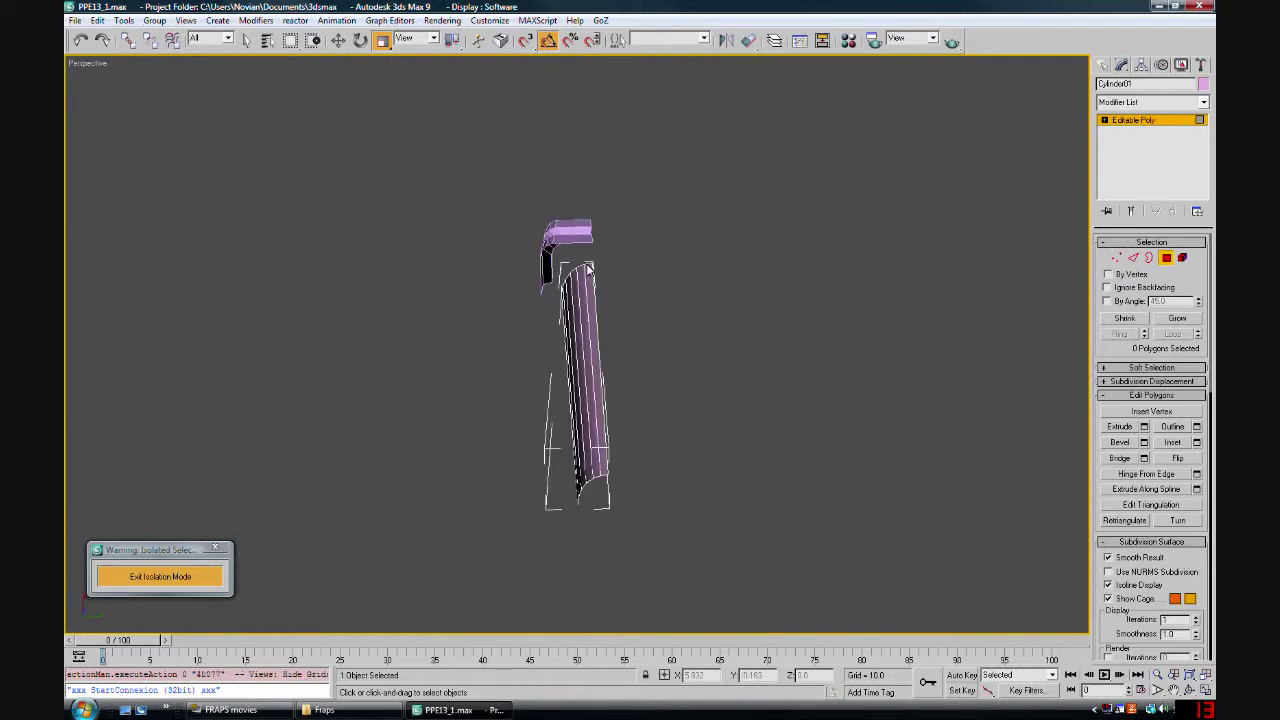
{"action": "scroll", "coordinate": [584, 262], "scroll_direction": "down", "scroll_amount": 5}
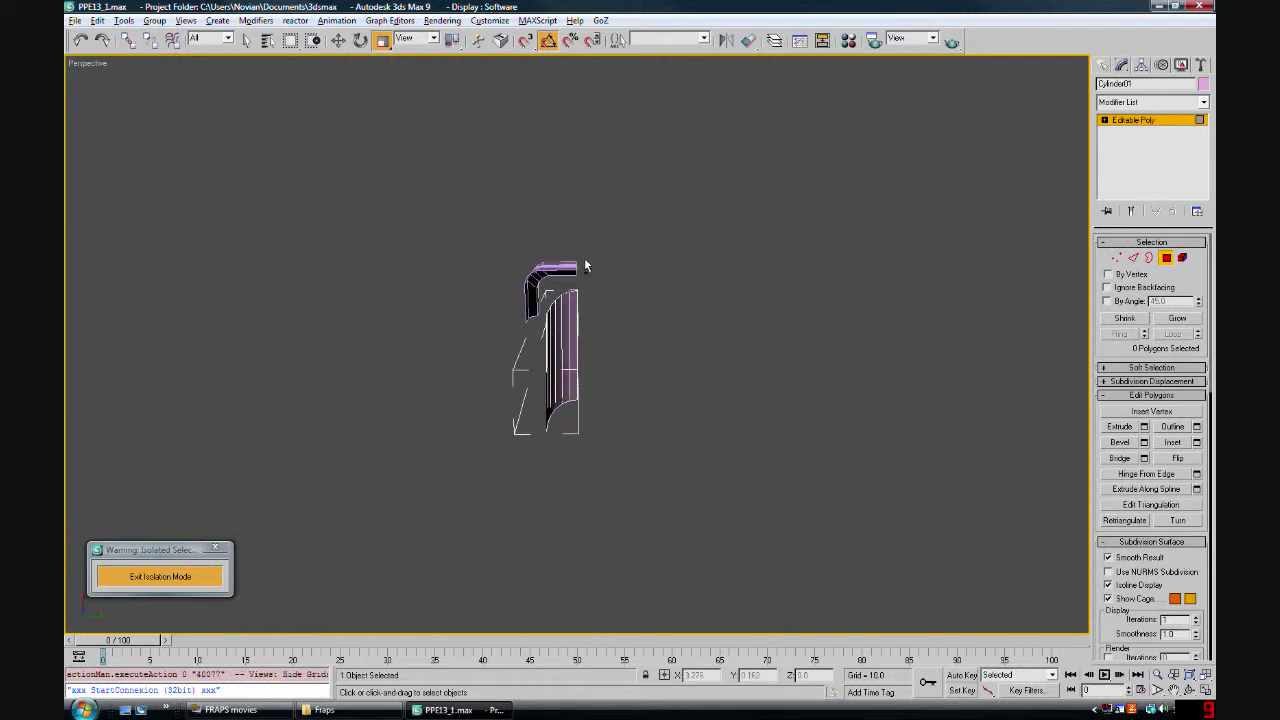
{"action": "scroll", "coordinate": [583, 270], "scroll_direction": "up", "scroll_amount": 8}
{"action": "mouse_move", "coordinate": [583, 292]}
{"action": "middle_mouse_down", "text": "alt"}
{"action": "mouse_move", "coordinate": [608, 286]}
{"action": "mouse_move", "coordinate": [591, 277]}
{"action": "middle_mouse_up", "text": "alt"}
{"action": "scroll", "coordinate": [633, 363], "scroll_direction": "up", "scroll_amount": 5}
{"action": "scroll", "coordinate": [636, 345], "scroll_direction": "down", "scroll_amount": 4}
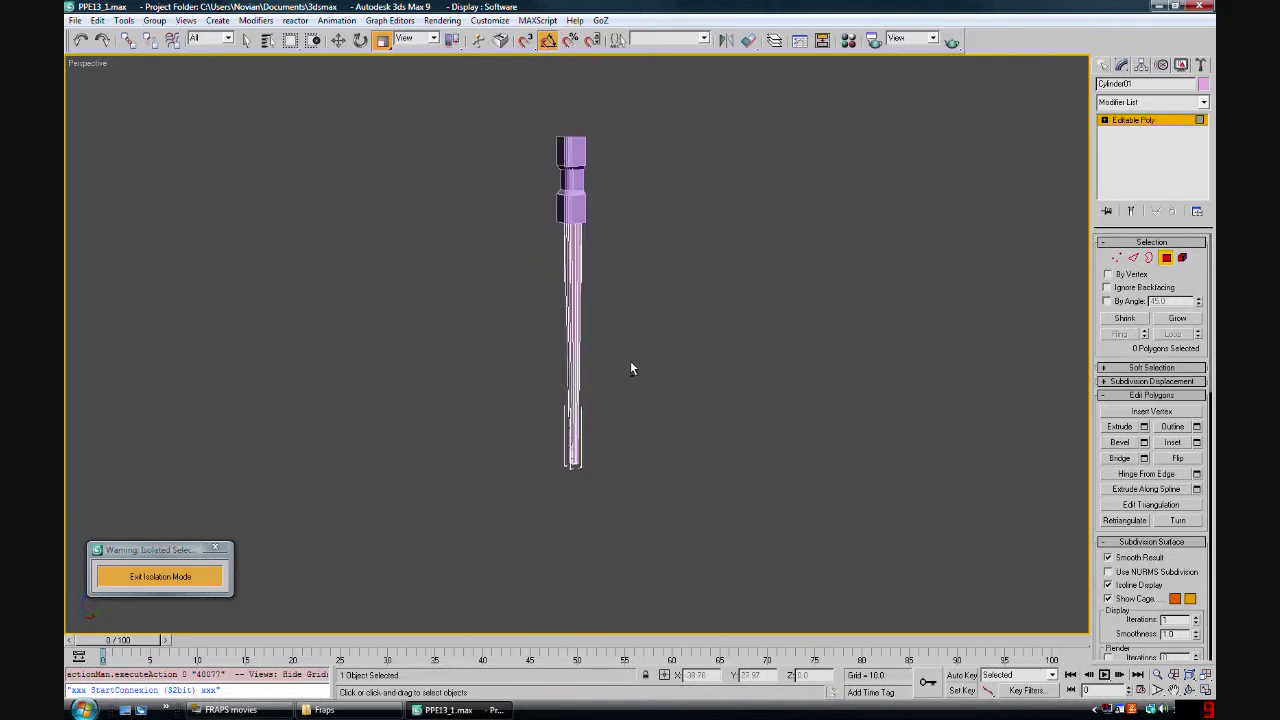
{"action": "scroll", "coordinate": [628, 385], "scroll_direction": "up", "scroll_amount": 2}
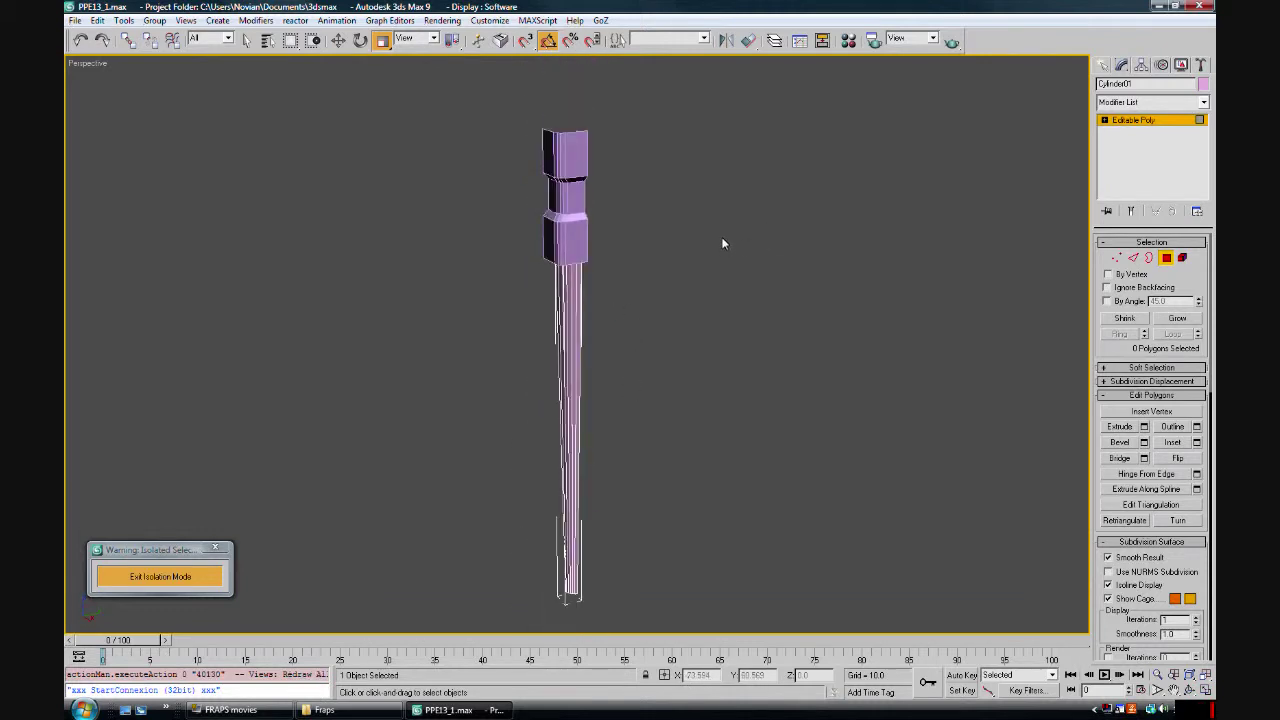
{"action": "middle_click_drag", "start_coordinate": [740, 243], "coordinate": [997, 157], "text": "alt"}
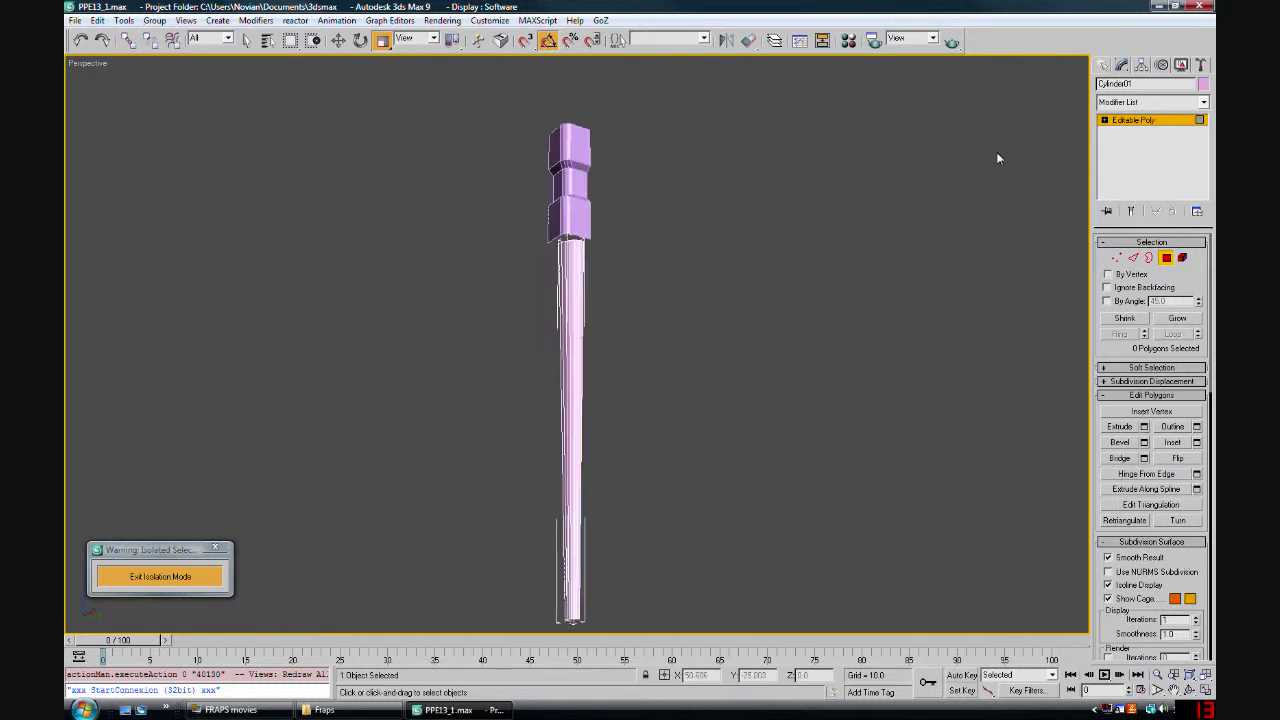
Leave polygon level and select the top block Box01
{"action": "left_click", "coordinate": [1115, 124]}
{"action": "left_click", "coordinate": [570, 185]}
{"action": "key", "text": "z"}
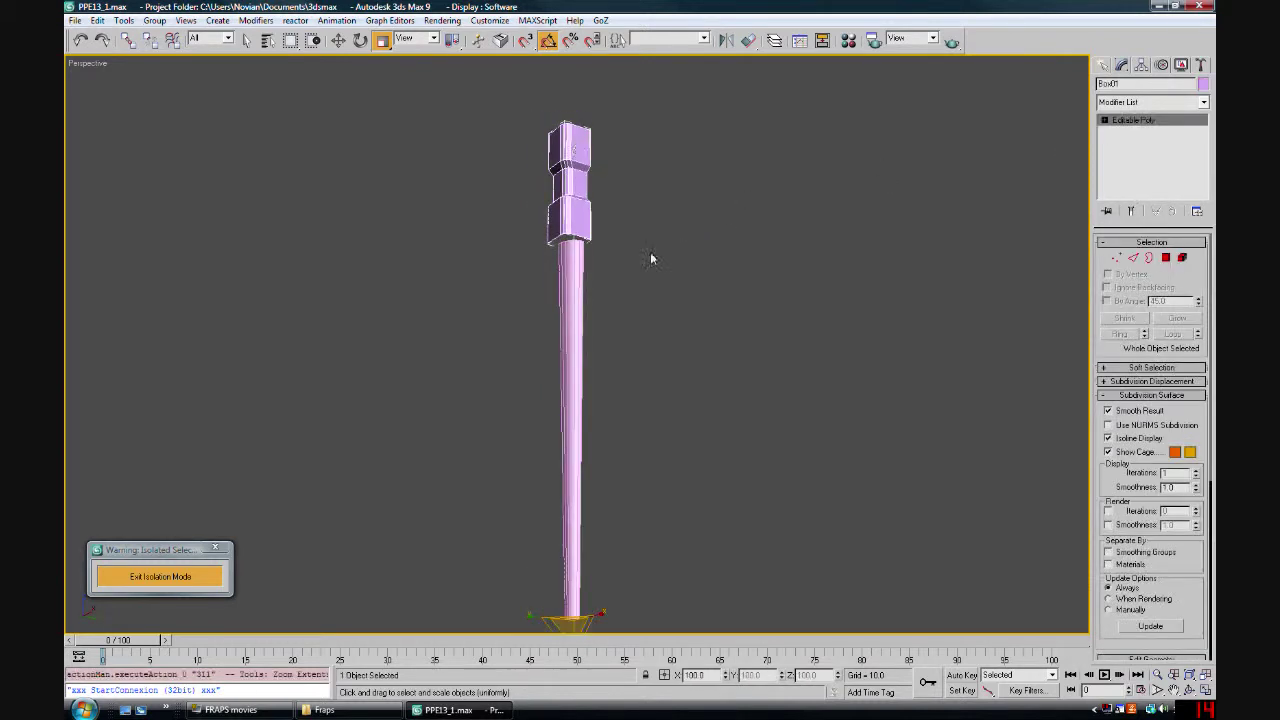
{"action": "middle_click_drag", "start_coordinate": [649, 245], "coordinate": [726, 320], "text": "alt"}
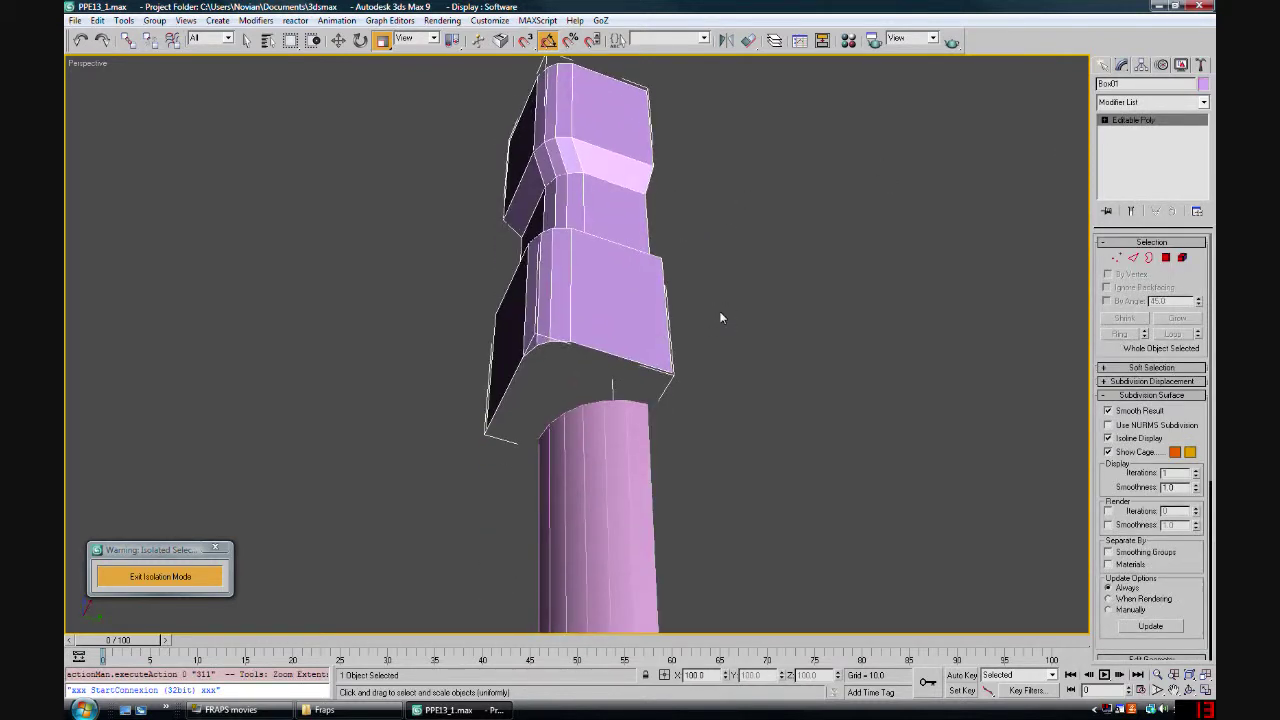
{"action": "left_click", "coordinate": [1110, 397]}
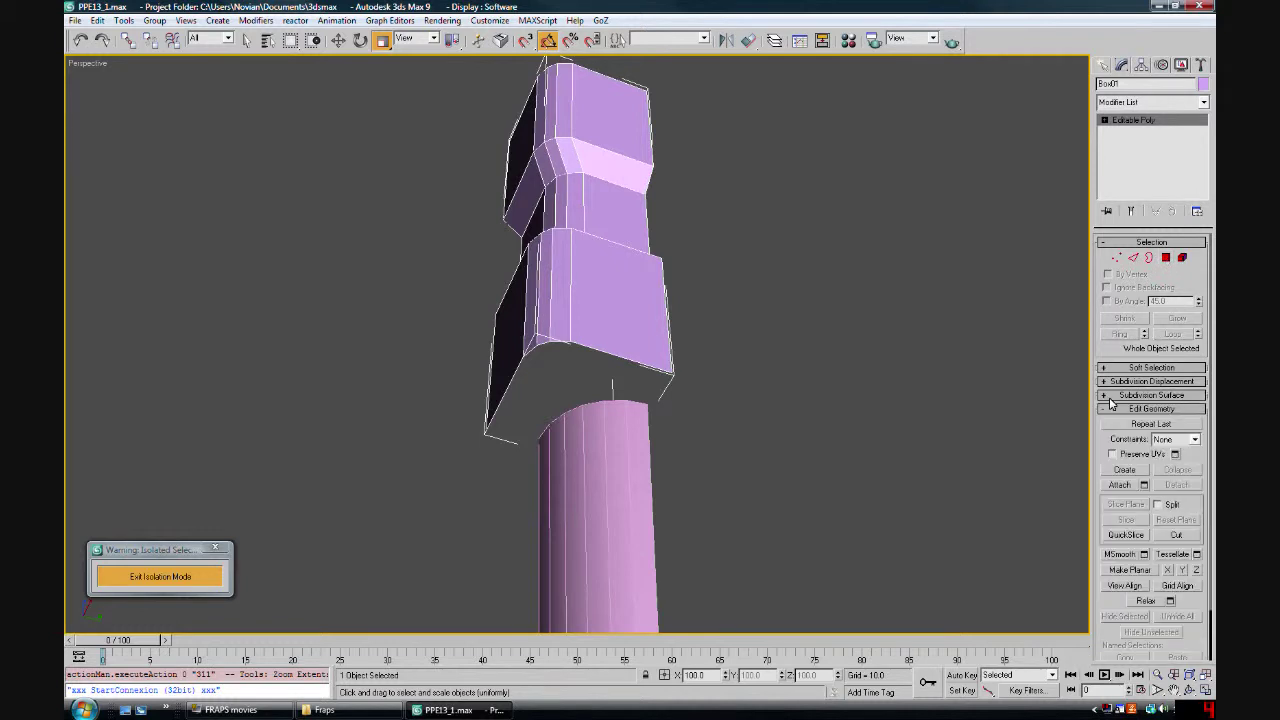
{"action": "middle_click_drag", "start_coordinate": [983, 534], "coordinate": [993, 399]}
Attach the quarter cylinder to Box01 with Edit Geometry's Attach
{"action": "left_click", "coordinate": [1118, 485]}
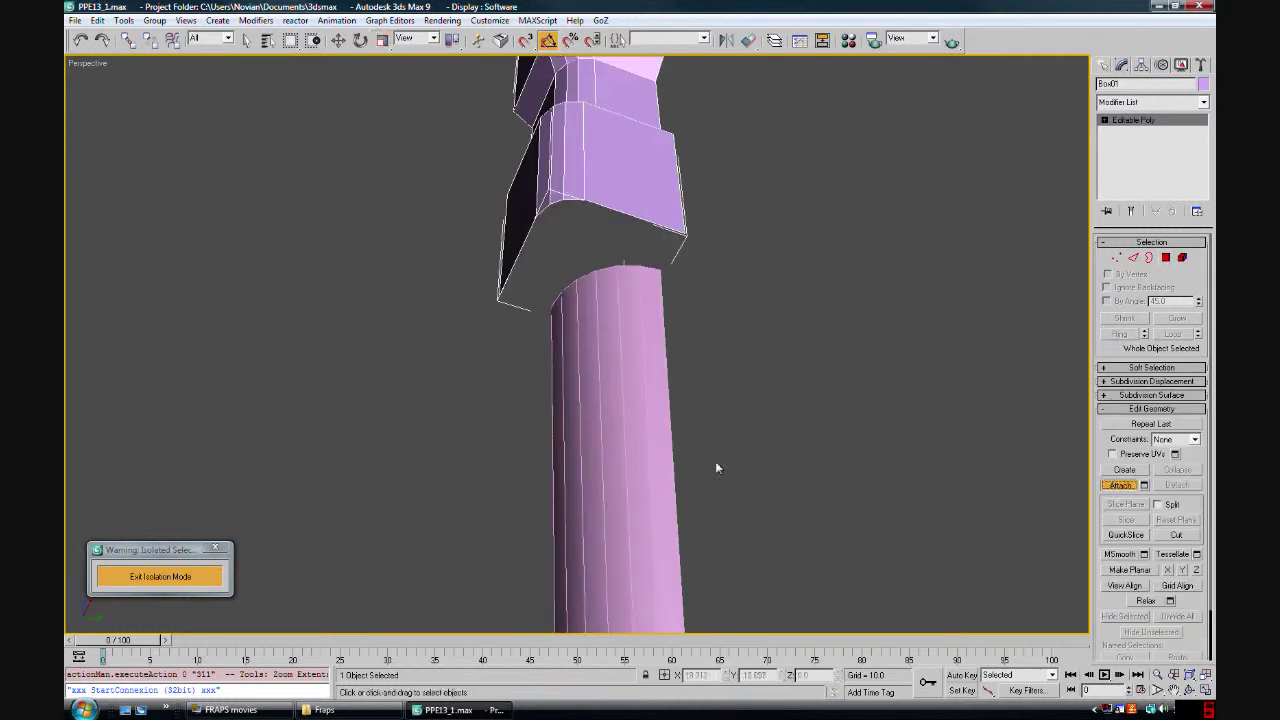
{"action": "left_click", "coordinate": [640, 425]}
{"action": "scroll", "coordinate": [644, 420], "scroll_direction": "down", "scroll_amount": 6}
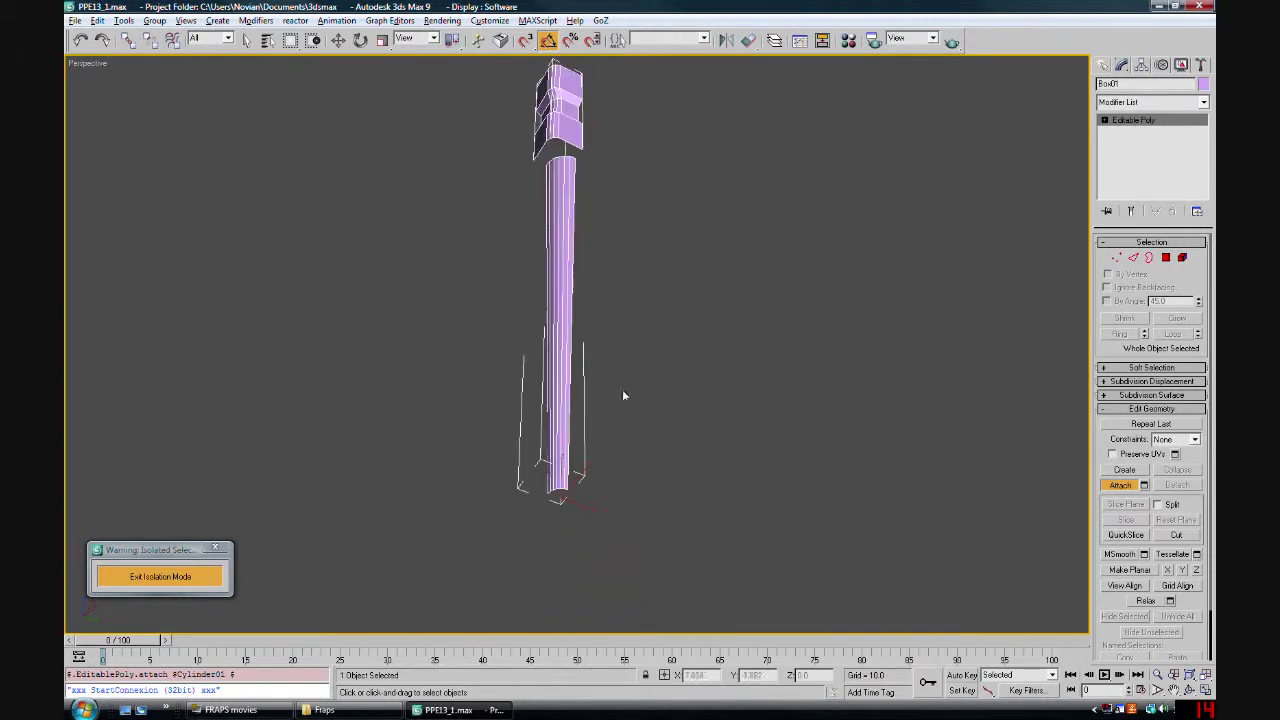
{"action": "scroll", "coordinate": [650, 300], "scroll_direction": "up", "scroll_amount": 3}
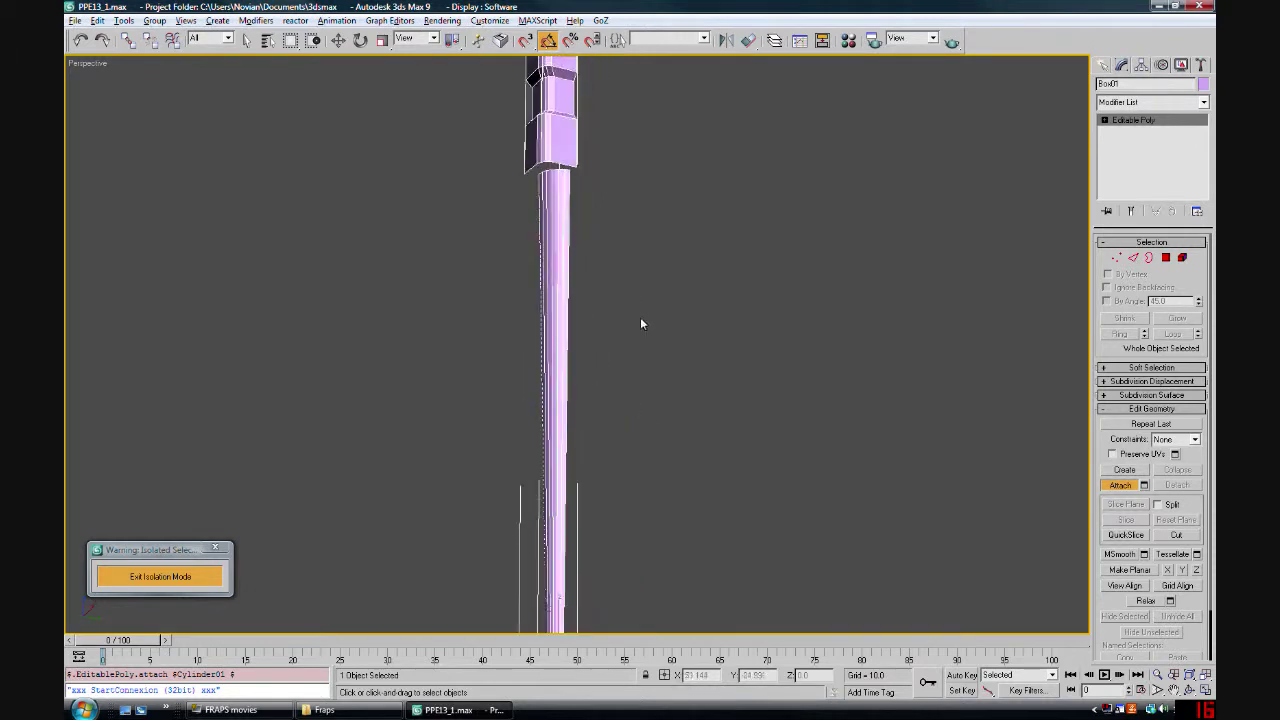
{"action": "left_click", "coordinate": [1120, 486]}
{"action": "key", "text": "z"}
{"action": "key", "text": "w"}
{"action": "middle_click_drag", "start_coordinate": [807, 381], "coordinate": [709, 446], "text": "alt"}
Show the whole scene and move the leg under the tabletop's right front corner
{"action": "left_click", "coordinate": [190, 576]}
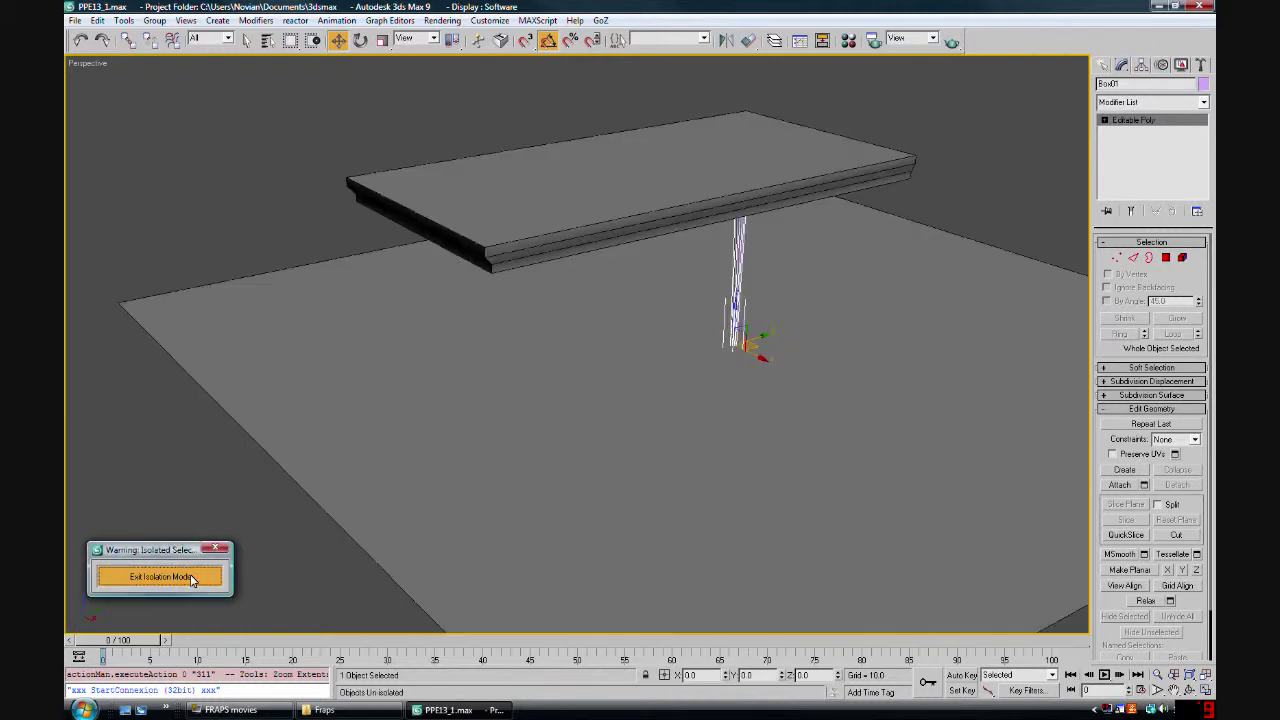
{"action": "scroll", "coordinate": [487, 397], "scroll_direction": "up", "scroll_amount": 5}
{"action": "middle_click_drag", "start_coordinate": [487, 397], "coordinate": [675, 523], "text": "alt"}
{"action": "scroll", "coordinate": [523, 304], "scroll_direction": "down", "scroll_amount": 3}
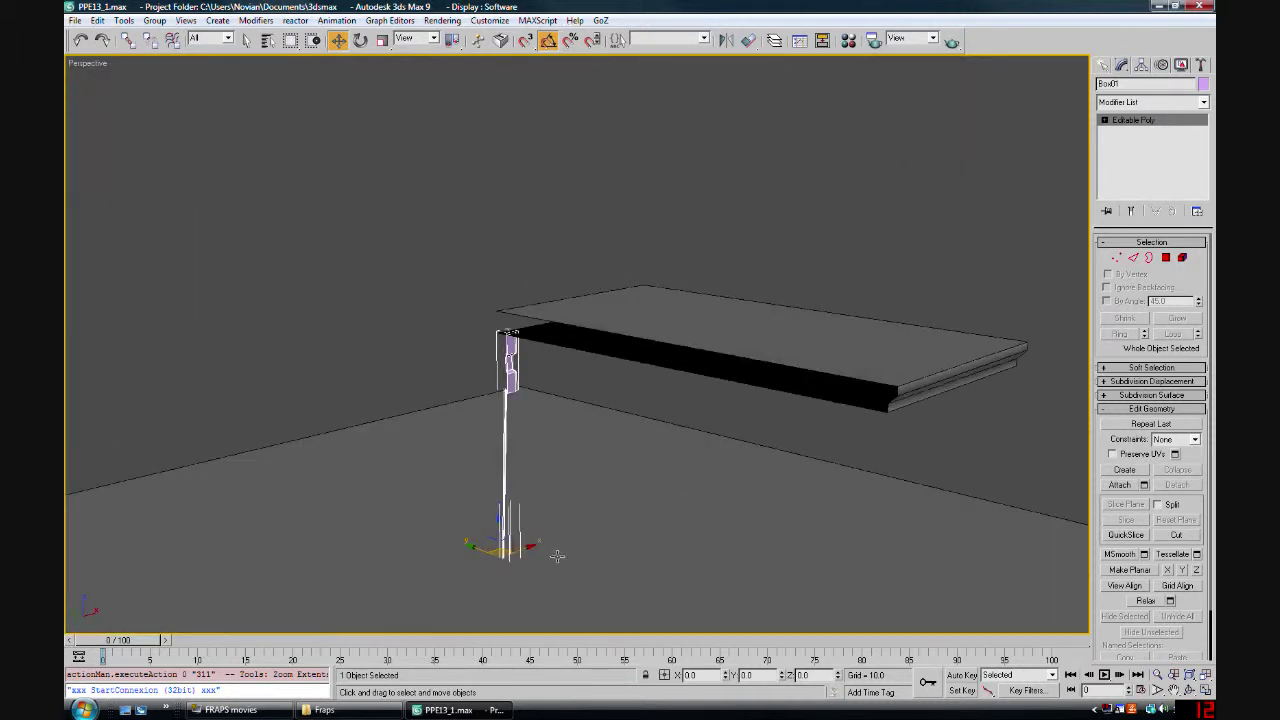
{"action": "left_click_drag", "start_coordinate": [505, 550], "coordinate": [945, 603]}
{"action": "middle_click_drag", "start_coordinate": [945, 603], "coordinate": [730, 547], "text": "alt"}
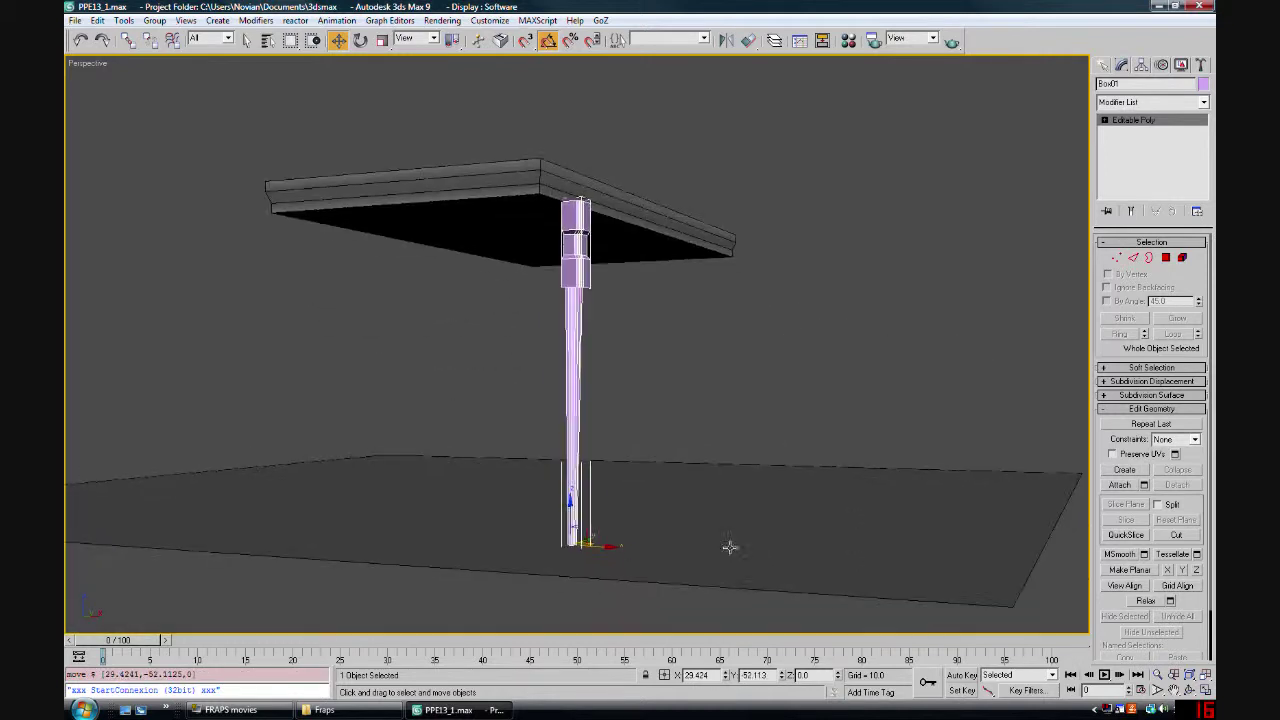
{"action": "left_click_drag", "start_coordinate": [598, 542], "coordinate": [598, 509]}
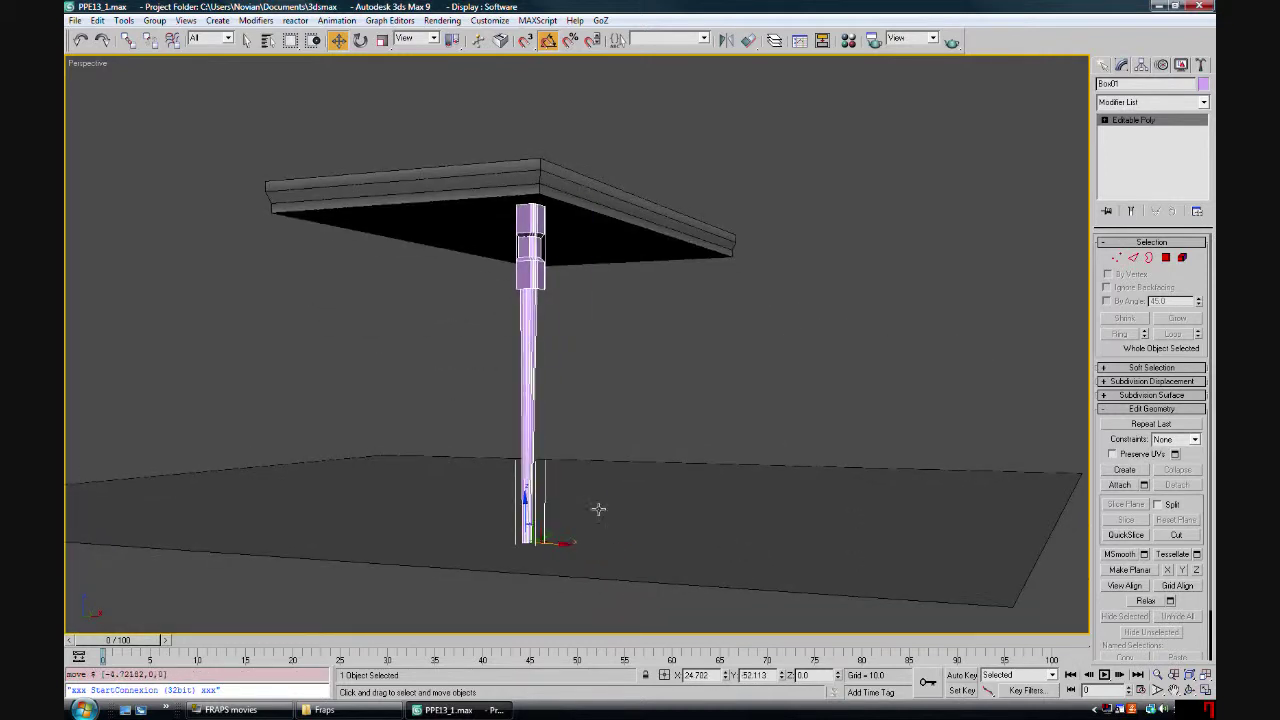
Isolate the leg with Alt+Q and orbit around it
{"action": "middle_click_drag", "start_coordinate": [598, 509], "coordinate": [725, 456], "text": "alt"}
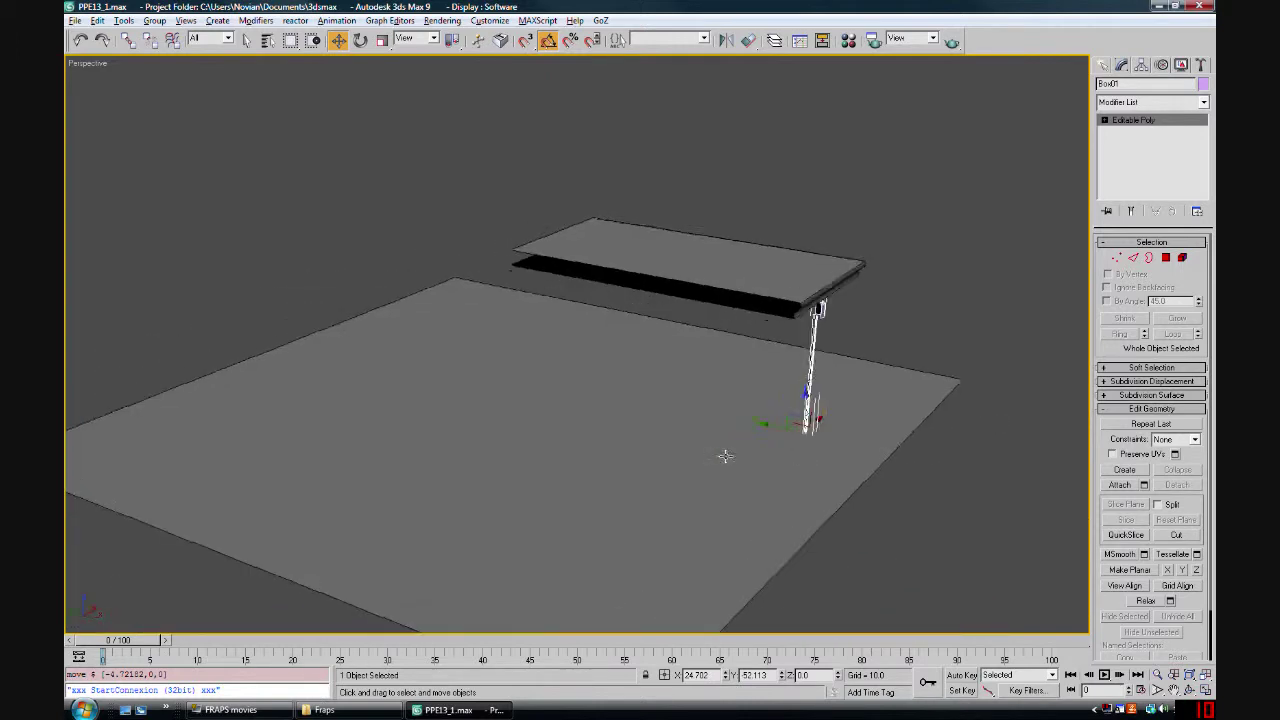
{"action": "middle_click_drag", "start_coordinate": [491, 169], "coordinate": [726, 396], "text": "alt"}
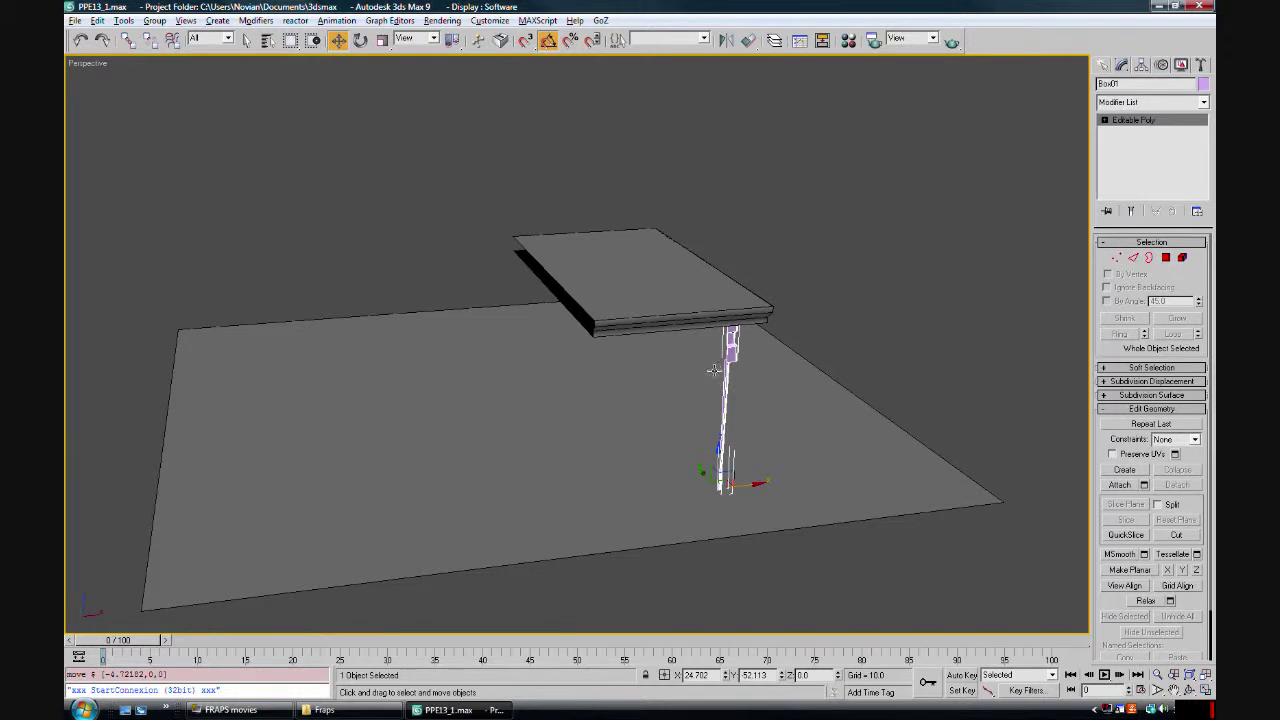
{"action": "middle_click_drag", "start_coordinate": [712, 366], "coordinate": [651, 371], "text": "alt"}
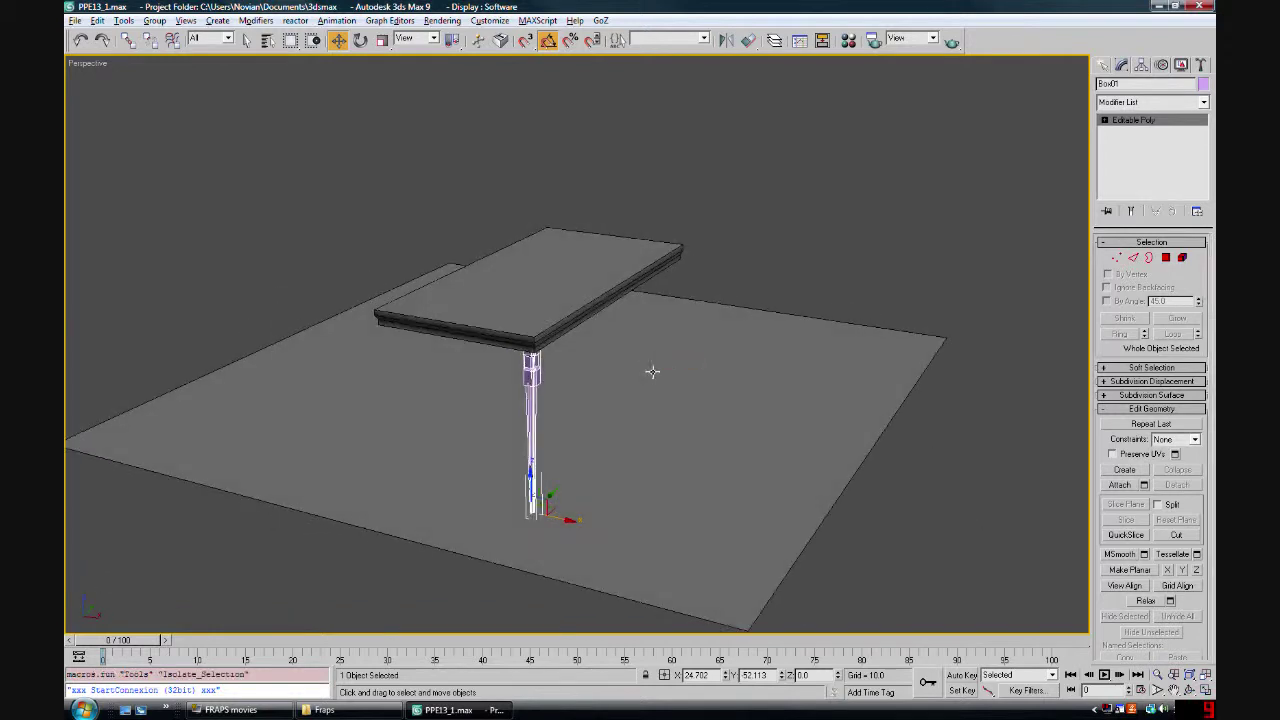
{"action": "key", "text": "alt+q"}
{"action": "middle_click_drag", "start_coordinate": [678, 326], "coordinate": [661, 352], "text": "alt"}
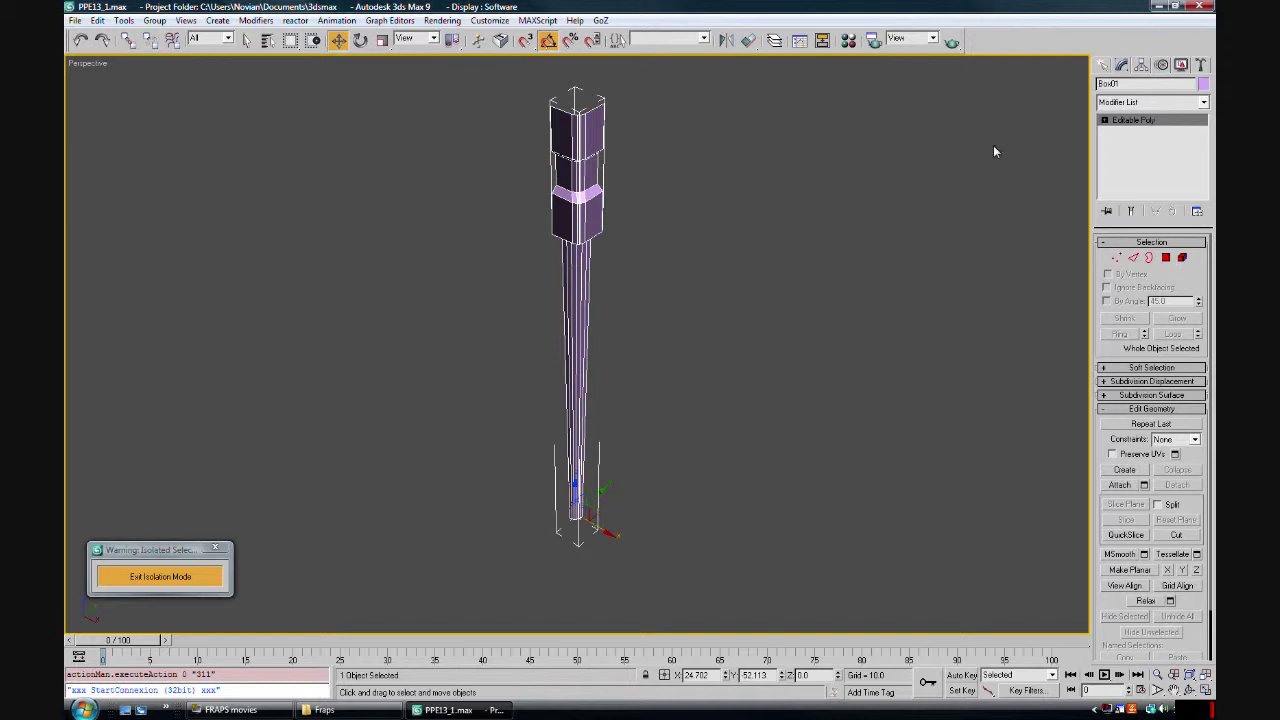
Add a Symmetry modifier mirroring the leg across X and orbit to inspect it
{"action": "middle_click_drag", "start_coordinate": [699, 241], "coordinate": [703, 271]}
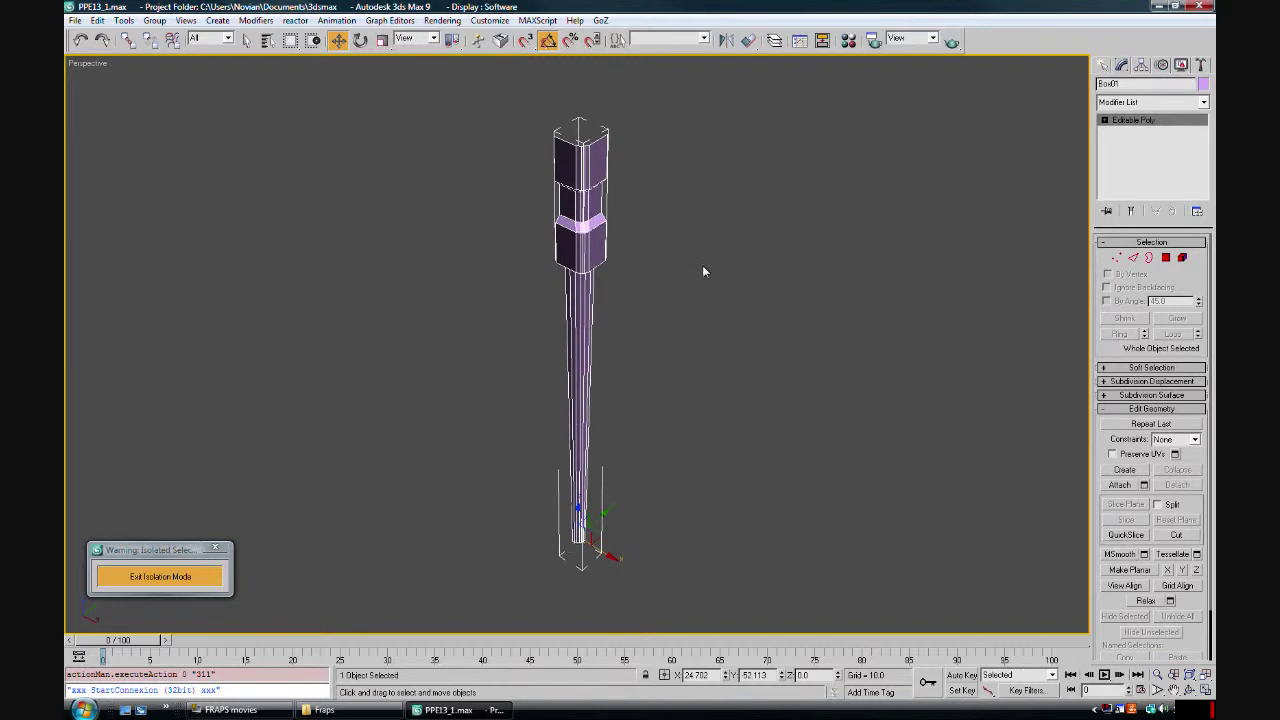
{"action": "left_click", "coordinate": [1202, 104]}
{"action": "left_click_drag", "start_coordinate": [1204, 130], "coordinate": [1200, 402]}
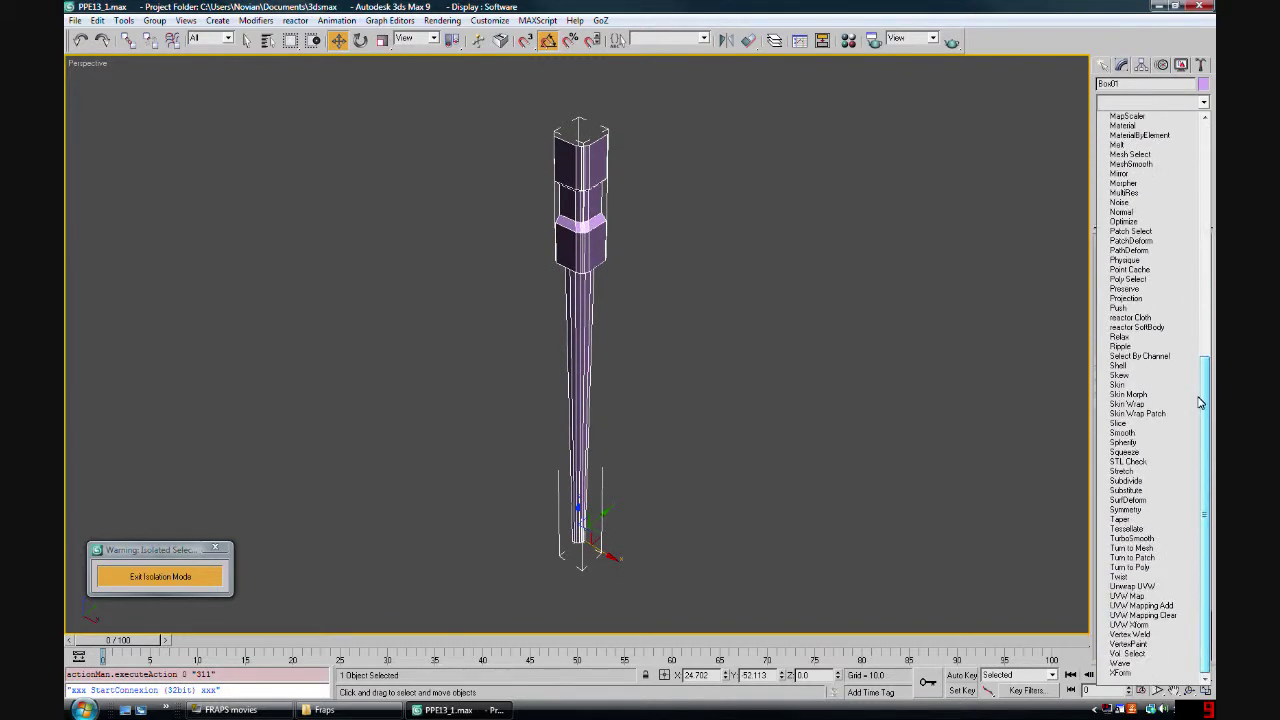
{"action": "left_click", "coordinate": [1126, 509]}
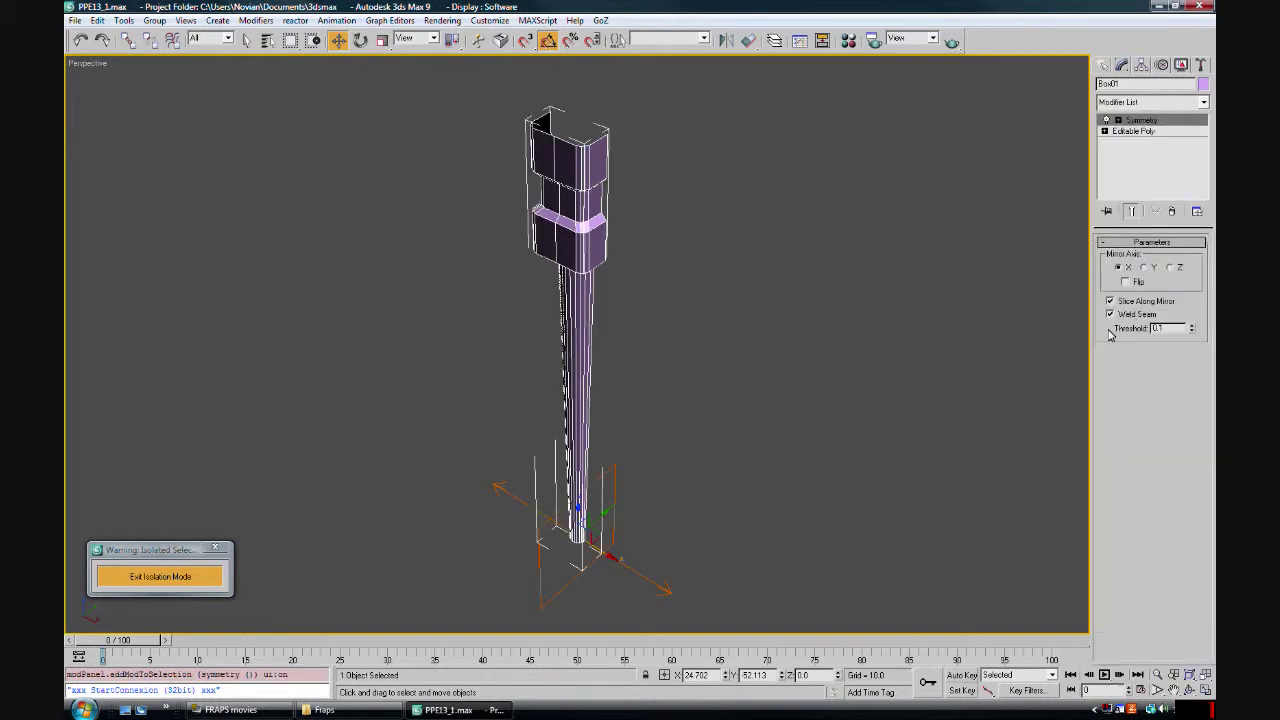
{"action": "scroll", "coordinate": [850, 344], "scroll_direction": "up", "scroll_amount": 3}
{"action": "middle_click_drag", "start_coordinate": [850, 344], "coordinate": [669, 248], "text": "alt"}
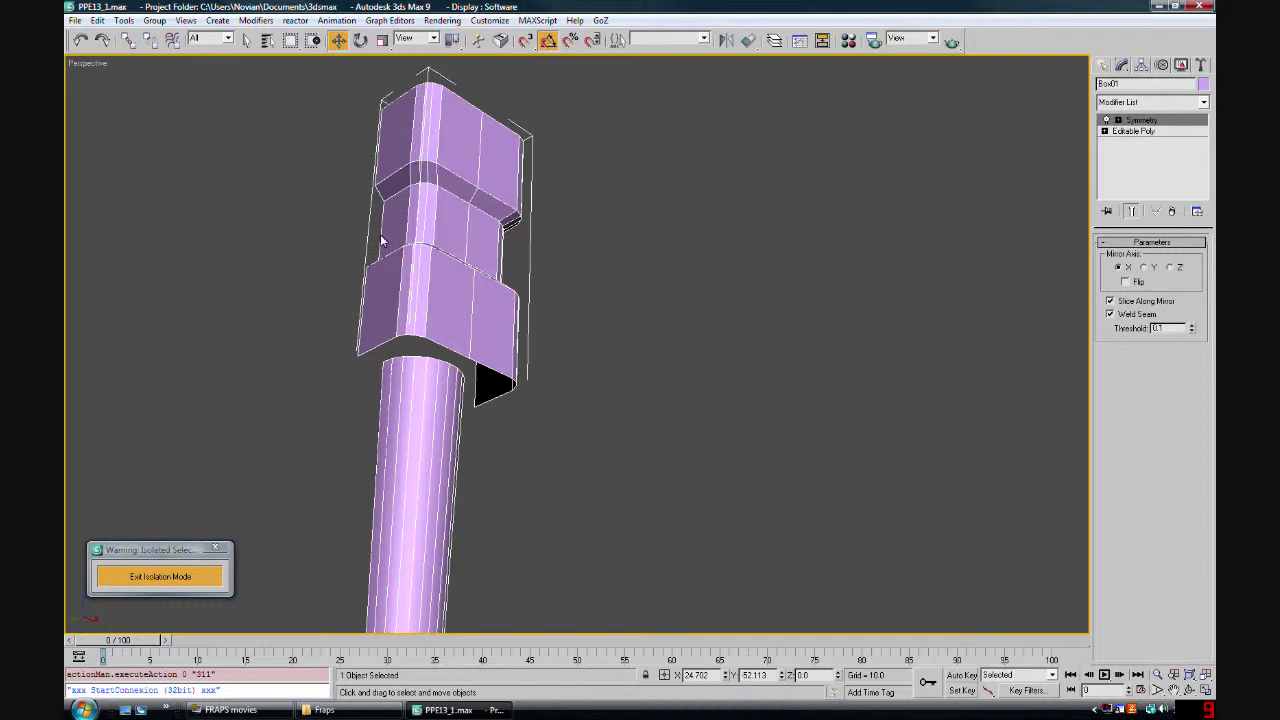
{"action": "middle_click_drag", "start_coordinate": [429, 191], "coordinate": [428, 262], "text": "alt"}
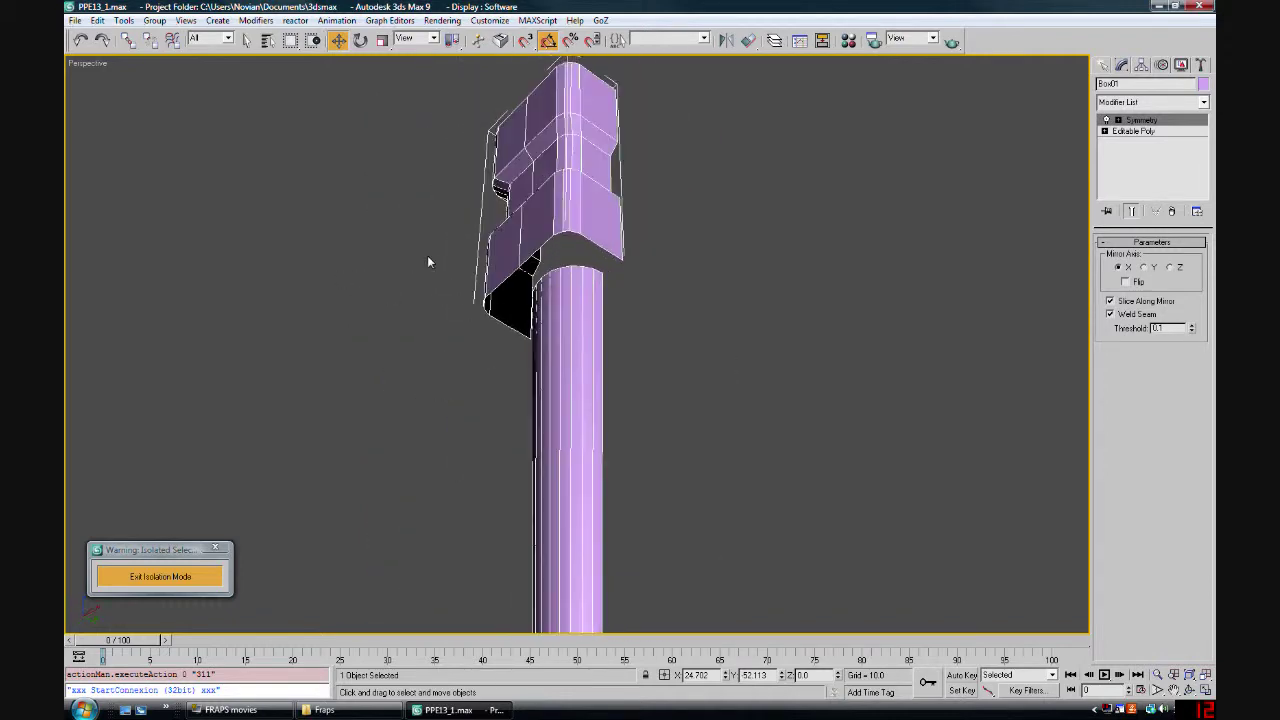
{"action": "left_click", "coordinate": [1203, 102]}
Add a second Symmetry modifier with Mirror Axis Y and Flip checked
{"action": "scroll", "coordinate": [1203, 430], "scroll_direction": "down", "scroll_amount": 15}
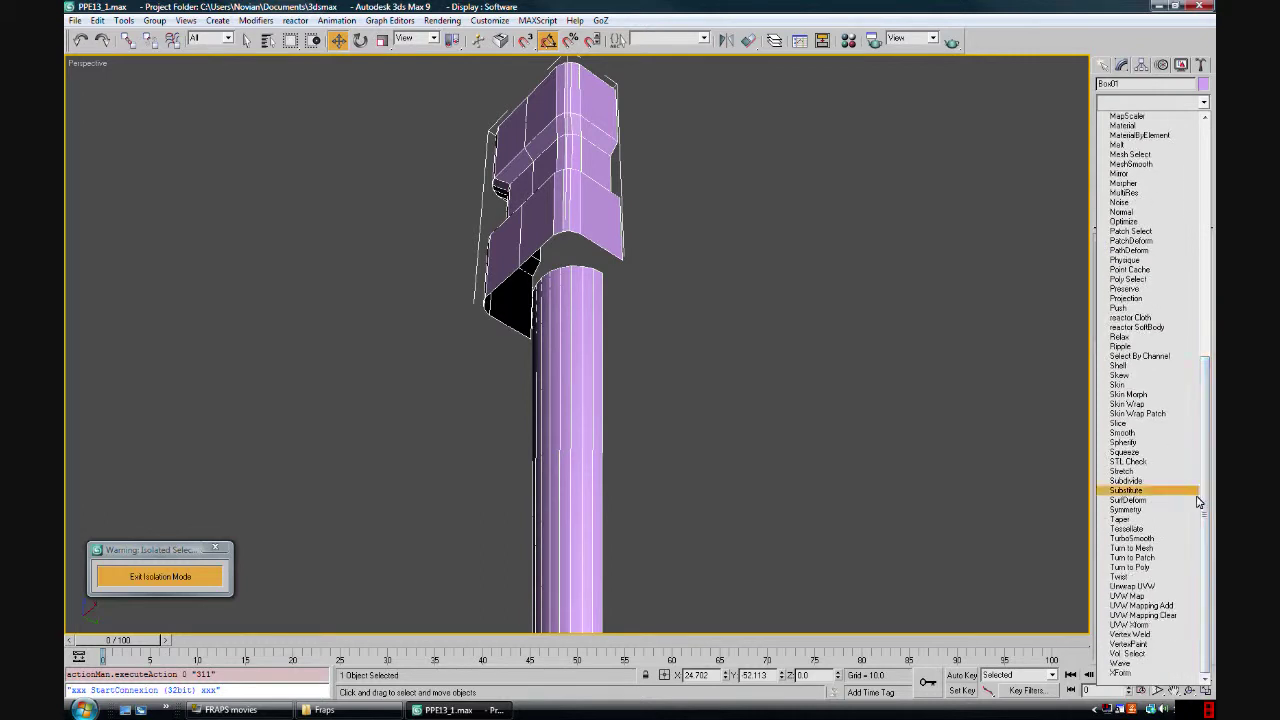
{"action": "left_click", "coordinate": [1150, 509]}
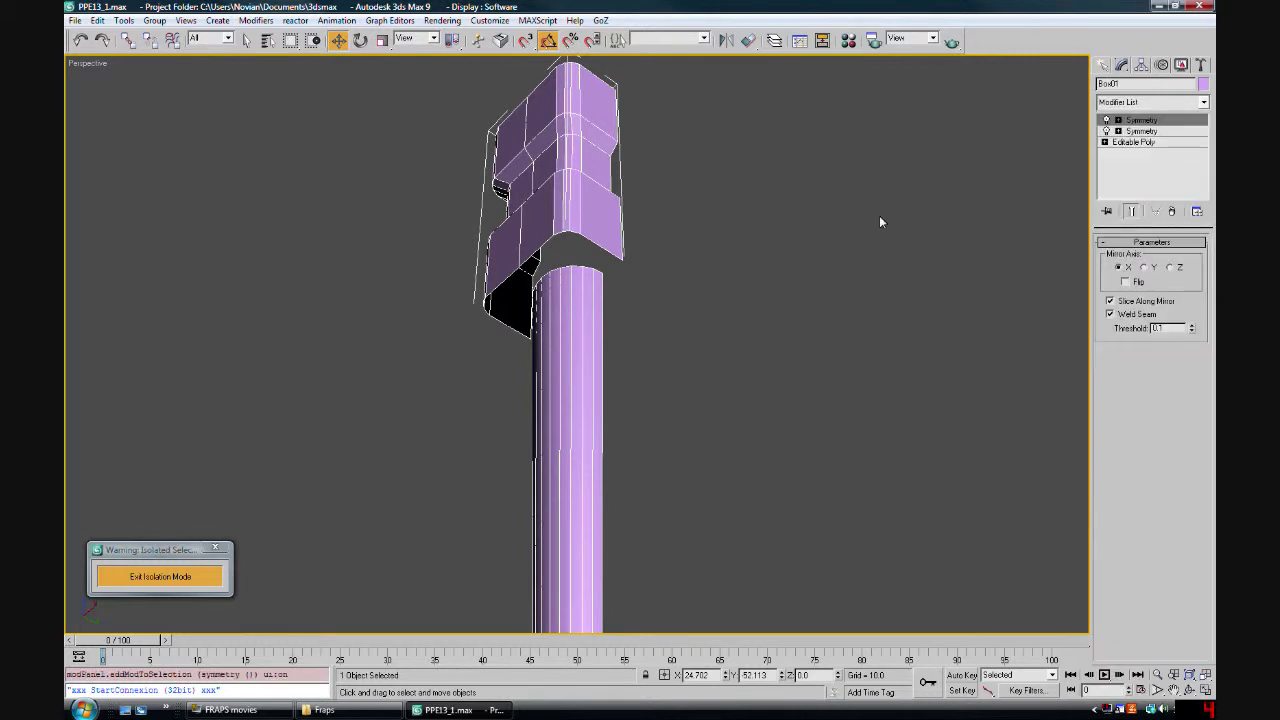
{"action": "left_click", "coordinate": [1143, 270]}
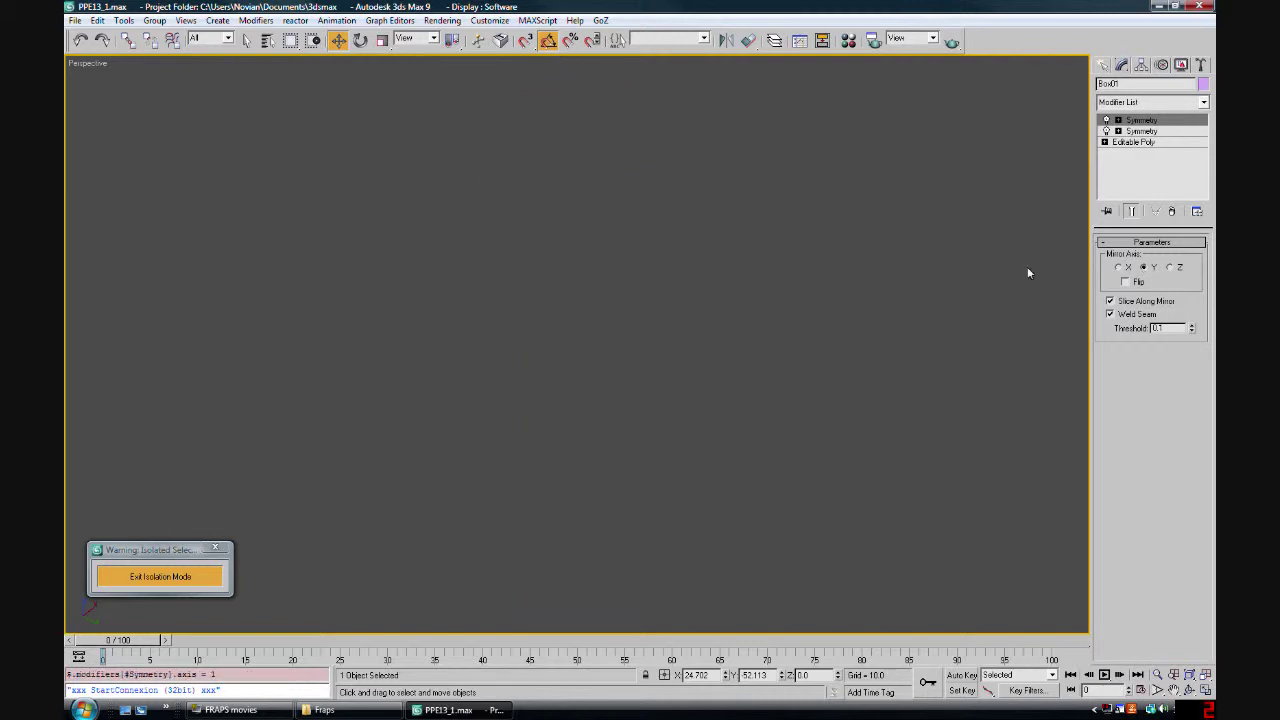
{"action": "left_click", "coordinate": [1124, 282]}
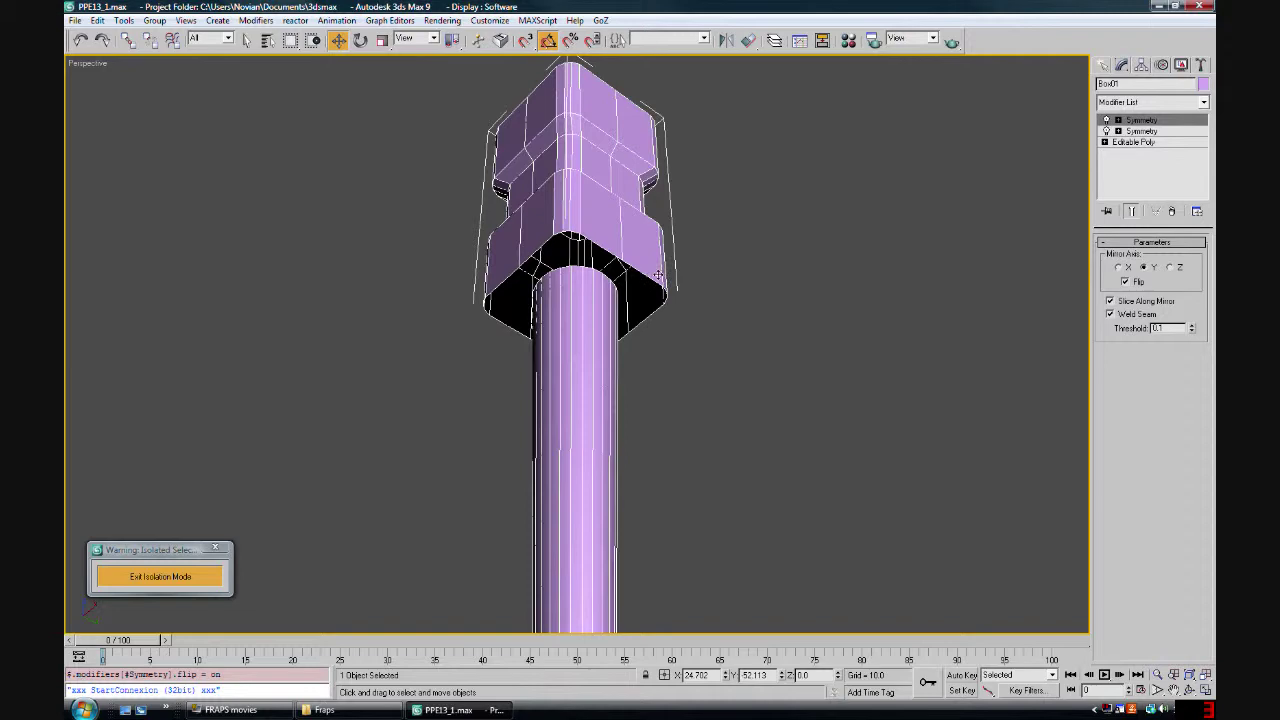
{"action": "middle_click_drag", "start_coordinate": [658, 275], "coordinate": [560, 227], "text": "alt"}
{"action": "middle_click_drag", "start_coordinate": [501, 256], "coordinate": [542, 314], "text": "alt"}
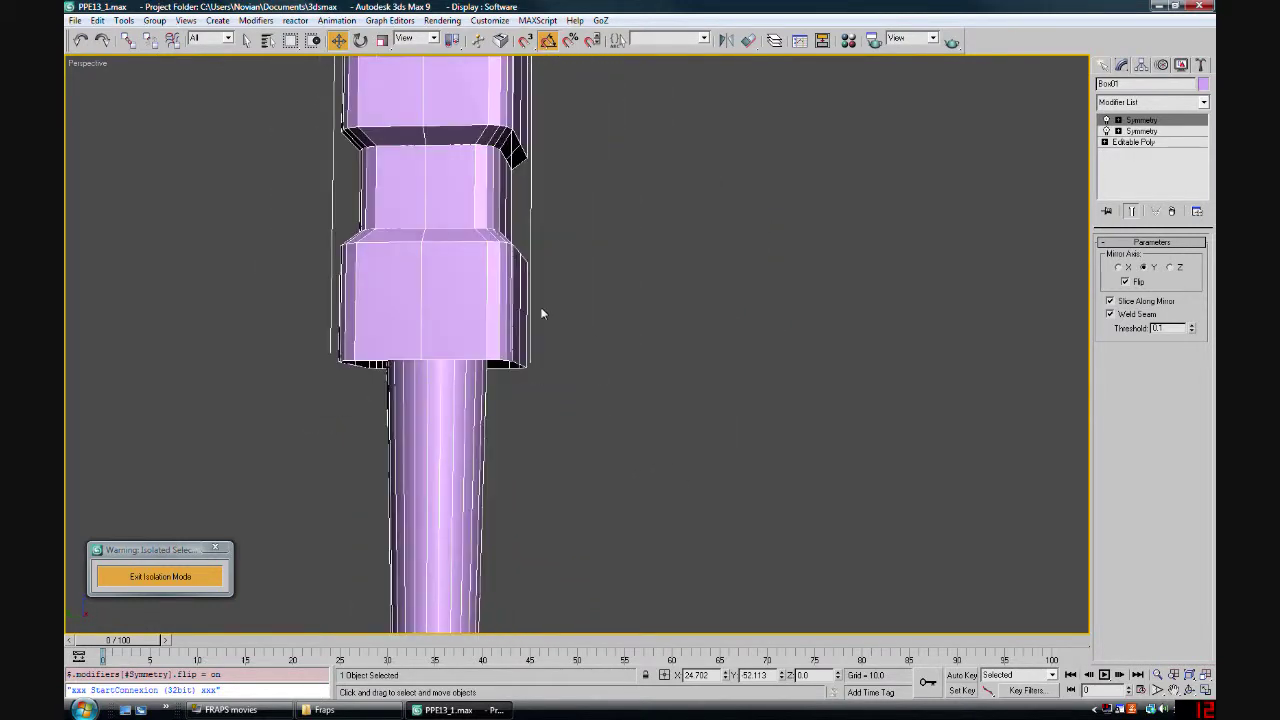
{"action": "middle_click_drag", "start_coordinate": [444, 193], "coordinate": [531, 331], "text": "alt"}
{"action": "scroll", "coordinate": [600, 440], "scroll_direction": "up", "scroll_amount": 8}
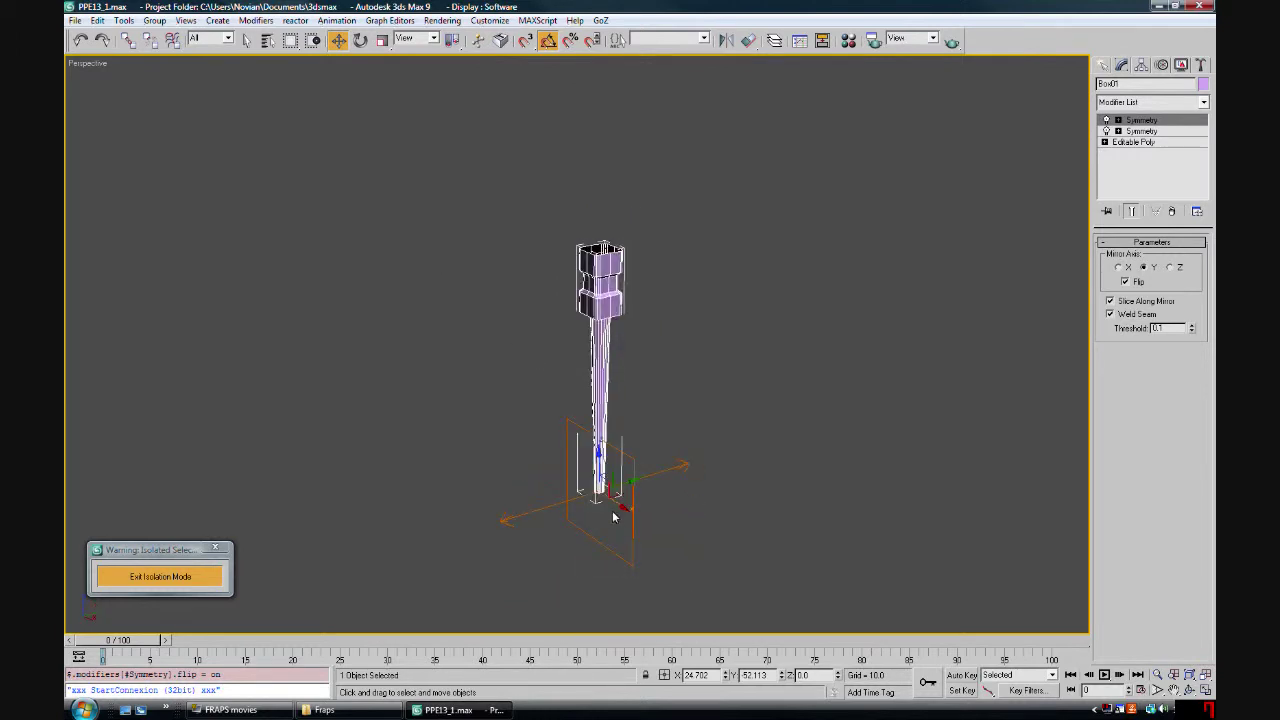
Inspect the leg's top and underside, then exit isolation and view it under the tabletop
{"action": "middle_click_drag", "start_coordinate": [634, 437], "coordinate": [612, 412], "text": "alt"}
{"action": "scroll", "coordinate": [639, 455], "scroll_direction": "down", "scroll_amount": 5}
{"action": "scroll", "coordinate": [614, 380], "scroll_direction": "up", "scroll_amount": 5}
{"action": "middle_click_drag", "start_coordinate": [616, 360], "coordinate": [603, 313], "text": "alt"}
{"action": "scroll", "coordinate": [607, 282], "scroll_direction": "up", "scroll_amount": 4}
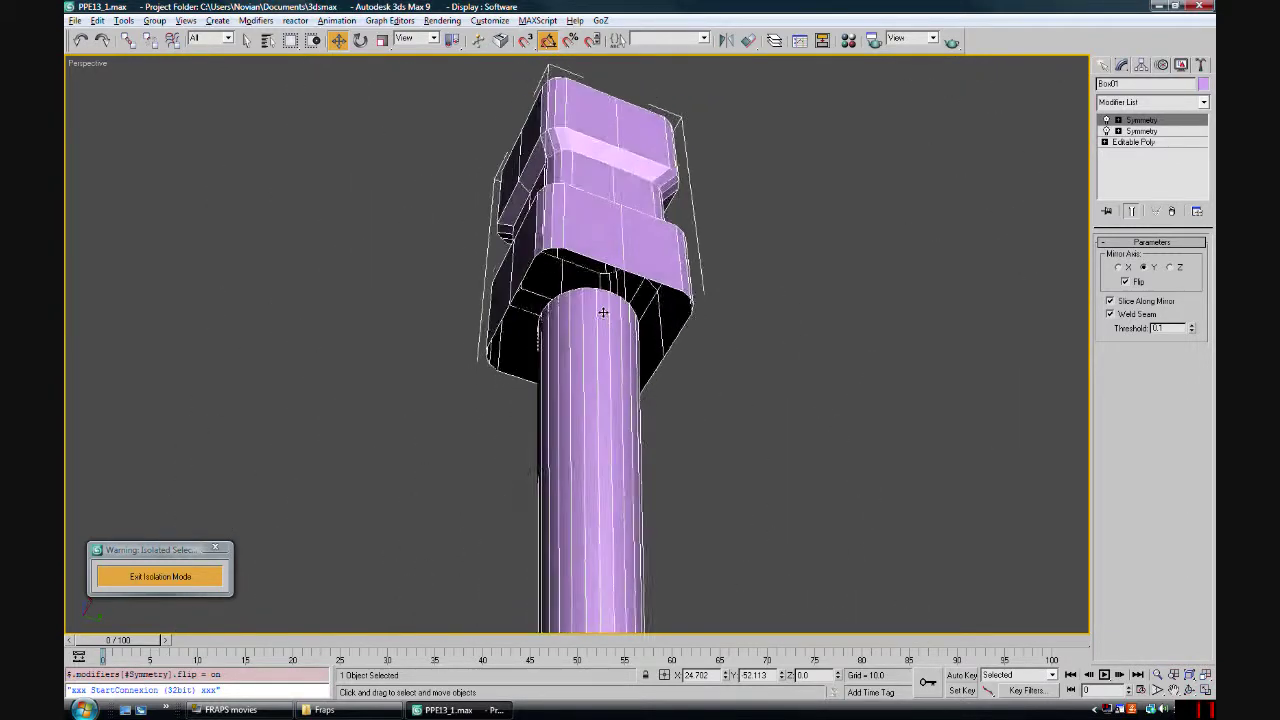
{"action": "scroll", "coordinate": [570, 288], "scroll_direction": "up", "scroll_amount": 5}
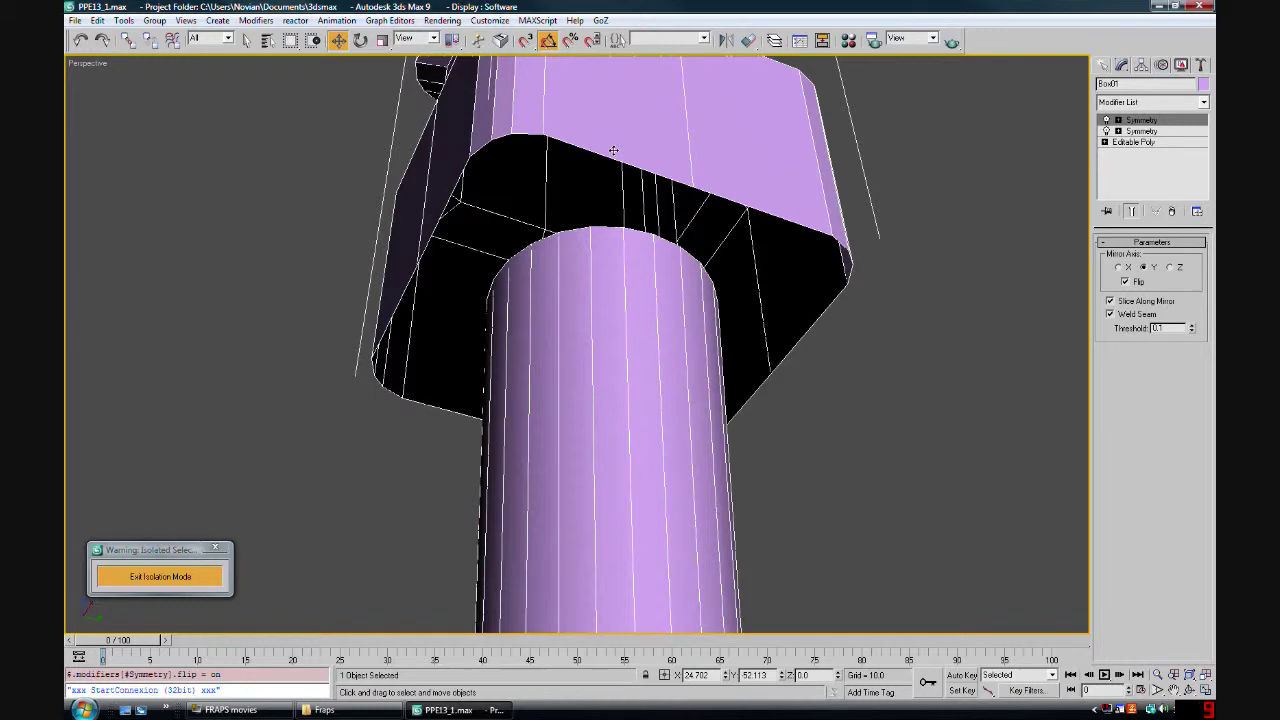
{"action": "scroll", "coordinate": [609, 267], "scroll_direction": "down", "scroll_amount": 6}
{"action": "middle_click_drag", "start_coordinate": [646, 291], "coordinate": [637, 356], "text": "alt"}
{"action": "left_click", "coordinate": [200, 576]}
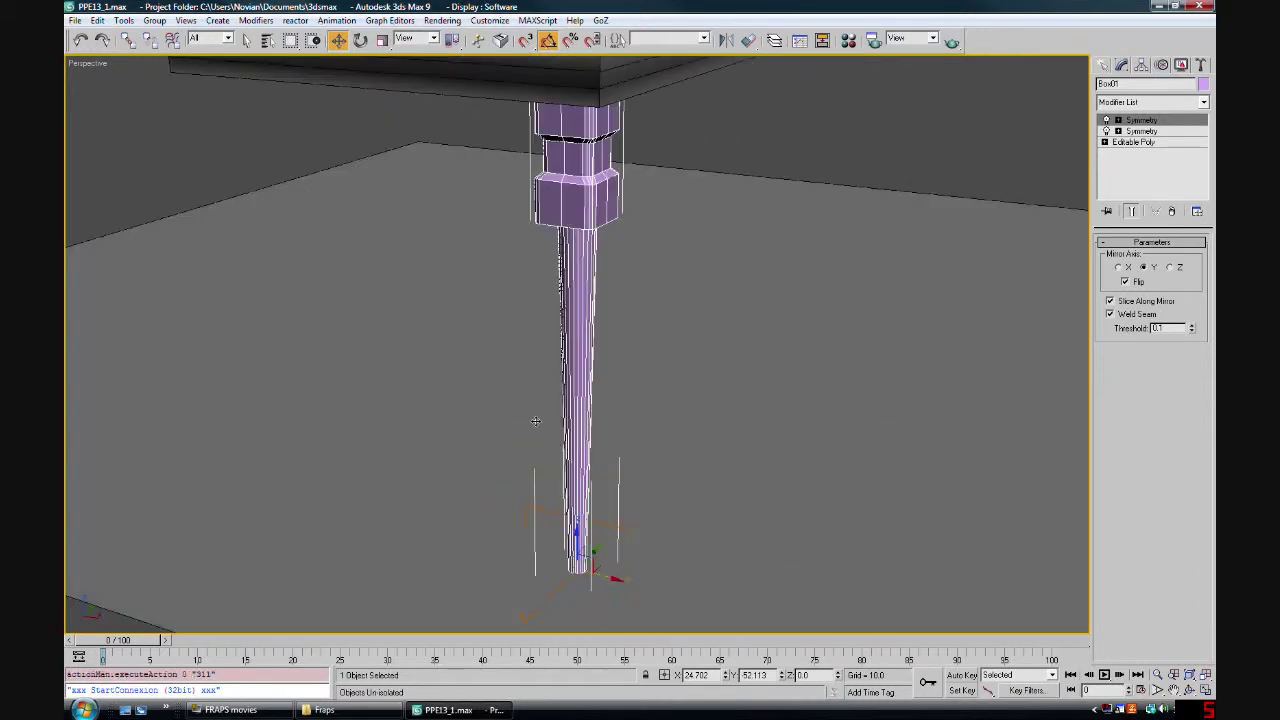
{"action": "scroll", "coordinate": [737, 295], "scroll_direction": "down", "scroll_amount": 5}
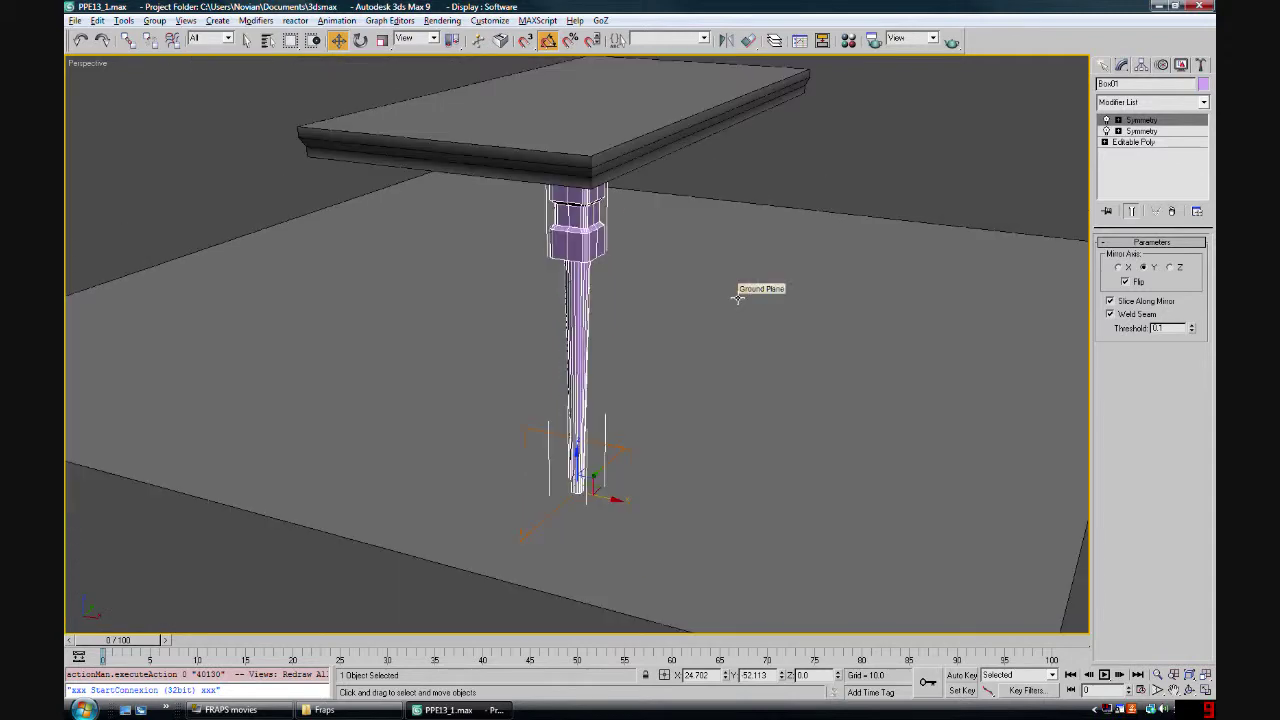
{"action": "scroll", "coordinate": [720, 283], "scroll_direction": "up", "scroll_amount": 5}
{"action": "middle_click_drag", "start_coordinate": [706, 280], "coordinate": [911, 220], "text": "alt"}
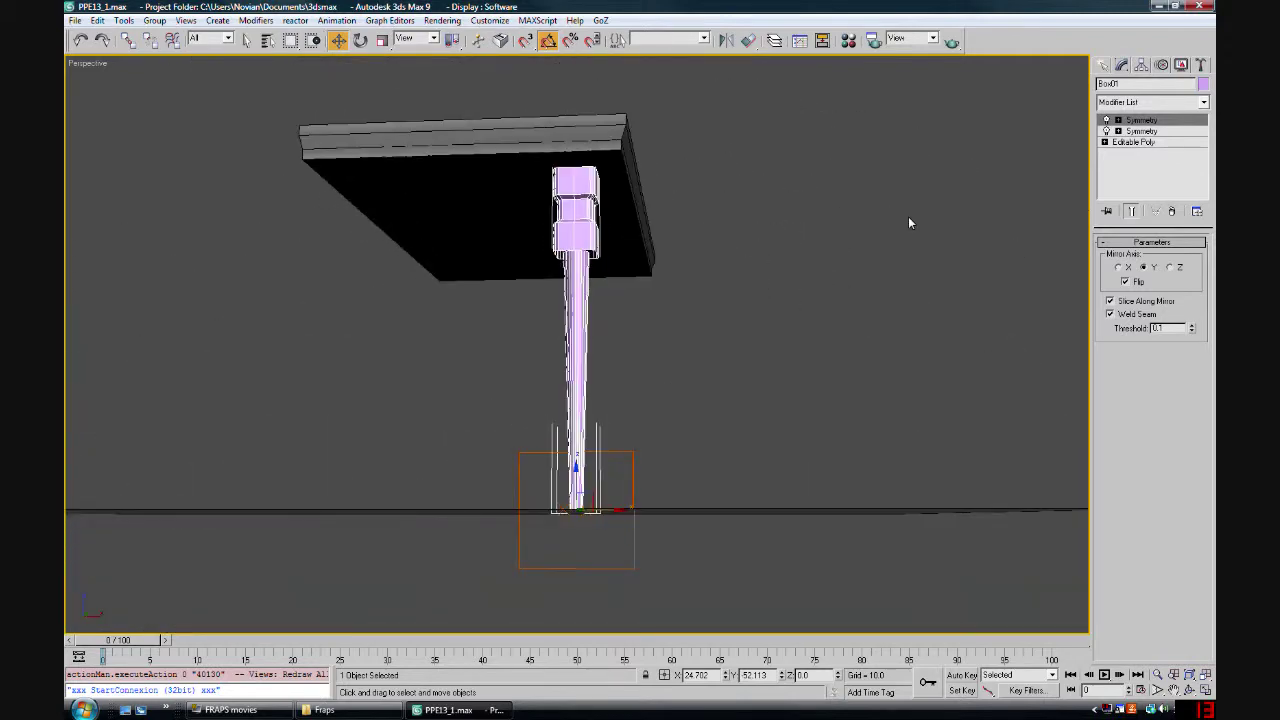
Rename the object to 'Leg' and collapse all its modifiers into one Editable Poly
{"action": "type", "text": "Leg"}
{"action": "right_click", "coordinate": [1162, 127]}
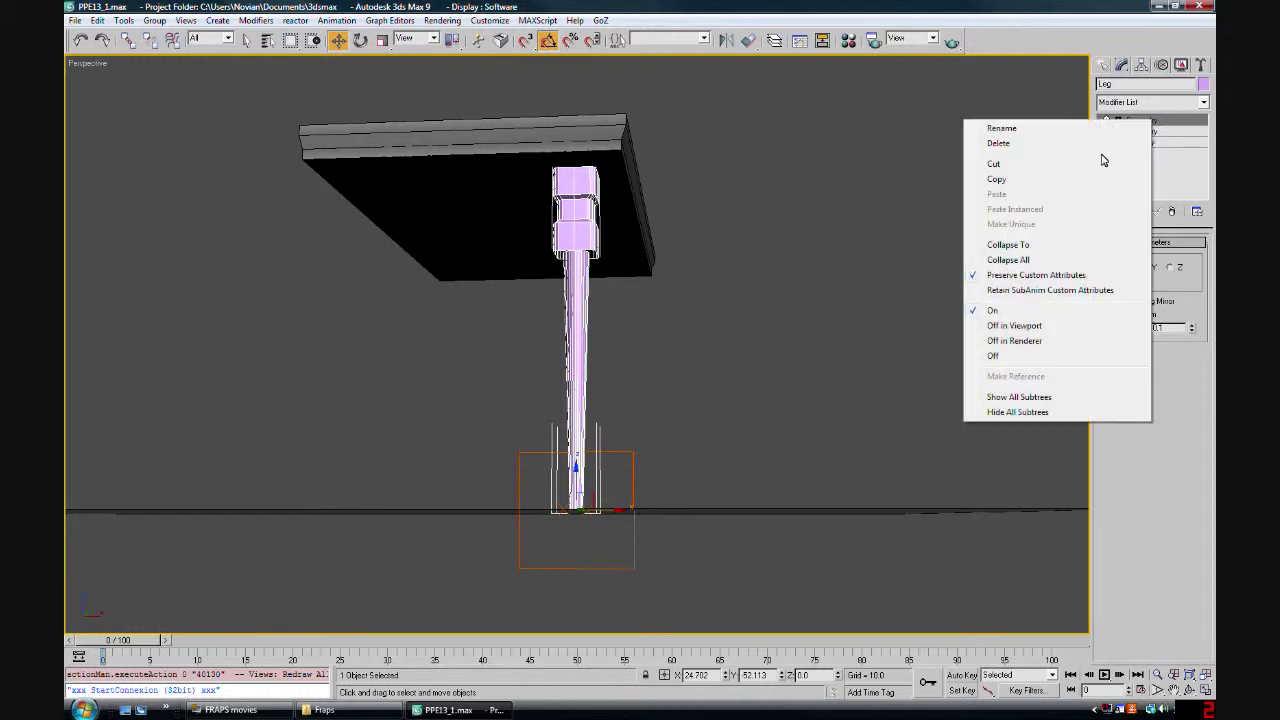
{"action": "left_click", "coordinate": [1015, 259]}
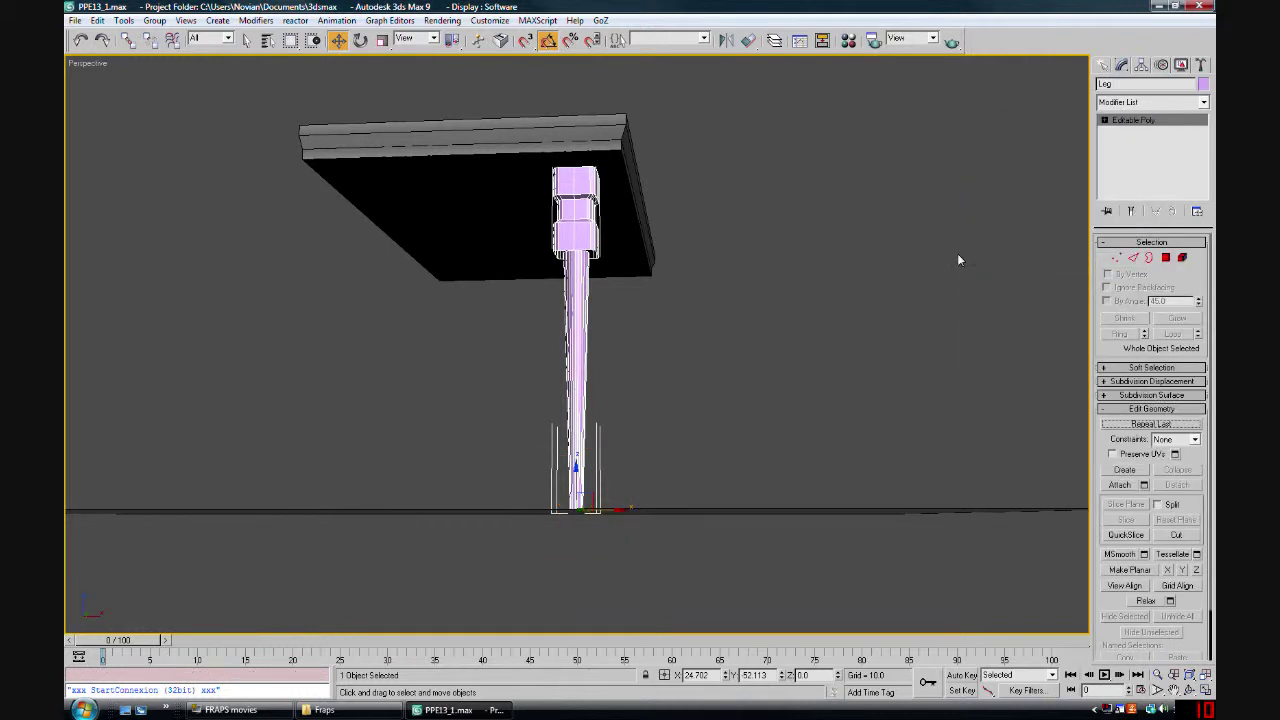
At vertex level, try the Weld threshold settings, cancel them, and return to object level
{"action": "left_click", "coordinate": [1116, 258]}
{"action": "left_click", "coordinate": [1140, 395]}
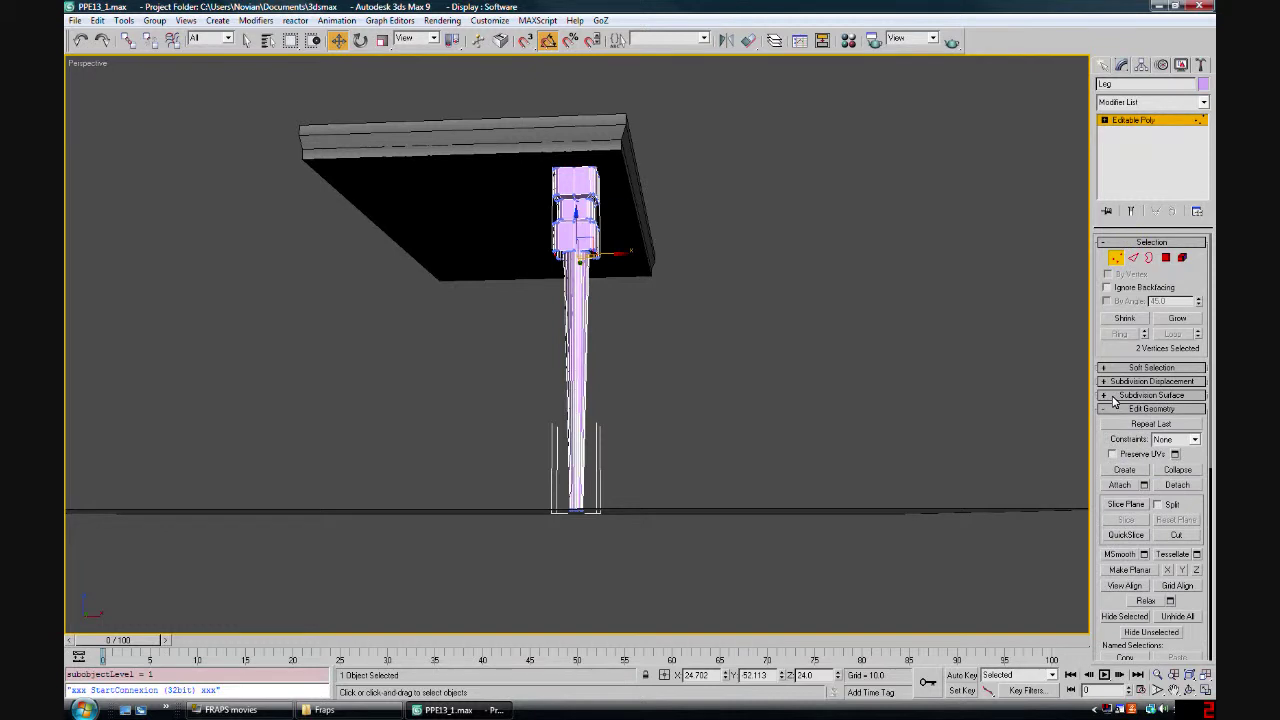
{"action": "scroll", "coordinate": [1112, 596], "scroll_direction": "down", "scroll_amount": 5}
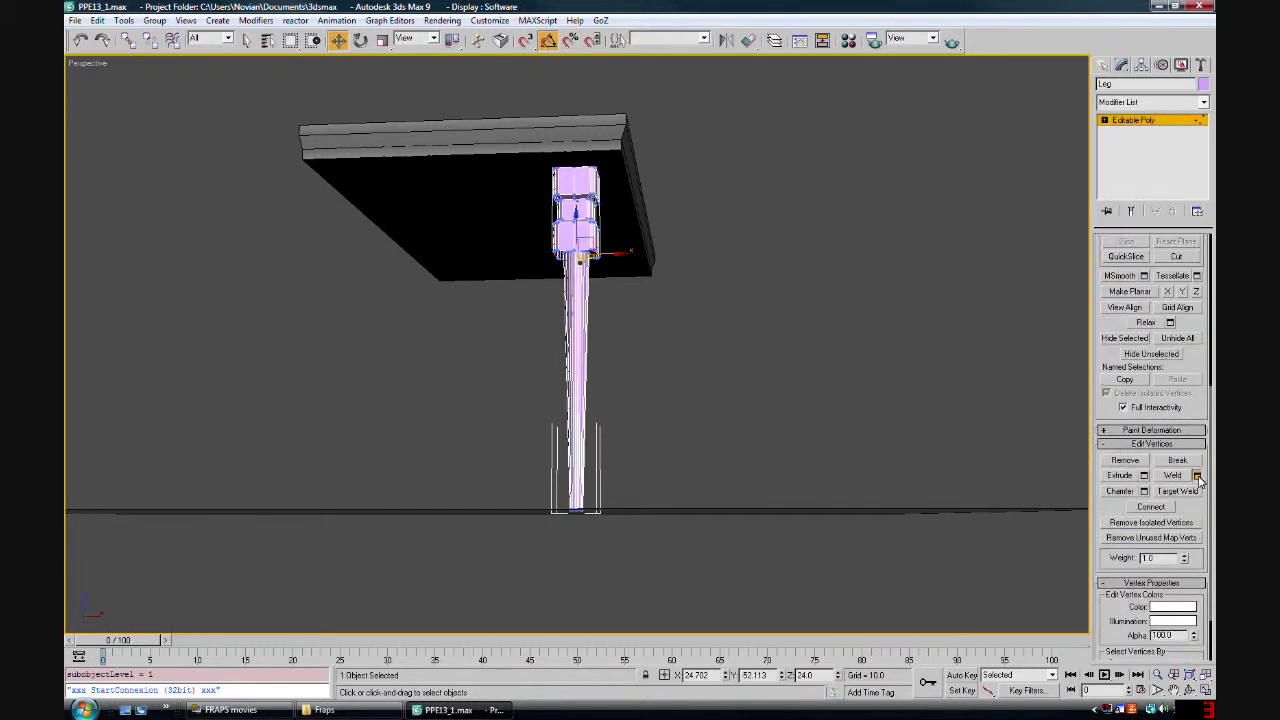
{"action": "left_click", "coordinate": [1197, 476]}
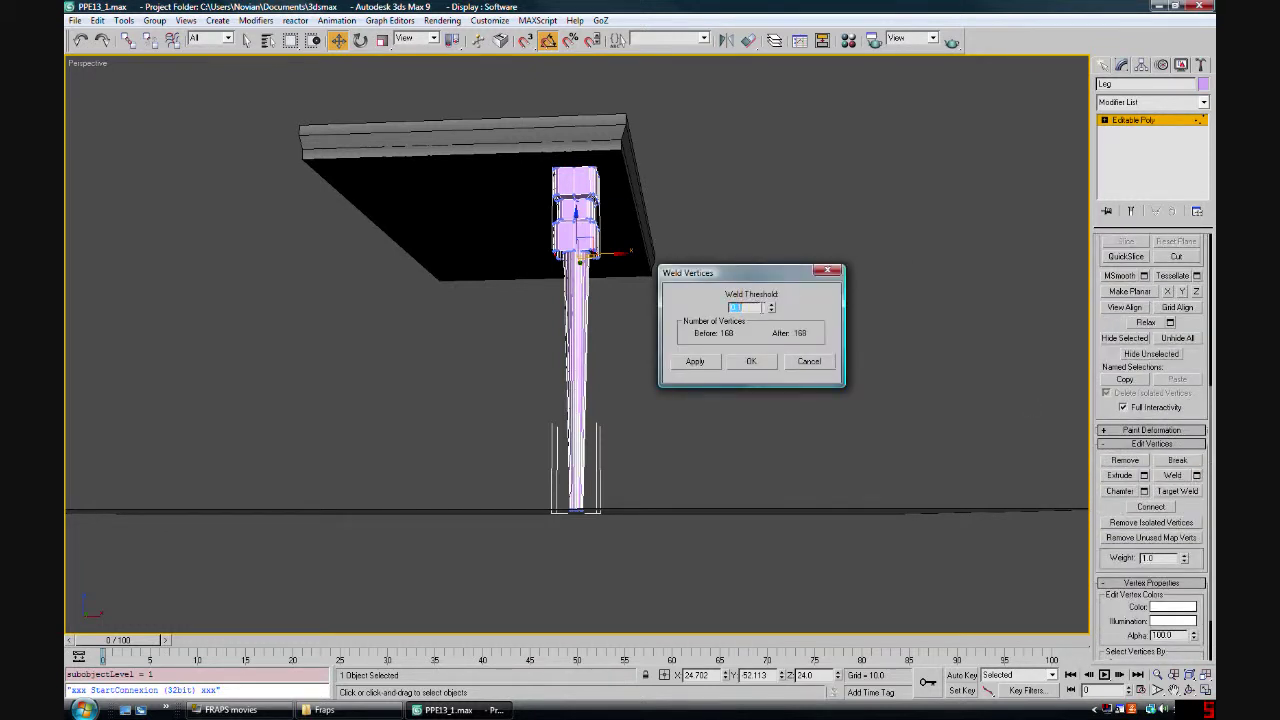
{"action": "left_click", "coordinate": [773, 307]}
{"action": "left_click", "coordinate": [806, 362]}
{"action": "scroll", "coordinate": [632, 314], "scroll_direction": "up", "scroll_amount": 10}
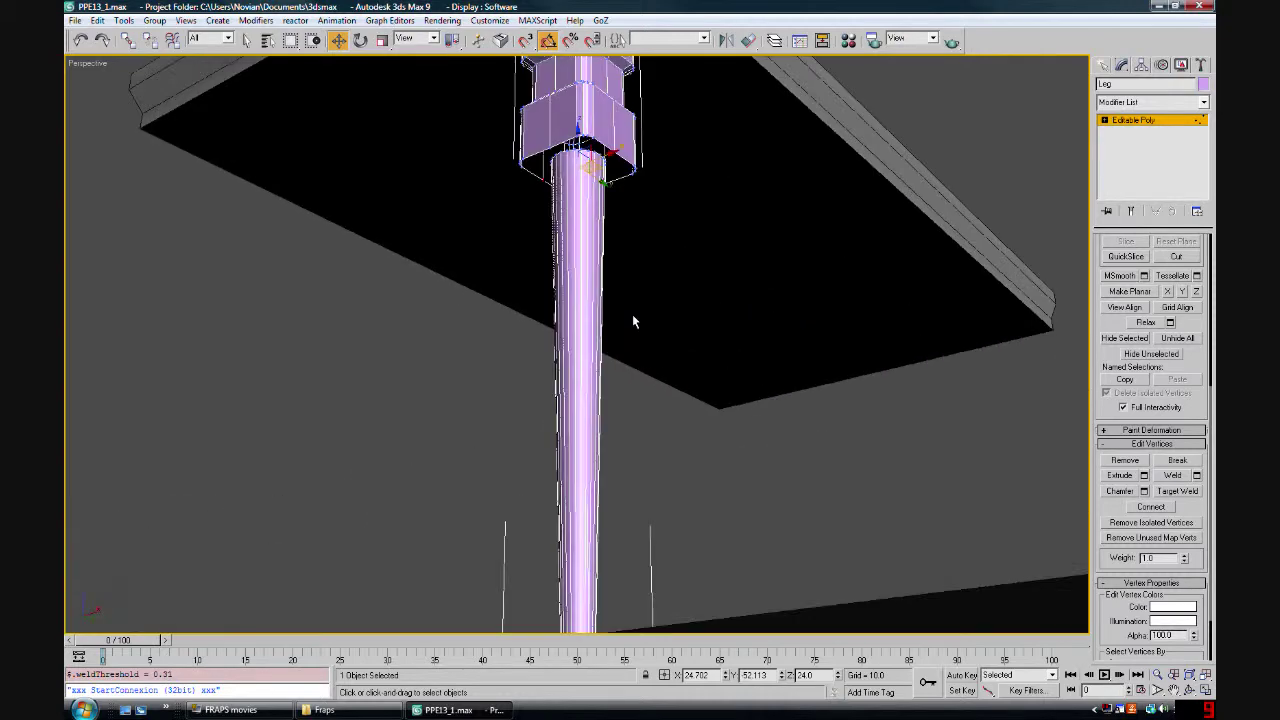
{"action": "scroll", "coordinate": [640, 356], "scroll_direction": "down", "scroll_amount": 12}
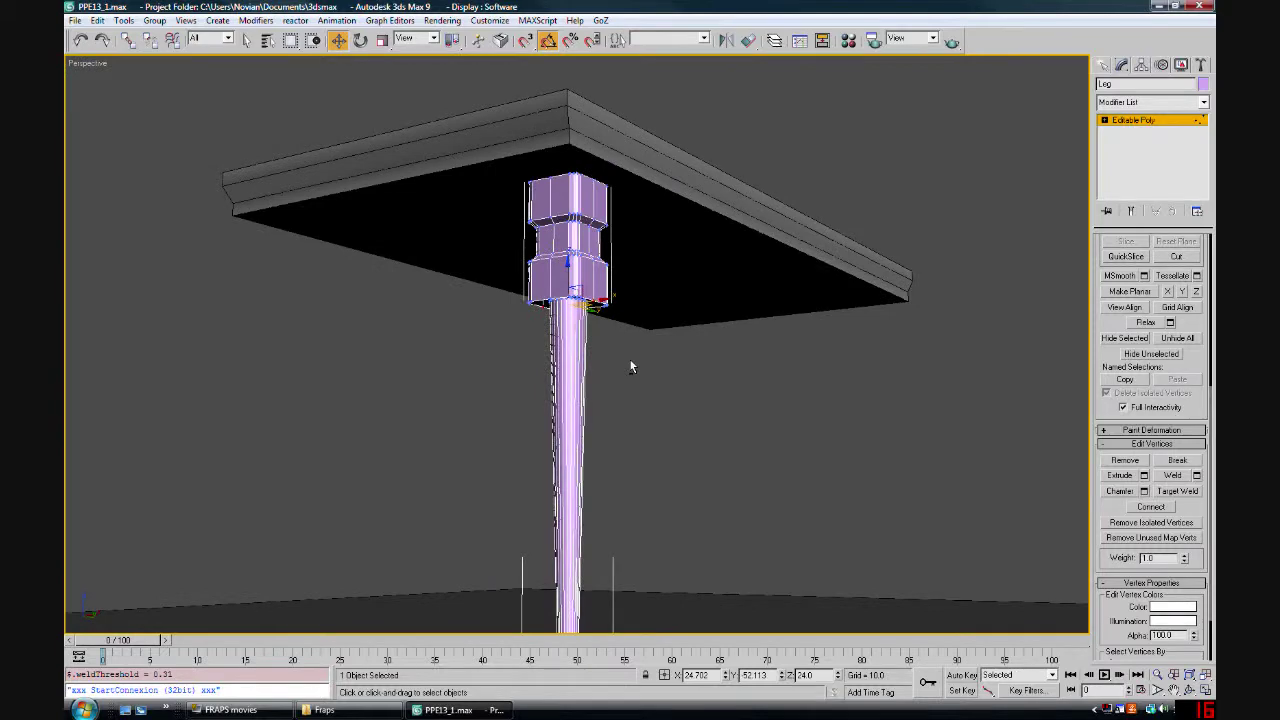
{"action": "left_click", "coordinate": [1133, 120]}
Set the Leg's object colour to black
{"action": "left_click", "coordinate": [1203, 84]}
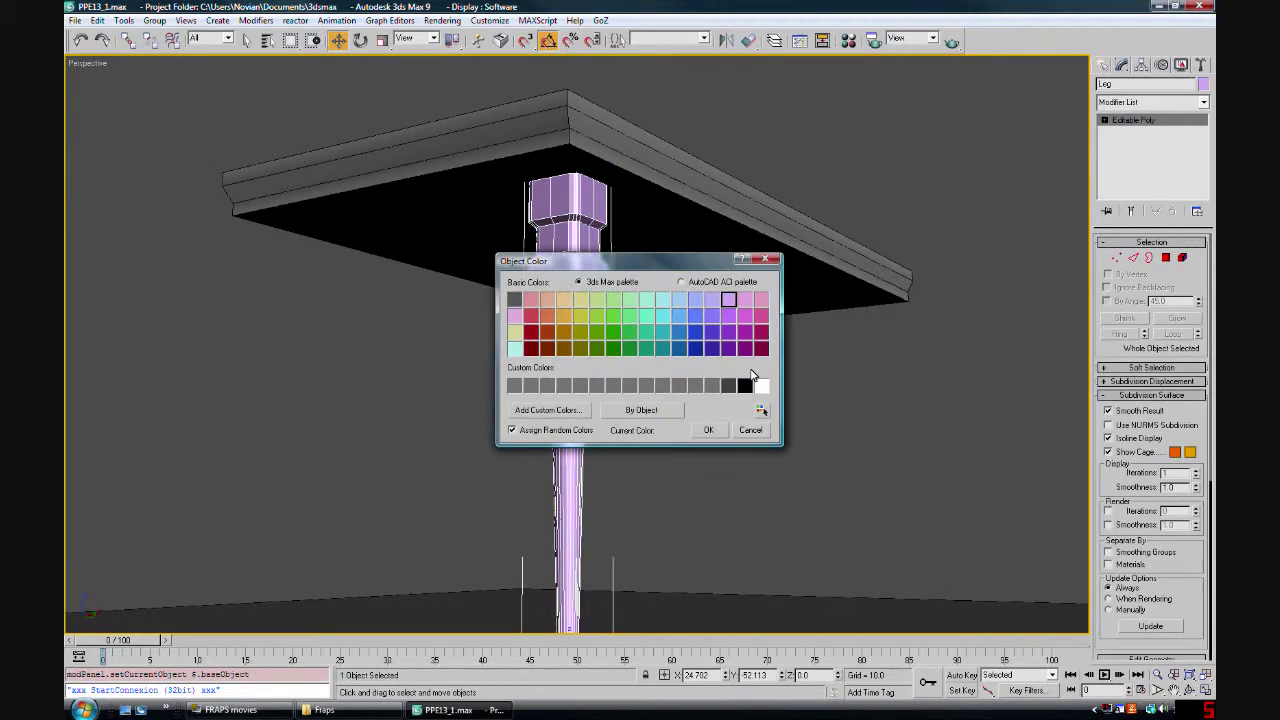
{"action": "left_click", "coordinate": [745, 381]}
{"action": "left_click", "coordinate": [718, 430]}
Assign the grey 01 - Default material to the Leg and frame it in view
{"action": "key", "text": "m"}
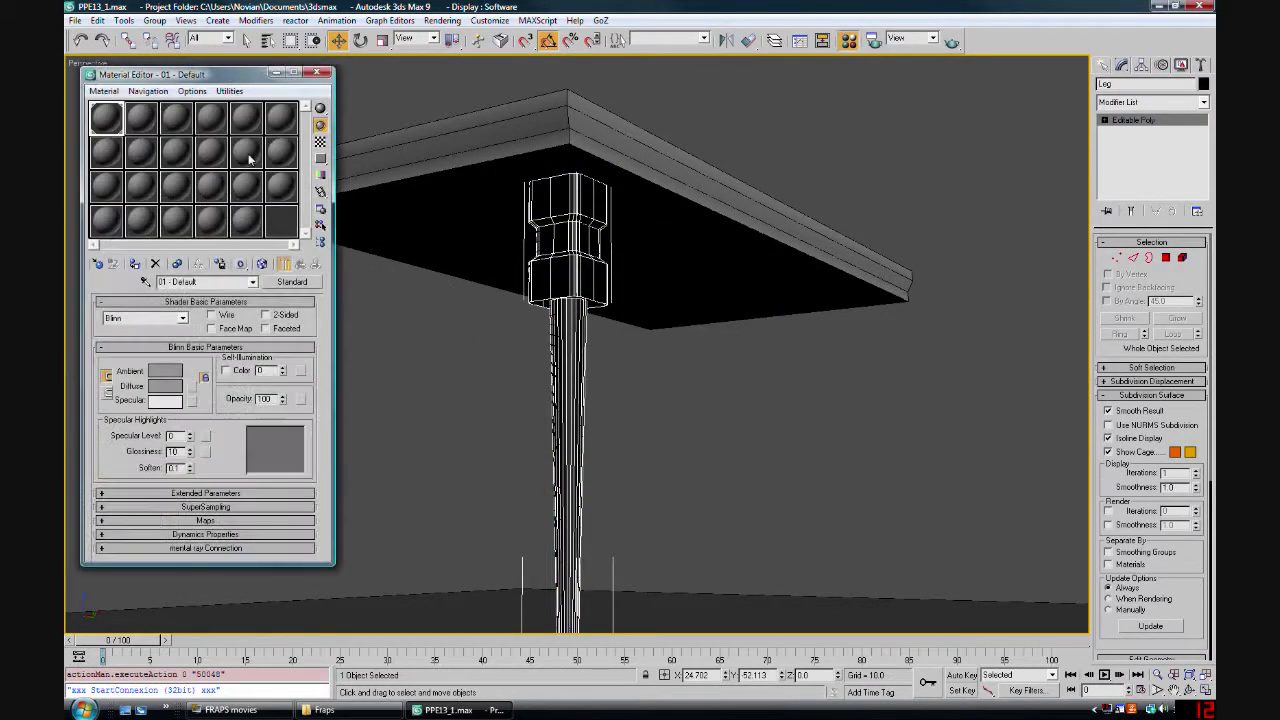
{"action": "left_click", "coordinate": [135, 262]}
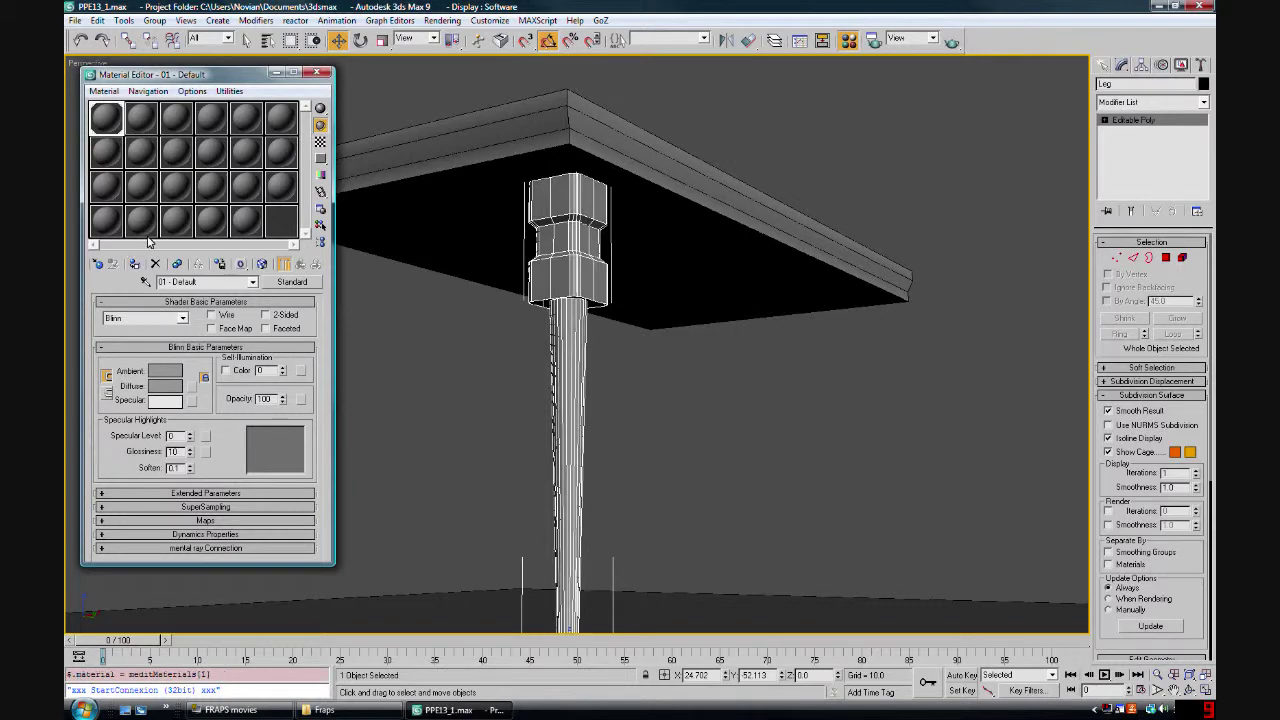
{"action": "left_click", "coordinate": [317, 74]}
{"action": "left_click", "coordinate": [335, 84]}
{"action": "left_click", "coordinate": [565, 270]}
{"action": "key", "text": "z"}
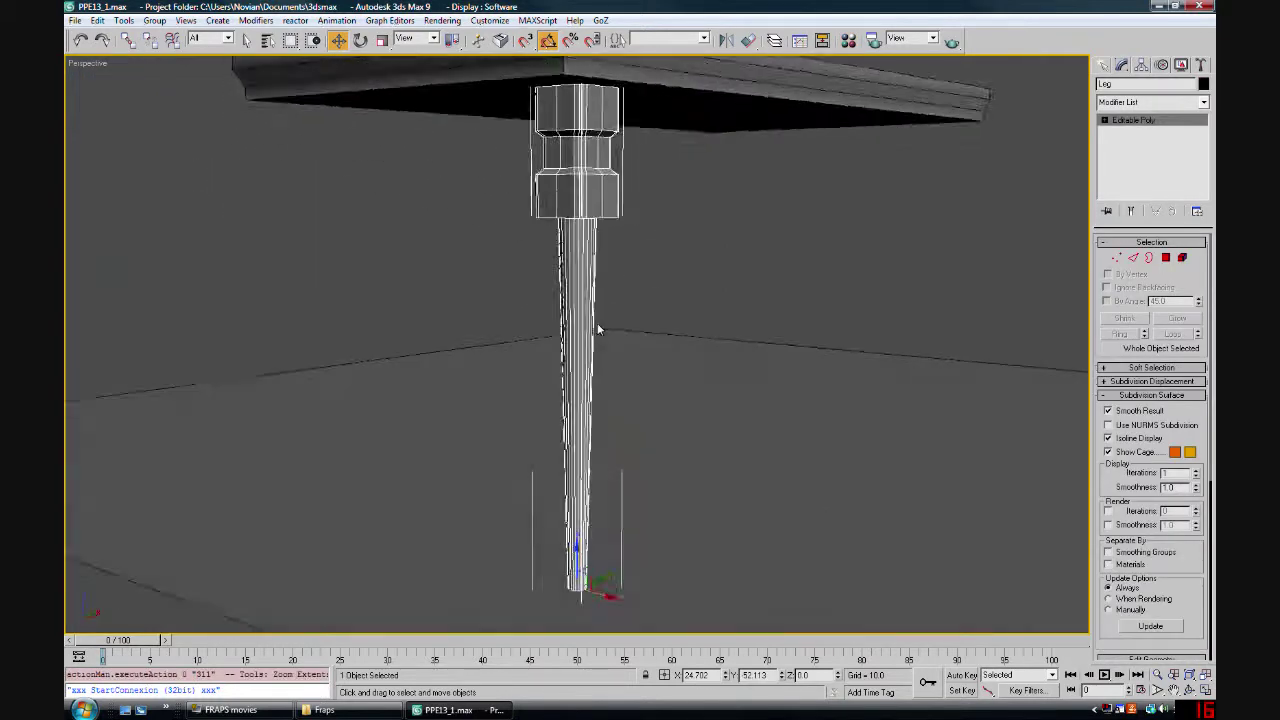
{"action": "scroll", "coordinate": [597, 329], "scroll_direction": "down", "scroll_amount": 4}
{"action": "middle_click_drag", "start_coordinate": [597, 329], "coordinate": [585, 356], "text": "alt"}
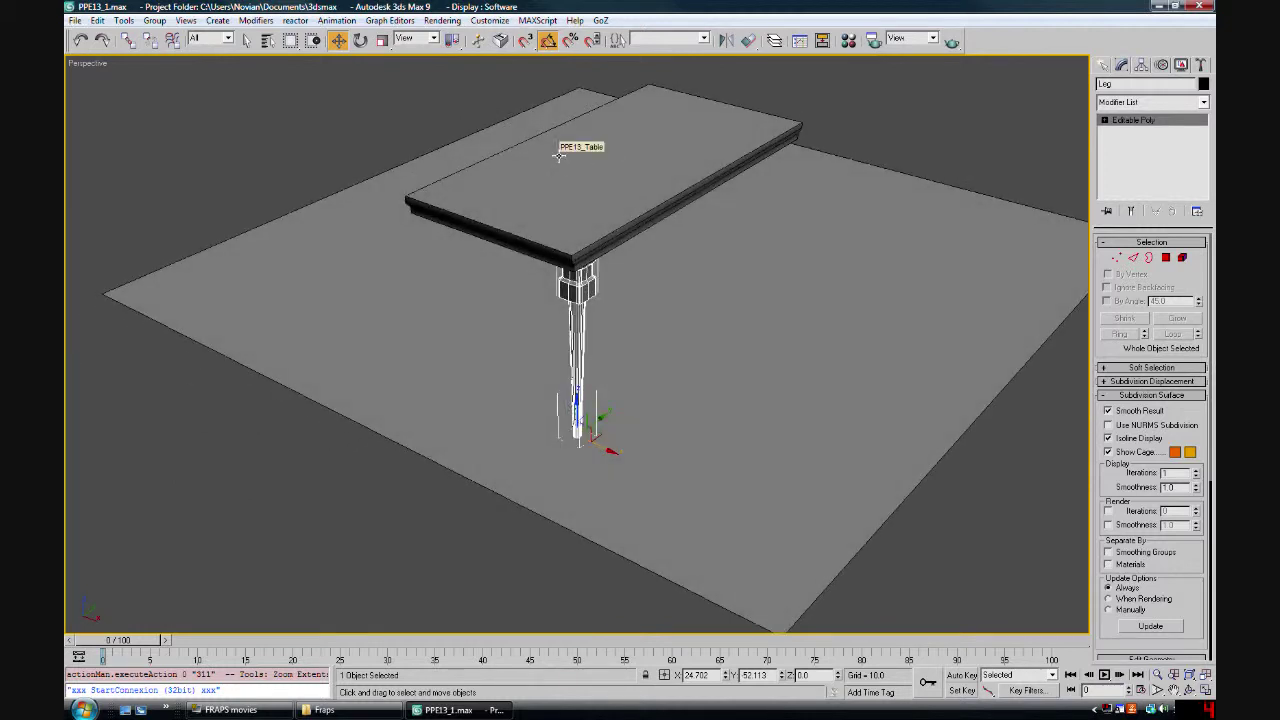
{"action": "key", "text": "F12"}
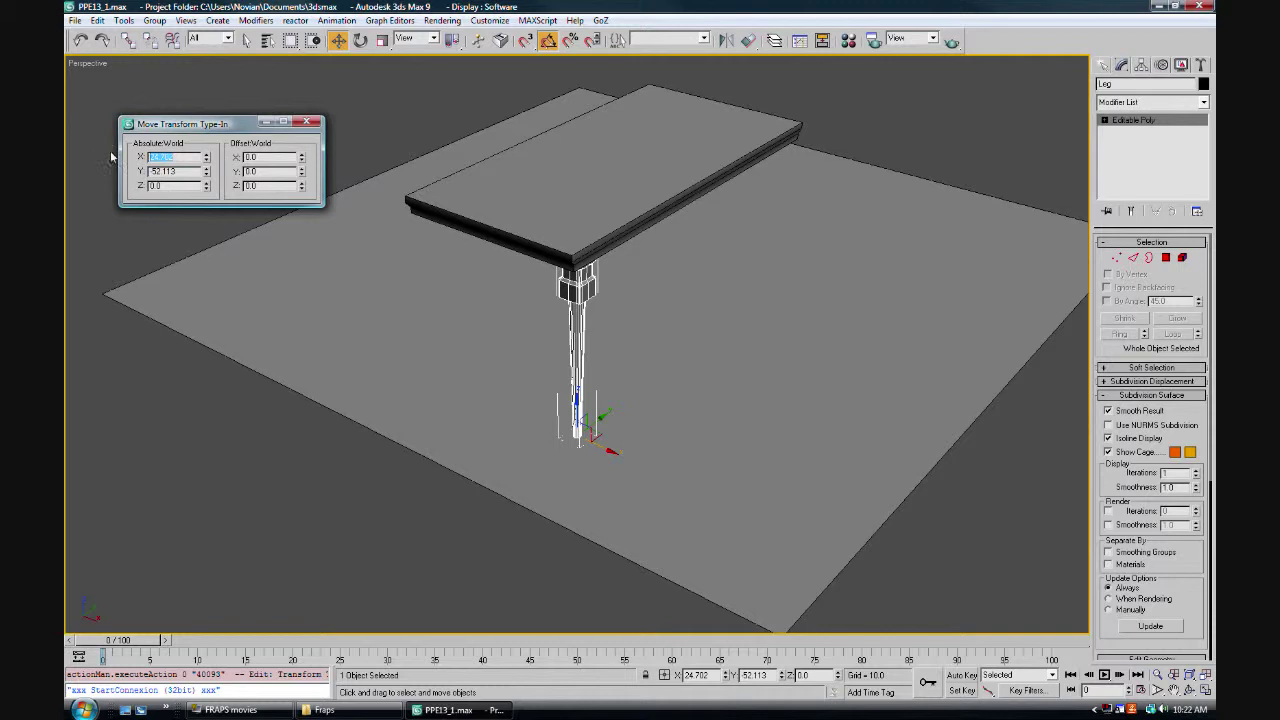
In Top view, position the Leg at X 26 and Y 56 with Transform Type-In
{"action": "left_click", "coordinate": [548, 297]}
{"action": "key", "text": "t"}
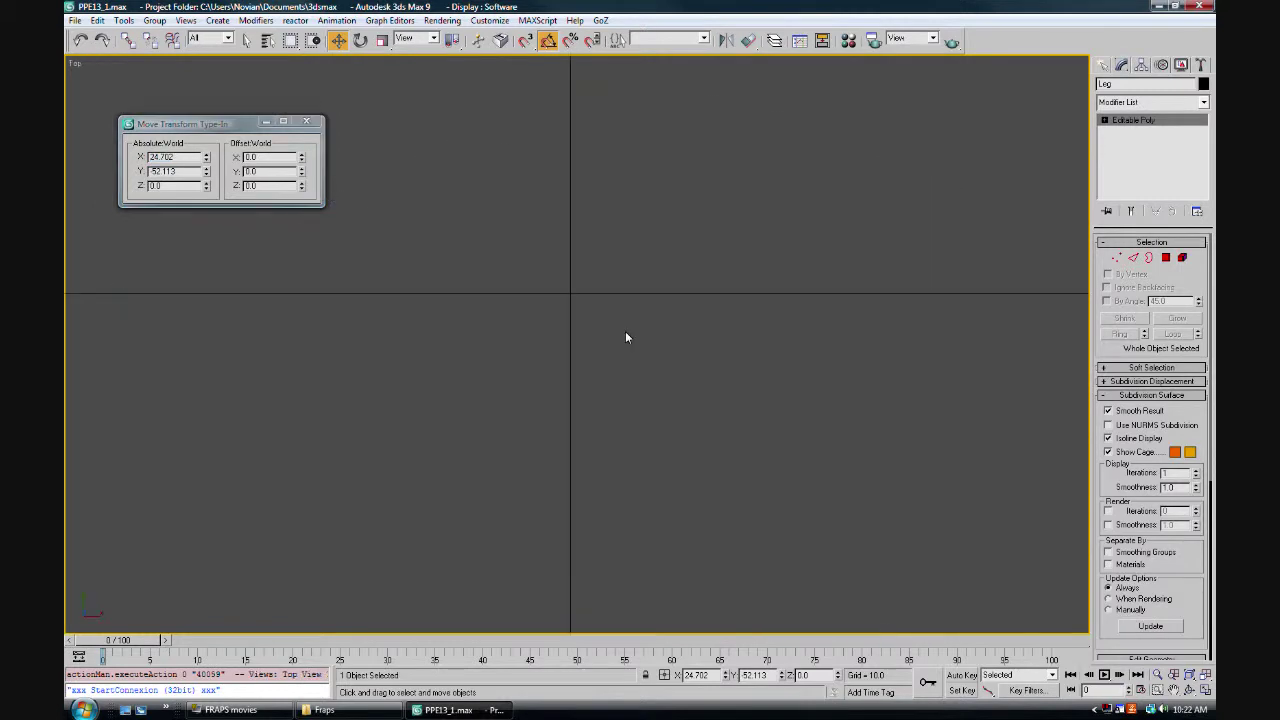
{"action": "key", "text": "ctrl+alt+z"}
{"action": "scroll", "coordinate": [638, 340], "scroll_direction": "up", "scroll_amount": 6}
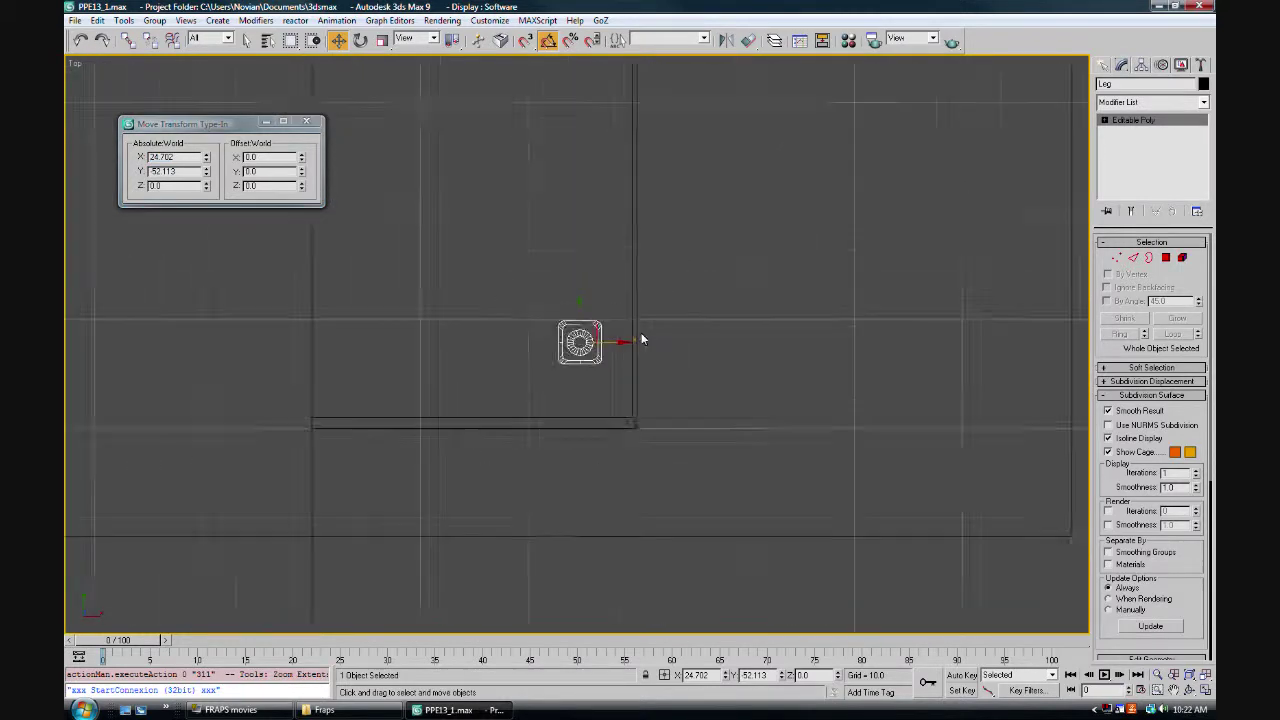
{"action": "scroll", "coordinate": [586, 286], "scroll_direction": "up", "scroll_amount": 5}
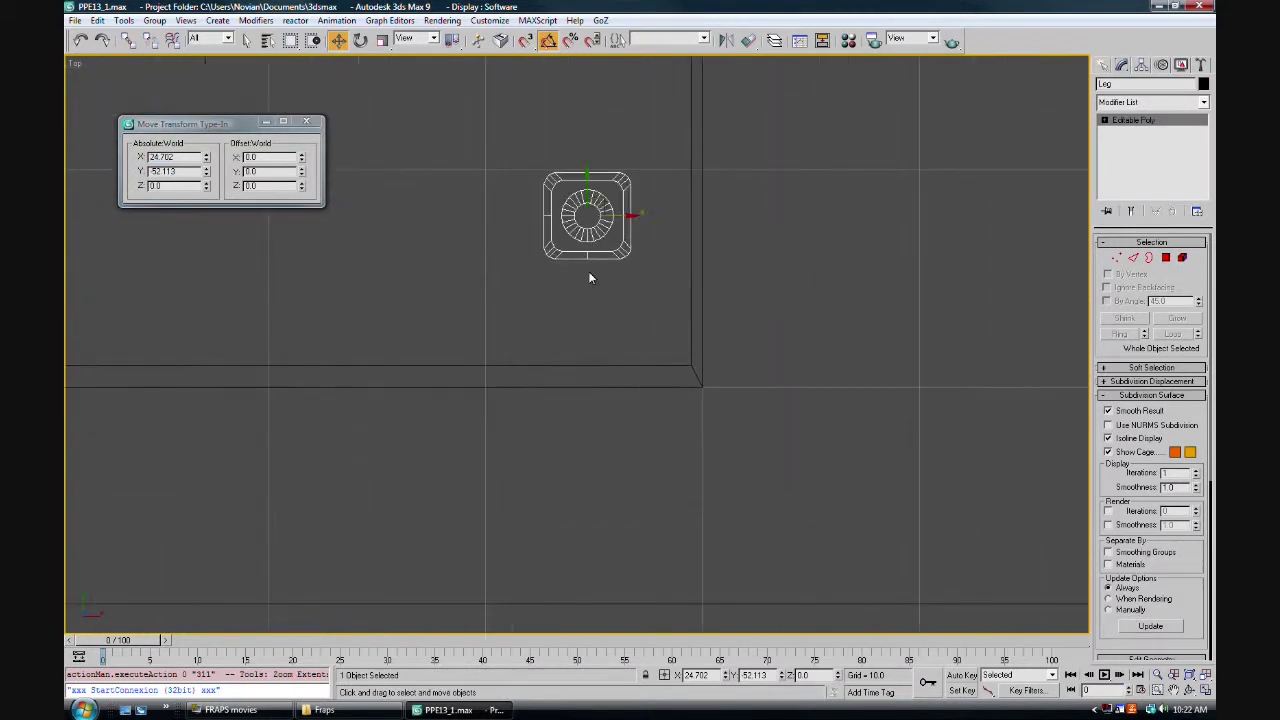
{"action": "left_click_drag", "start_coordinate": [604, 219], "coordinate": [621, 283]}
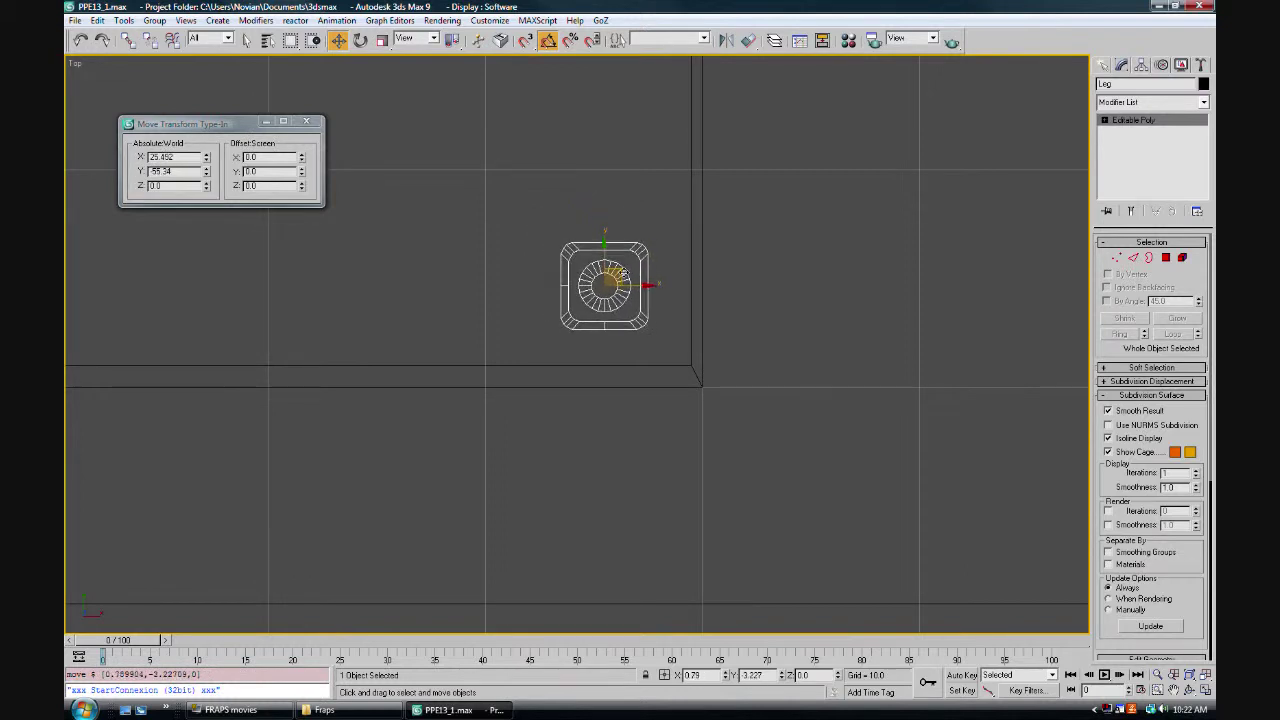
{"action": "double_click", "coordinate": [172, 157]}
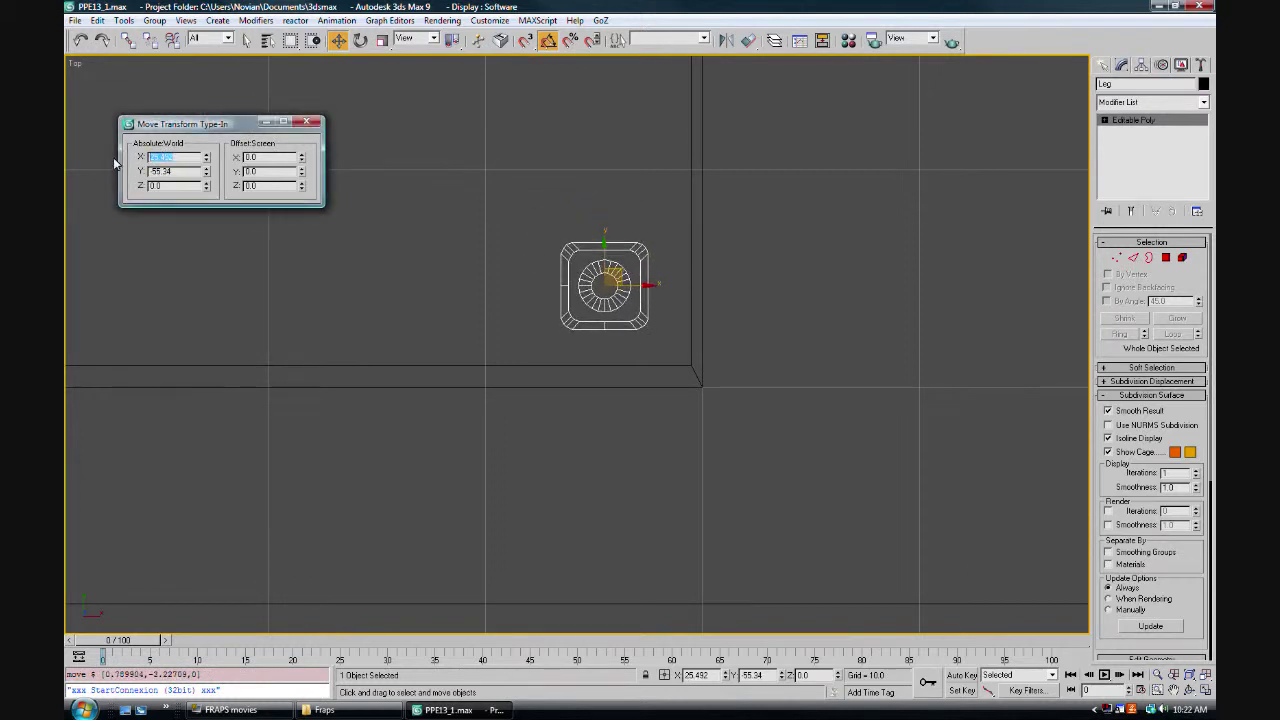
{"action": "type", "text": "26"}
{"action": "key", "text": "Tab"}
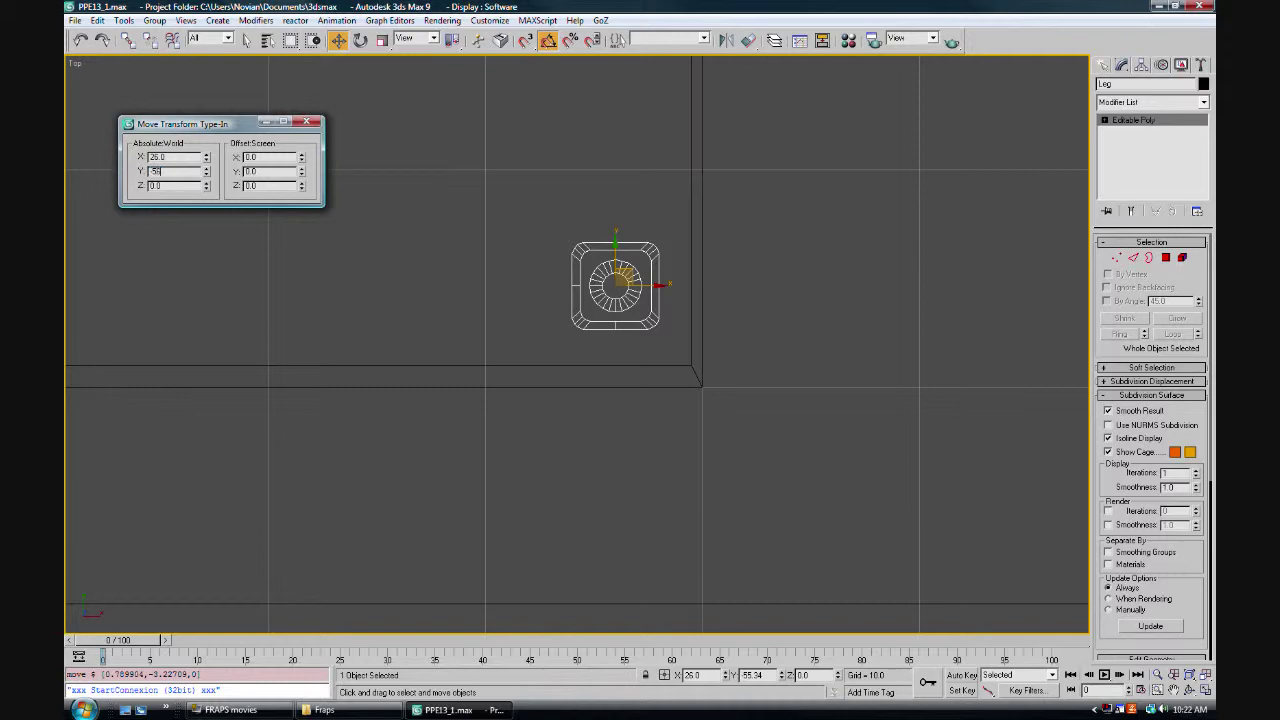
{"action": "type", "text": "56"}
{"action": "key", "text": "Tab"}
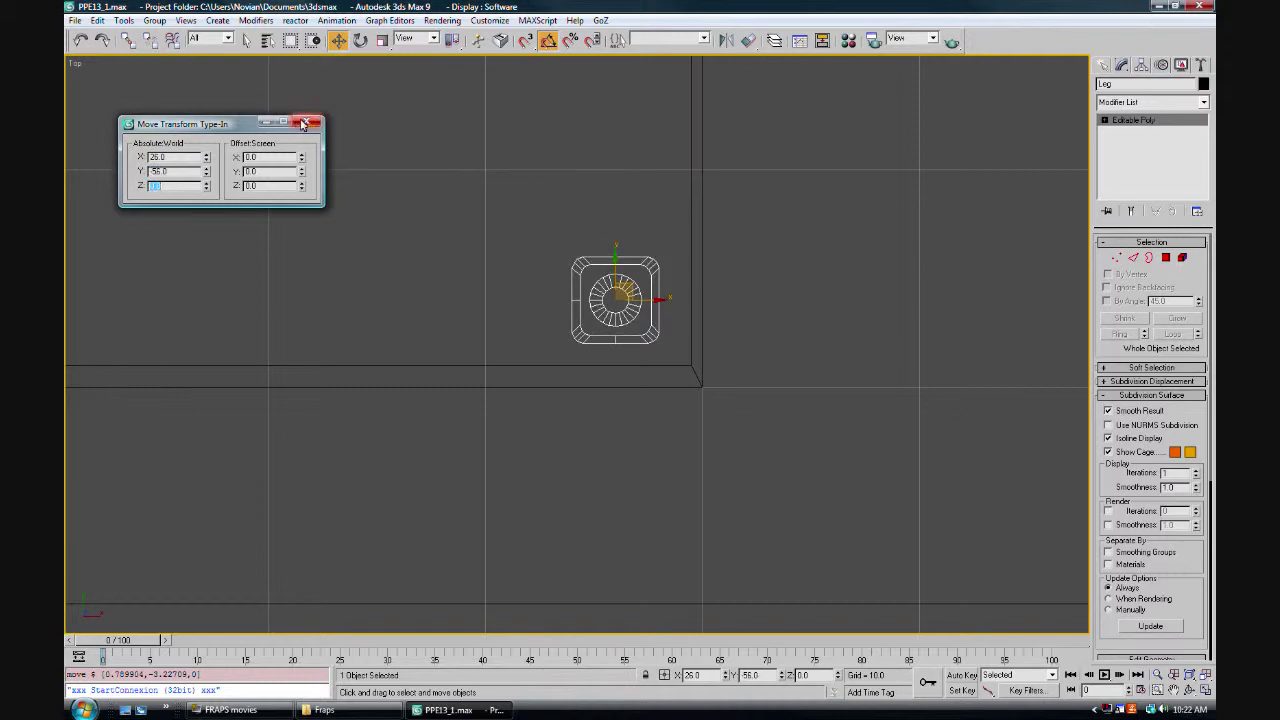
{"action": "left_click", "coordinate": [303, 124]}
Check in Perspective that the Leg sits under the tabletop corner, then deselect it
{"action": "key", "text": "p"}
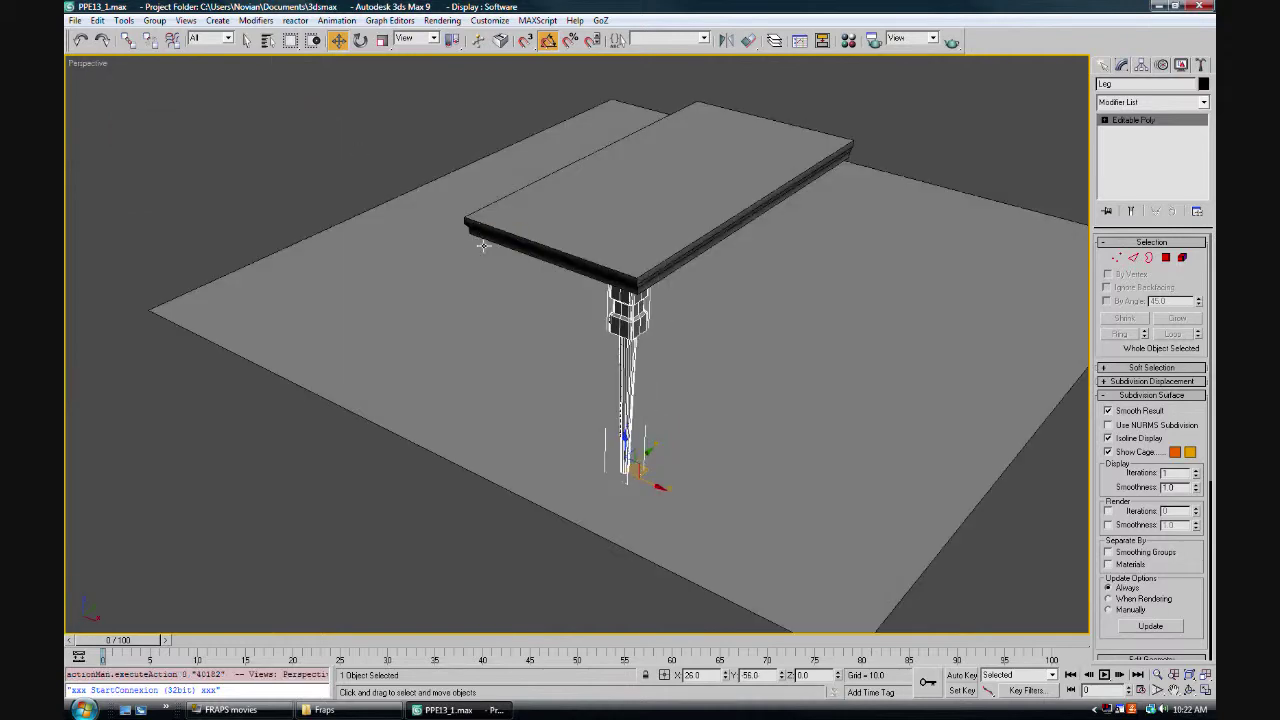
{"action": "key", "text": "z"}
{"action": "middle_click_drag", "start_coordinate": [634, 297], "coordinate": [634, 263], "text": "alt"}
{"action": "scroll", "coordinate": [634, 263], "scroll_direction": "down", "scroll_amount": 3}
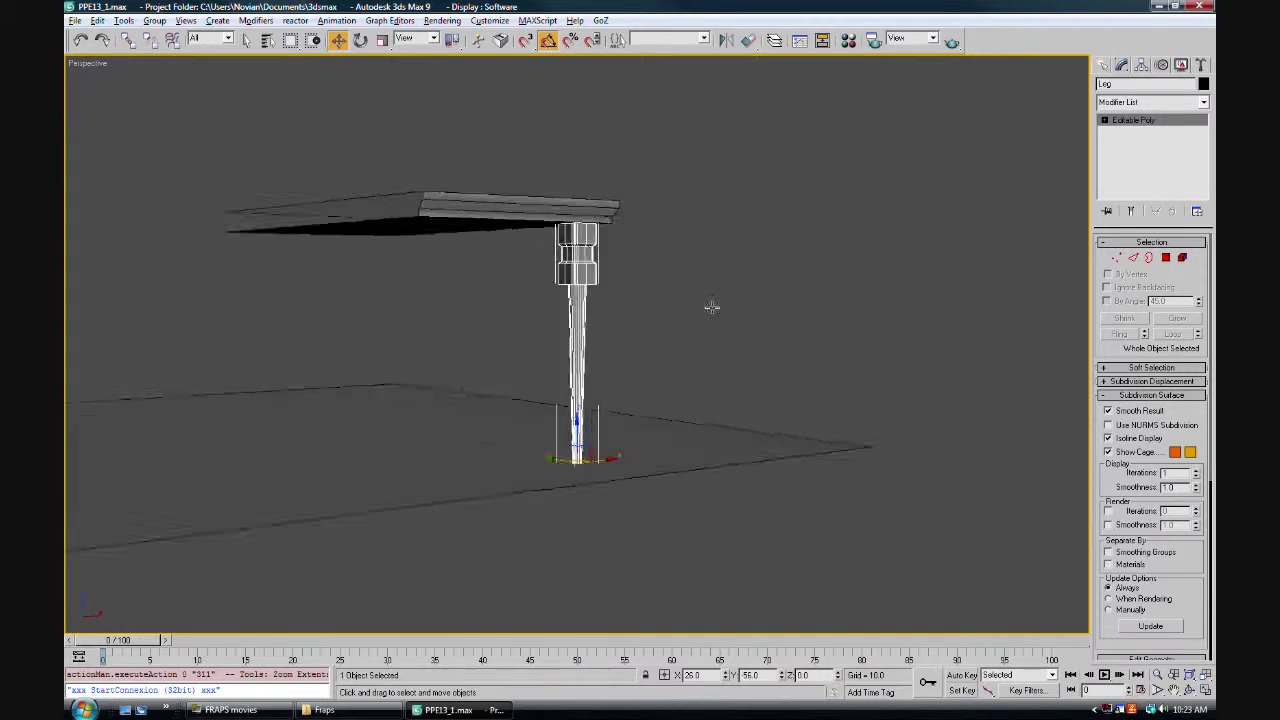
{"action": "middle_click_drag", "start_coordinate": [711, 307], "coordinate": [560, 284], "text": "alt"}
{"action": "scroll", "coordinate": [551, 282], "scroll_direction": "up", "scroll_amount": 3}
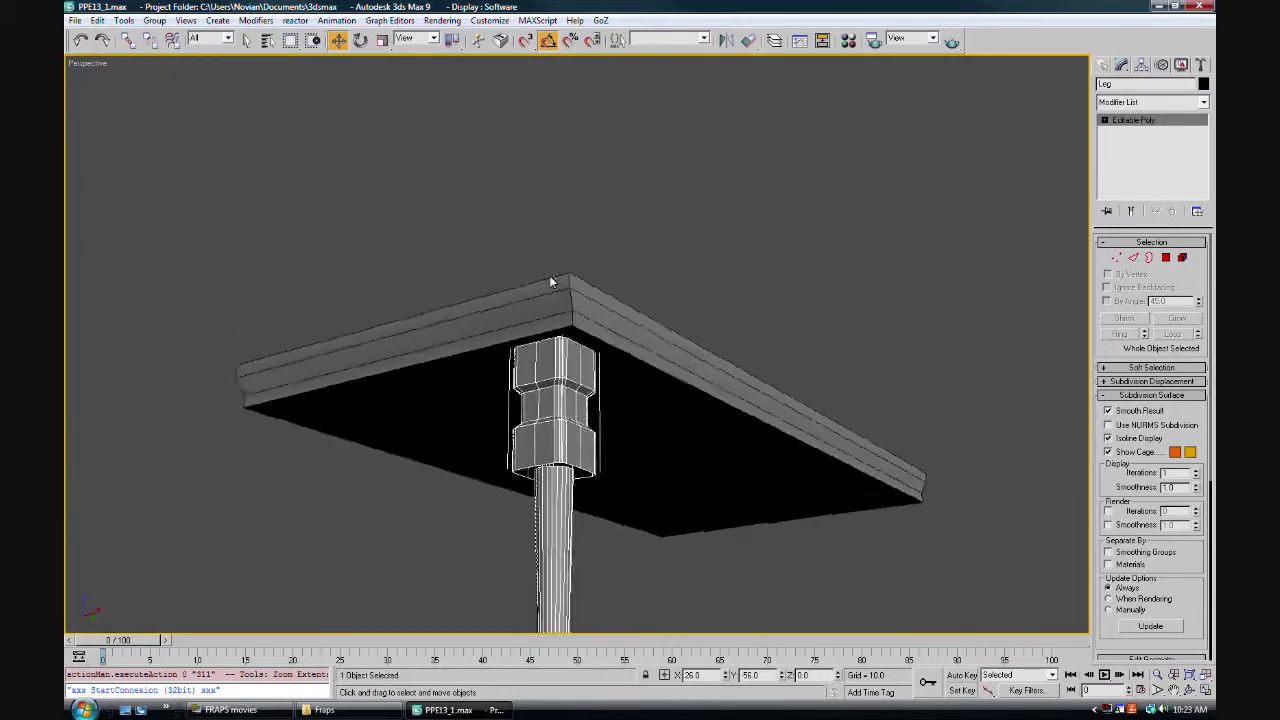
{"action": "scroll", "coordinate": [551, 282], "scroll_direction": "up", "scroll_amount": 8}
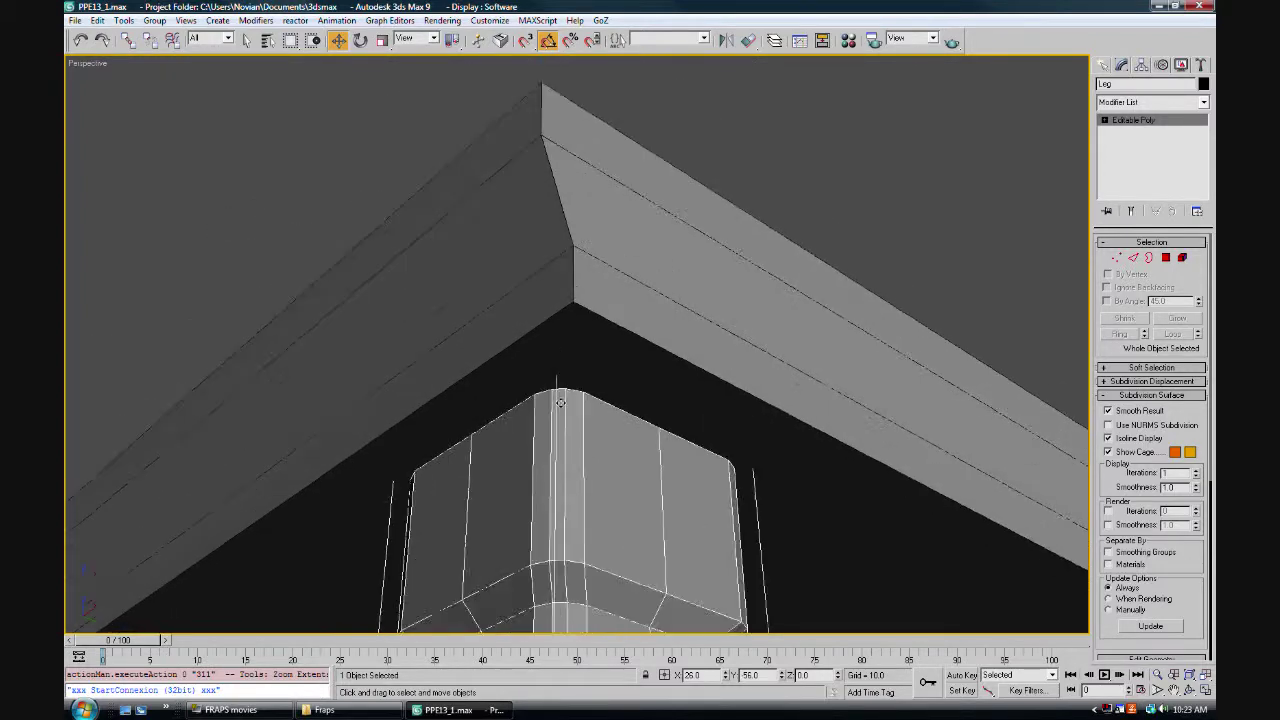
{"action": "scroll", "coordinate": [585, 328], "scroll_direction": "down", "scroll_amount": 10}
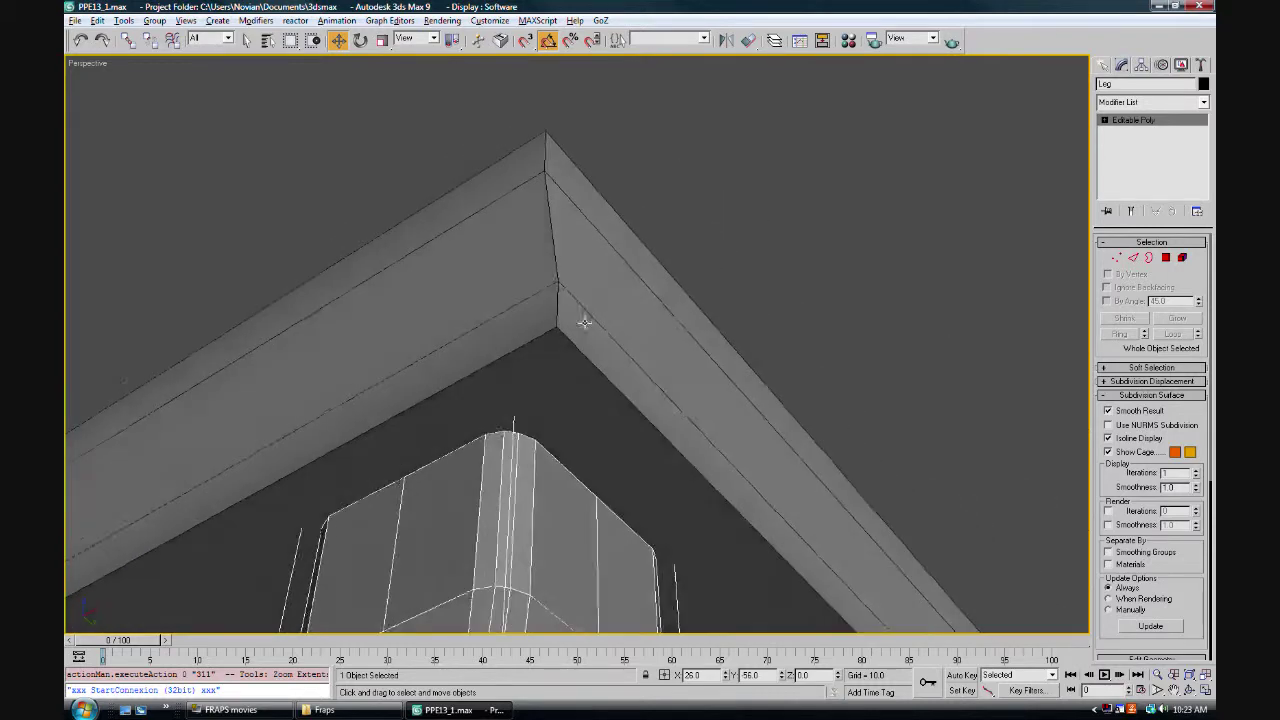
{"action": "middle_click_drag", "start_coordinate": [592, 326], "coordinate": [594, 432], "text": "alt"}
{"action": "left_click", "coordinate": [603, 403]}
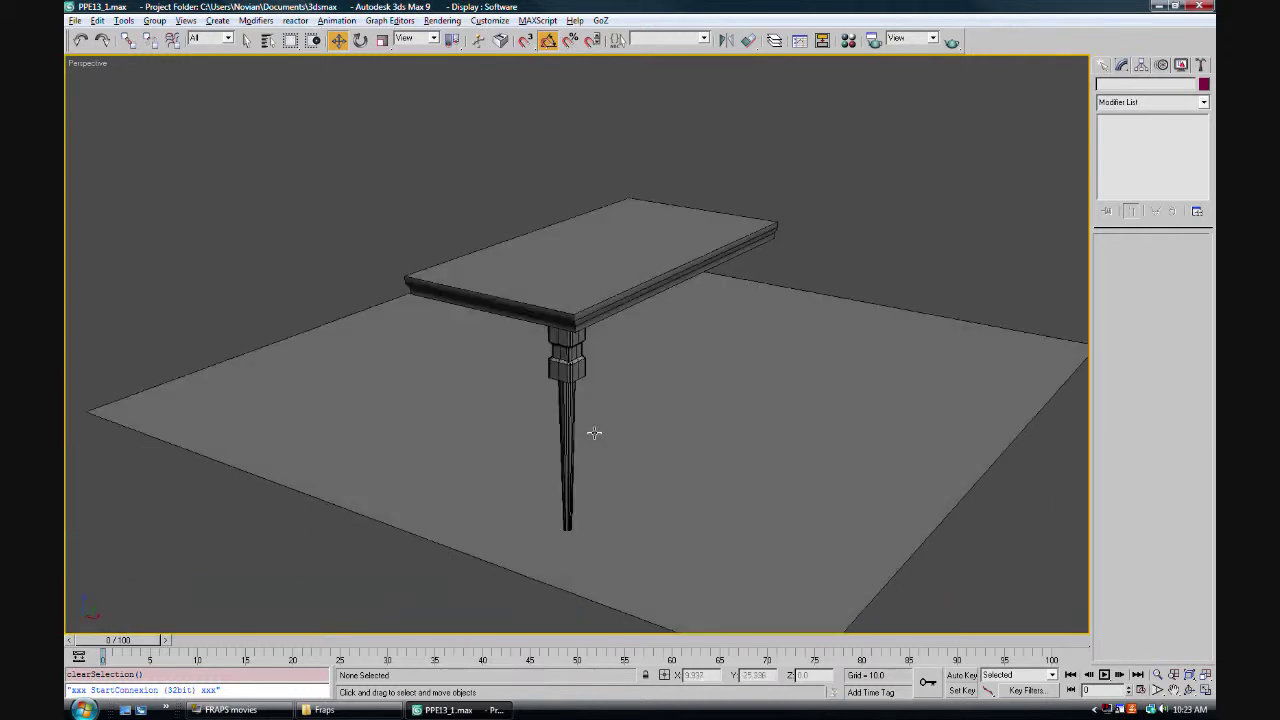
Attach the Leg to the PPE13_Table tabletop mesh
{"action": "left_click", "coordinate": [595, 291]}
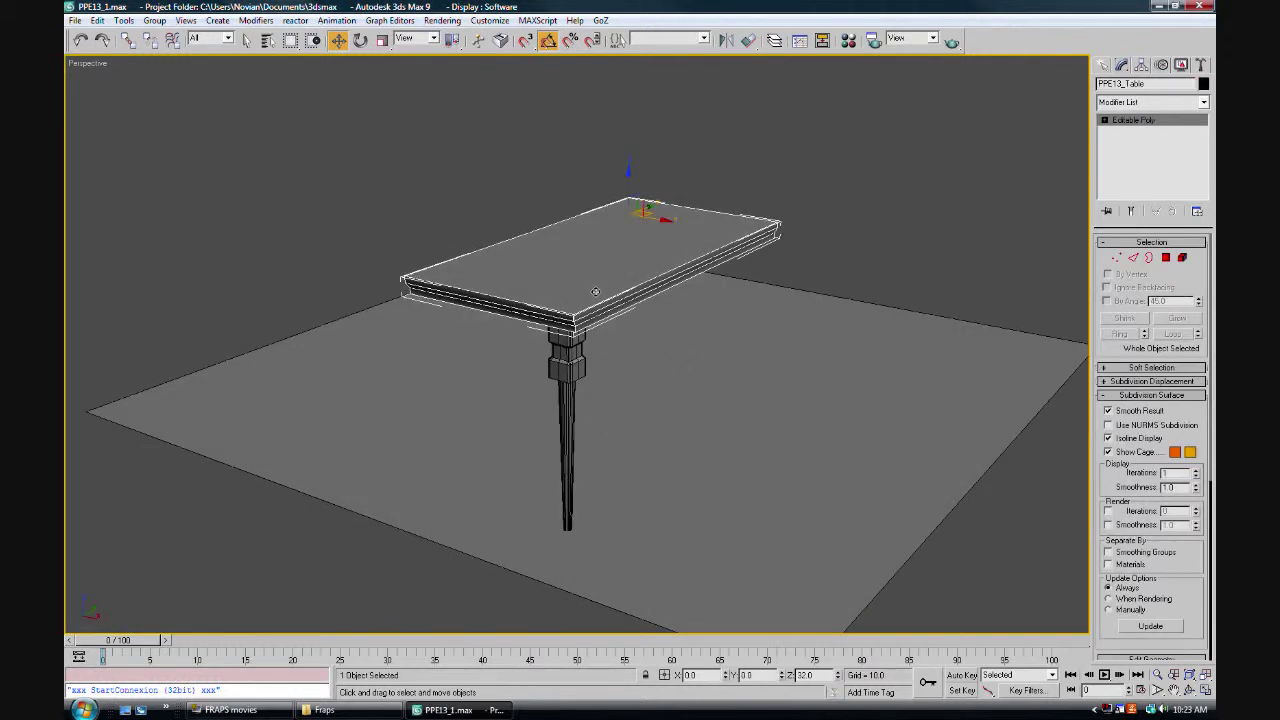
{"action": "left_click", "coordinate": [1106, 397]}
{"action": "left_click", "coordinate": [1120, 485]}
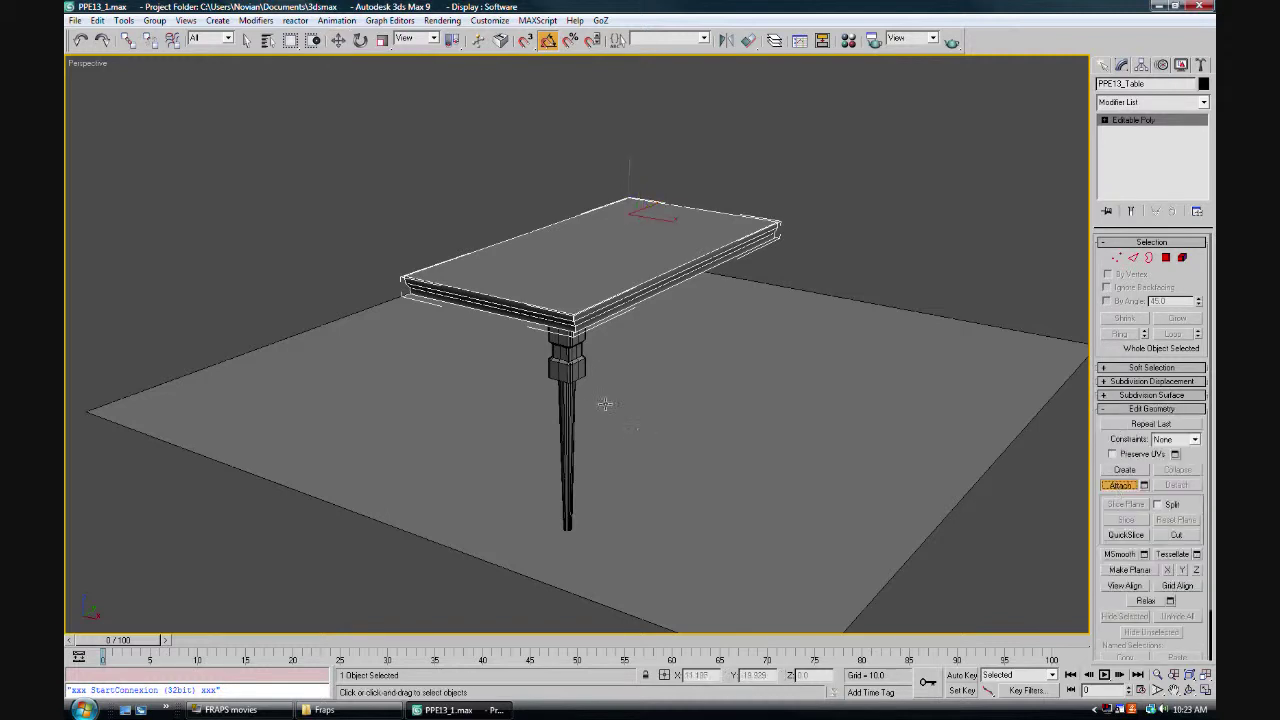
{"action": "left_click", "coordinate": [568, 365]}
Reselect the combined table, switch to Move, and frame it in view
{"action": "left_click", "coordinate": [861, 249]}
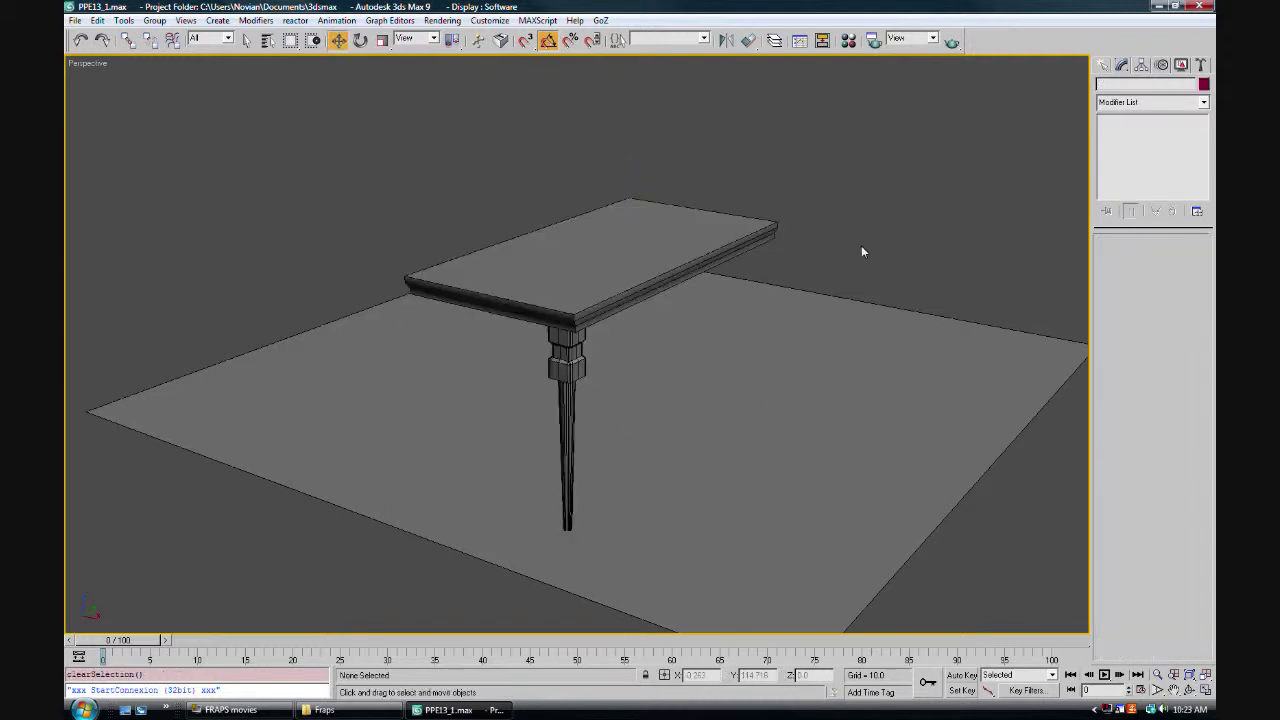
{"action": "left_click", "coordinate": [712, 253]}
{"action": "key", "text": "w"}
{"action": "key", "text": "z"}
{"action": "scroll", "coordinate": [675, 265], "scroll_direction": "down", "scroll_amount": 3}
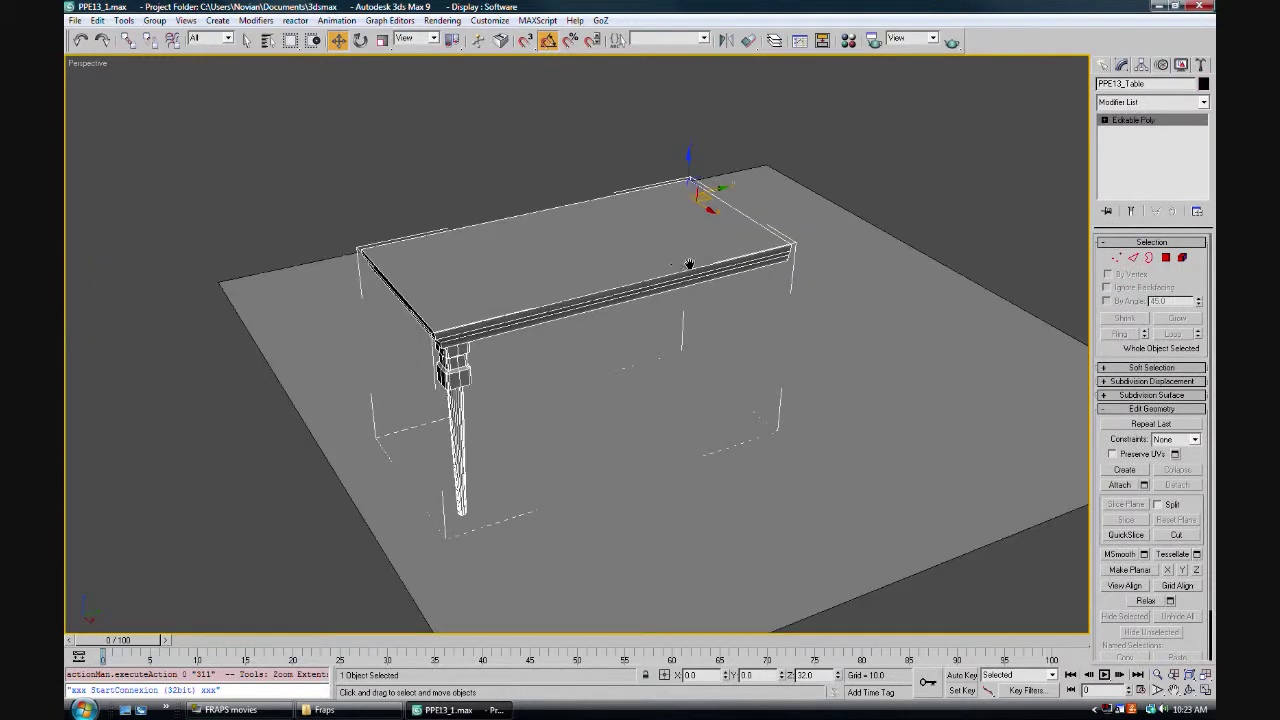
{"action": "left_click", "coordinate": [1200, 104]}
Add a Symmetry modifier mirroring the table across X
{"action": "scroll", "coordinate": [1158, 480], "scroll_direction": "down", "scroll_amount": 15}
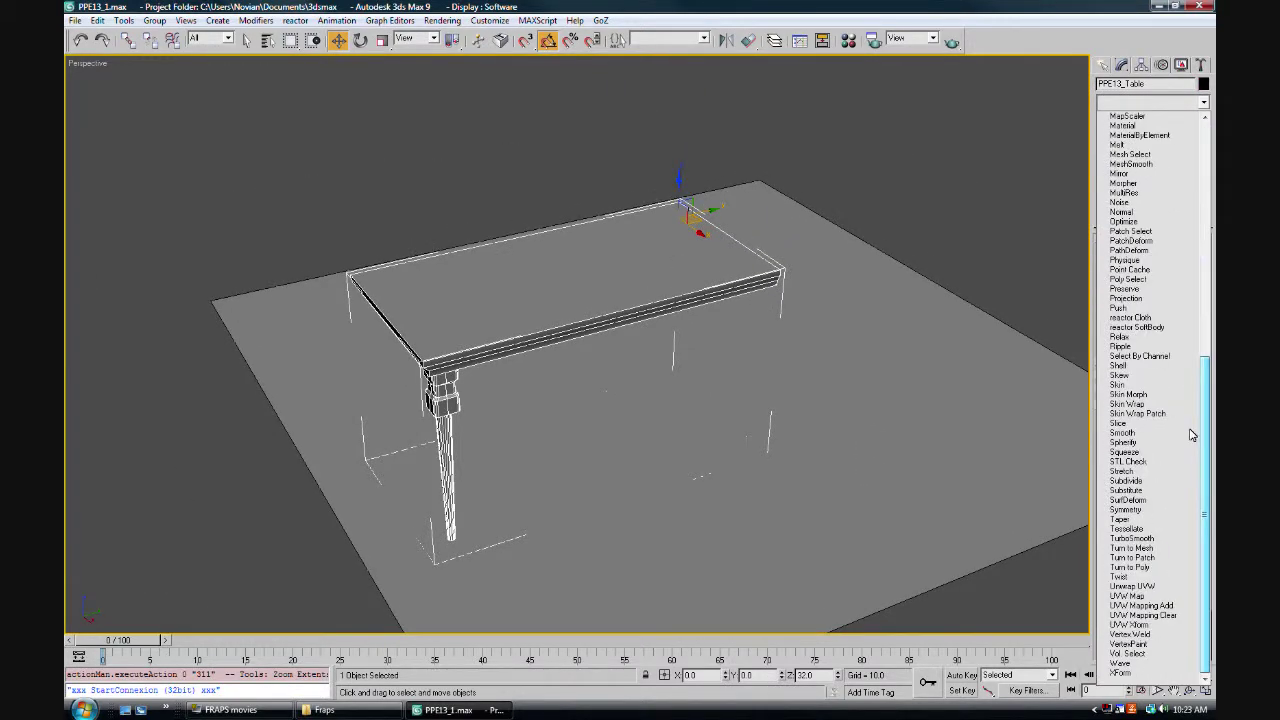
{"action": "left_click", "coordinate": [1130, 510]}
{"action": "middle_click_drag", "start_coordinate": [640, 330], "coordinate": [593, 330], "text": "alt"}
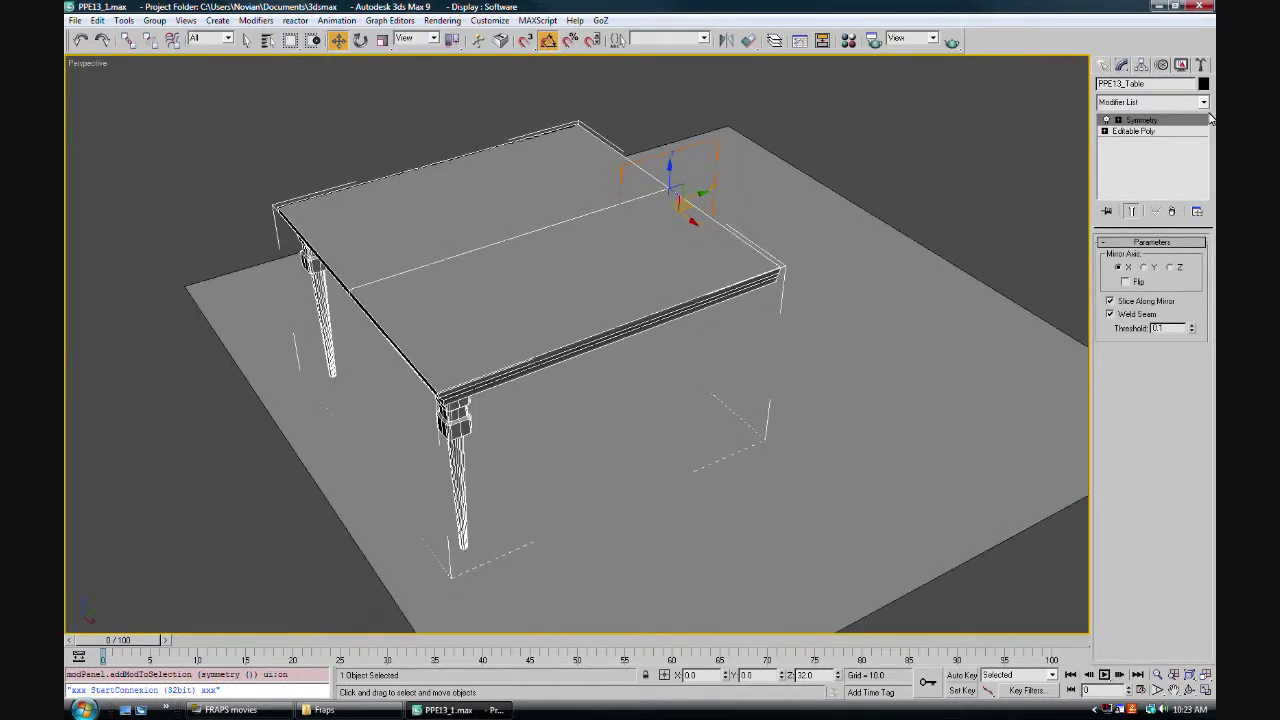
Add a second Symmetry modifier on the Y axis with Flip, then inspect the four legs
{"action": "left_click", "coordinate": [1203, 102]}
{"action": "scroll", "coordinate": [1180, 300], "scroll_direction": "down", "scroll_amount": 1}
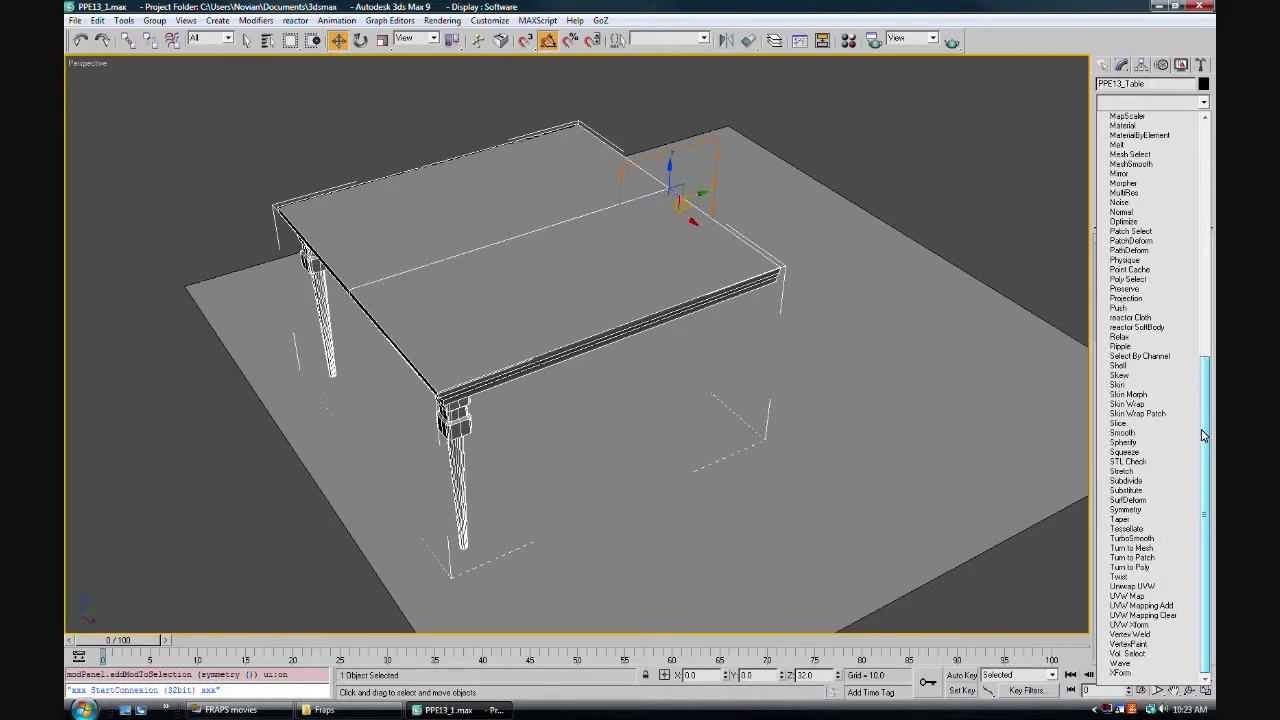
{"action": "left_click", "coordinate": [1150, 517]}
{"action": "left_click", "coordinate": [1144, 268]}
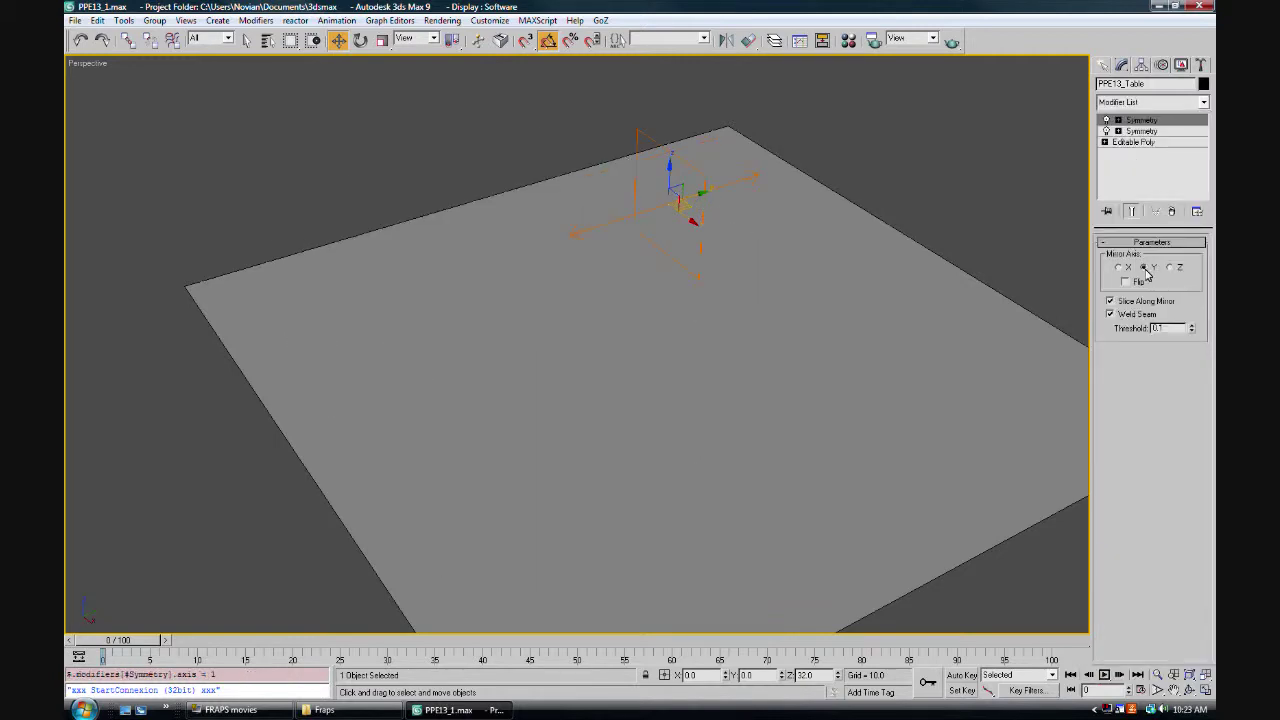
{"action": "left_click", "coordinate": [1125, 281]}
{"action": "middle_click_drag", "start_coordinate": [700, 300], "coordinate": [601, 211], "text": "alt"}
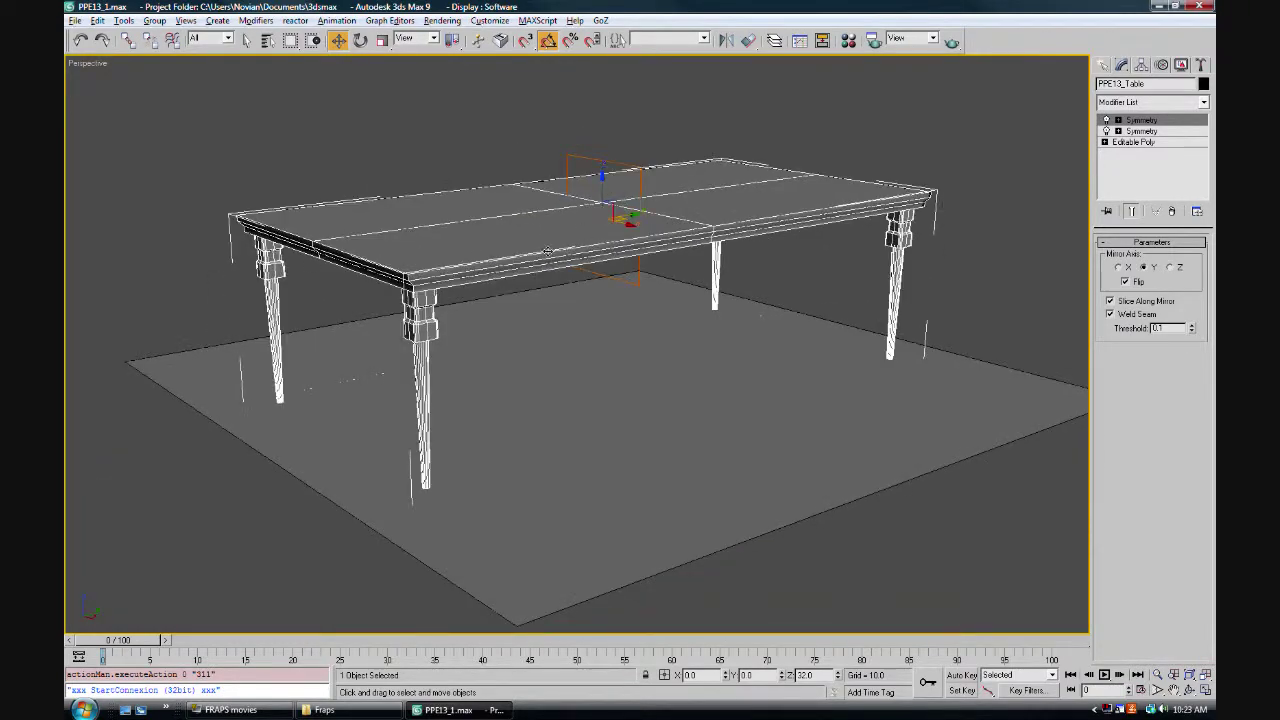
{"action": "middle_click_drag", "start_coordinate": [547, 251], "coordinate": [743, 163], "text": "alt"}
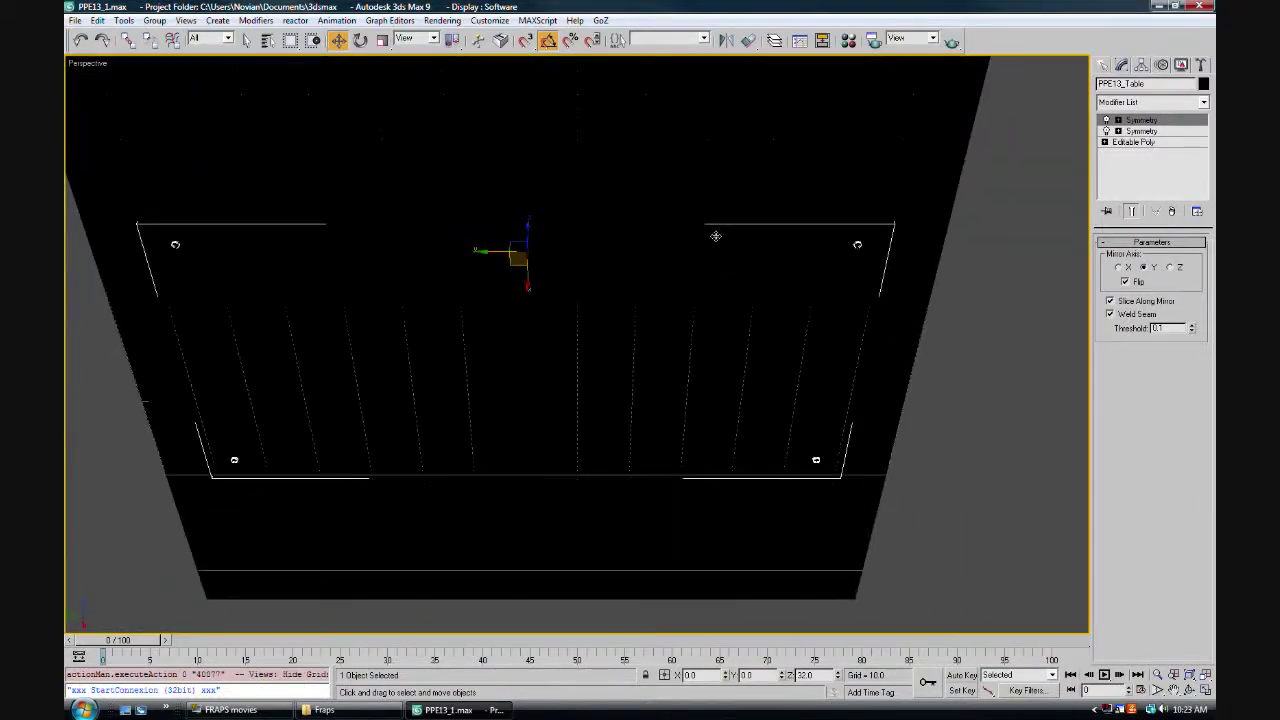
{"action": "middle_click_drag", "start_coordinate": [579, 236], "coordinate": [409, 341], "text": "alt"}
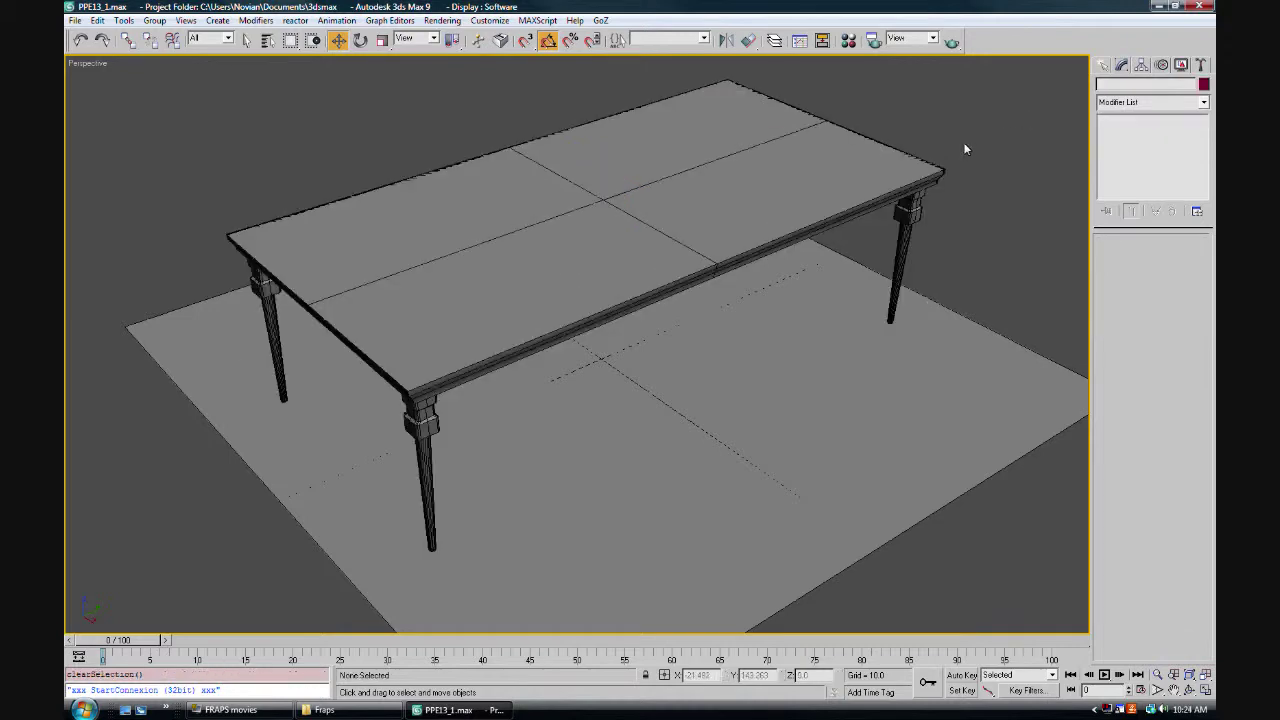
{"action": "middle_click_drag", "start_coordinate": [966, 149], "coordinate": [1000, 620], "text": "alt"}
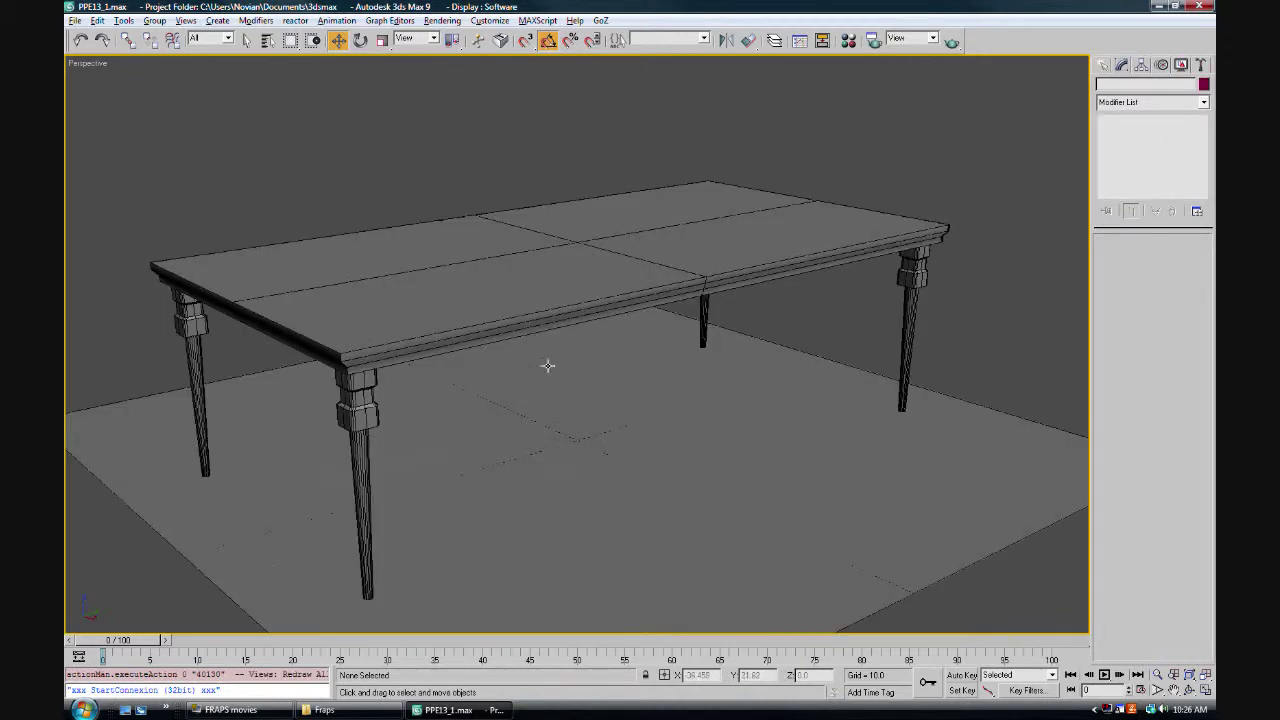
{"action": "mouse_move", "coordinate": [548, 366]}
{"action": "middle_mouse_down", "text": "alt"}
{"action": "mouse_move", "coordinate": [713, 371]}
{"action": "mouse_move", "coordinate": [740, 354]}
{"action": "mouse_move", "coordinate": [651, 314]}
{"action": "mouse_move", "coordinate": [594, 311]}
{"action": "mouse_move", "coordinate": [554, 366]}
{"action": "mouse_move", "coordinate": [455, 381]}
{"action": "mouse_move", "coordinate": [551, 366]}
{"action": "mouse_move", "coordinate": [537, 366]}
{"action": "middle_mouse_up", "text": "alt"}
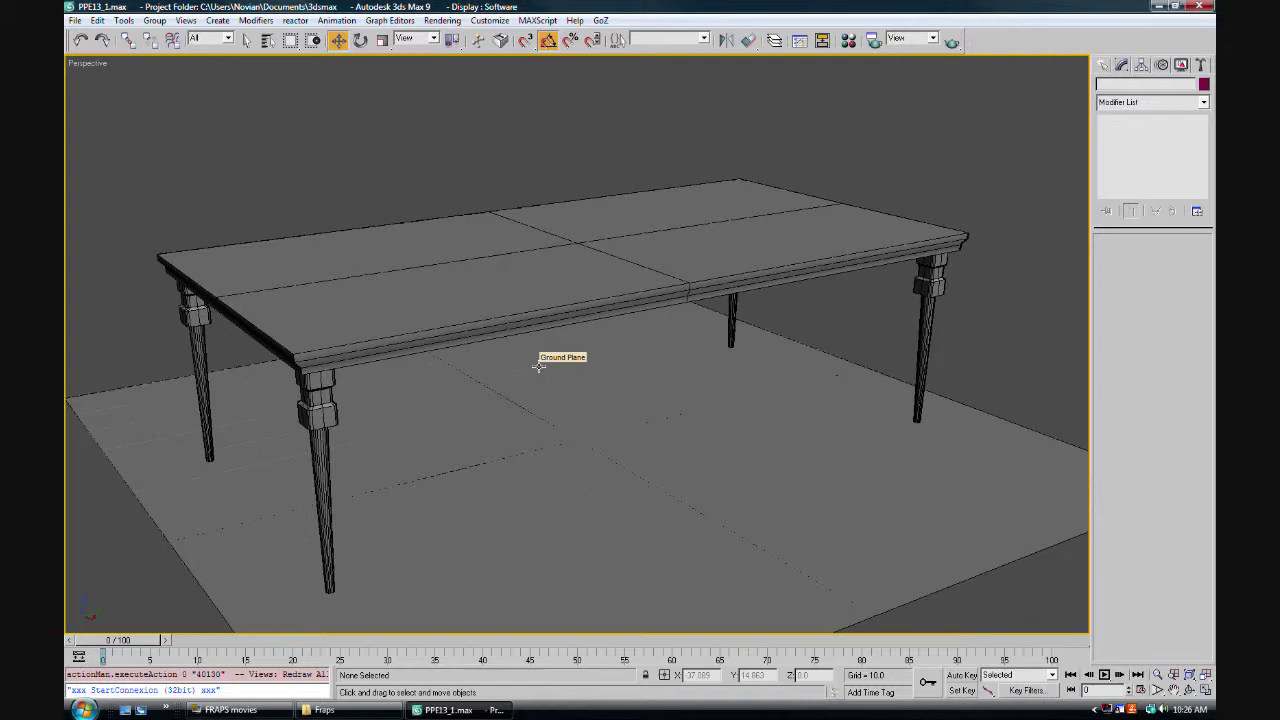
{"action": "left_click", "coordinate": [691, 226]}
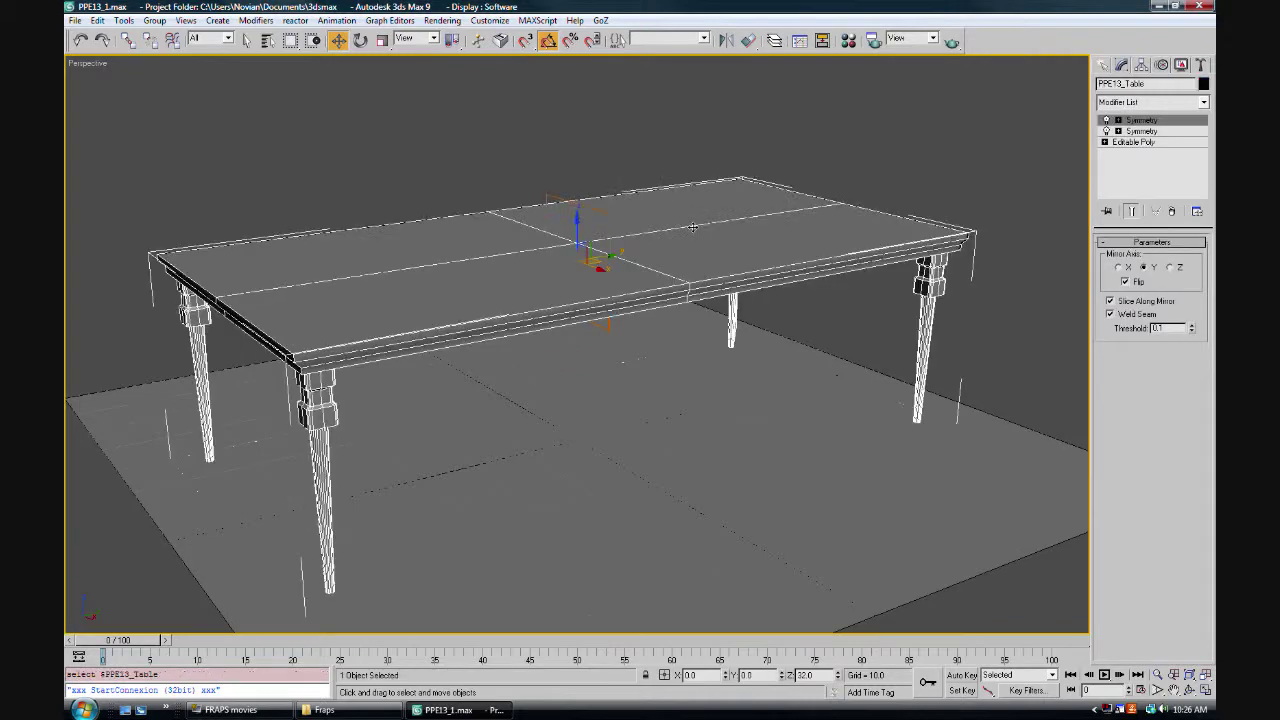